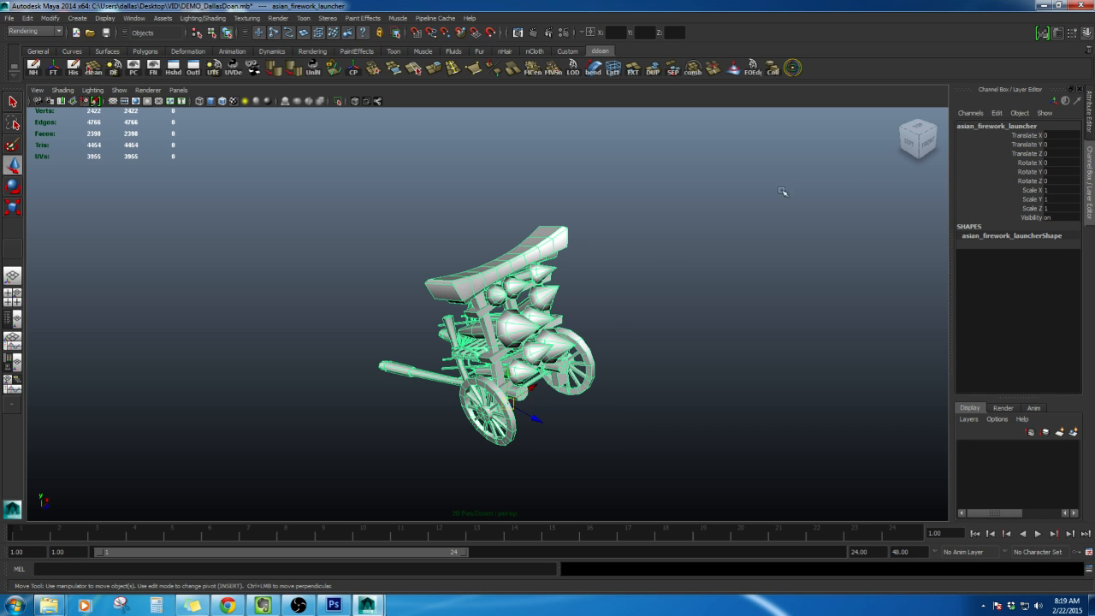
Step: Maximize the UV Texture Editor and examine the full UV layout of the firework launcher
{"action": "left_click_drag", "start_coordinate": [1094, 172], "coordinate": [650, 211]}
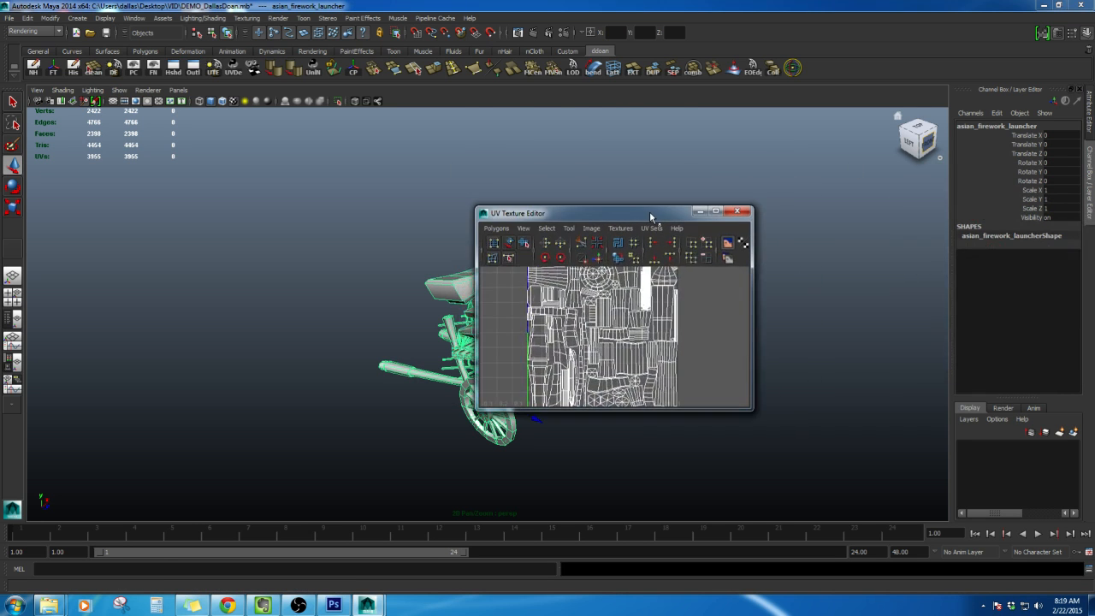
{"action": "double_click", "coordinate": [649, 212]}
{"action": "middle_click_drag", "start_coordinate": [645, 245], "coordinate": [591, 356], "text": "alt"}
{"action": "scroll", "coordinate": [534, 336], "scroll_direction": "down", "scroll_amount": 3}
{"action": "scroll", "coordinate": [550, 342], "scroll_direction": "up", "scroll_amount": 1}
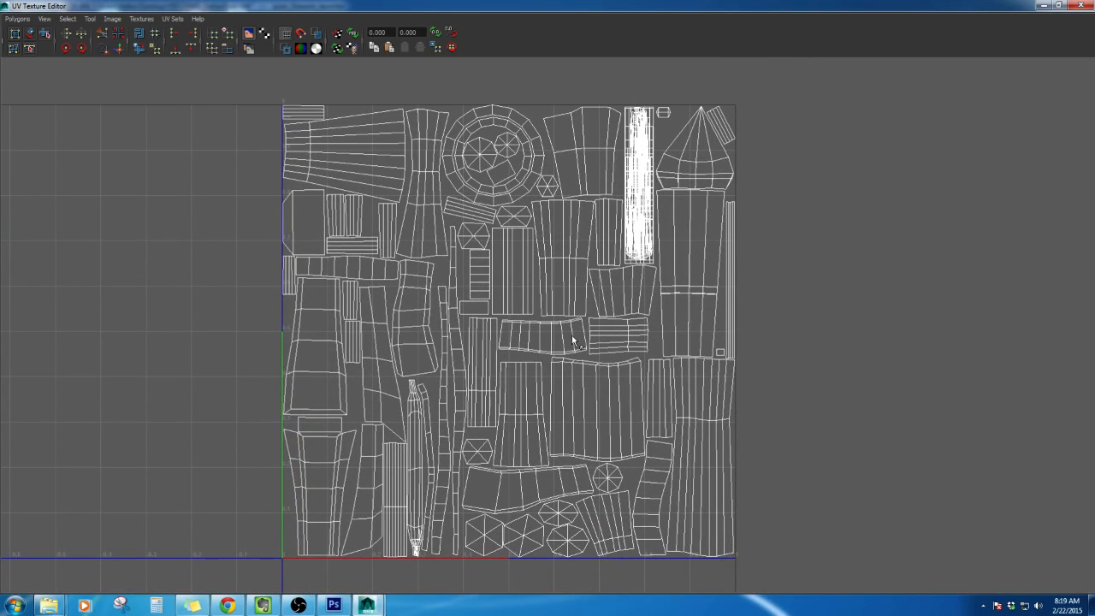
{"action": "middle_click_drag", "start_coordinate": [714, 292], "coordinate": [702, 304], "text": "alt"}
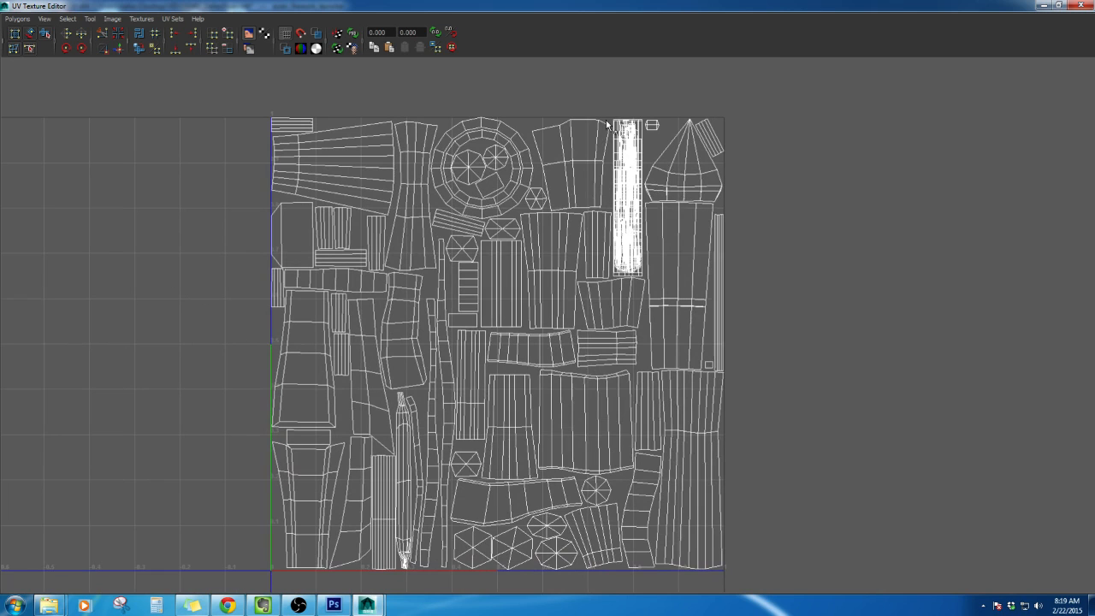
{"action": "middle_click_drag", "start_coordinate": [659, 235], "coordinate": [642, 216], "text": "alt"}
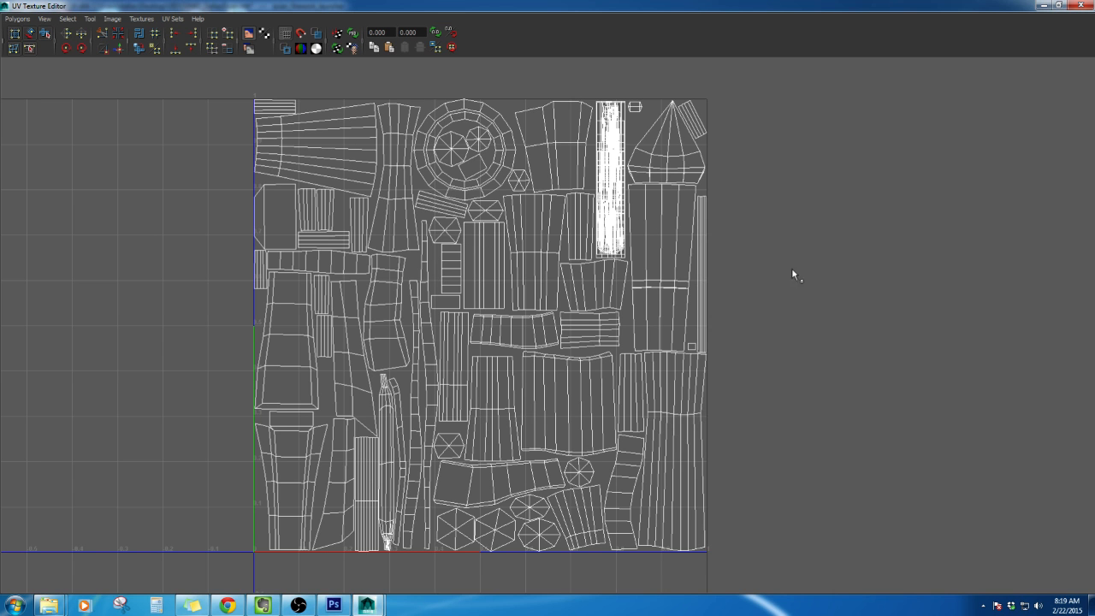
{"action": "middle_click_drag", "start_coordinate": [537, 272], "coordinate": [485, 289], "text": "alt"}
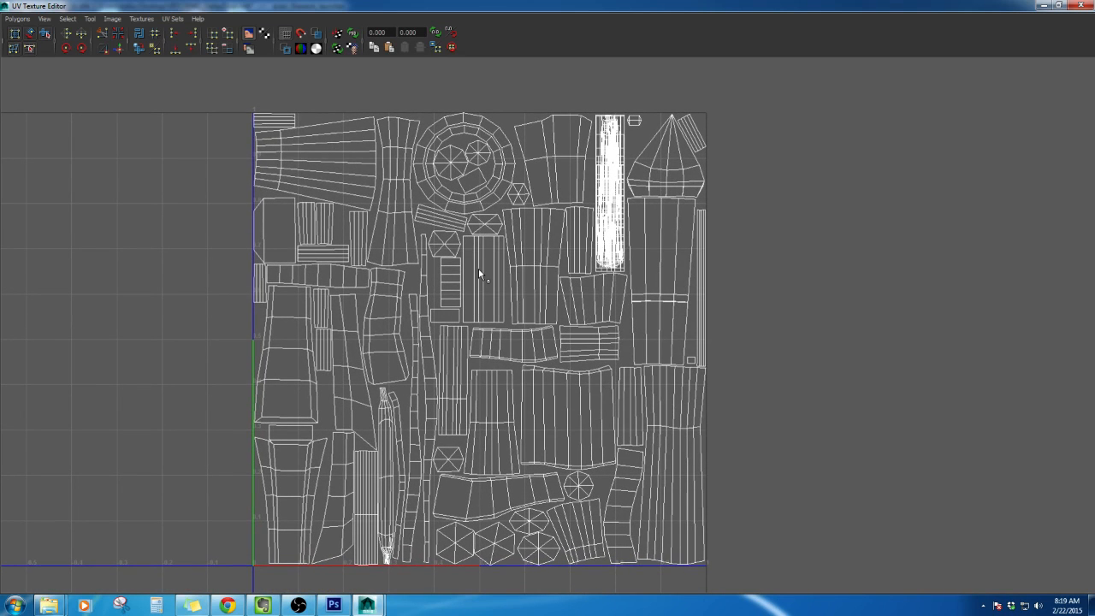
Step: Review the UV Snapshot export options and close them without exporting
{"action": "left_click", "coordinate": [14, 19]}
{"action": "left_click", "coordinate": [34, 348]}
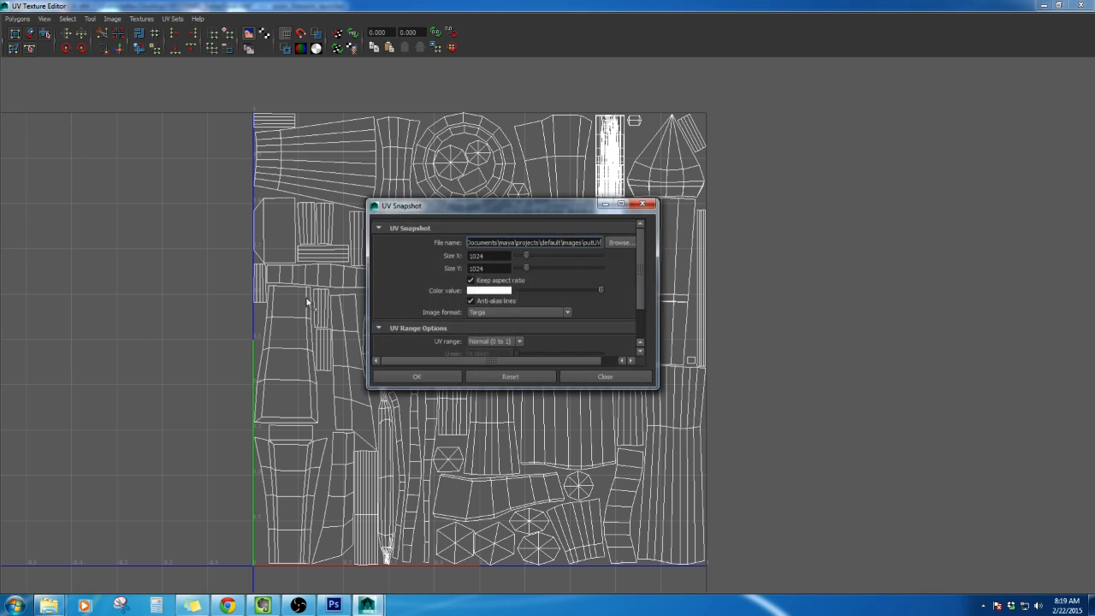
{"action": "left_click", "coordinate": [584, 373]}
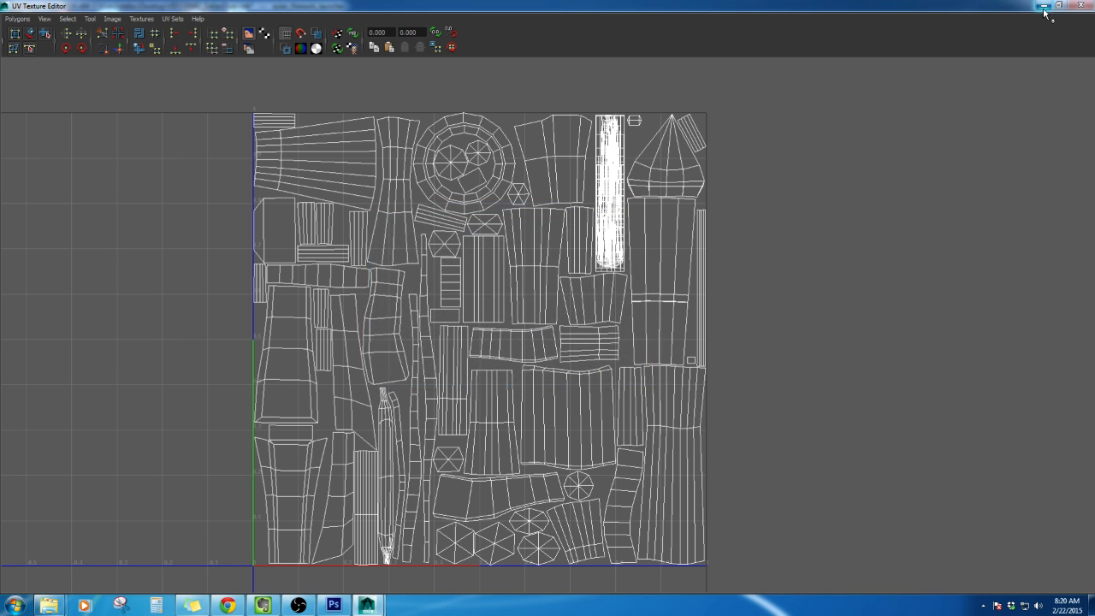
Step: Put away the UV Texture Editor and frame the firework launcher in the perspective view
{"action": "left_click", "coordinate": [1080, 5]}
{"action": "key", "text": "f"}
{"action": "left_click_drag", "start_coordinate": [587, 325], "coordinate": [545, 351], "text": "alt"}
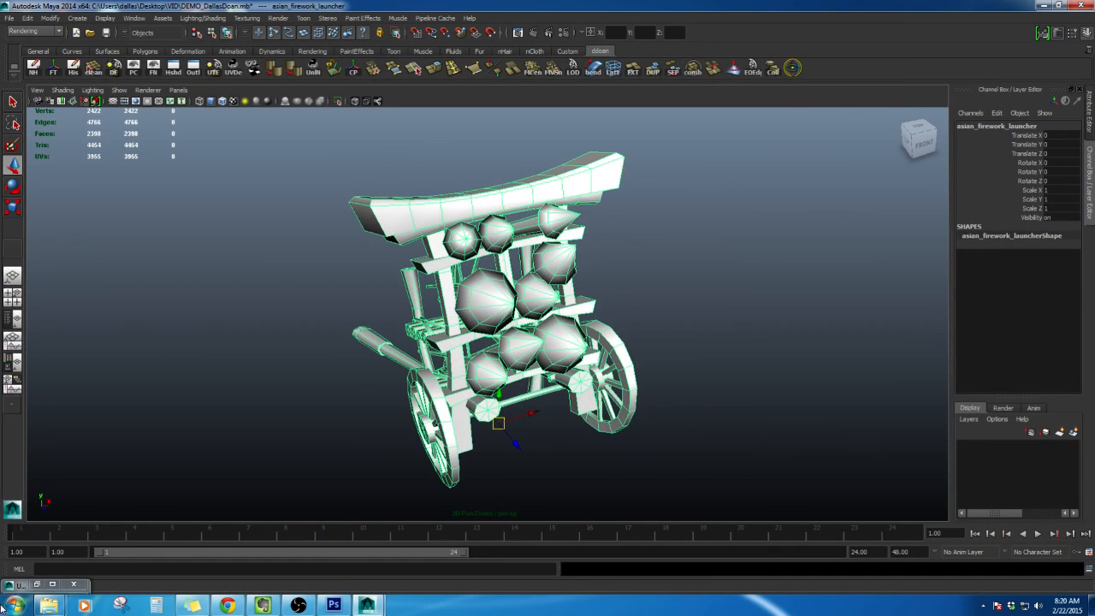
Step: Minimize Maya and open the asianFirework_Presentation.png reference image maximized in Windows Photo Viewer
{"action": "left_click", "coordinate": [48, 608]}
{"action": "left_click", "coordinate": [171, 428]}
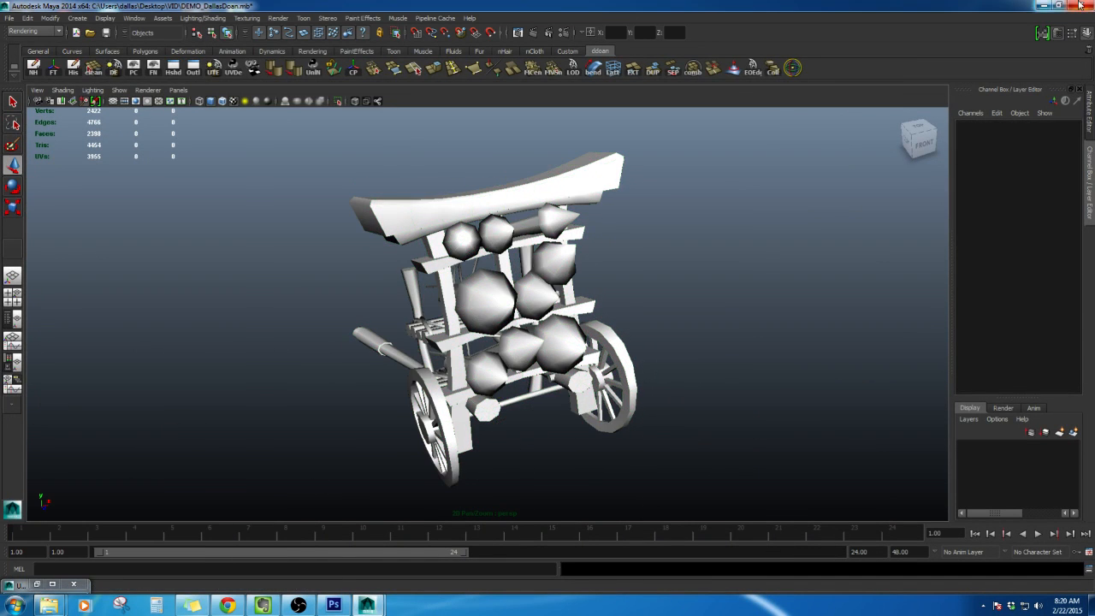
{"action": "left_click", "coordinate": [1041, 7]}
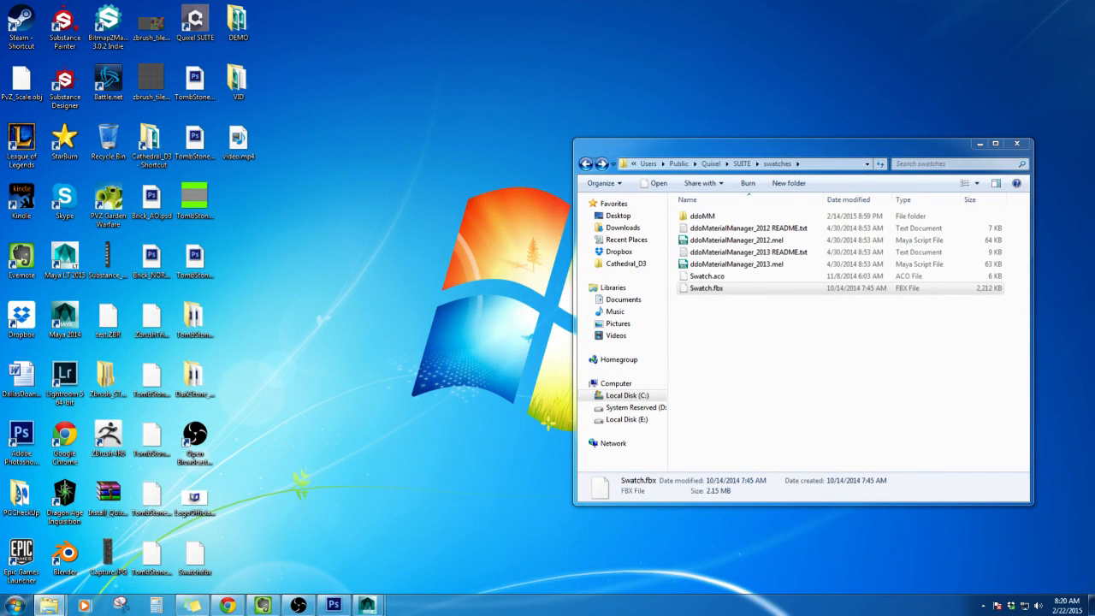
{"action": "double_click", "coordinate": [247, 29]}
{"action": "left_click_drag", "start_coordinate": [978, 172], "coordinate": [1094, 163]}
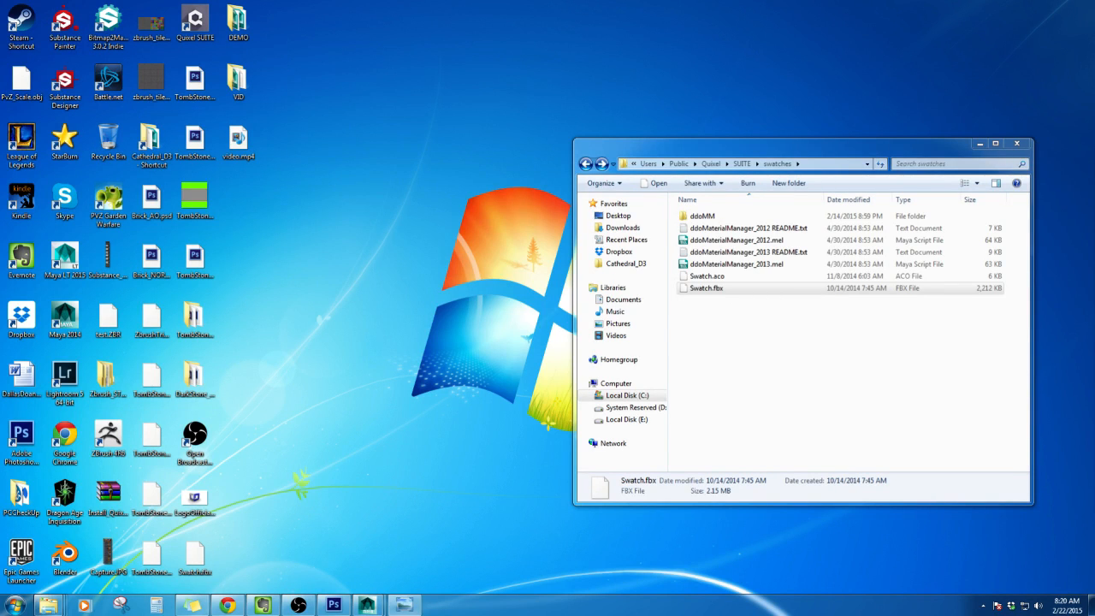
{"action": "left_click_drag", "start_coordinate": [1094, 183], "coordinate": [456, 163]}
{"action": "double_click", "coordinate": [479, 162]}
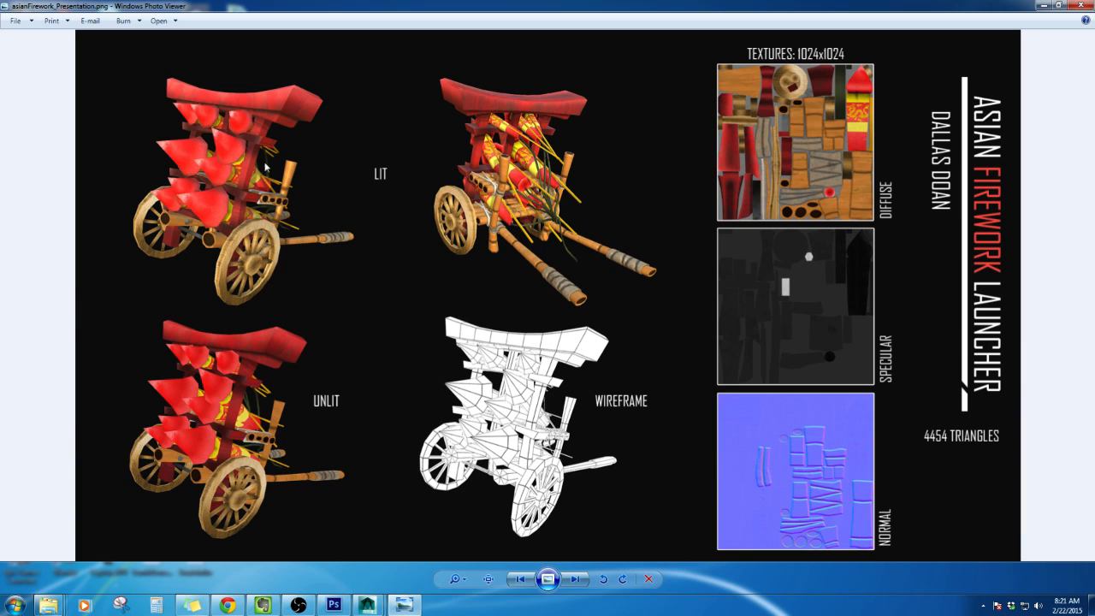
Step: Switch back to Maya, minimize the UV Texture Editor and select the whole firework launcher model
{"action": "mouse_move", "coordinate": [366, 605]}
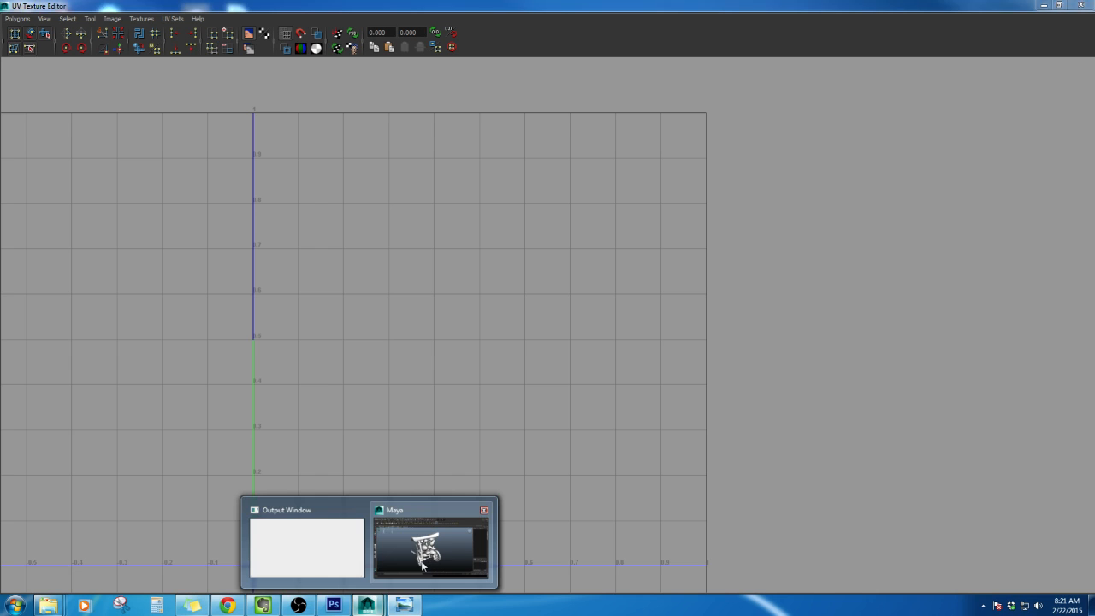
{"action": "left_click", "coordinate": [461, 511]}
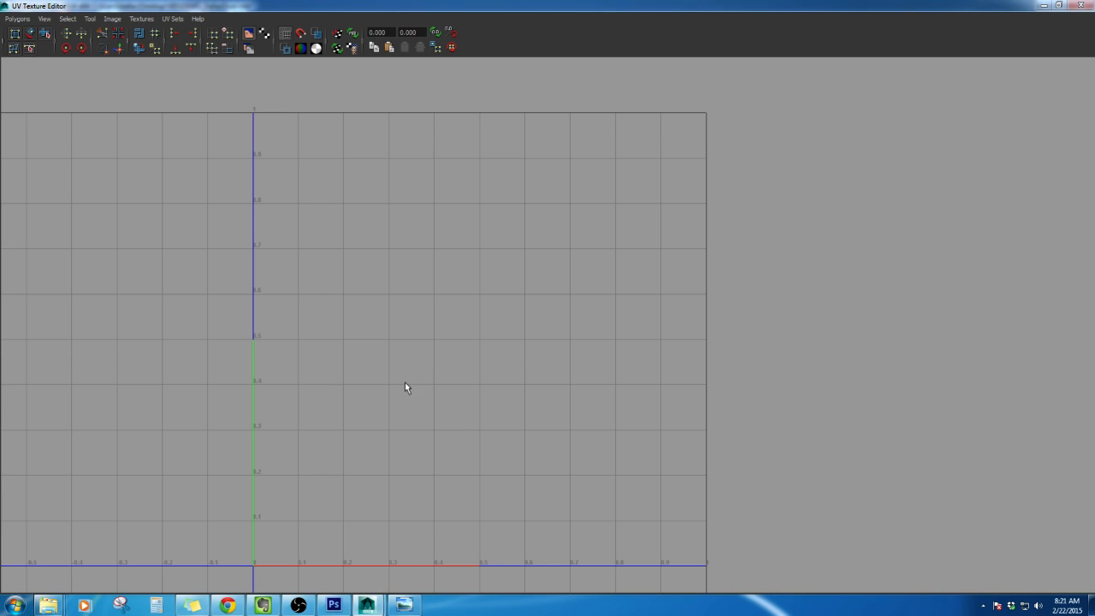
{"action": "left_click", "coordinate": [1044, 5]}
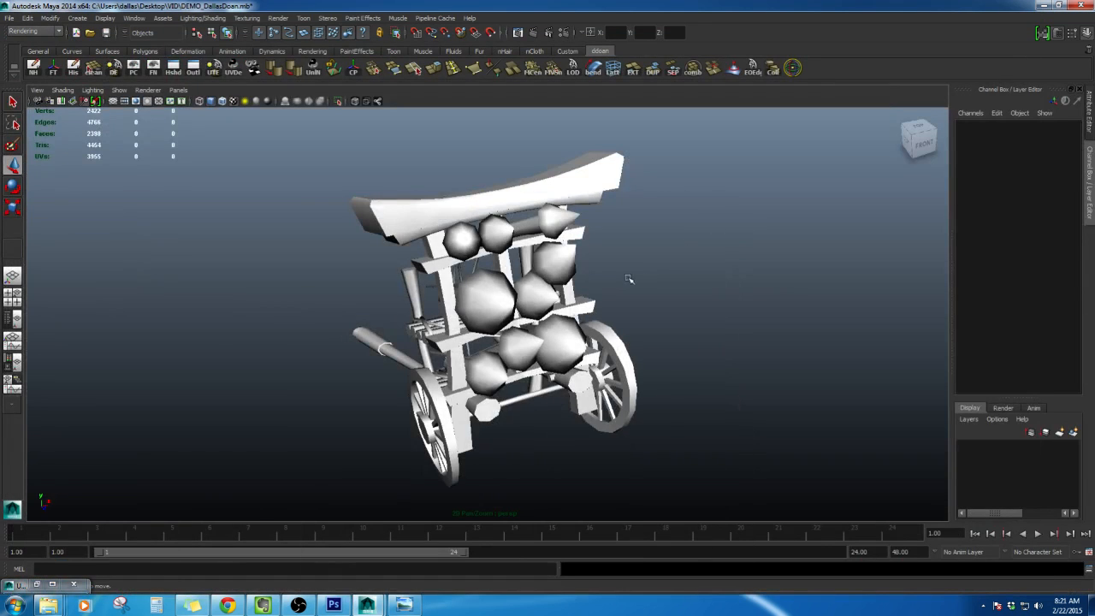
{"action": "left_click_drag", "start_coordinate": [341, 207], "coordinate": [723, 459]}
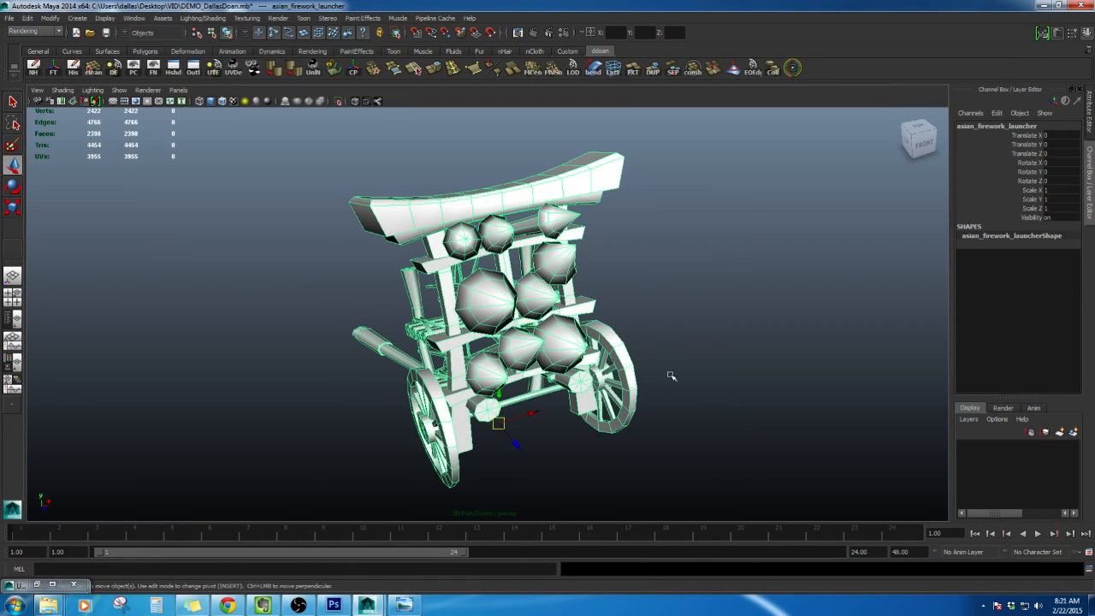
{"action": "left_click_drag", "start_coordinate": [671, 377], "coordinate": [678, 349], "text": "alt"}
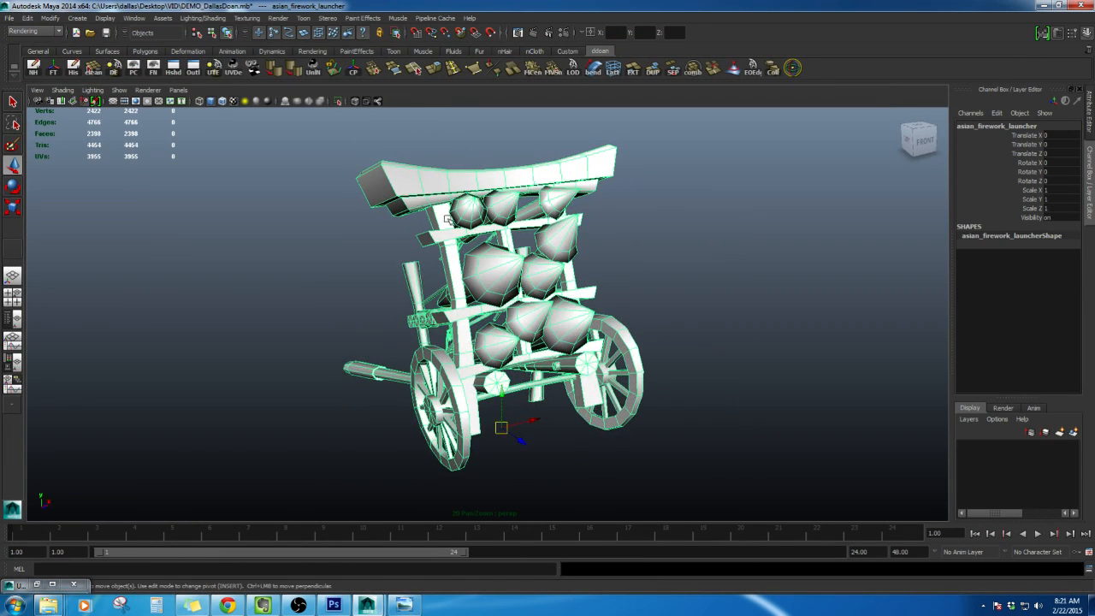
Step: Select the faces of the launcher's roof, upright posts and horizontal crossbeams together in face mode
{"action": "left_click_drag", "start_coordinate": [448, 219], "coordinate": [475, 231], "text": "alt"}
{"action": "right_click_drag", "start_coordinate": [474, 225], "coordinate": [474, 257]}
{"action": "double_click", "coordinate": [479, 224]}
{"action": "left_click_drag", "start_coordinate": [479, 224], "coordinate": [449, 219], "text": "alt"}
{"action": "double_click", "coordinate": [449, 217], "text": "shift"}
{"action": "left_click_drag", "start_coordinate": [582, 240], "coordinate": [512, 234], "text": "alt"}
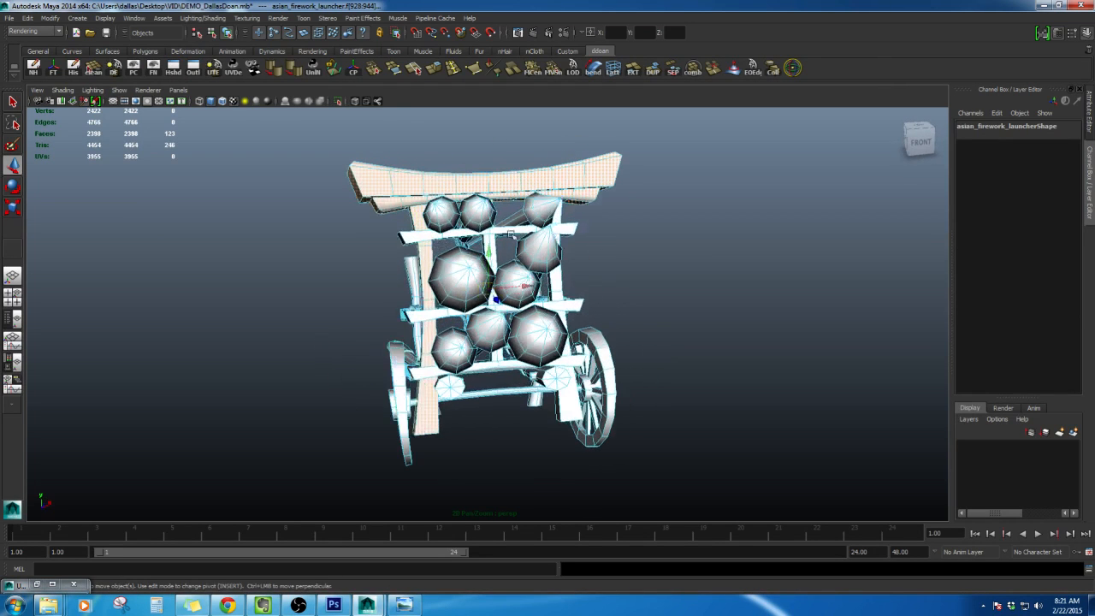
{"action": "double_click", "coordinate": [565, 228], "text": "shift"}
{"action": "double_click", "coordinate": [557, 213], "text": "shift"}
{"action": "left_click_drag", "start_coordinate": [583, 299], "coordinate": [552, 284], "text": "alt"}
{"action": "double_click", "coordinate": [562, 291], "text": "shift"}
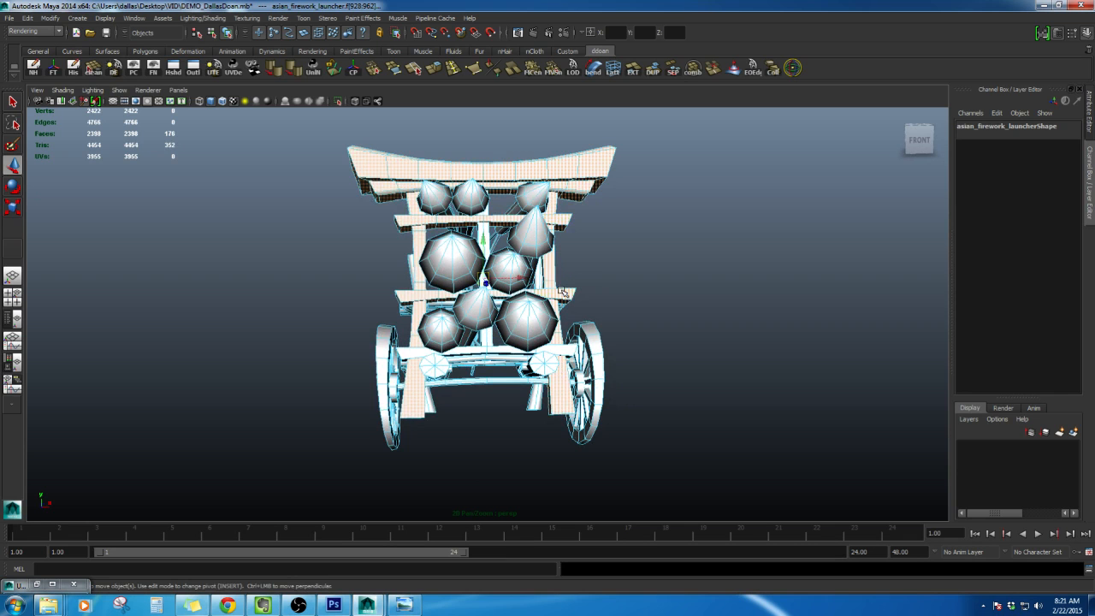
{"action": "double_click", "coordinate": [481, 351], "text": "shift"}
{"action": "left_click_drag", "start_coordinate": [488, 339], "coordinate": [691, 347], "text": "alt"}
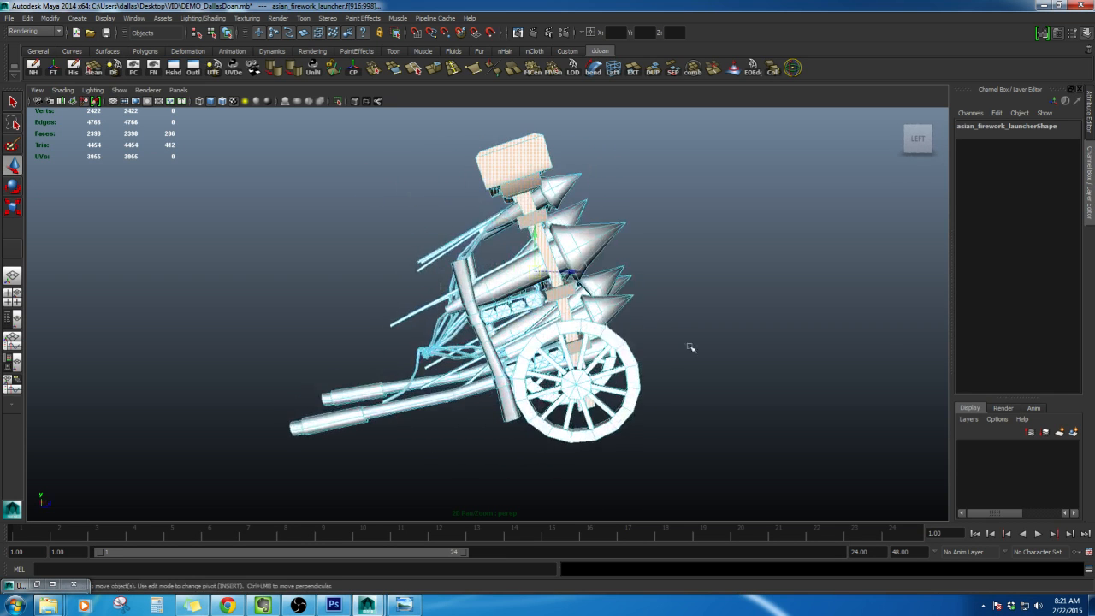
Step: Select the faces of the near wheel's parts, then clear the face selection
{"action": "double_click", "coordinate": [613, 338]}
{"action": "middle_click_drag", "start_coordinate": [647, 342], "coordinate": [591, 282], "text": "alt"}
{"action": "scroll", "coordinate": [591, 282], "scroll_direction": "up", "scroll_amount": 4}
{"action": "left_click_drag", "start_coordinate": [513, 355], "coordinate": [593, 349], "text": "alt"}
{"action": "double_click", "coordinate": [573, 388], "text": "shift"}
{"action": "scroll", "coordinate": [653, 293], "scroll_direction": "down", "scroll_amount": 3}
{"action": "left_click", "coordinate": [707, 336]}
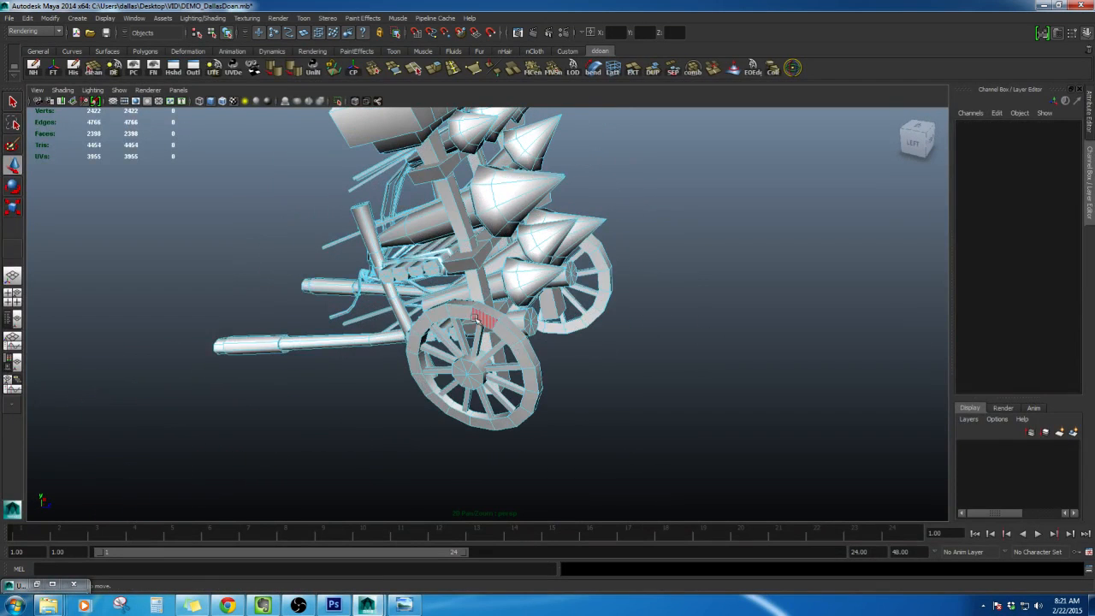
Step: Examine the launcher's roof, rockets, frame and wheels from several angles
{"action": "left_click_drag", "start_coordinate": [539, 379], "coordinate": [517, 458], "text": "alt"}
{"action": "left_click_drag", "start_coordinate": [494, 361], "coordinate": [421, 378], "text": "alt"}
{"action": "middle_click_drag", "start_coordinate": [539, 333], "coordinate": [564, 331], "text": "alt"}
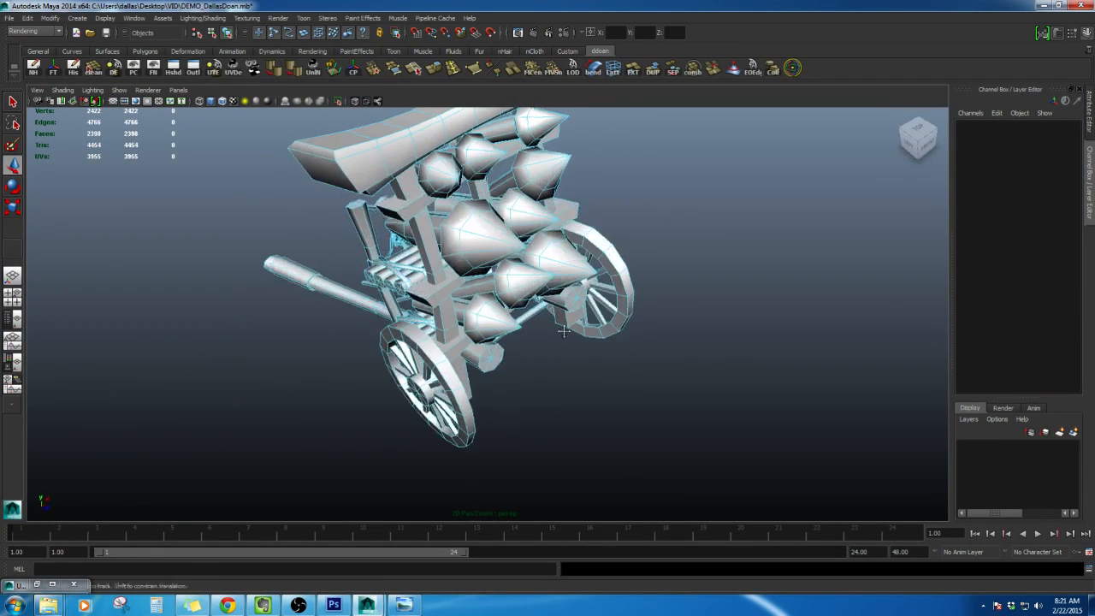
{"action": "left_click_drag", "start_coordinate": [563, 331], "coordinate": [567, 355], "text": "alt"}
{"action": "left_click_drag", "start_coordinate": [359, 232], "coordinate": [454, 186], "text": "alt"}
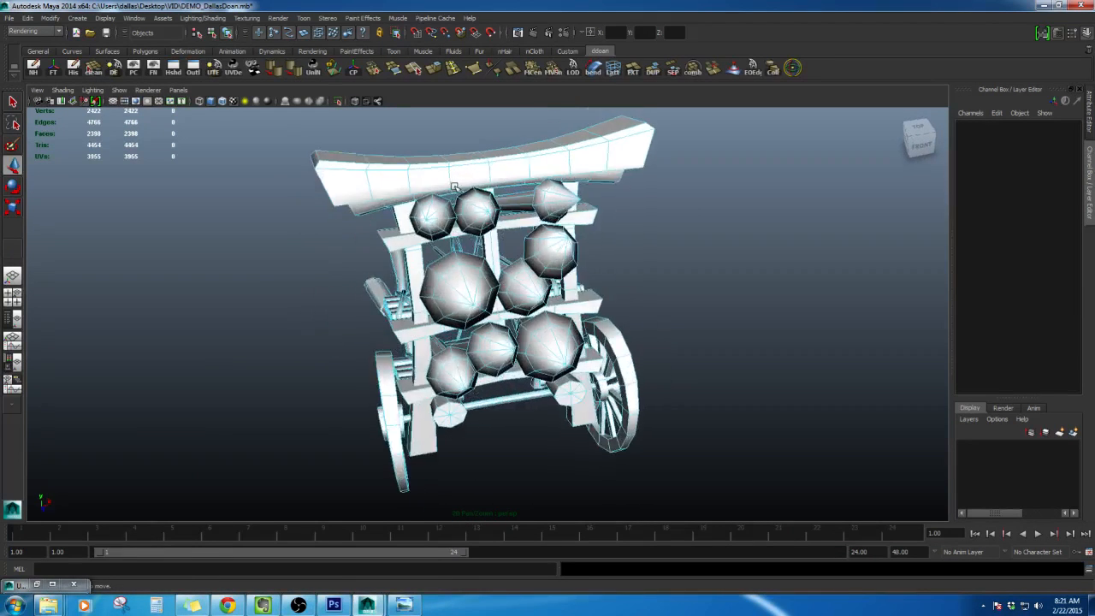
{"action": "scroll", "coordinate": [456, 187], "scroll_direction": "down", "scroll_amount": 3}
{"action": "left_click_drag", "start_coordinate": [367, 195], "coordinate": [459, 214], "text": "alt"}
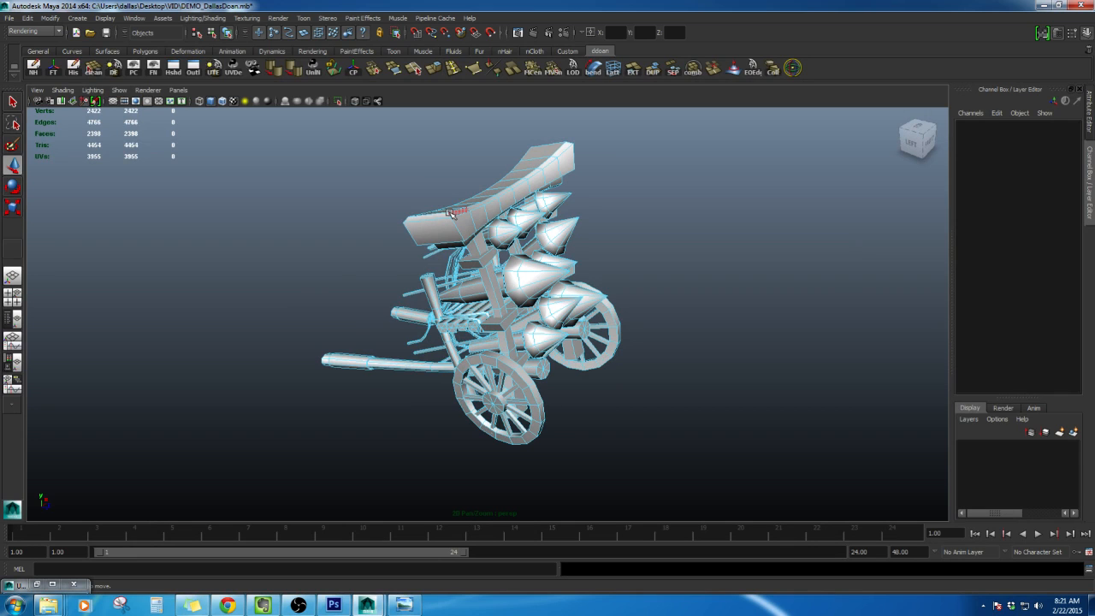
{"action": "left_click_drag", "start_coordinate": [517, 265], "coordinate": [443, 279], "text": "alt"}
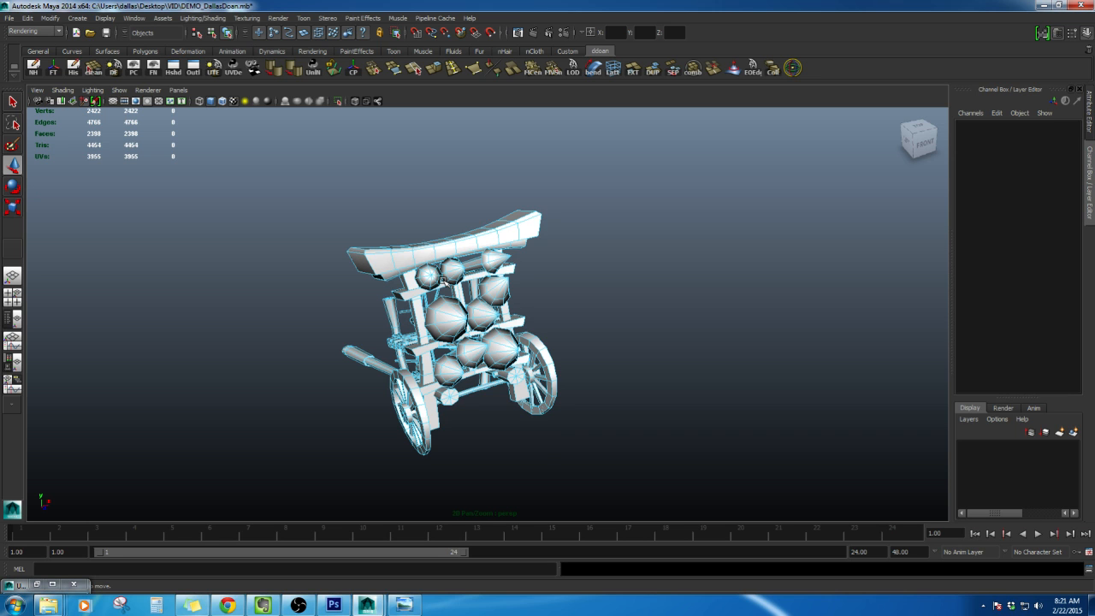
Step: Switch to Photoshop and examine the colour-coded UV shells of the launcher's COLOR map at 100% zoom
{"action": "left_click", "coordinate": [333, 604]}
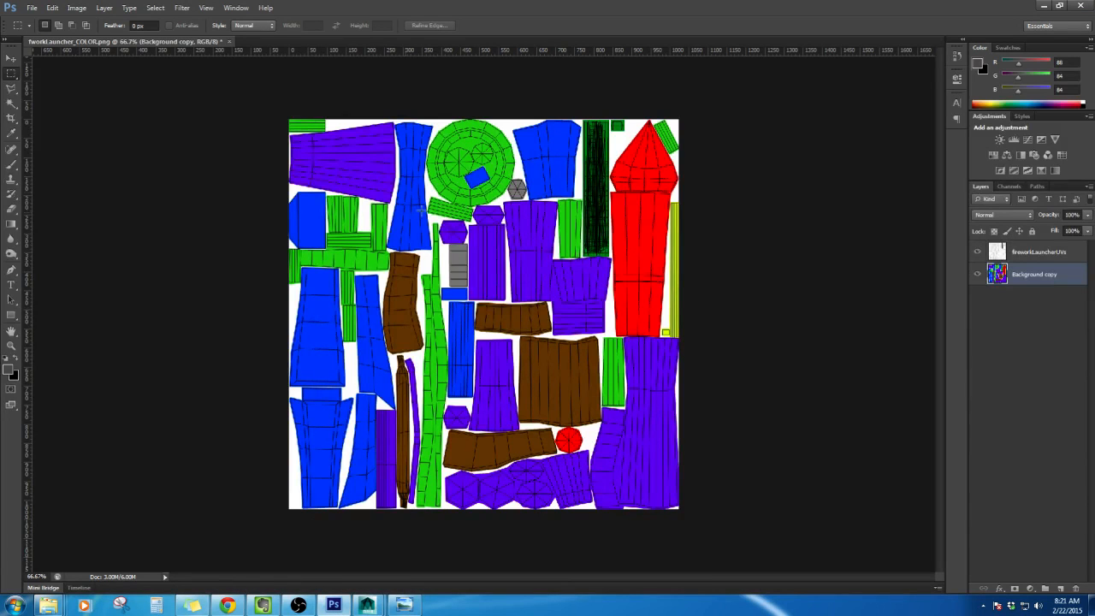
{"action": "key", "text": "ctrl+plus"}
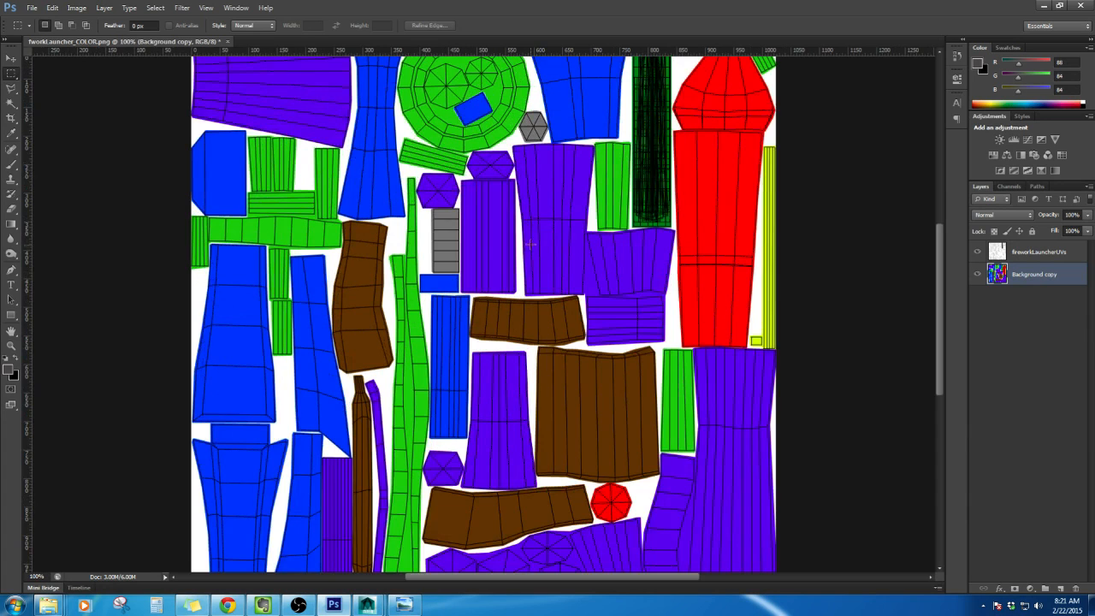
{"action": "left_click_drag", "start_coordinate": [488, 245], "coordinate": [500, 370]}
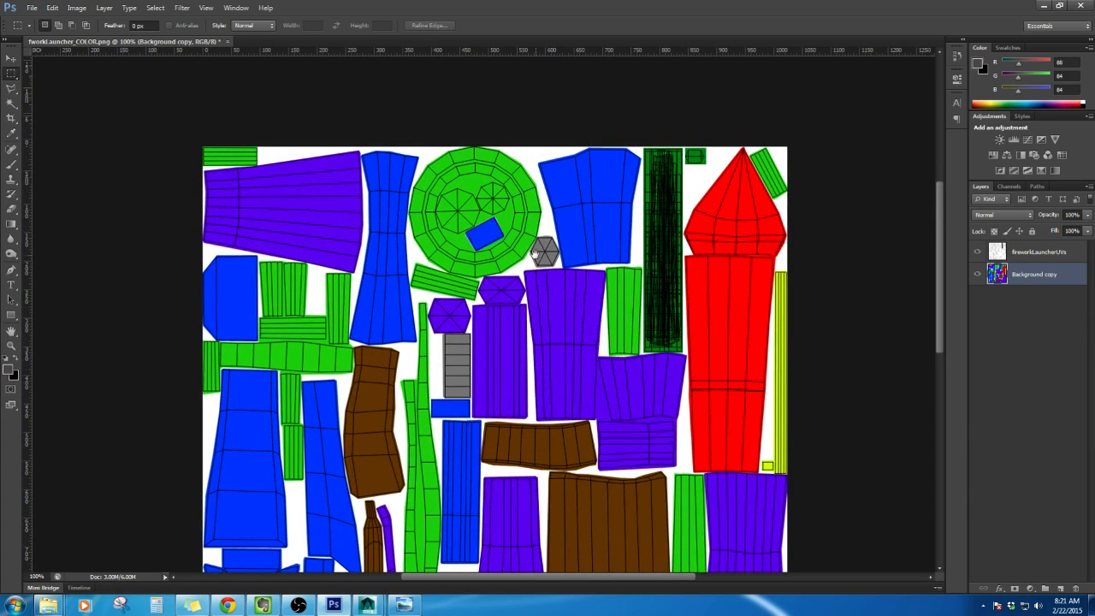
{"action": "left_click_drag", "start_coordinate": [533, 254], "coordinate": [533, 239]}
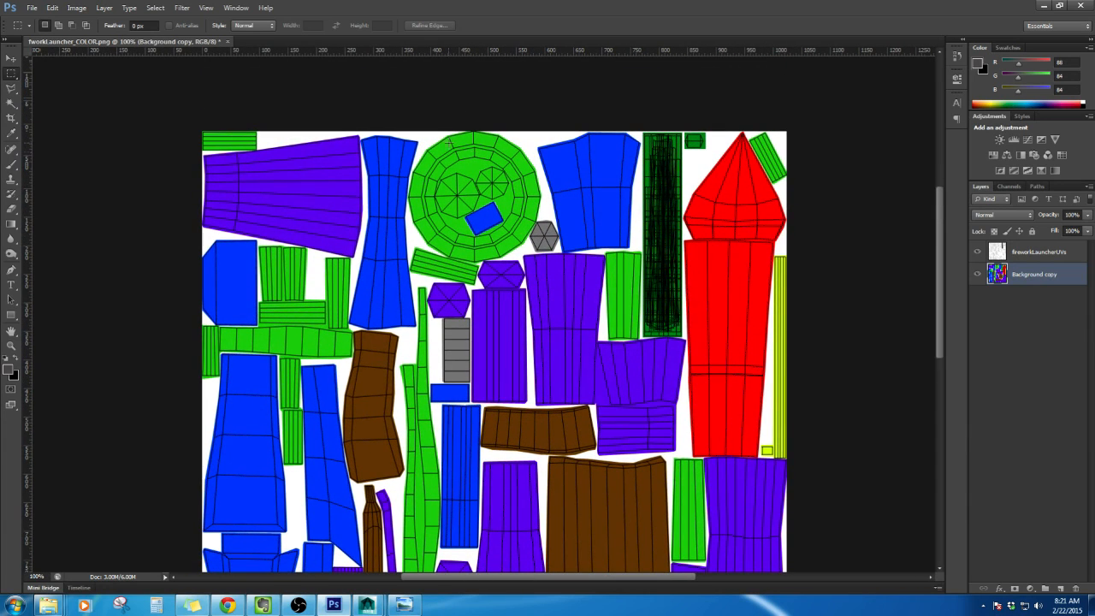
{"action": "left_click_drag", "start_coordinate": [464, 180], "coordinate": [484, 171]}
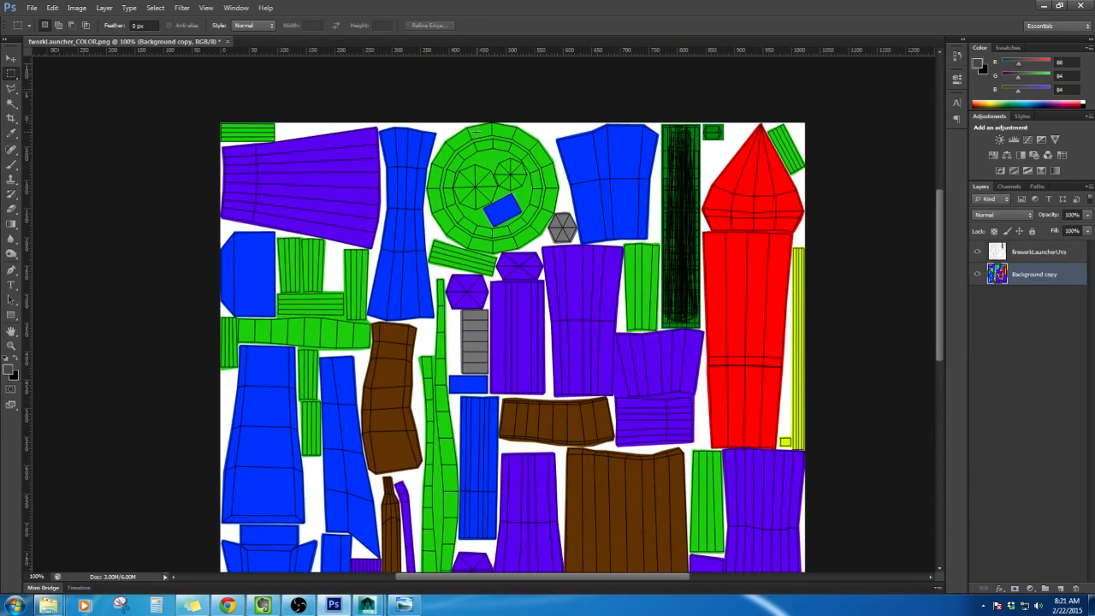
{"action": "left_click_drag", "start_coordinate": [346, 318], "coordinate": [342, 286]}
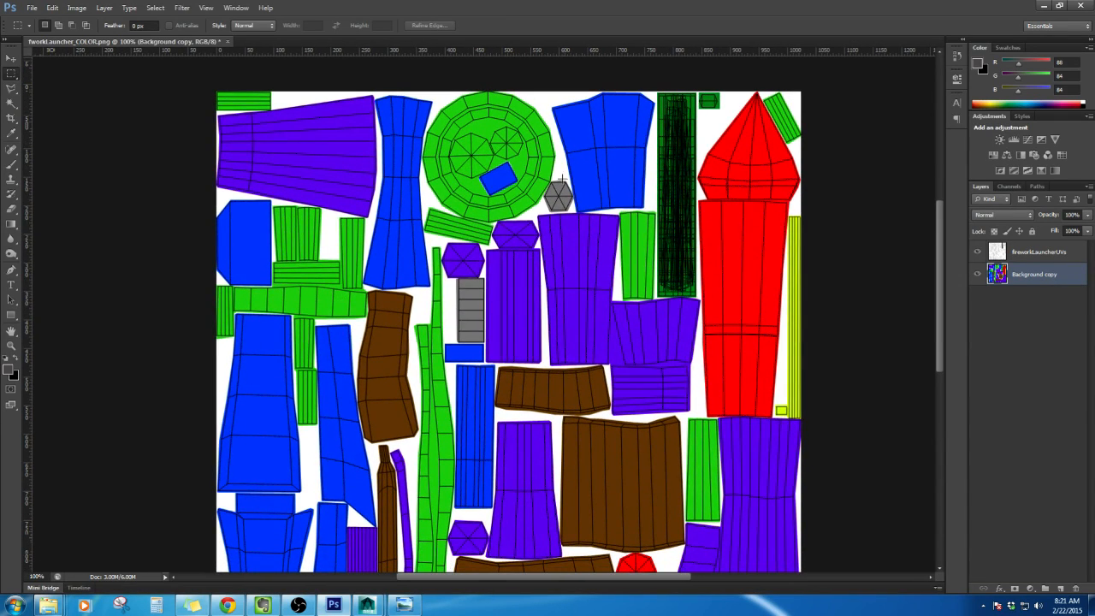
{"action": "left_click_drag", "start_coordinate": [563, 179], "coordinate": [522, 174]}
{"action": "left_click_drag", "start_coordinate": [410, 470], "coordinate": [438, 418]}
{"action": "left_click_drag", "start_coordinate": [379, 333], "coordinate": [351, 249]}
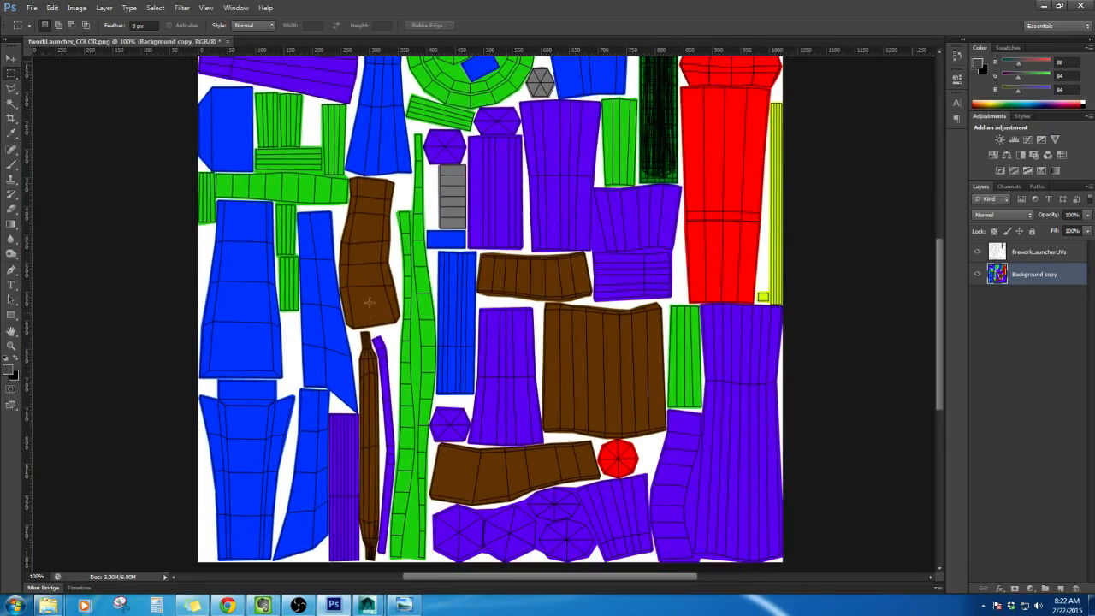
{"action": "left_click_drag", "start_coordinate": [615, 408], "coordinate": [692, 327]}
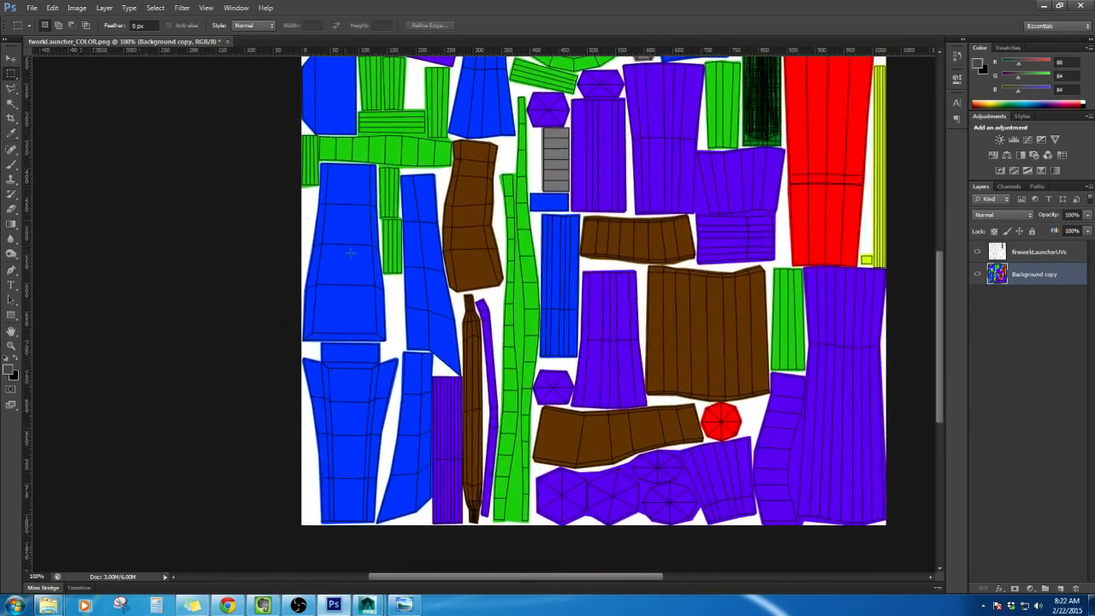
{"action": "left_click_drag", "start_coordinate": [379, 268], "coordinate": [419, 325]}
{"action": "left_click_drag", "start_coordinate": [371, 276], "coordinate": [351, 312]}
{"action": "left_click", "coordinate": [409, 346]}
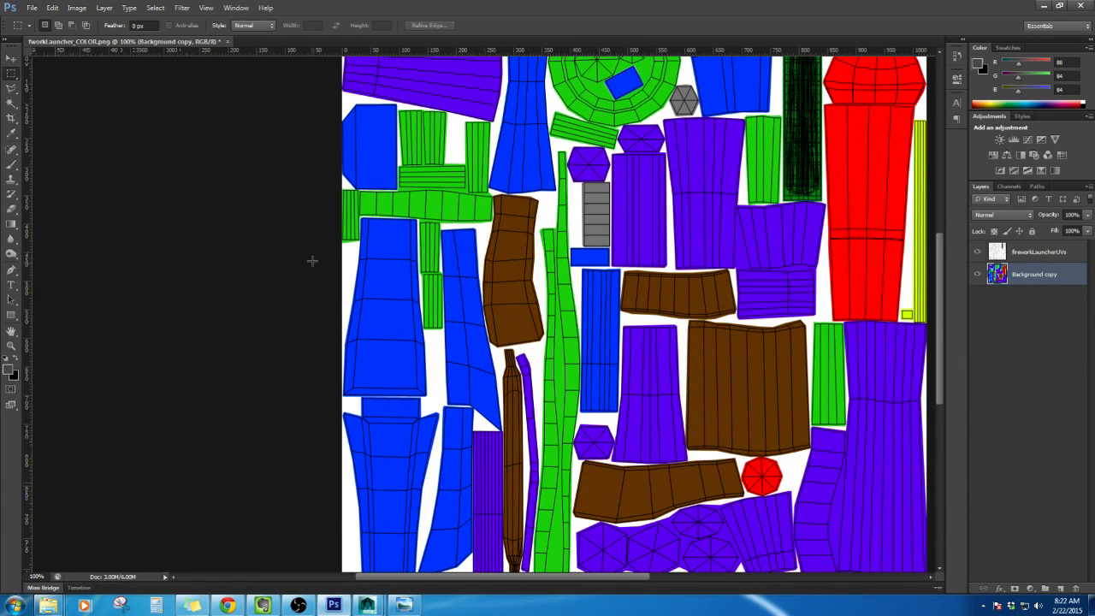
{"action": "left_click_drag", "start_coordinate": [380, 287], "coordinate": [389, 347]}
Step: Switch to Windows Photo Viewer to compare the colour map with the finished launcher textures
{"action": "left_click", "coordinate": [404, 604]}
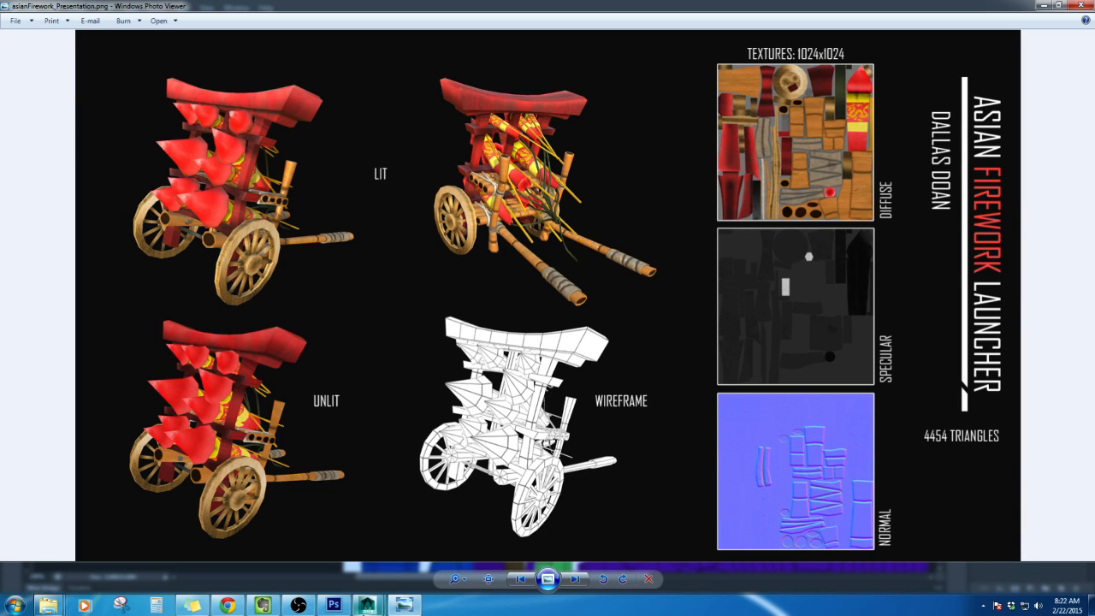
Step: Switch to Photoshop and examine the middle and lower shells of the colour map
{"action": "left_click", "coordinate": [336, 606]}
{"action": "left_click_drag", "start_coordinate": [645, 233], "coordinate": [519, 266]}
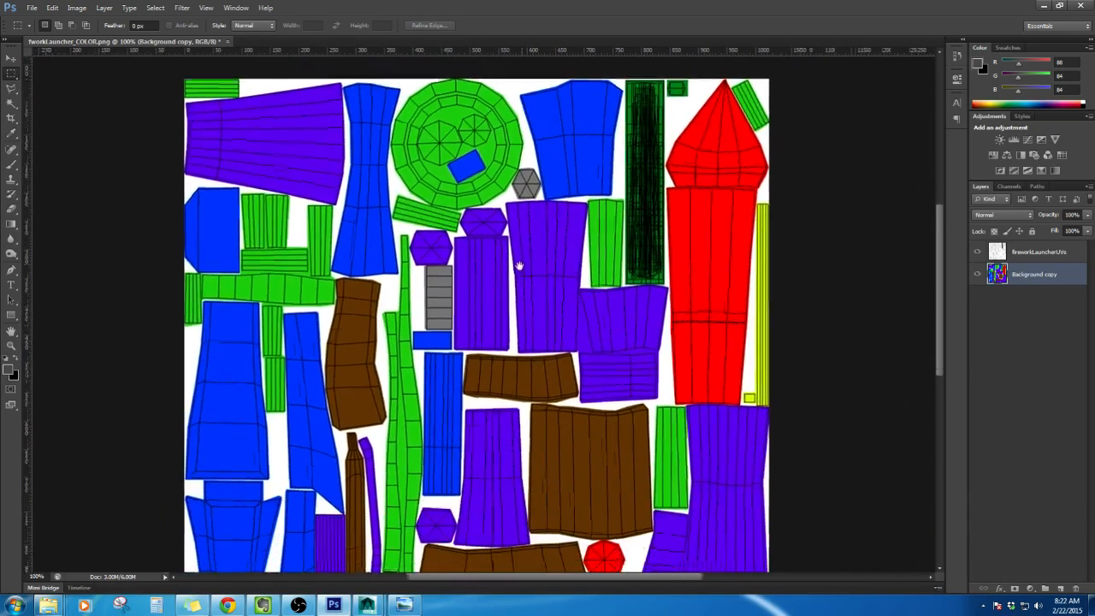
{"action": "left_click_drag", "start_coordinate": [524, 403], "coordinate": [515, 320]}
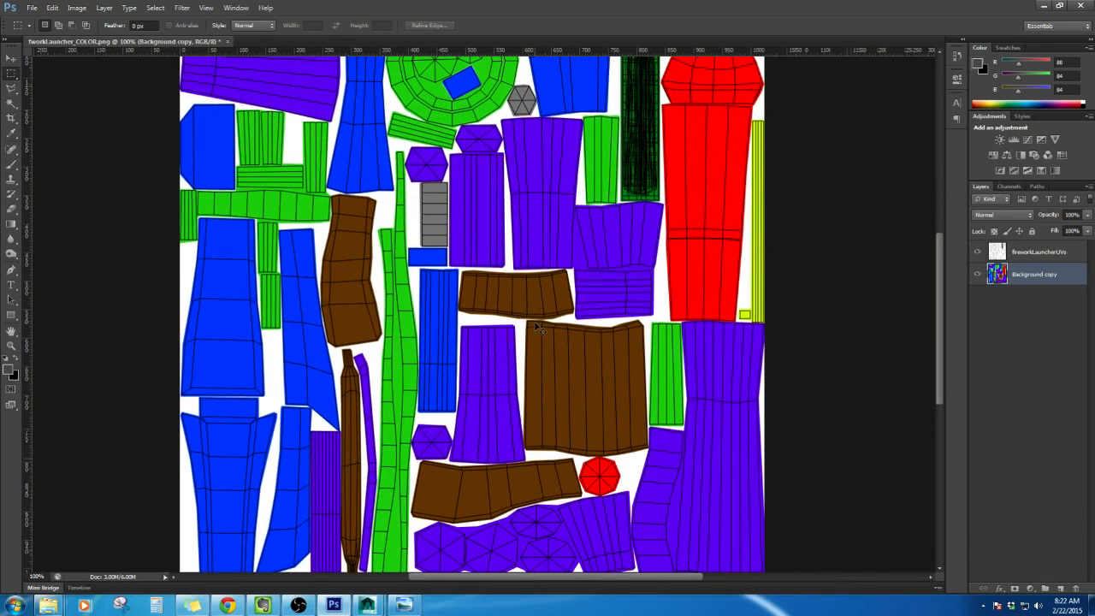
{"action": "key", "text": "ctrl+minus"}
Step: Switch to Maya's UV Texture Editor and review the UV Snapshot options for the launcher without exporting
{"action": "left_click", "coordinate": [367, 605]}
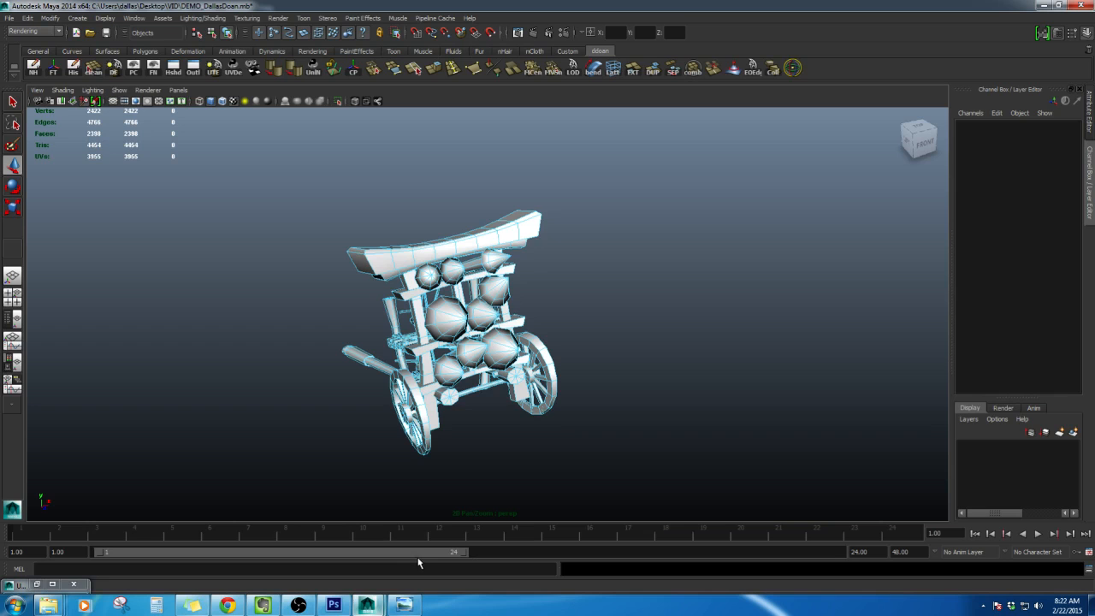
{"action": "left_click", "coordinate": [37, 585]}
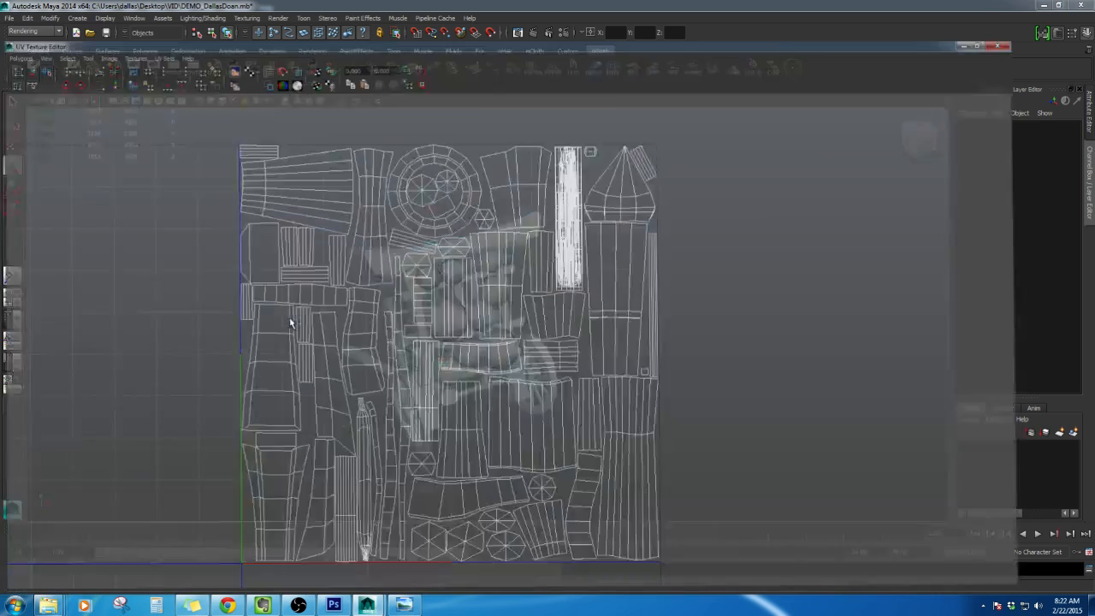
{"action": "right_click_drag", "start_coordinate": [307, 167], "coordinate": [333, 176]}
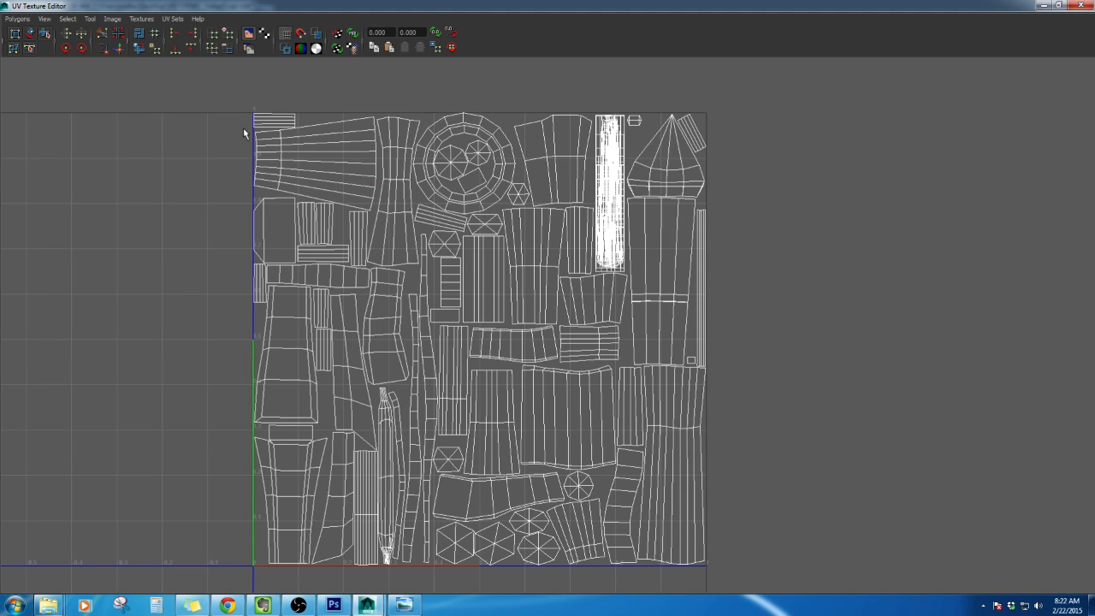
{"action": "left_click_drag", "start_coordinate": [903, 599], "coordinate": [900, 591]}
{"action": "left_click", "coordinate": [18, 19]}
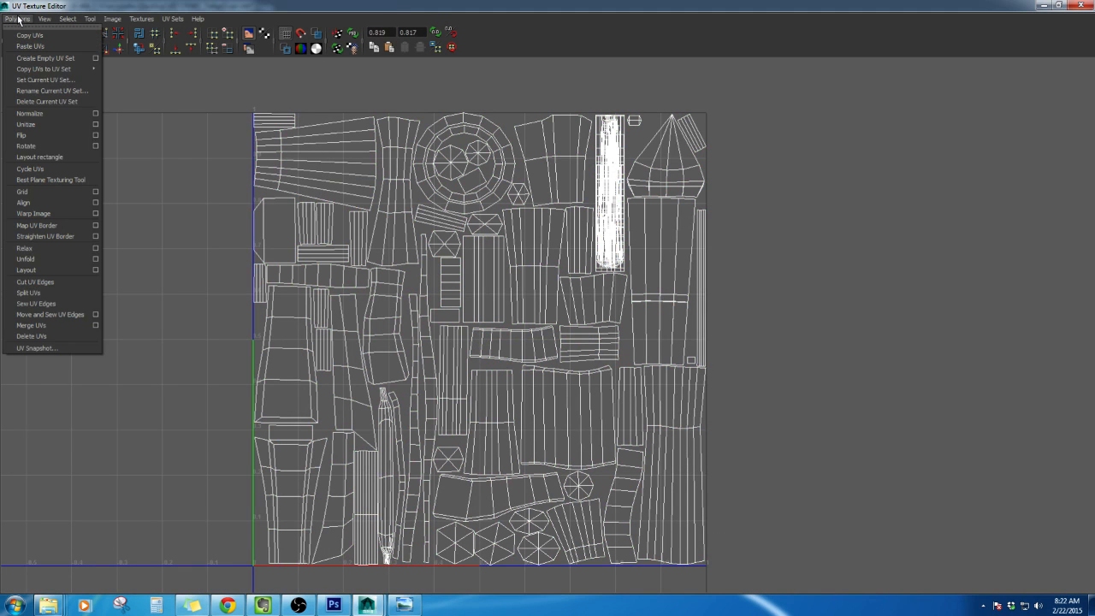
{"action": "left_click", "coordinate": [70, 349]}
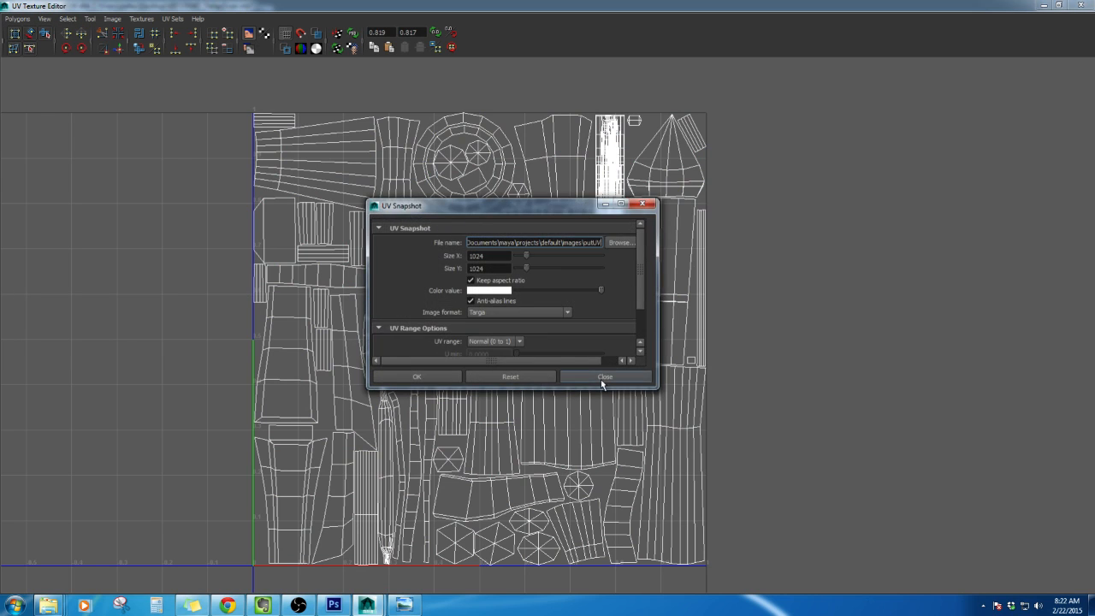
{"action": "left_click", "coordinate": [603, 378]}
Step: Switch to Photoshop, hide the Background copy layer and examine the launcher's UV wireframe at 100% zoom
{"action": "left_click", "coordinate": [333, 604]}
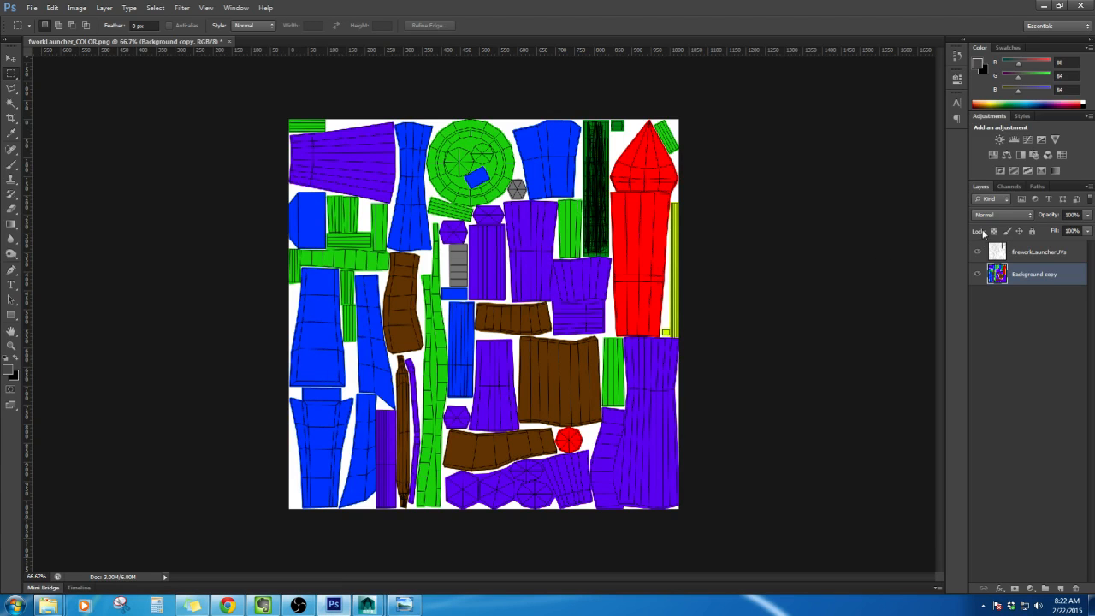
{"action": "left_click", "coordinate": [978, 273]}
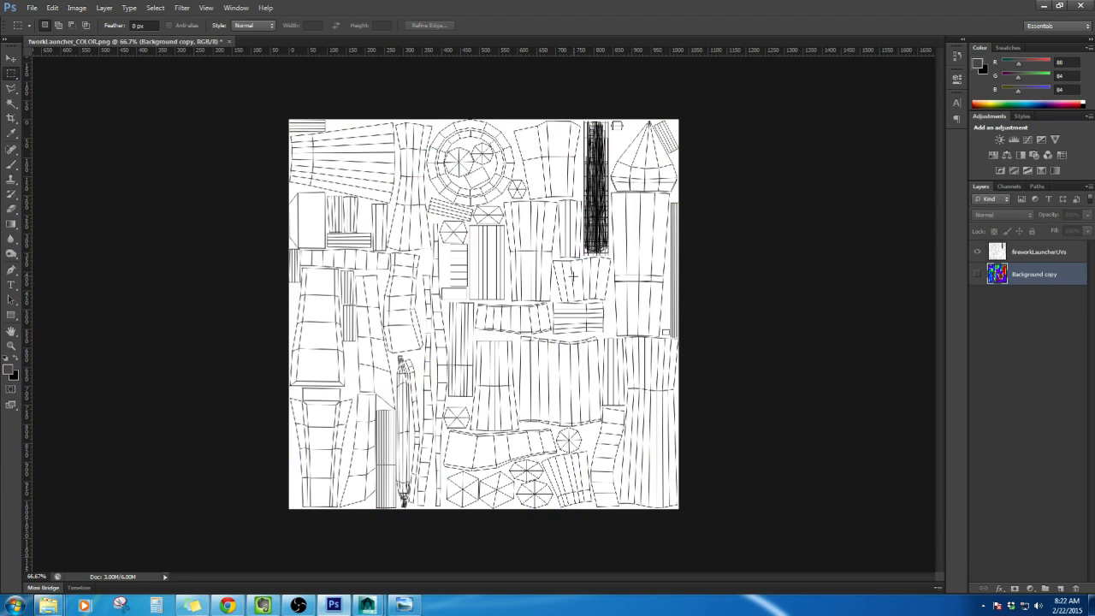
{"action": "key", "text": "ctrl+plus"}
{"action": "left_click_drag", "start_coordinate": [527, 259], "coordinate": [679, 301]}
Step: Compare the fireworkLauncherUVs and Background copy layers, then show the colour layer again and examine its shells
{"action": "left_click", "coordinate": [1027, 255]}
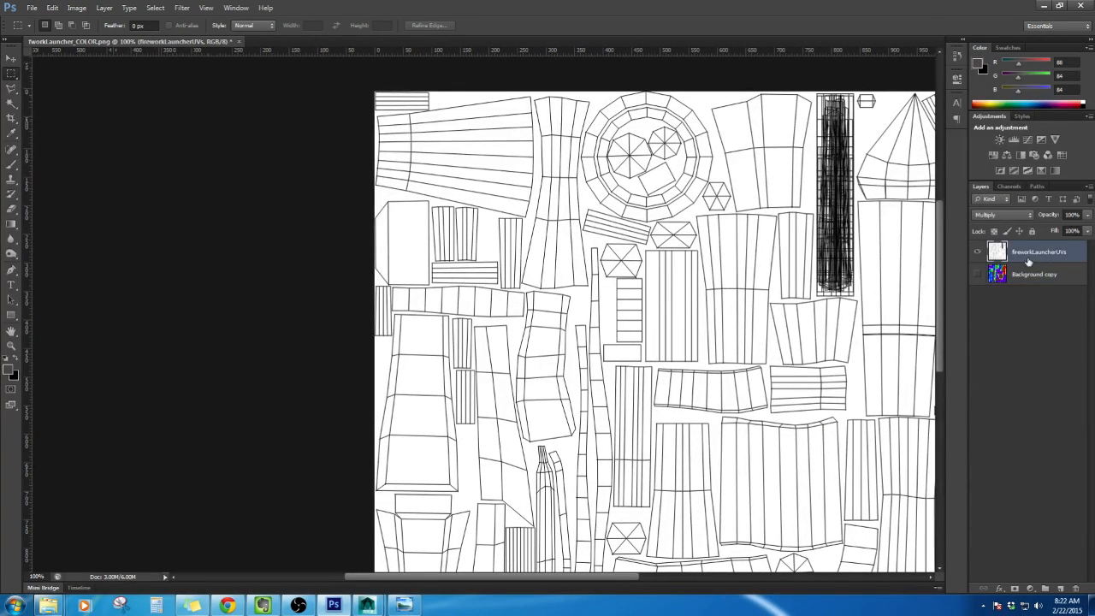
{"action": "left_click", "coordinate": [1030, 277]}
{"action": "left_click", "coordinate": [1035, 259]}
{"action": "left_click", "coordinate": [1035, 275]}
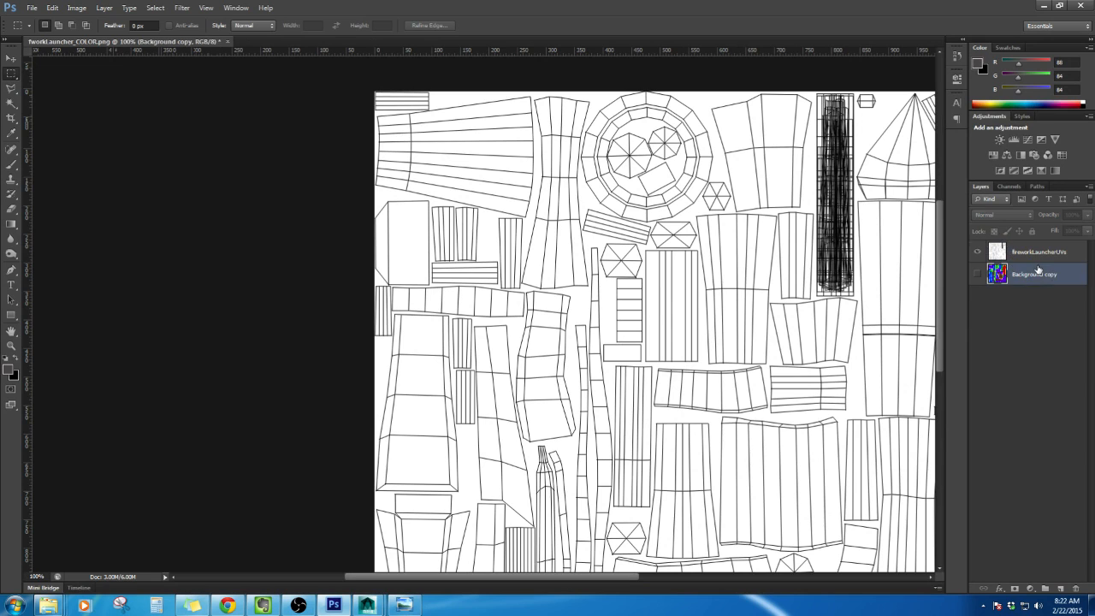
{"action": "left_click", "coordinate": [1040, 257]}
{"action": "left_click", "coordinate": [1030, 275]}
{"action": "left_click", "coordinate": [977, 274]}
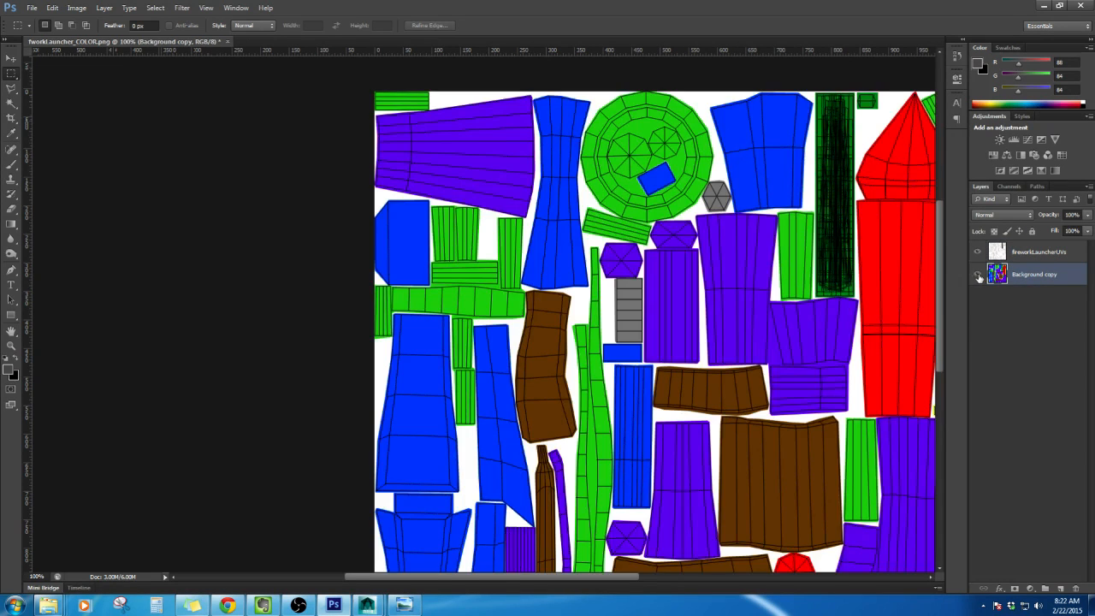
{"action": "left_click_drag", "start_coordinate": [635, 314], "coordinate": [453, 230]}
{"action": "left_click_drag", "start_coordinate": [336, 339], "coordinate": [399, 288]}
{"action": "left_click_drag", "start_coordinate": [410, 225], "coordinate": [435, 326]}
{"action": "scroll", "coordinate": [400, 353], "scroll_direction": "down", "scroll_amount": 1}
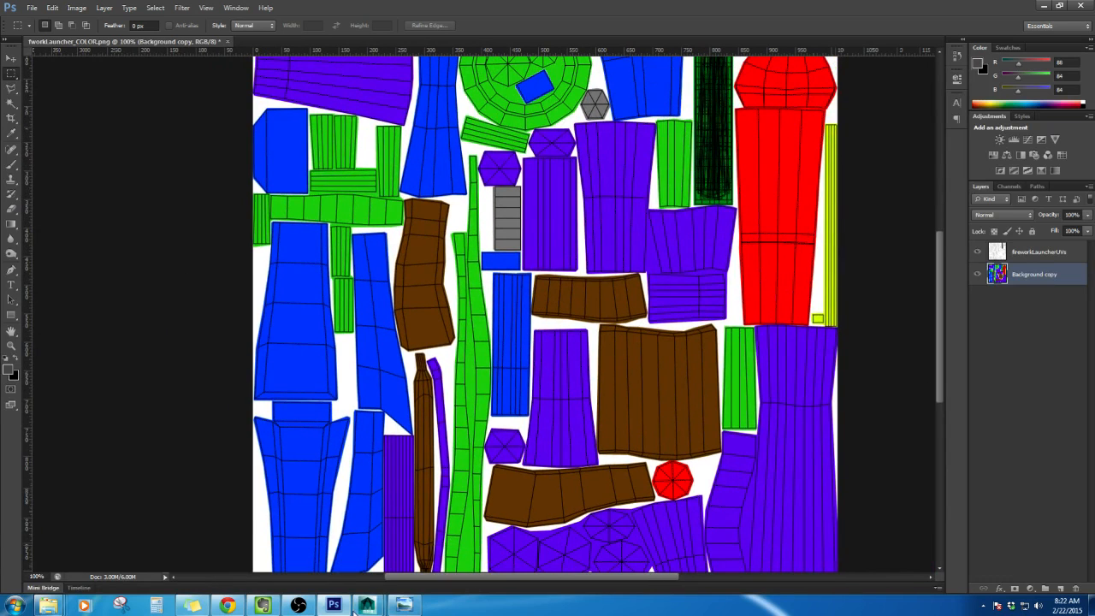
Step: Switch to Maya, minimize the UV Texture Editor, and view the launcher from a few angles, leaving it deselected
{"action": "mouse_move", "coordinate": [365, 607]}
{"action": "left_click", "coordinate": [436, 548]}
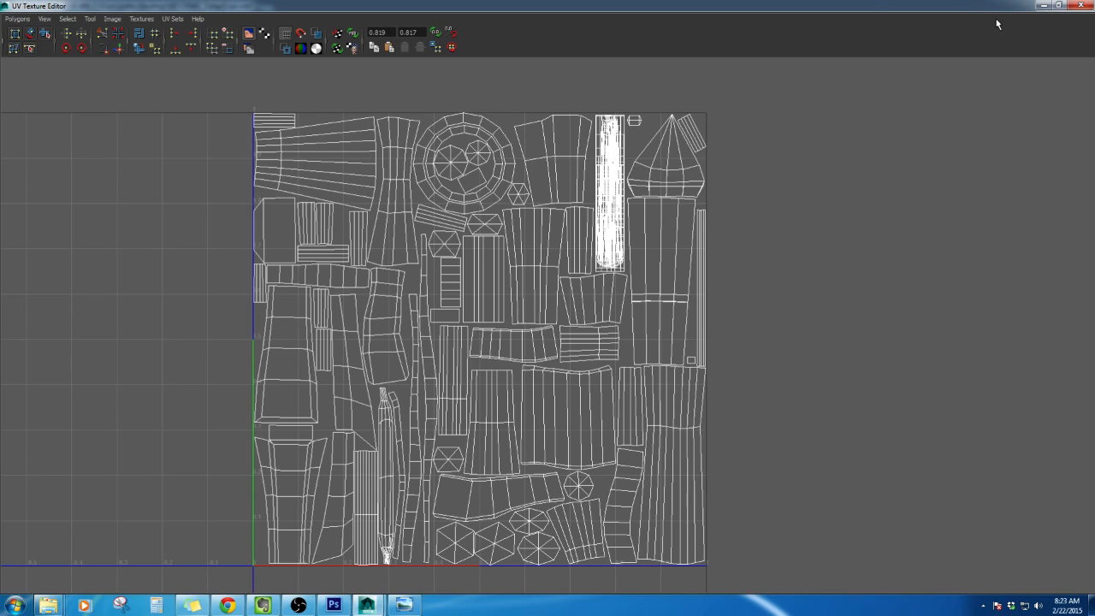
{"action": "left_click", "coordinate": [1043, 6]}
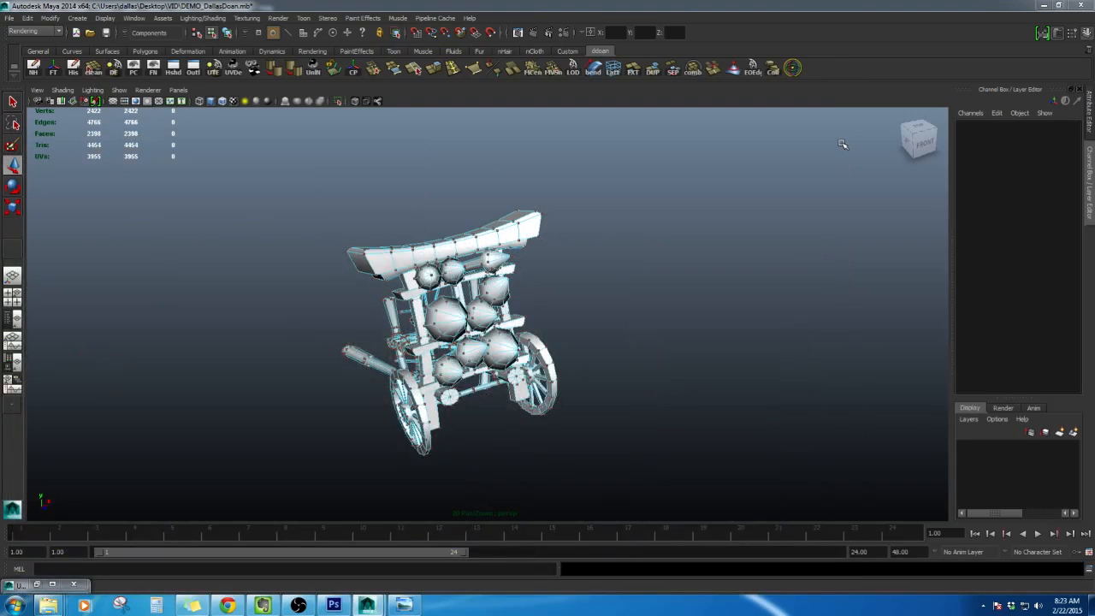
{"action": "right_click_drag", "start_coordinate": [492, 268], "coordinate": [469, 337]}
{"action": "left_click_drag", "start_coordinate": [562, 332], "coordinate": [574, 292], "text": "alt"}
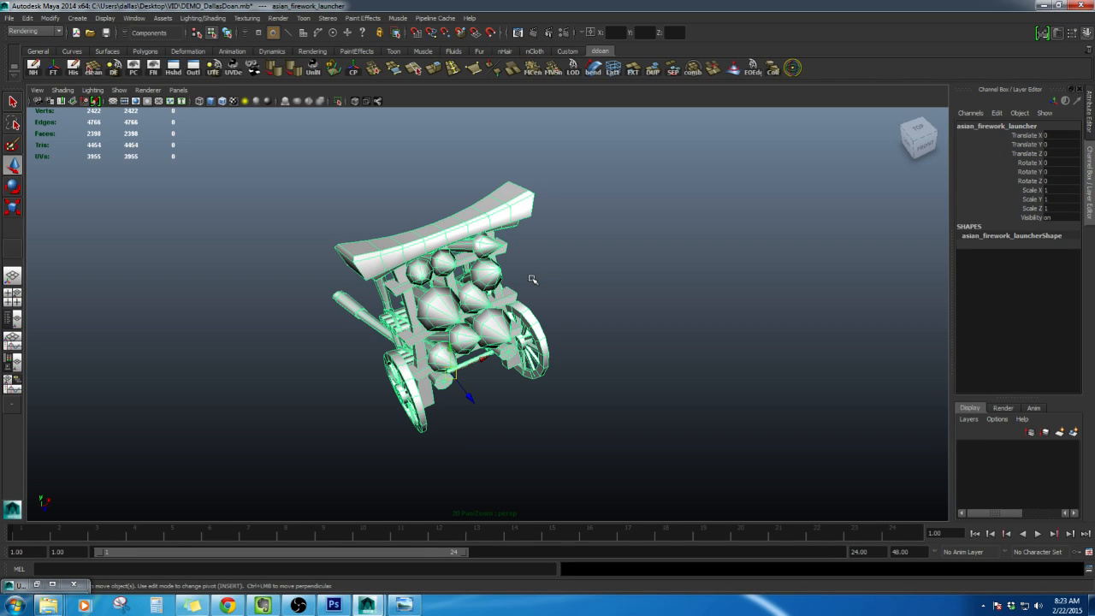
{"action": "left_click", "coordinate": [661, 471]}
{"action": "left_click_drag", "start_coordinate": [607, 383], "coordinate": [587, 341], "text": "alt"}
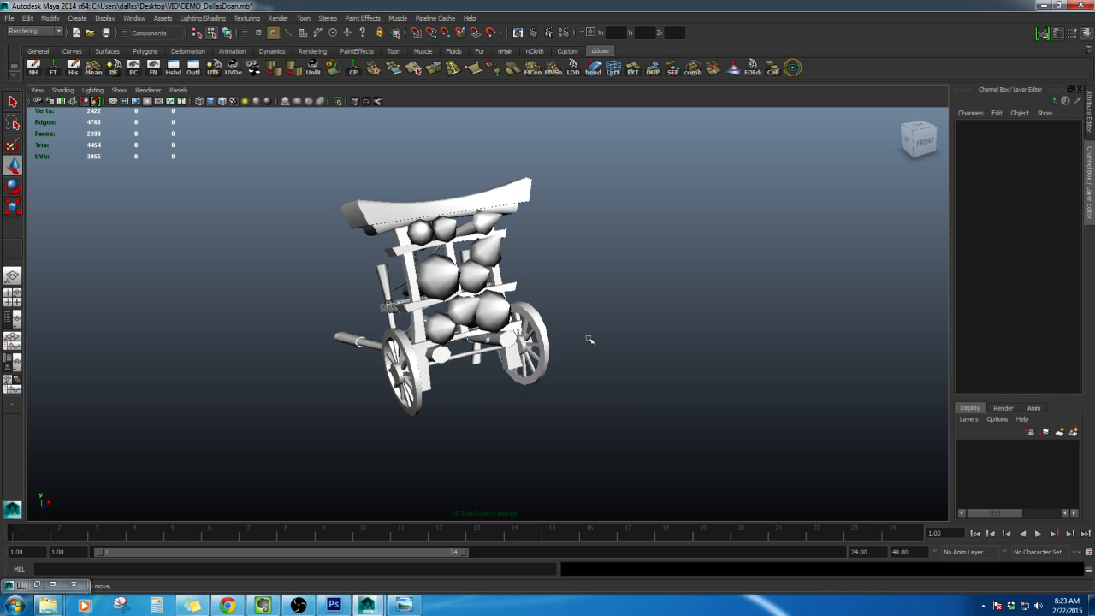
Step: Open Transfer Maps, add a diffuse color map output for the launcher, and close without baking
{"action": "left_click", "coordinate": [203, 17]}
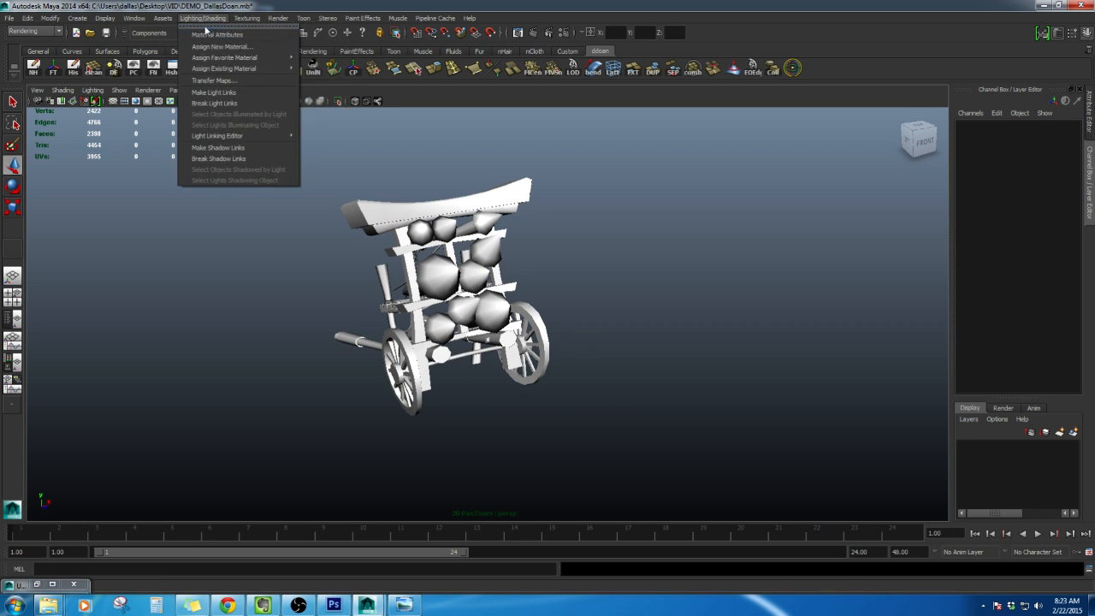
{"action": "left_click", "coordinate": [216, 81]}
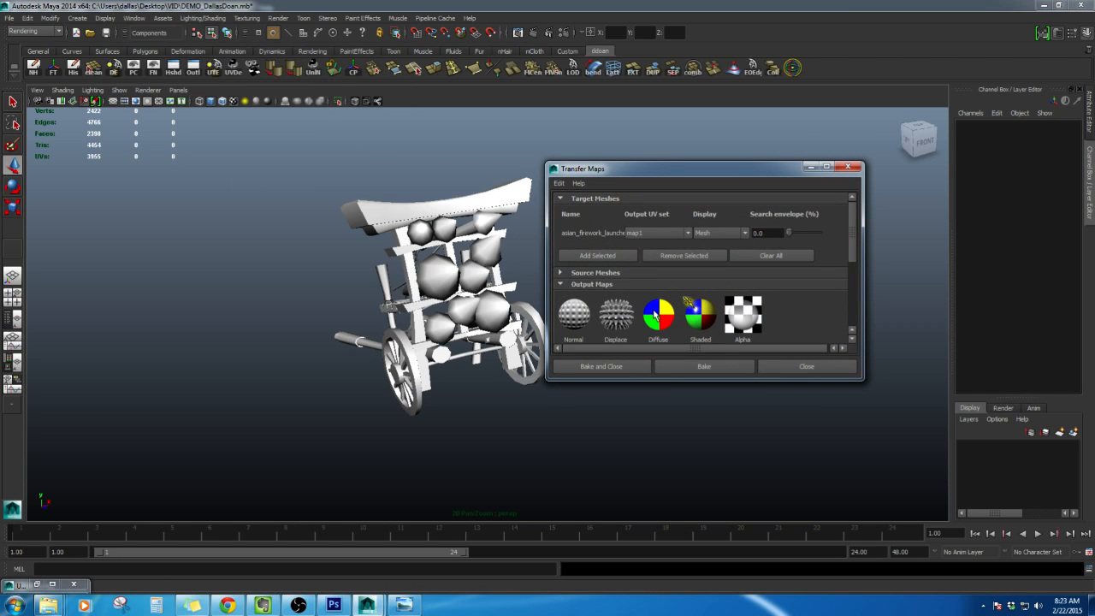
{"action": "scroll", "coordinate": [852, 233], "scroll_direction": "down", "scroll_amount": 5}
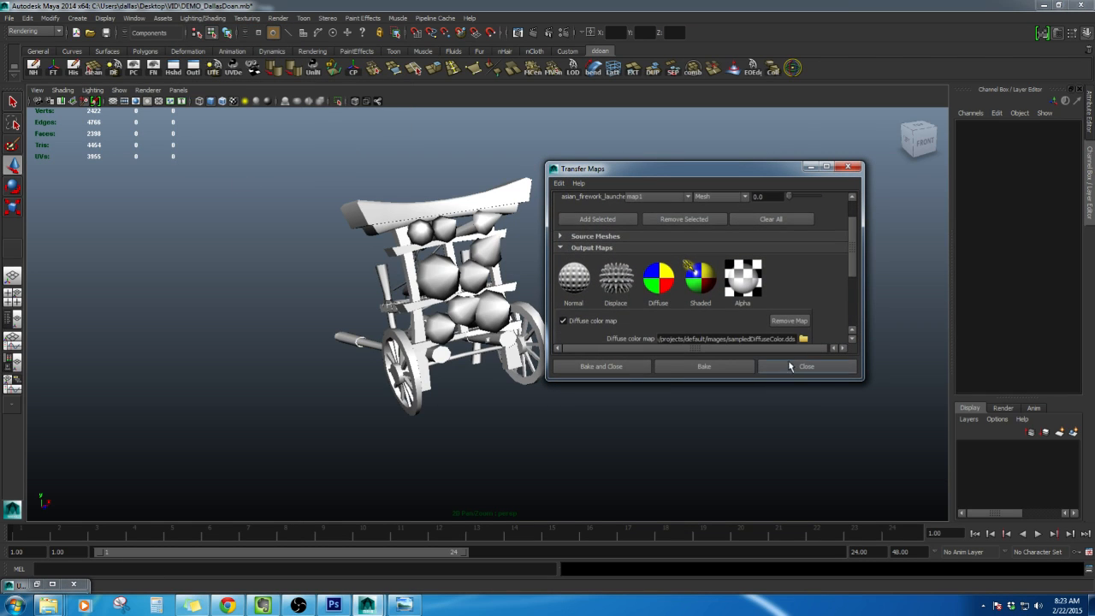
{"action": "left_click", "coordinate": [787, 367]}
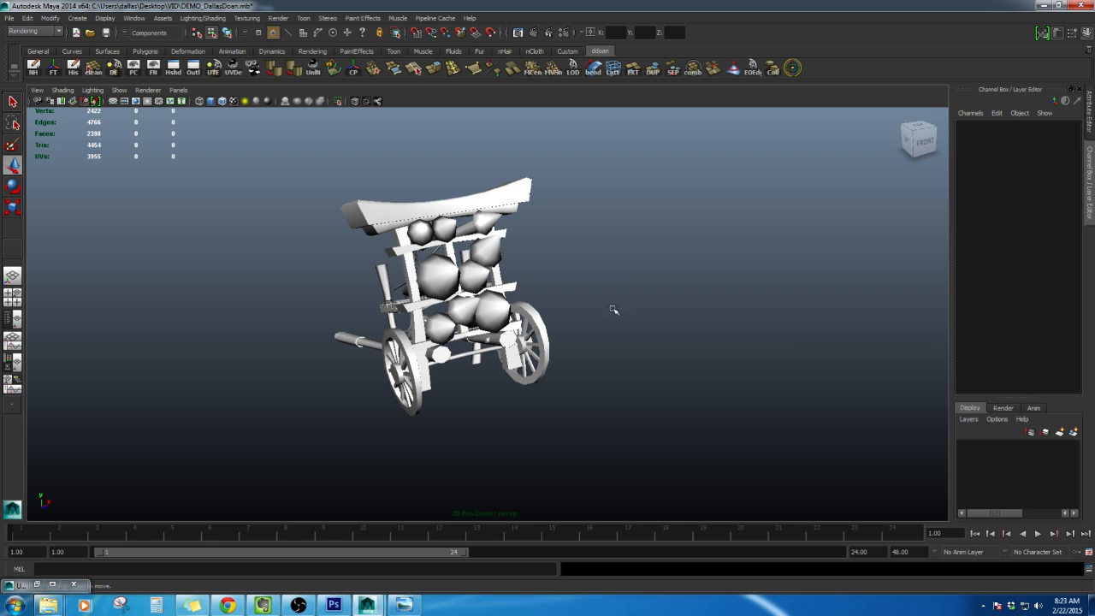
Step: Return the launcher to object selection mode and leave nothing selected
{"action": "key", "text": "ctrl+z"}
{"action": "key", "text": "F8"}
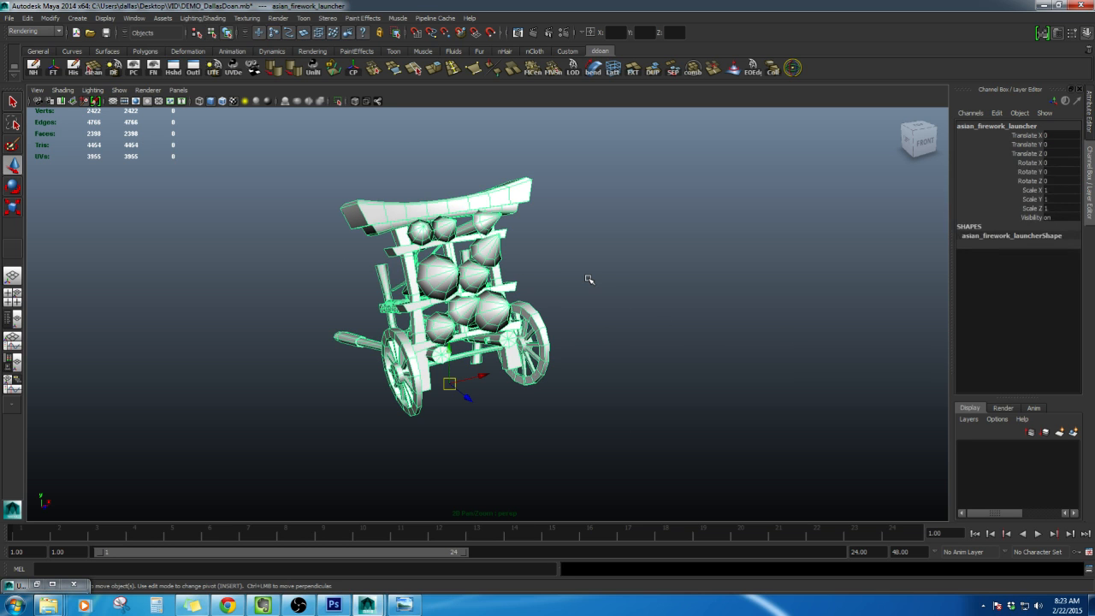
{"action": "left_click", "coordinate": [516, 409]}
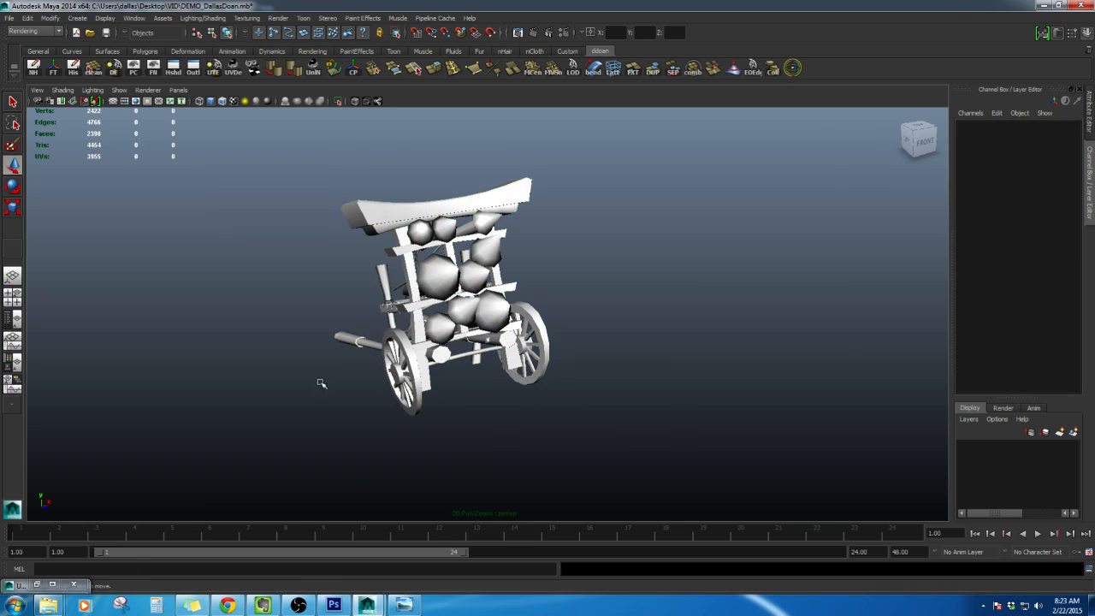
Step: Minimize the open applications to reveal the desktop and reposition the Quixel swatches folder window beside the desktop icons
{"action": "left_click", "coordinate": [1045, 6]}
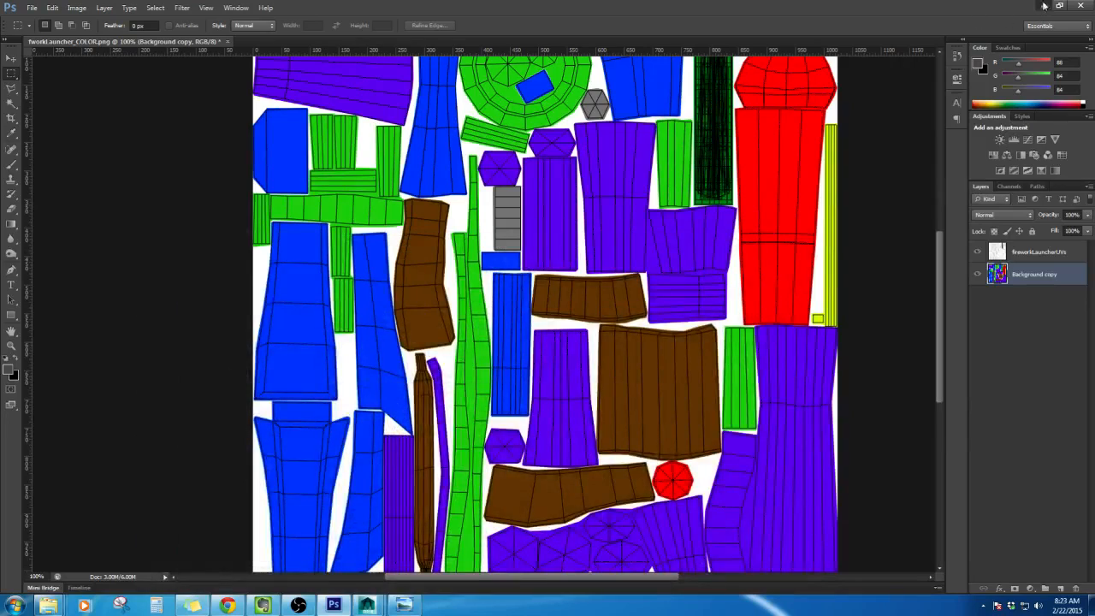
{"action": "left_click", "coordinate": [1044, 6]}
{"action": "left_click", "coordinate": [1043, 6]}
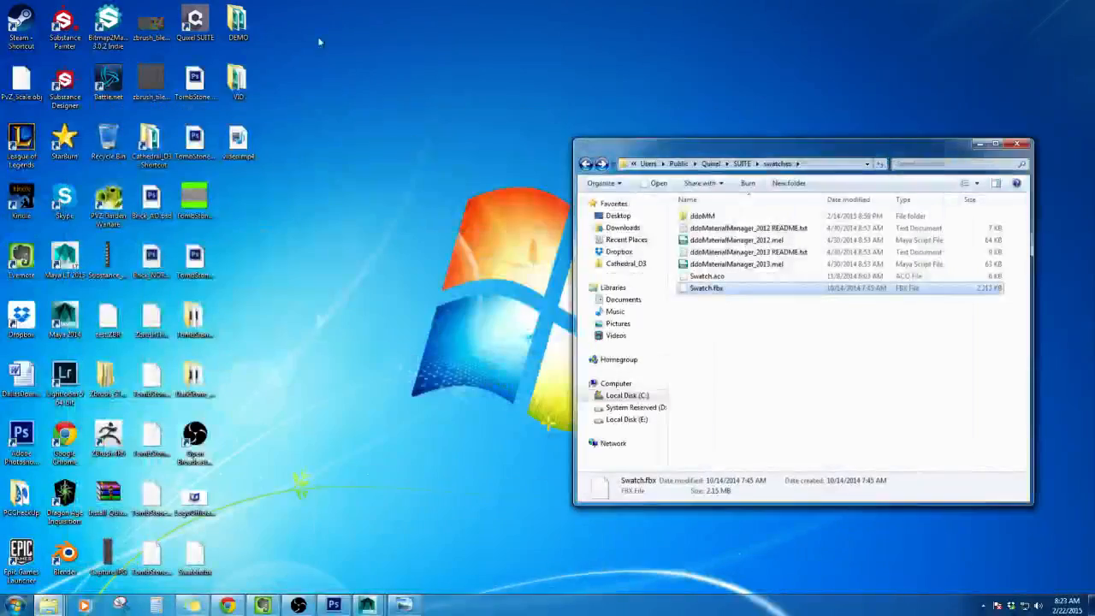
{"action": "right_click", "coordinate": [195, 24]}
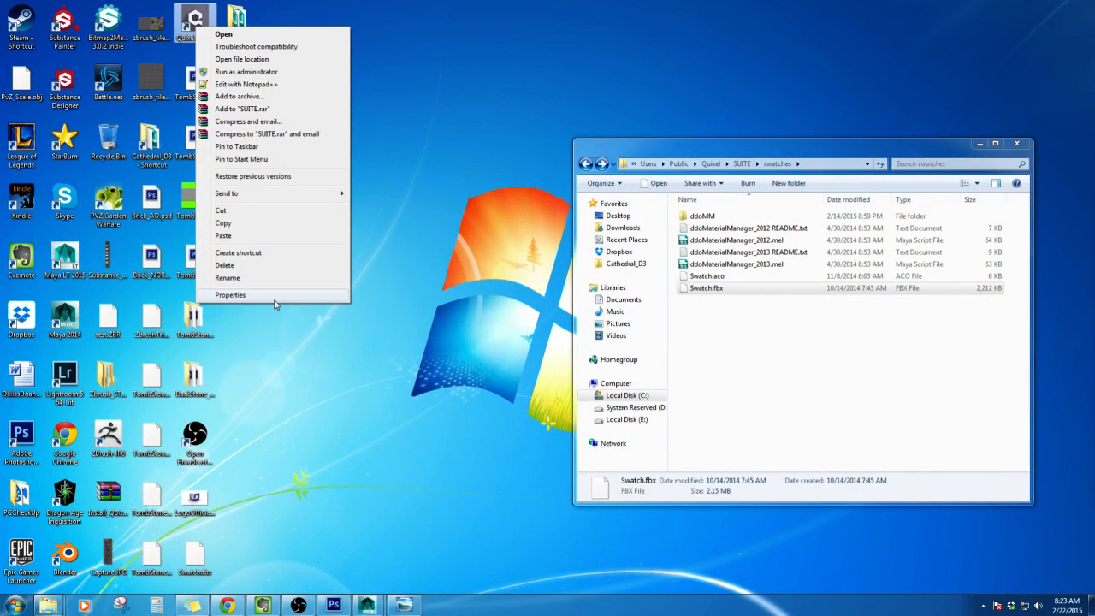
{"action": "left_click", "coordinate": [703, 151]}
{"action": "left_click_drag", "start_coordinate": [706, 152], "coordinate": [495, 195]}
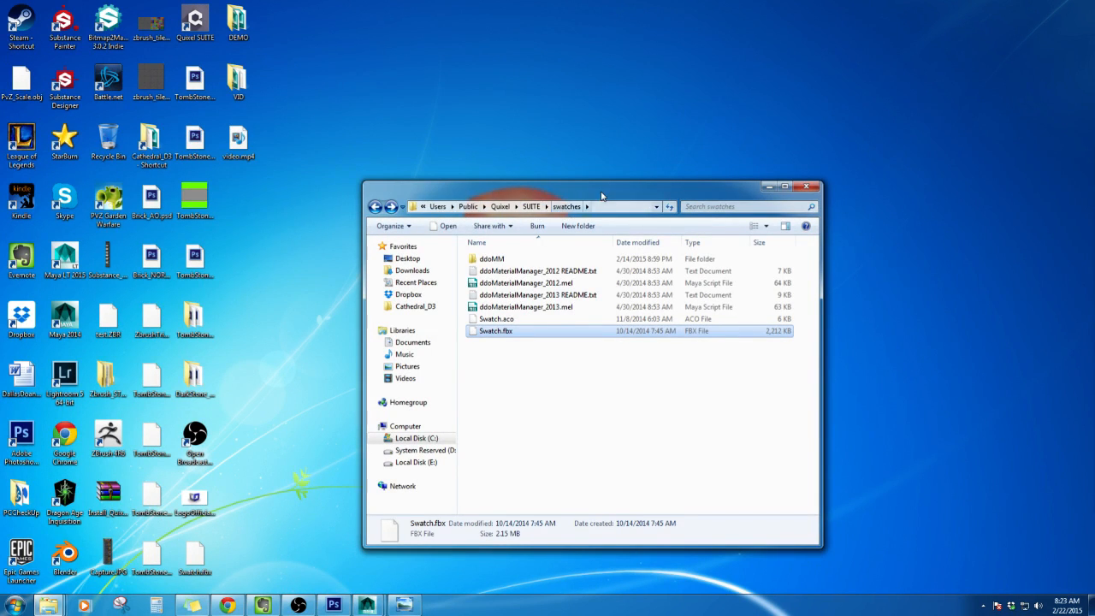
{"action": "left_click_drag", "start_coordinate": [602, 193], "coordinate": [605, 190]}
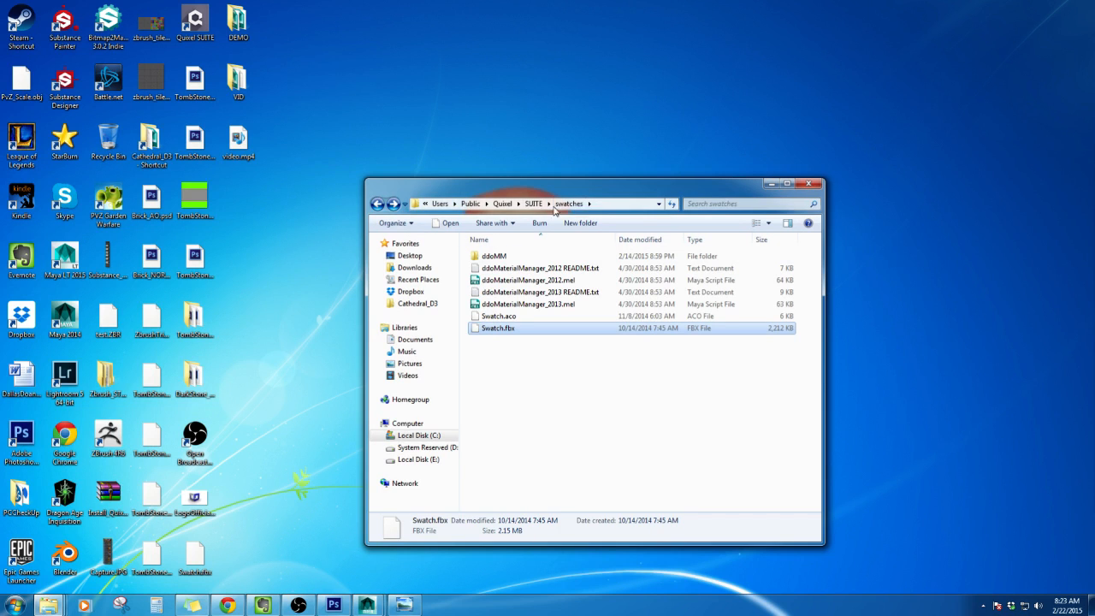
Step: Browse from Users through Public, Quixel and SUITE to the swatches folder and point out the Swatch.fbx file
{"action": "left_click", "coordinate": [440, 204]}
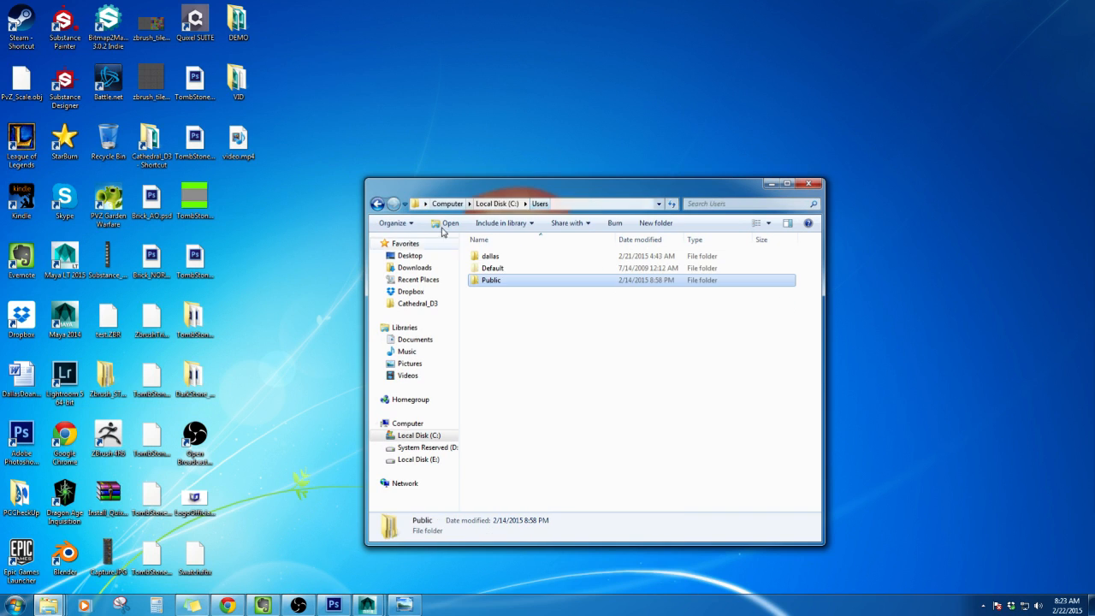
{"action": "double_click", "coordinate": [499, 280]}
{"action": "double_click", "coordinate": [491, 364]}
{"action": "double_click", "coordinate": [499, 256]}
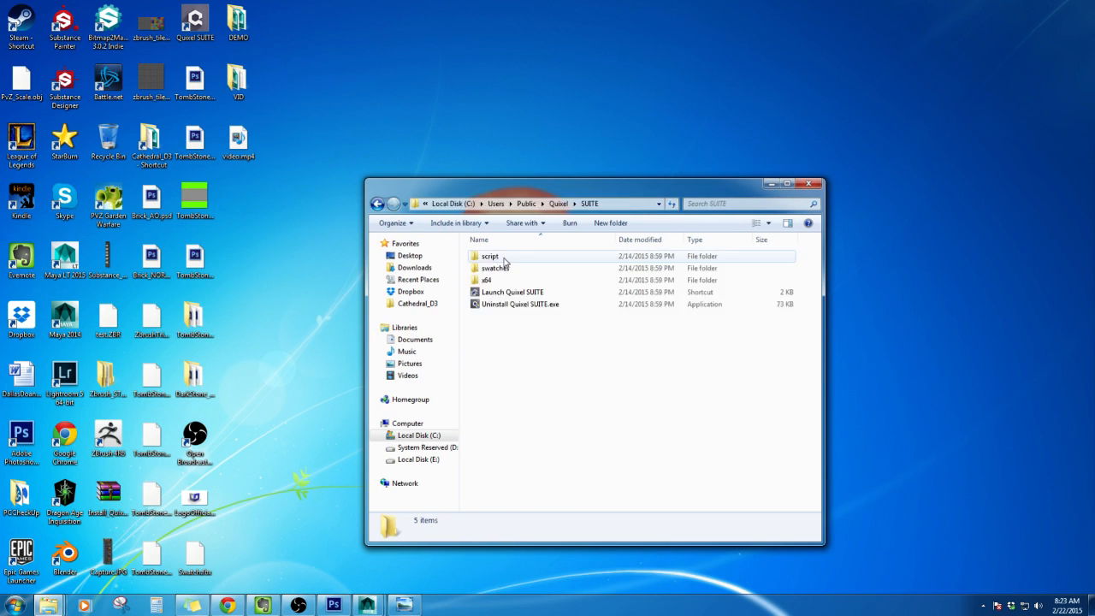
{"action": "double_click", "coordinate": [501, 269]}
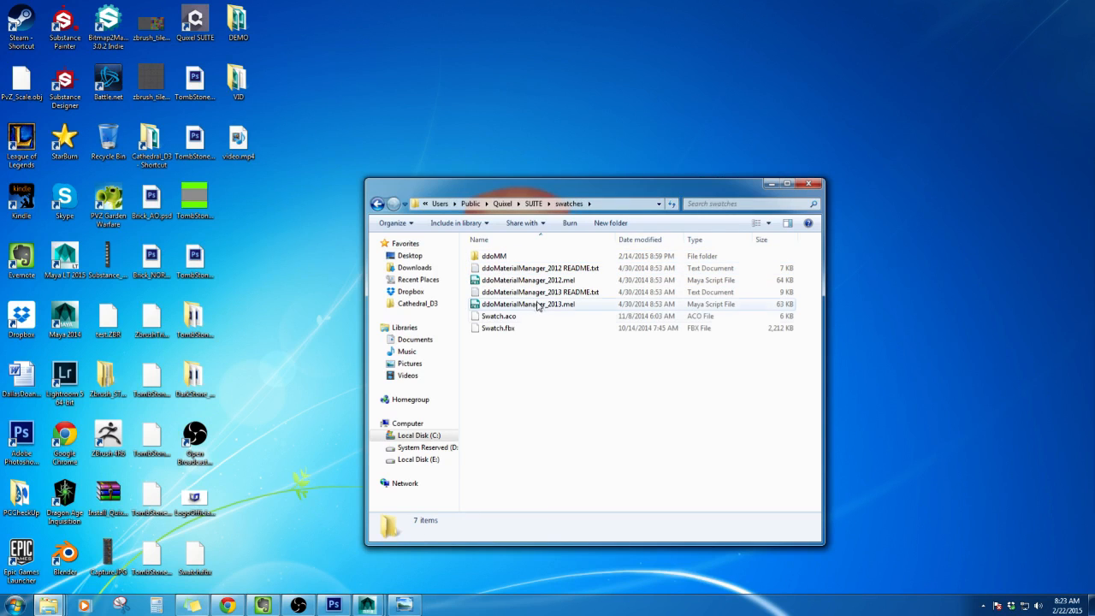
{"action": "left_click", "coordinate": [529, 328]}
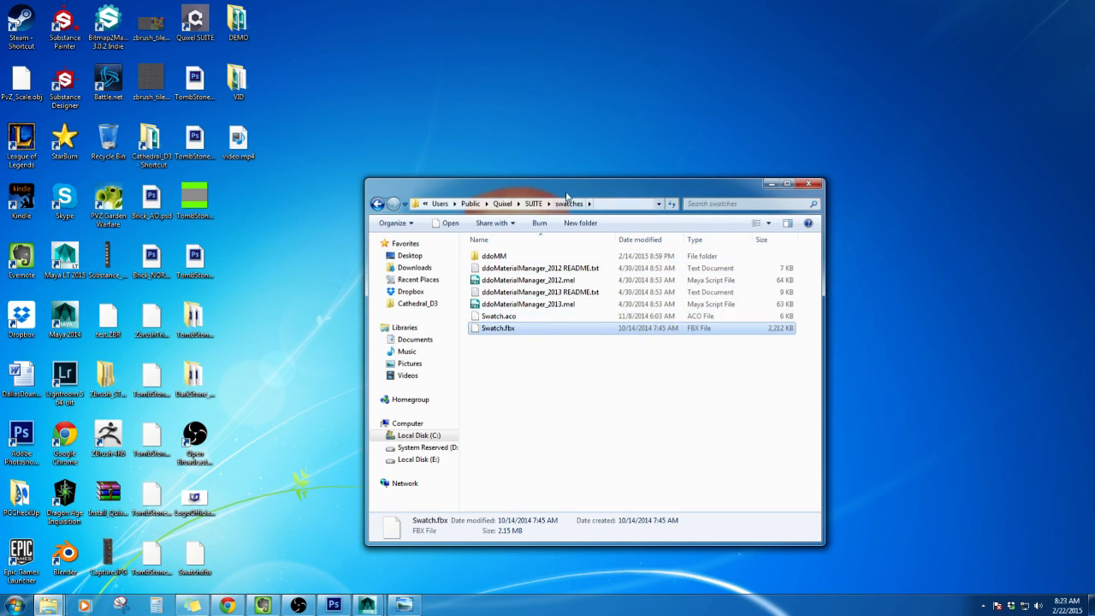
{"action": "left_click_drag", "start_coordinate": [566, 196], "coordinate": [686, 152]}
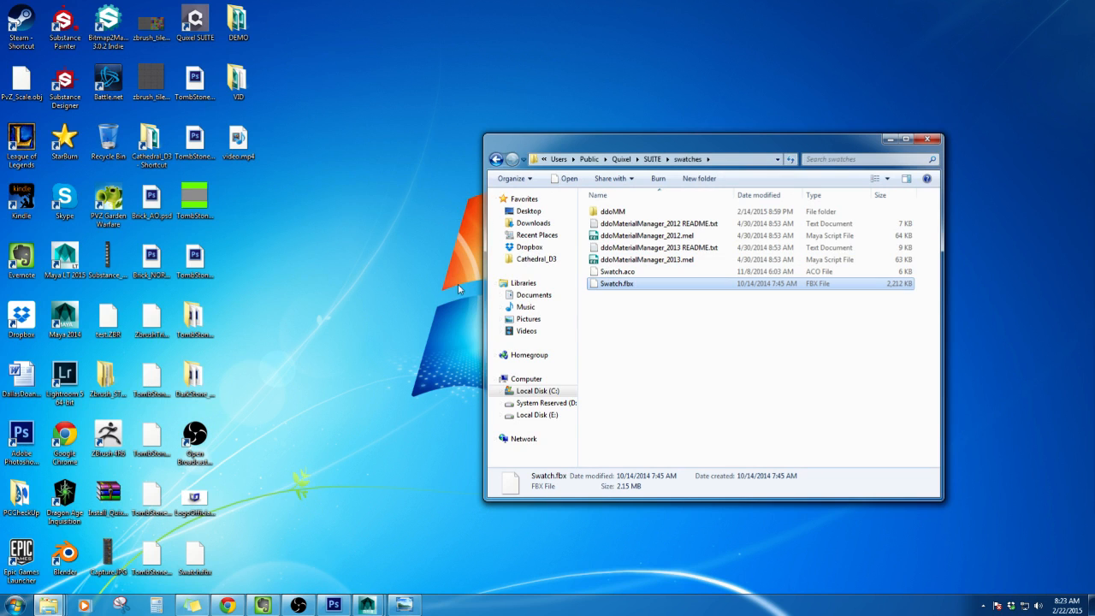
{"action": "left_click", "coordinate": [383, 369]}
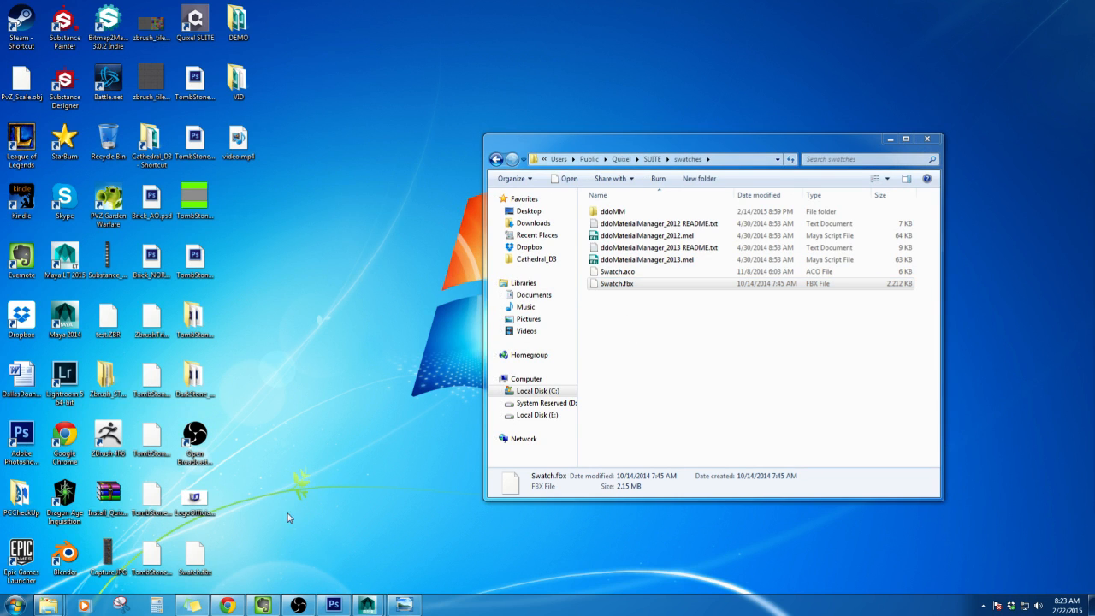
Step: Switch to Maya, minimize the UV Texture Editor and import Swatch.fbx from the desktop into the launcher scene
{"action": "mouse_move", "coordinate": [368, 604]}
{"action": "left_click", "coordinate": [381, 513]}
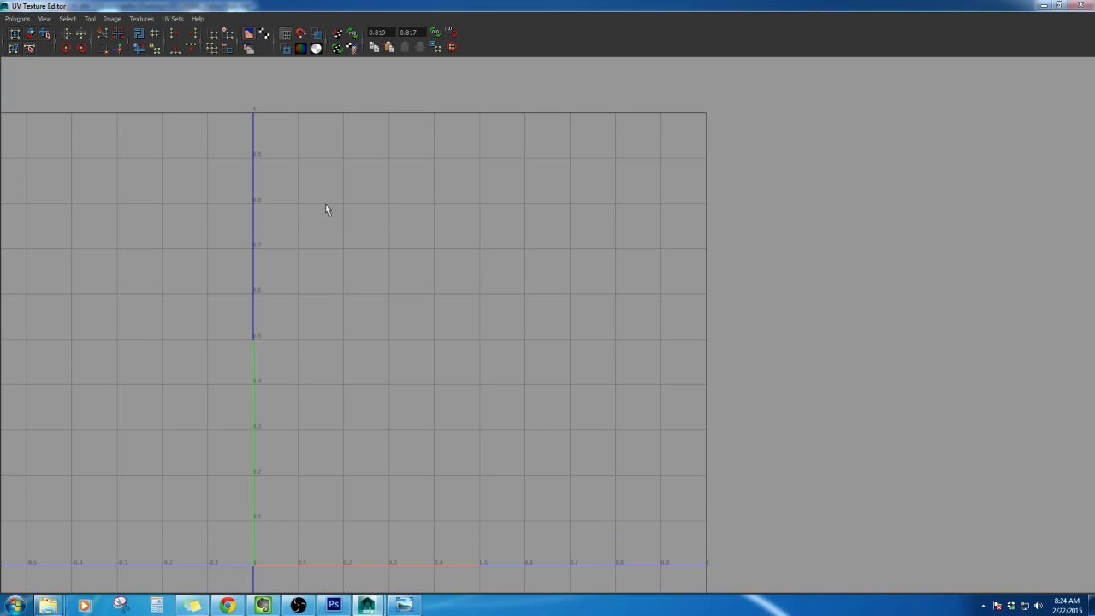
{"action": "left_click", "coordinate": [1044, 7]}
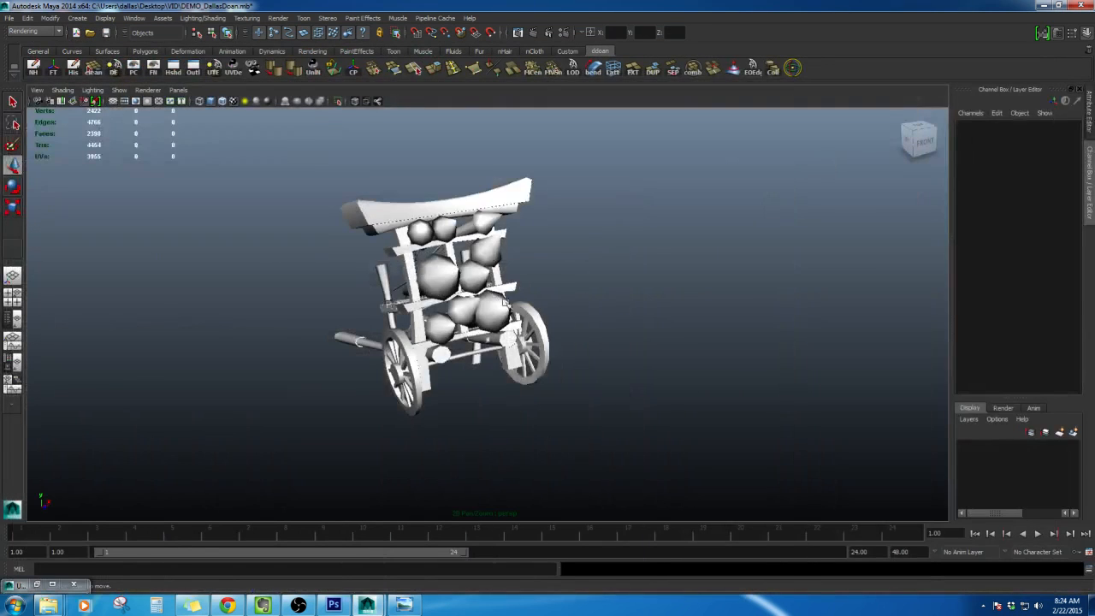
{"action": "left_click", "coordinate": [10, 18]}
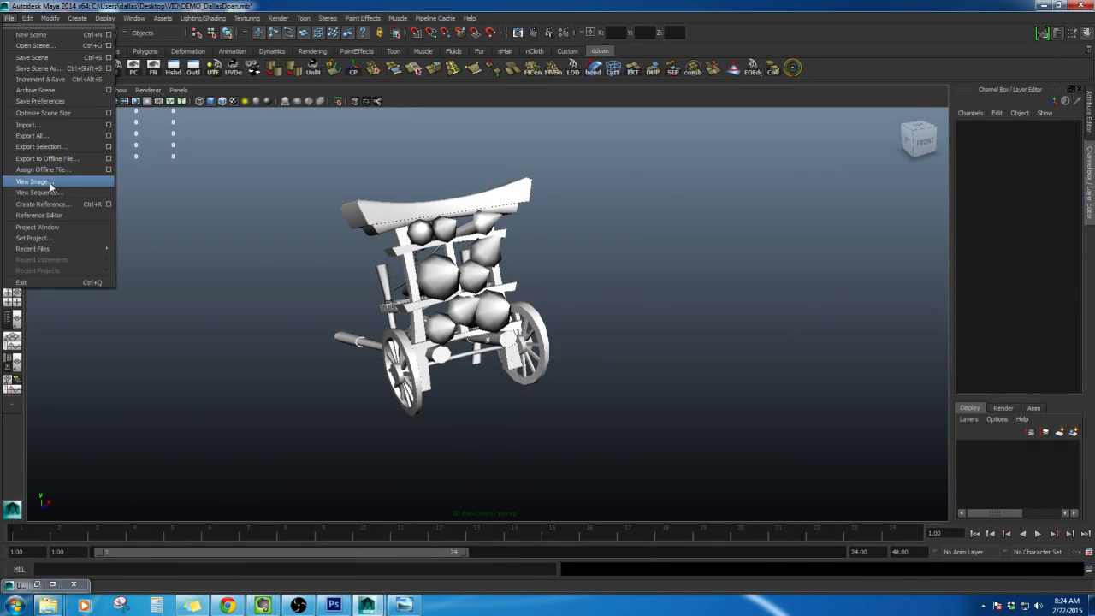
{"action": "left_click", "coordinate": [28, 125]}
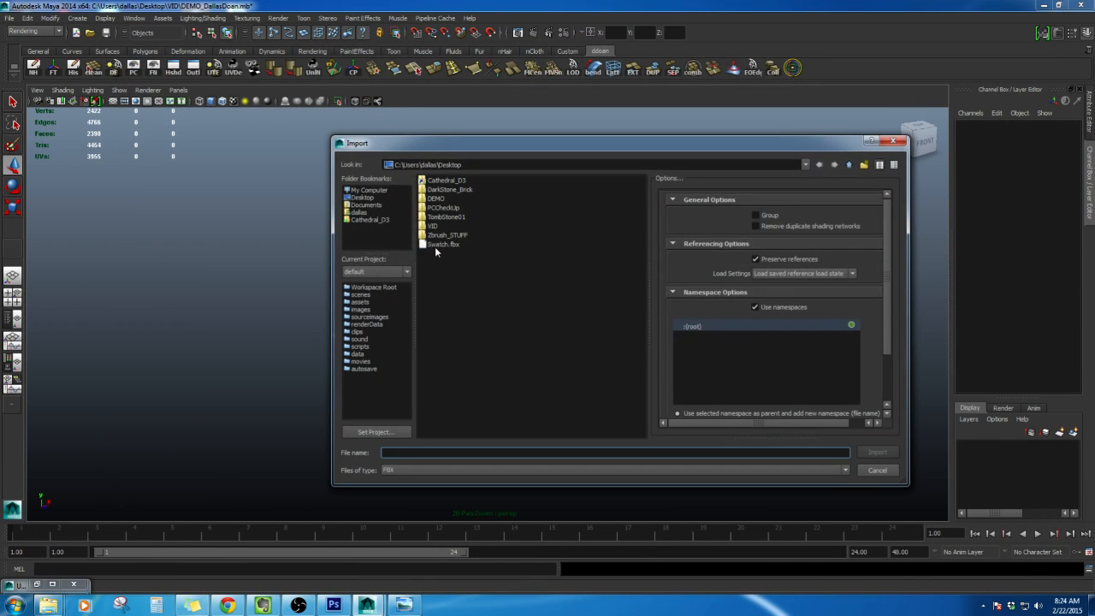
{"action": "double_click", "coordinate": [439, 245]}
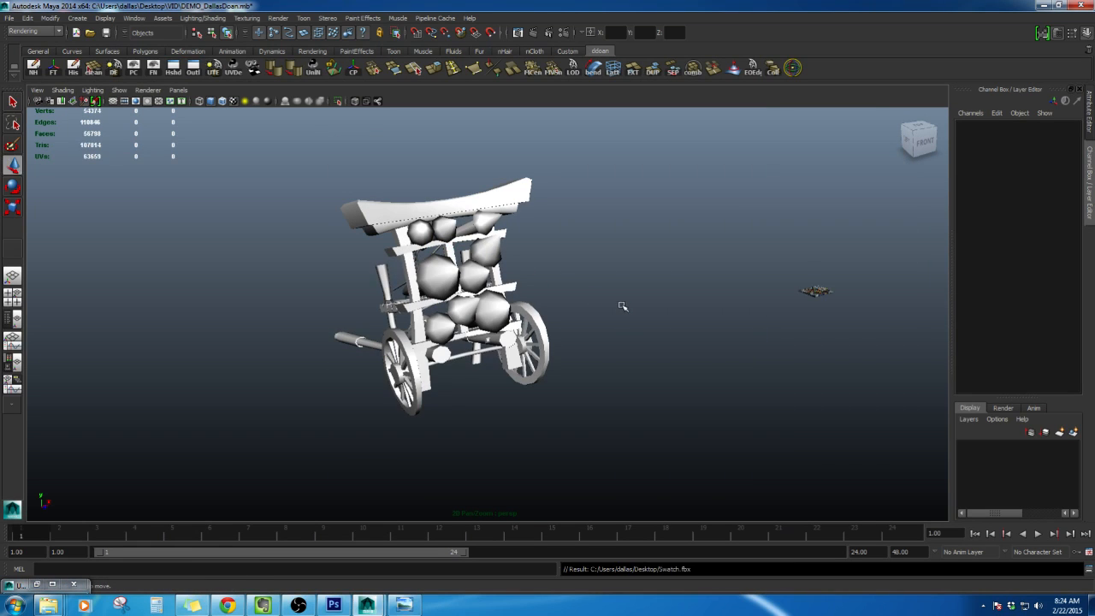
Step: Select all the imported swatch meshes beside the launcher and list them in the Outliner
{"action": "middle_click_drag", "start_coordinate": [665, 319], "coordinate": [594, 325], "text": "alt"}
{"action": "left_click_drag", "start_coordinate": [594, 325], "coordinate": [658, 326], "text": "alt"}
{"action": "left_click_drag", "start_coordinate": [704, 225], "coordinate": [824, 317]}
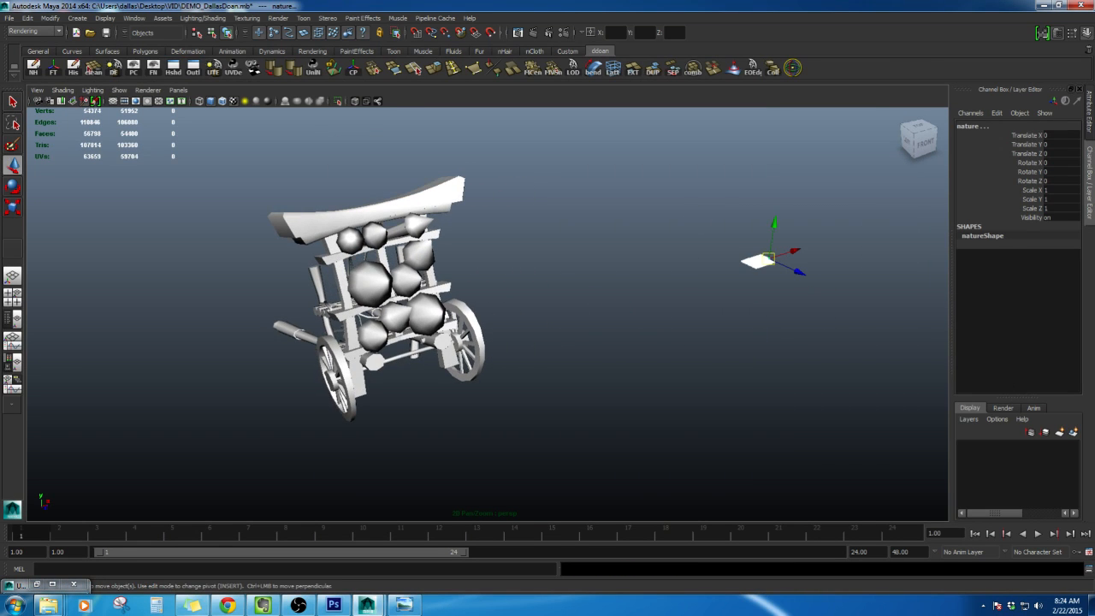
{"action": "left_click", "coordinate": [194, 72]}
{"action": "mouse_move", "coordinate": [552, 252]}
{"action": "left_mouse_down"}
{"action": "mouse_move", "coordinate": [552, 395]}
{"action": "mouse_move", "coordinate": [541, 248]}
{"action": "left_mouse_up"}
{"action": "left_click_drag", "start_coordinate": [481, 206], "coordinate": [902, 205]}
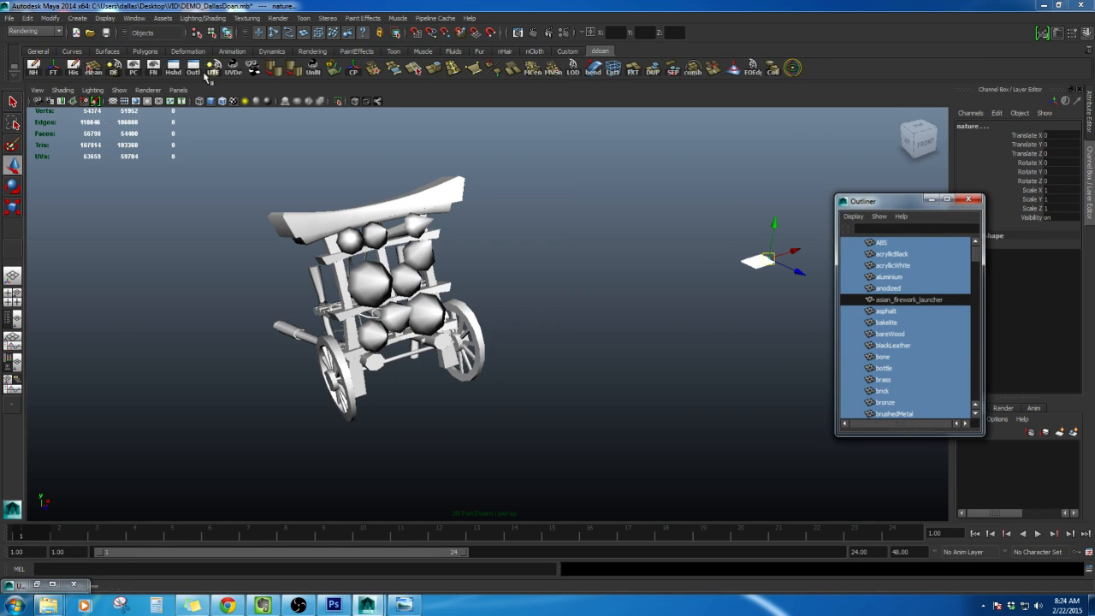
Step: Open Hypershade, look through the imported Quixel materials and minimize it again
{"action": "left_click", "coordinate": [174, 67]}
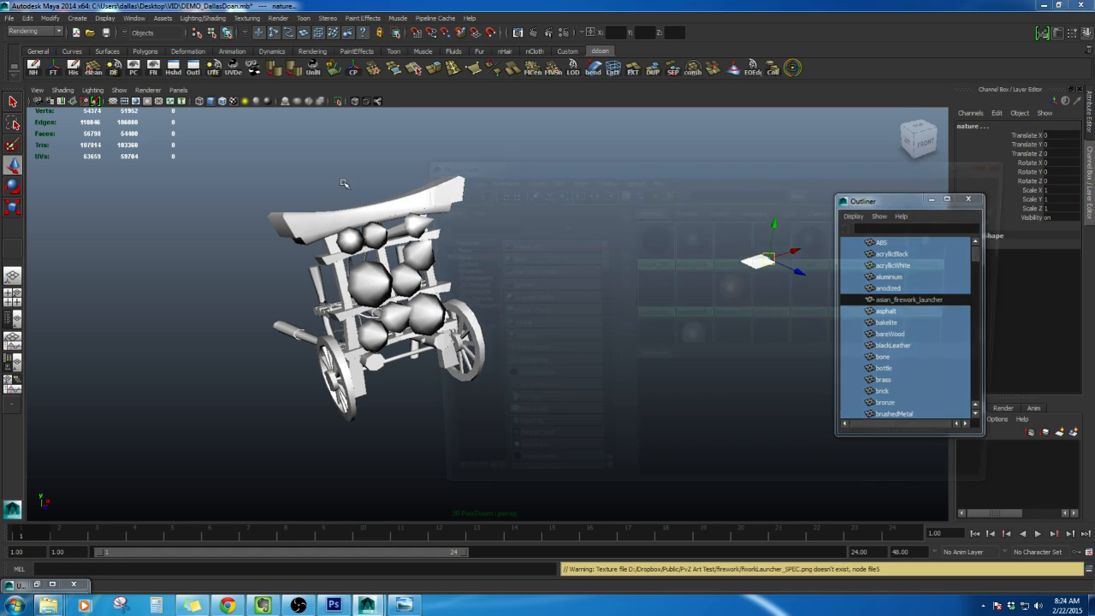
{"action": "left_click_drag", "start_coordinate": [1007, 231], "coordinate": [1009, 302]}
{"action": "left_click", "coordinate": [967, 162]}
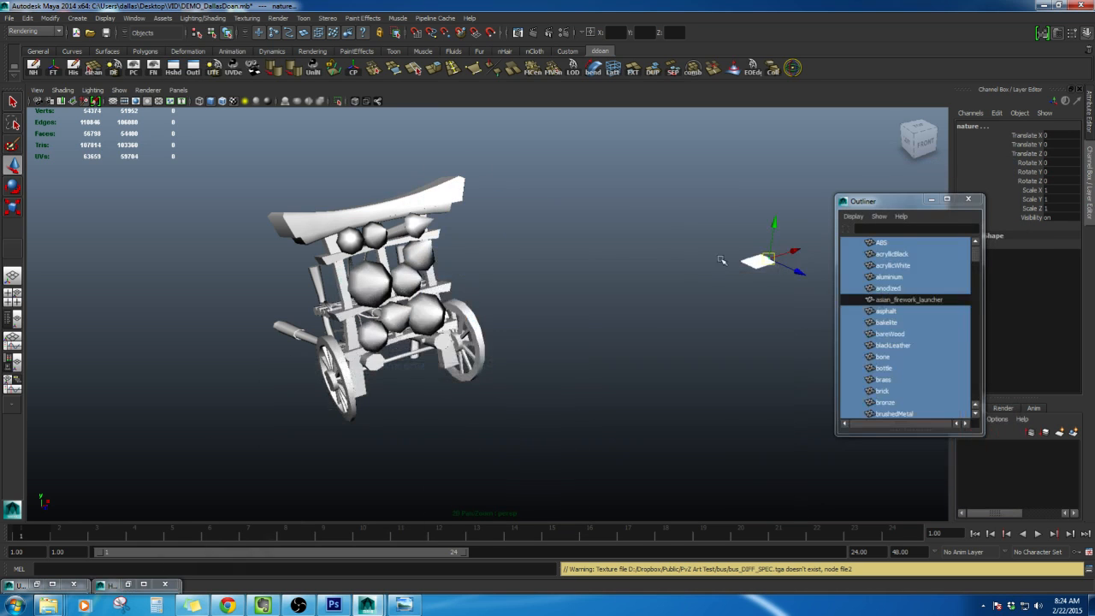
Step: Group all the imported swatch meshes, name the group Quixel_MATs and leave nothing selected
{"action": "left_click", "coordinate": [889, 333]}
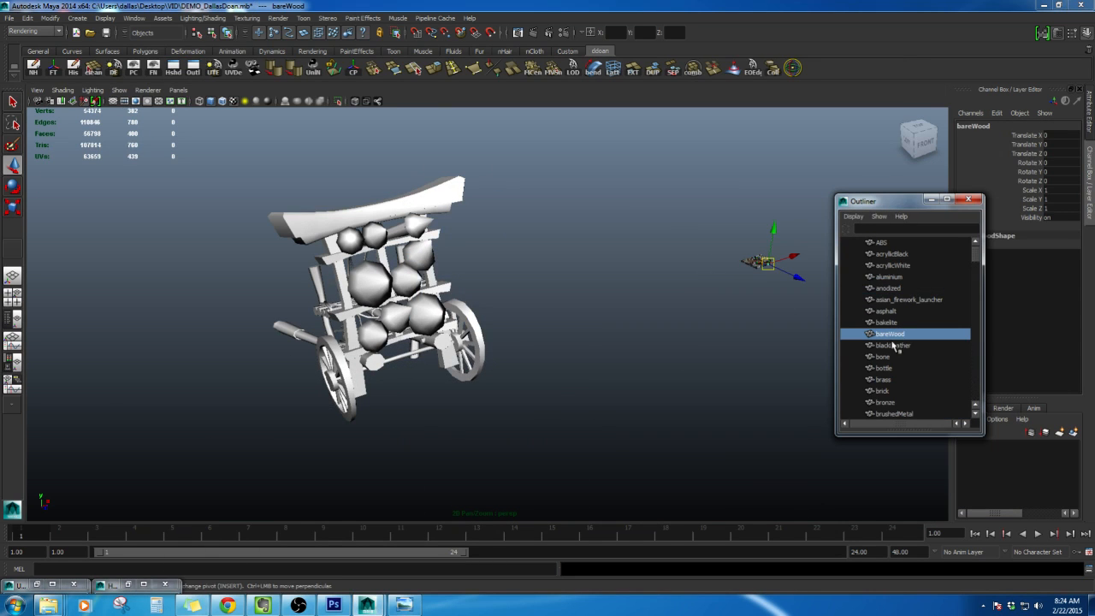
{"action": "left_click_drag", "start_coordinate": [682, 212], "coordinate": [869, 384]}
{"action": "middle_click_drag", "start_coordinate": [751, 351], "coordinate": [654, 369], "text": "alt"}
{"action": "key", "text": "ctrl+g"}
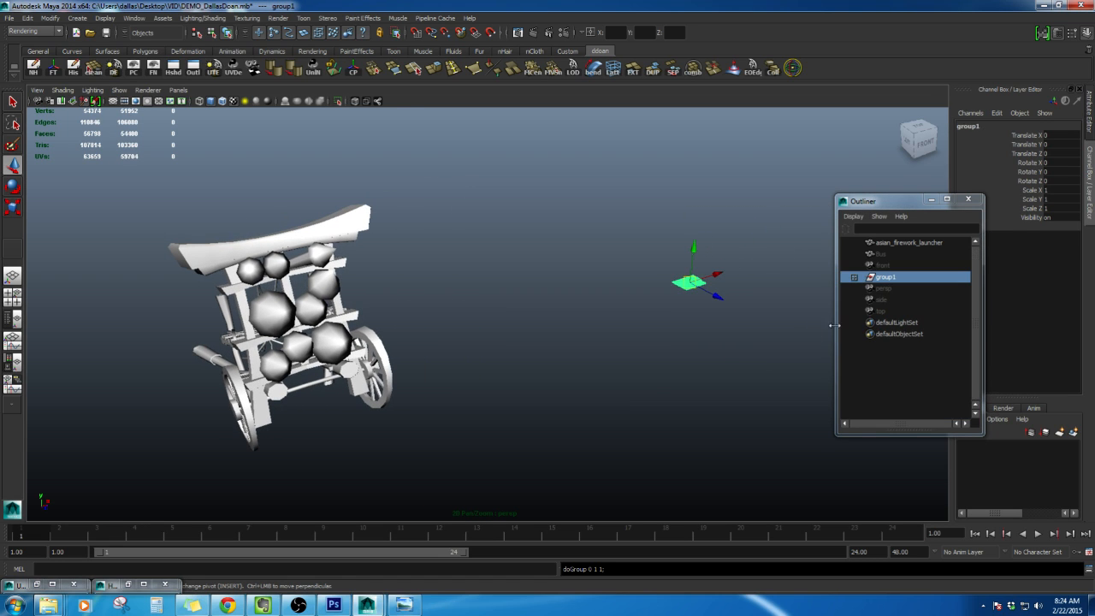
{"action": "double_click", "coordinate": [888, 278]}
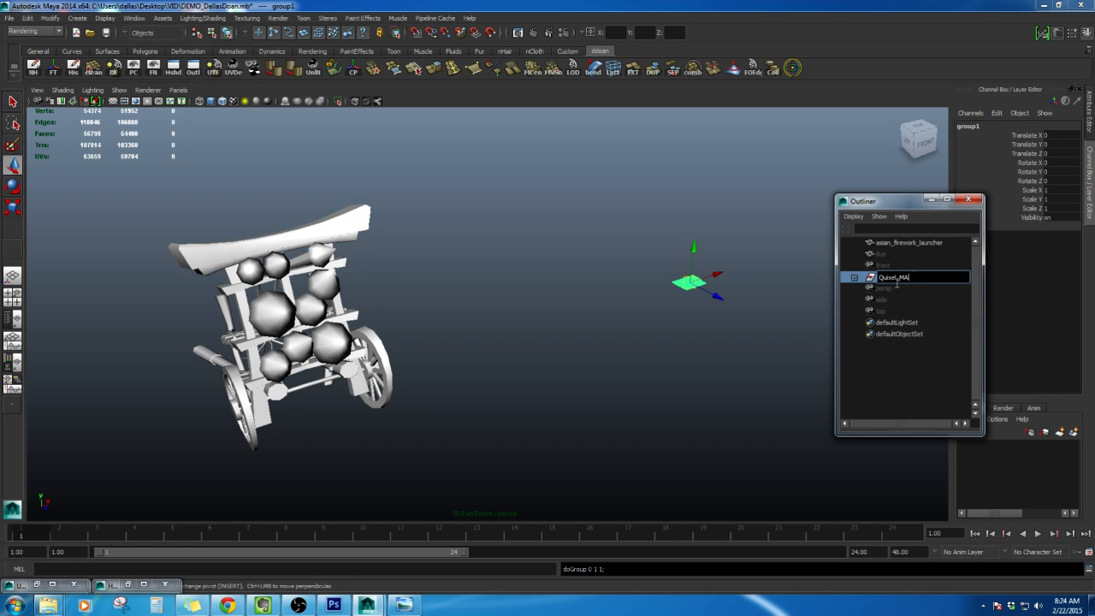
{"action": "type", "text": "Quixel_MATs"}
{"action": "key", "text": "Return"}
{"action": "left_click_drag", "start_coordinate": [875, 201], "coordinate": [855, 209]}
{"action": "left_click", "coordinate": [659, 369]}
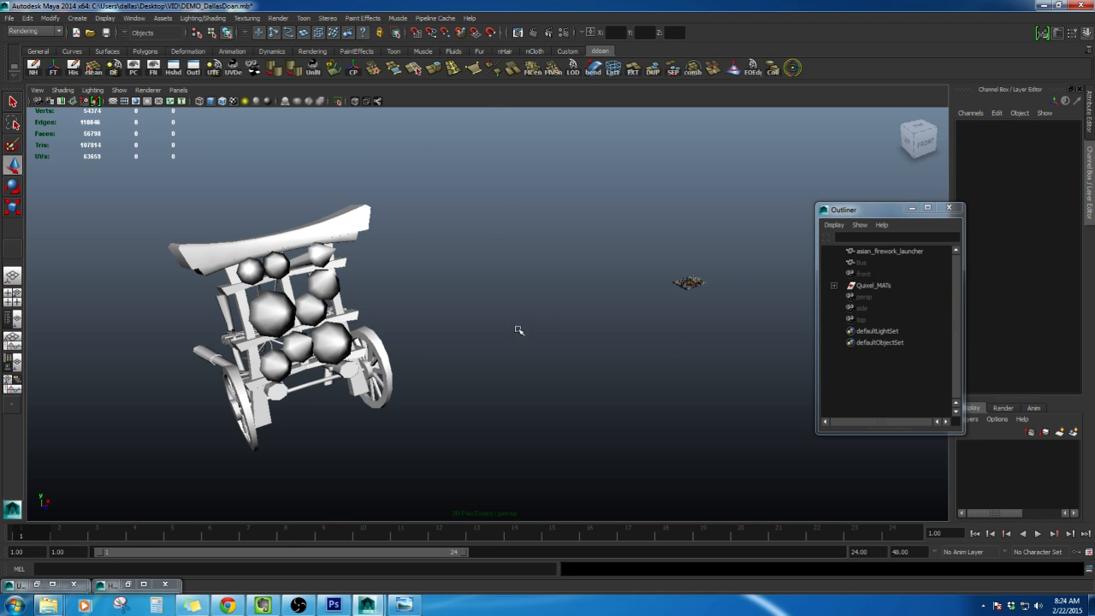
Step: Select the launcher, restore Hypershade beside it and bring the wood materials at the end of the material list into view
{"action": "middle_click_drag", "start_coordinate": [325, 291], "coordinate": [455, 287], "text": "alt"}
{"action": "left_click_drag", "start_coordinate": [231, 234], "coordinate": [467, 175]}
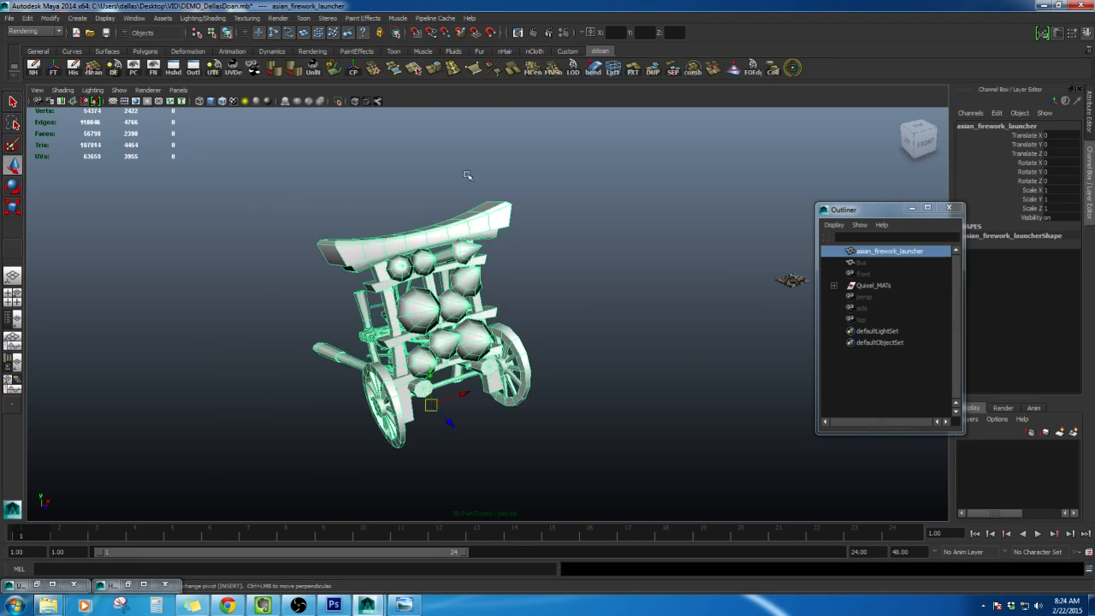
{"action": "right_click", "coordinate": [494, 218]}
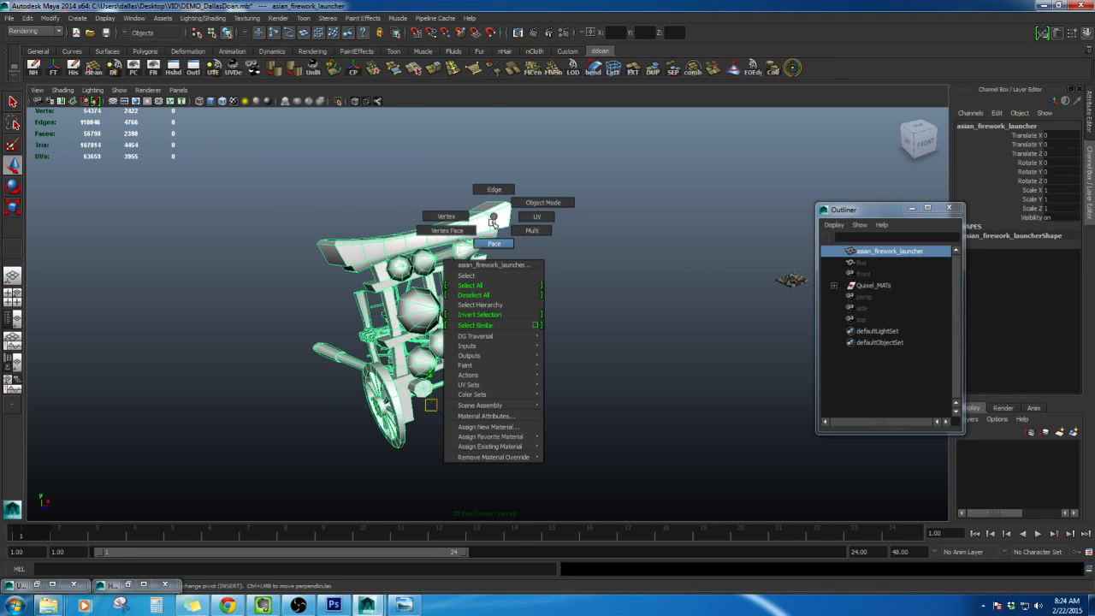
{"action": "left_click", "coordinate": [103, 589]}
{"action": "left_click_drag", "start_coordinate": [722, 163], "coordinate": [808, 156]}
{"action": "left_click_drag", "start_coordinate": [966, 158], "coordinate": [939, 158]}
{"action": "left_click_drag", "start_coordinate": [427, 244], "coordinate": [357, 246], "text": "alt"}
{"action": "middle_click_drag", "start_coordinate": [357, 246], "coordinate": [273, 213], "text": "alt"}
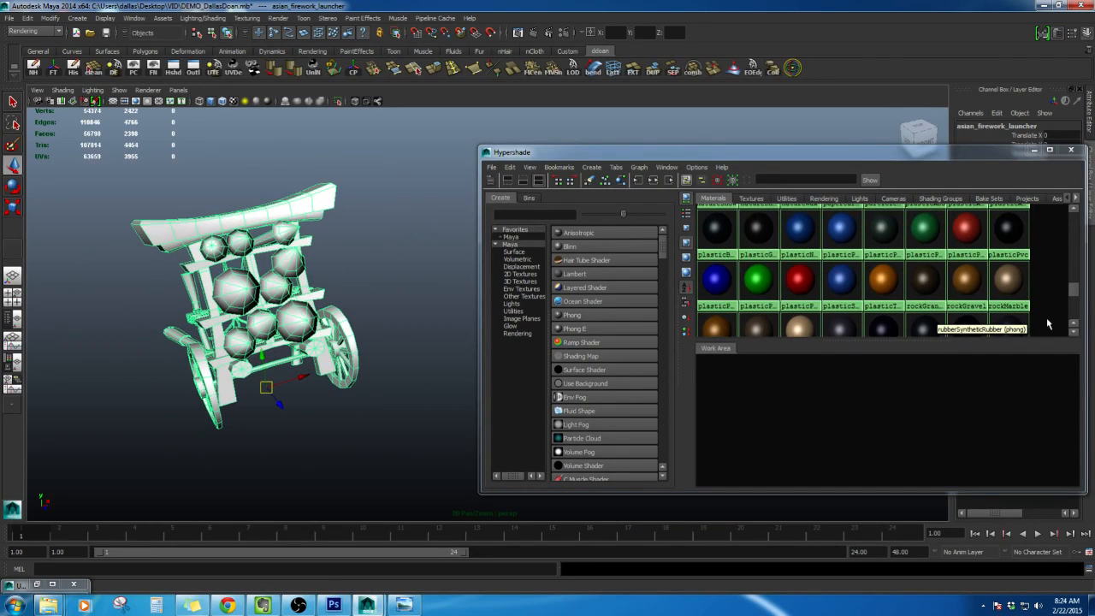
{"action": "left_click_drag", "start_coordinate": [1077, 293], "coordinate": [1076, 313]}
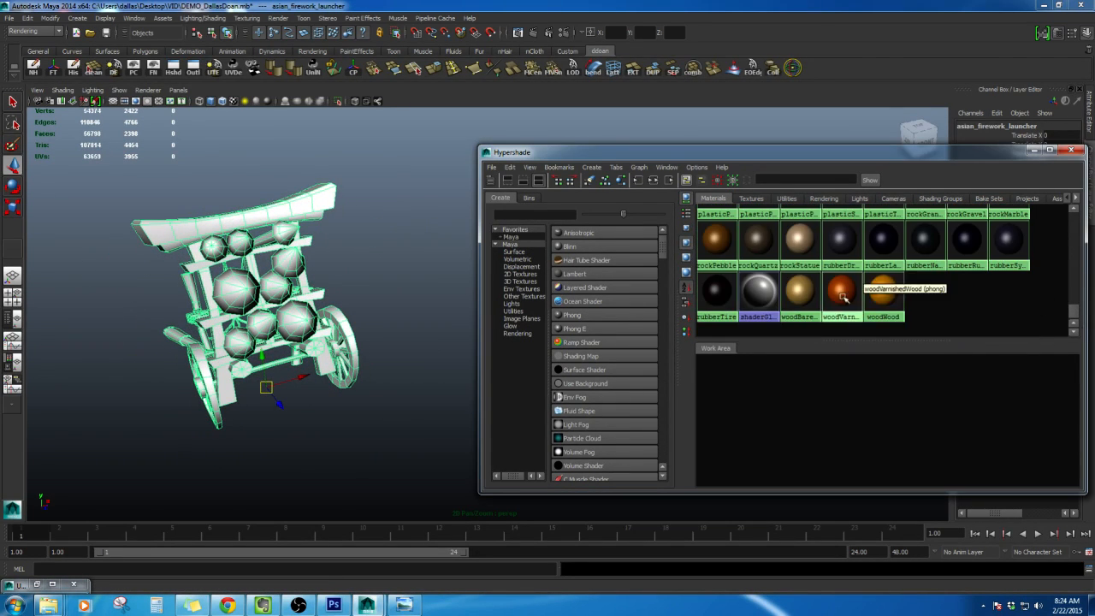
Step: Assign the metalPaintedMetal material to the faces of all the firework shells, and return to object mode
{"action": "right_click_drag", "start_coordinate": [272, 250], "coordinate": [272, 289]}
{"action": "double_click", "coordinate": [285, 232]}
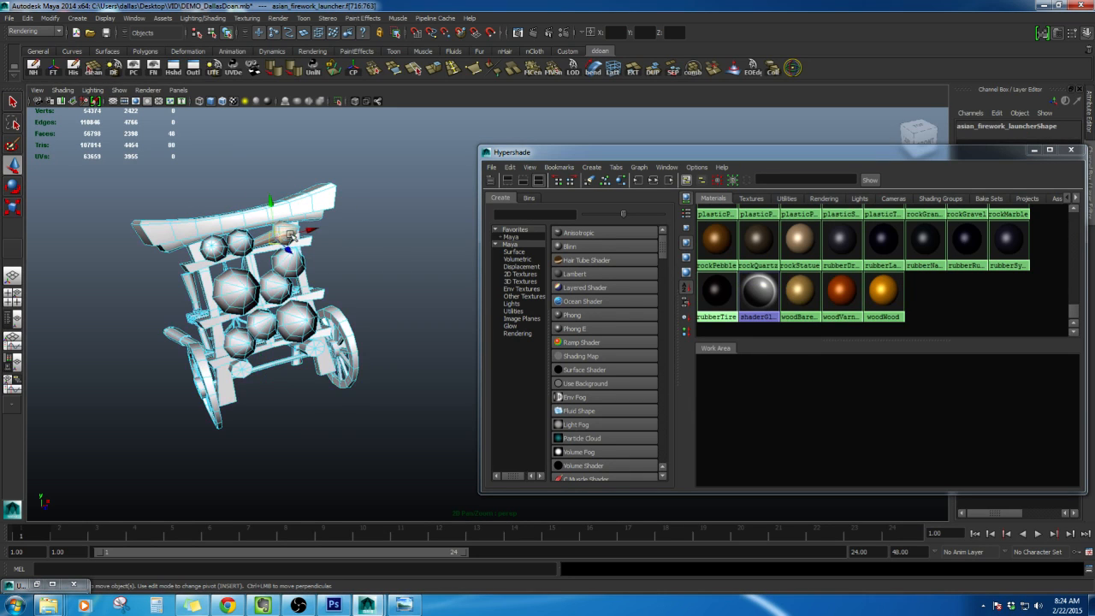
{"action": "double_click", "coordinate": [294, 265], "text": "shift"}
{"action": "double_click", "coordinate": [242, 243], "text": "shift"}
{"action": "double_click", "coordinate": [214, 249], "text": "shift"}
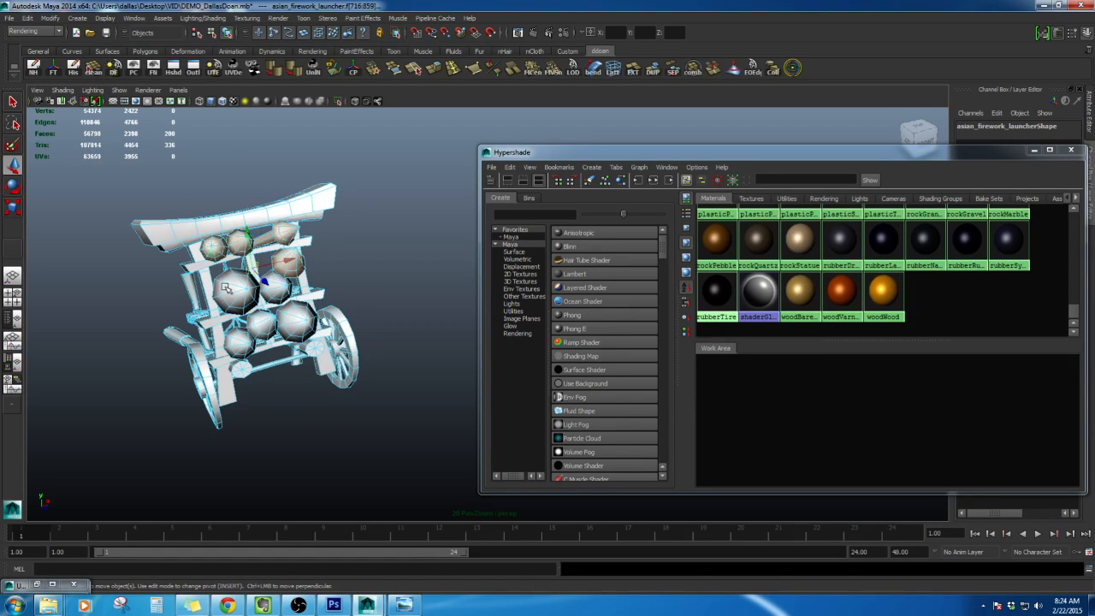
{"action": "double_click", "coordinate": [234, 289], "text": "shift"}
{"action": "double_click", "coordinate": [277, 291], "text": "shift"}
{"action": "double_click", "coordinate": [297, 323], "text": "shift"}
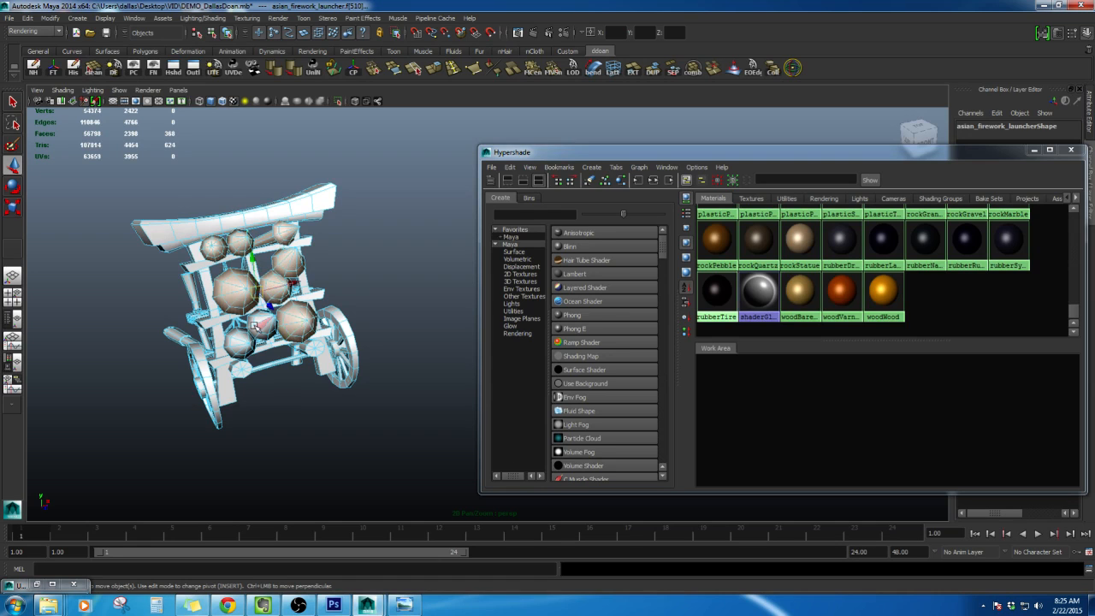
{"action": "double_click", "coordinate": [262, 325], "text": "shift"}
{"action": "double_click", "coordinate": [240, 344], "text": "shift"}
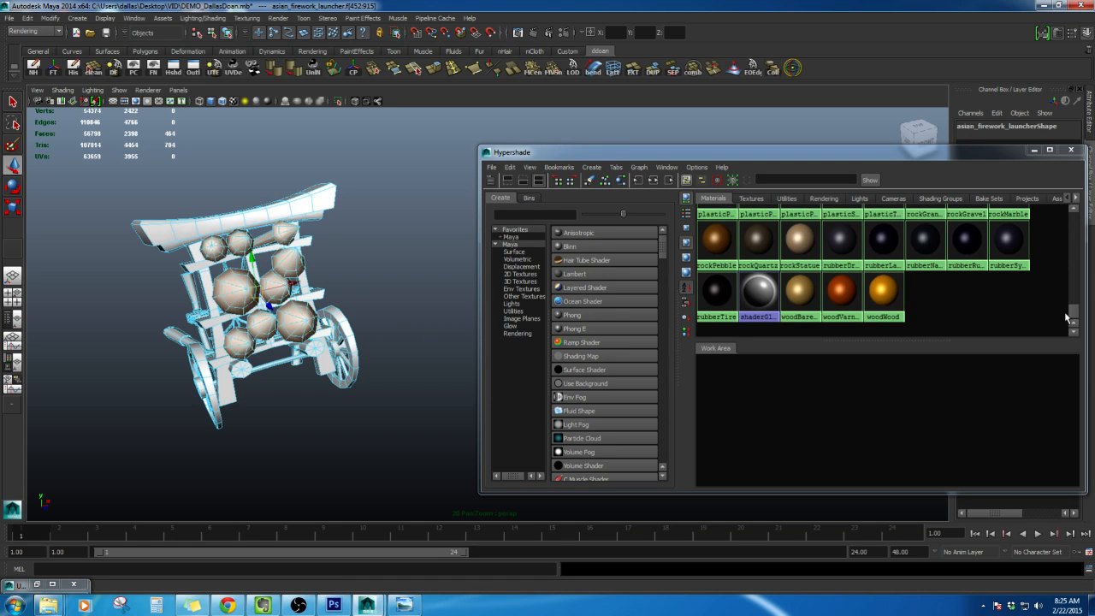
{"action": "left_click_drag", "start_coordinate": [1075, 316], "coordinate": [1070, 261]}
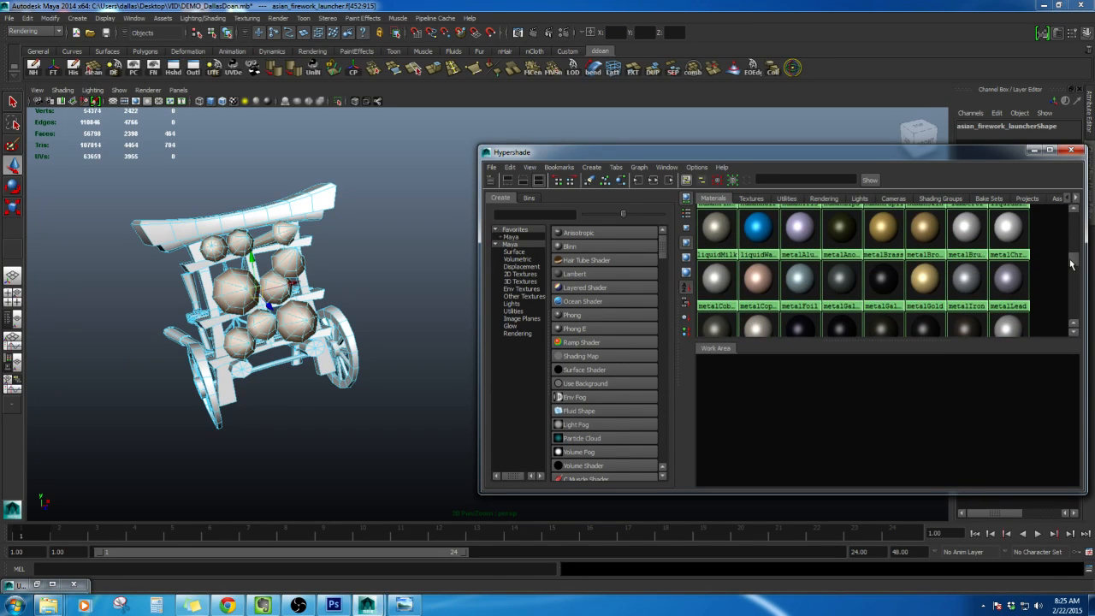
{"action": "mouse_move", "coordinate": [1073, 264]}
{"action": "left_mouse_down"}
{"action": "mouse_move", "coordinate": [1069, 248]}
{"action": "mouse_move", "coordinate": [1070, 268]}
{"action": "left_mouse_up"}
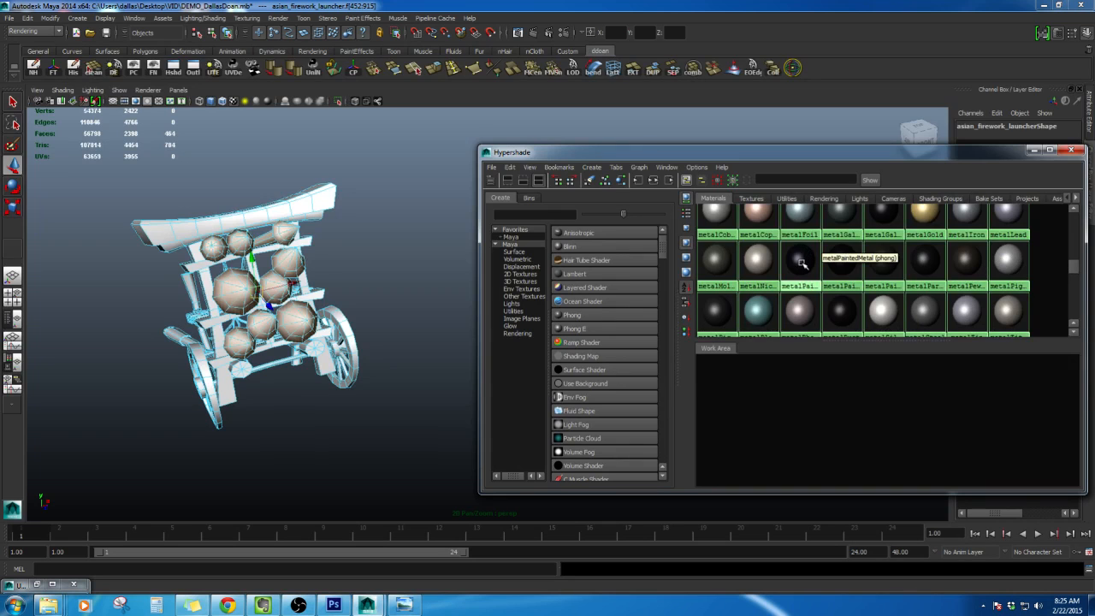
{"action": "right_click_drag", "start_coordinate": [802, 263], "coordinate": [803, 240]}
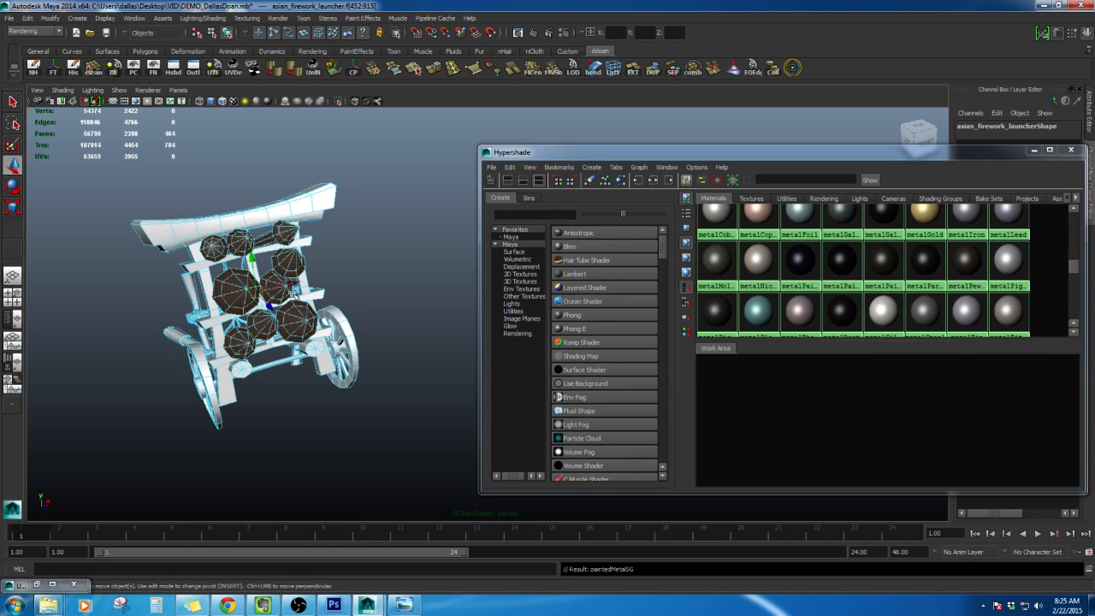
{"action": "left_click_drag", "start_coordinate": [292, 288], "coordinate": [428, 286], "text": "alt"}
{"action": "right_click_drag", "start_coordinate": [346, 229], "coordinate": [340, 288]}
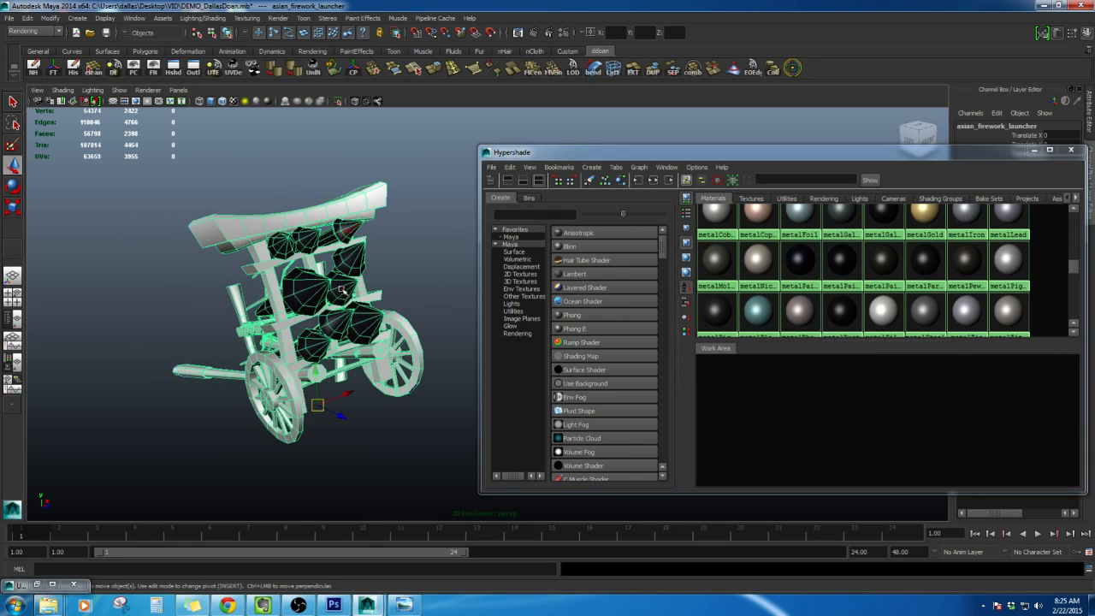
{"action": "left_click", "coordinate": [385, 252]}
Step: Assign the woodVarnishedWood material to the faces of the launcher's roof, upright posts and crossbeams, and clear the selection
{"action": "left_click_drag", "start_coordinate": [401, 271], "coordinate": [366, 222], "text": "alt"}
{"action": "left_click", "coordinate": [363, 229]}
{"action": "right_click_drag", "start_coordinate": [366, 223], "coordinate": [366, 255]}
{"action": "double_click", "coordinate": [371, 227]}
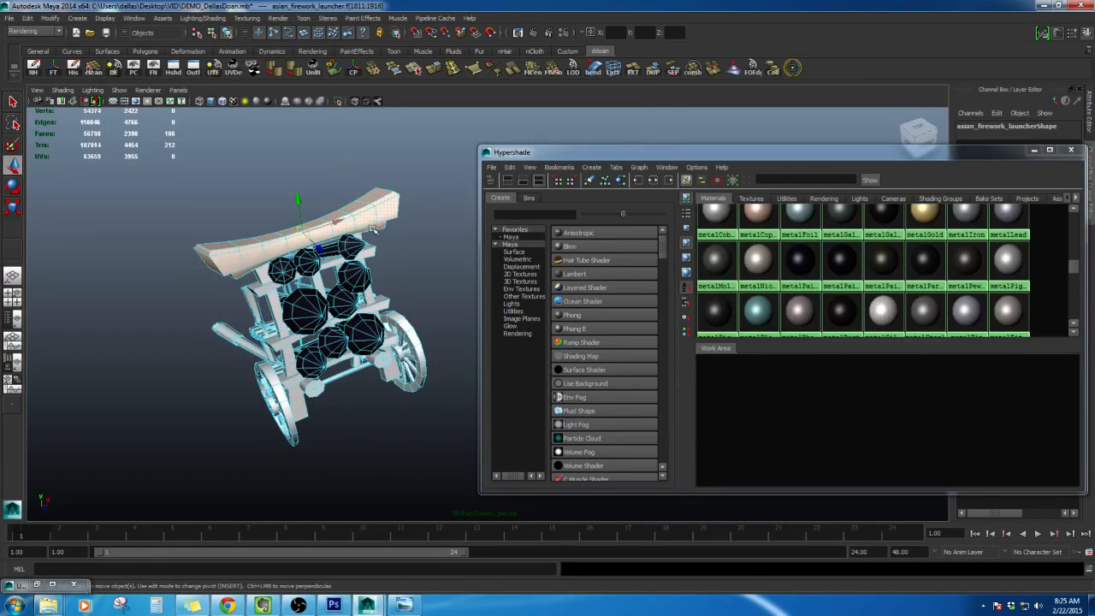
{"action": "double_click", "coordinate": [273, 303], "text": "shift"}
{"action": "left_click_drag", "start_coordinate": [276, 305], "coordinate": [378, 250], "text": "alt"}
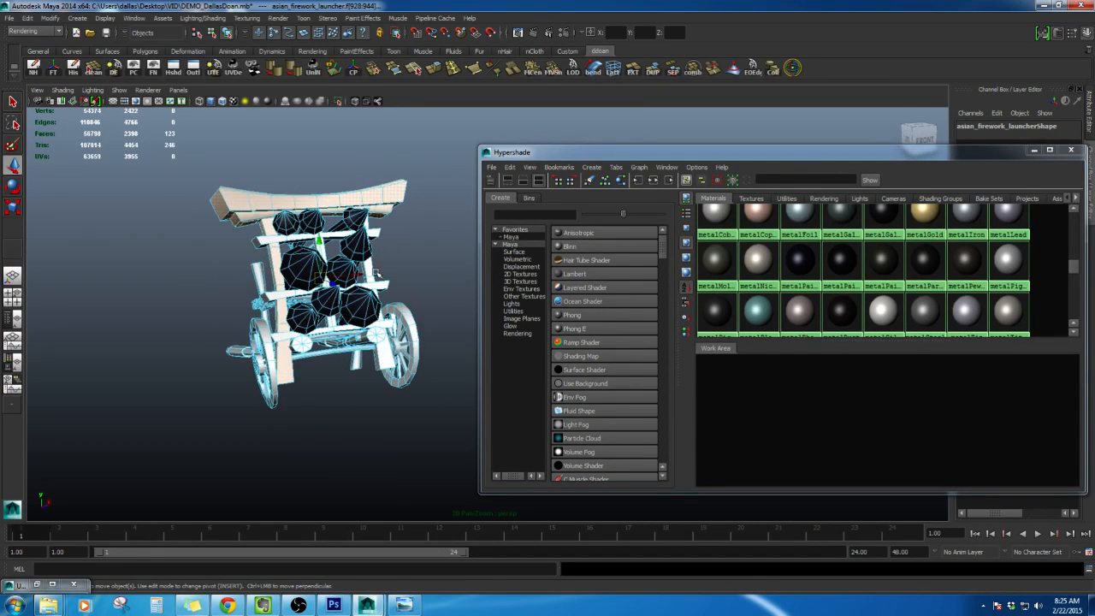
{"action": "double_click", "coordinate": [371, 267], "text": "shift"}
{"action": "double_click", "coordinate": [381, 286], "text": "shift"}
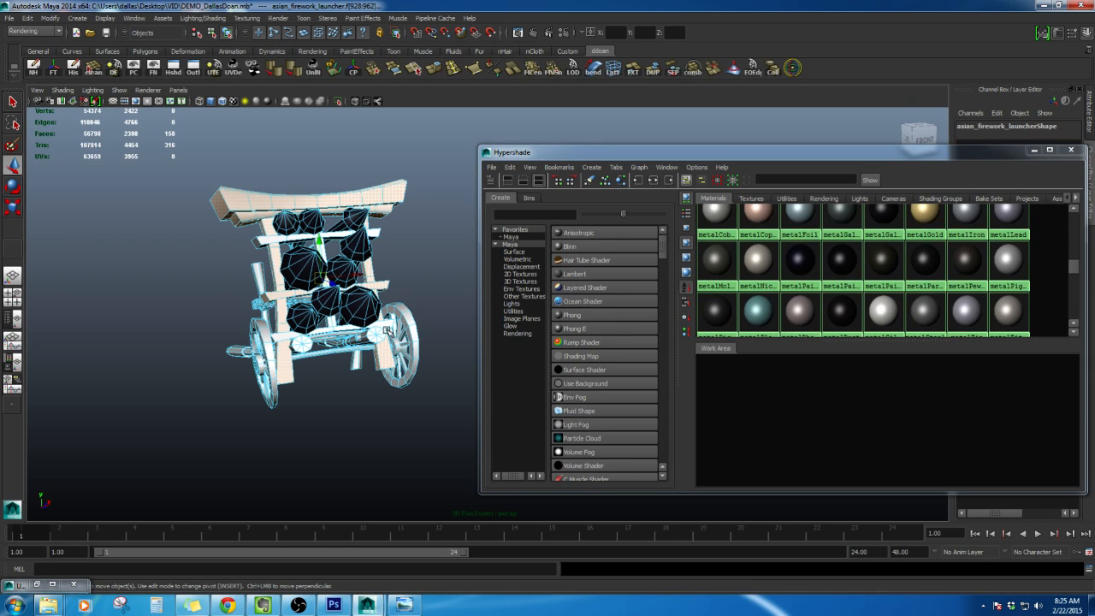
{"action": "double_click", "coordinate": [383, 325], "text": "shift"}
{"action": "double_click", "coordinate": [346, 247], "text": "shift"}
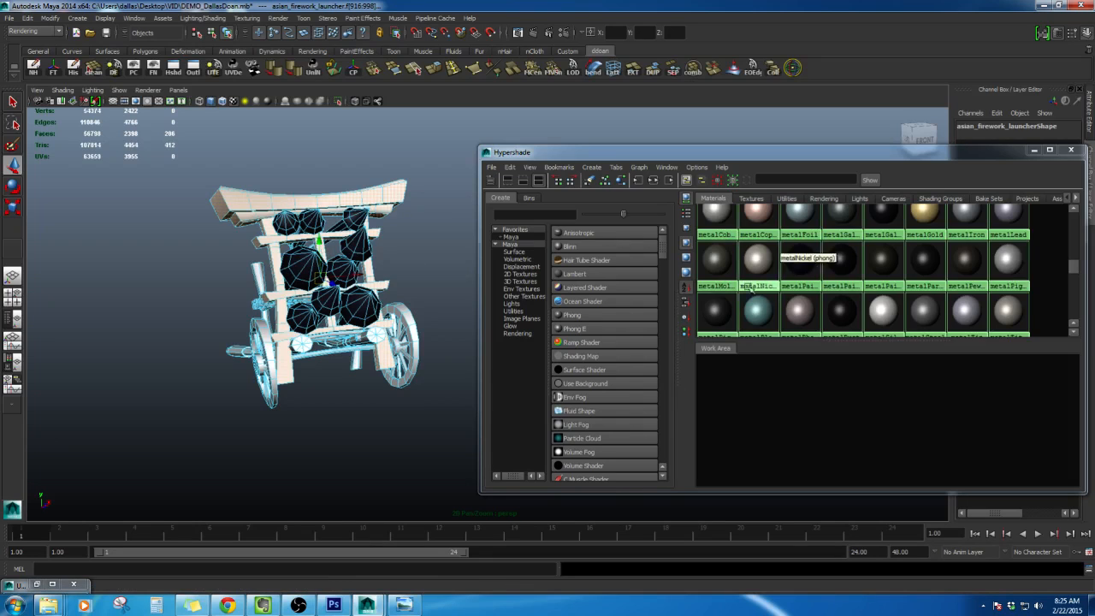
{"action": "left_click_drag", "start_coordinate": [1073, 264], "coordinate": [1071, 306]}
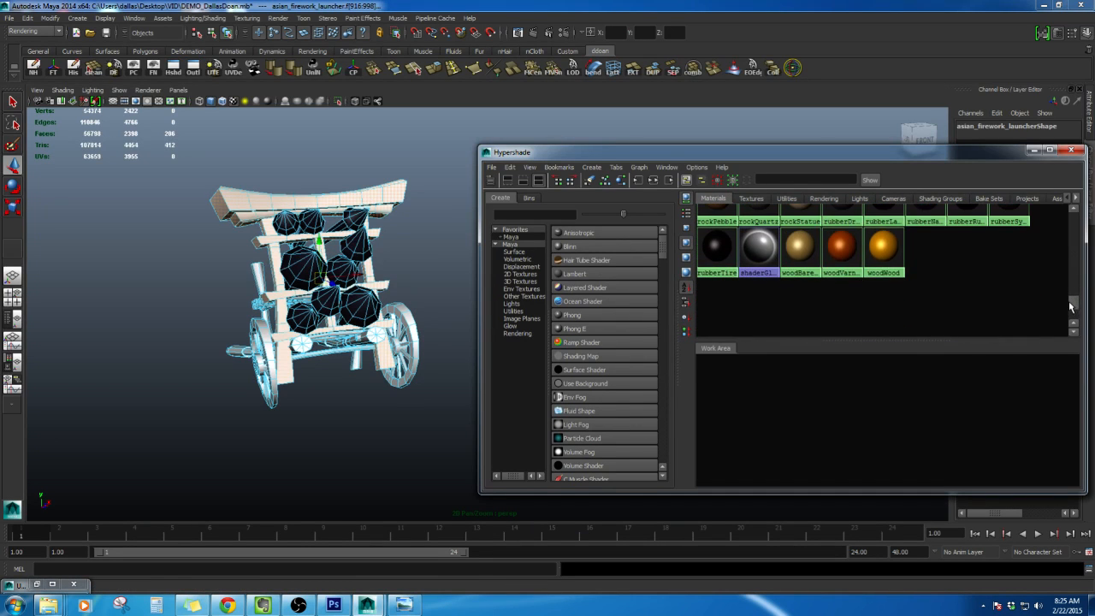
{"action": "right_click_drag", "start_coordinate": [844, 246], "coordinate": [844, 221]}
{"action": "left_click", "coordinate": [407, 245]}
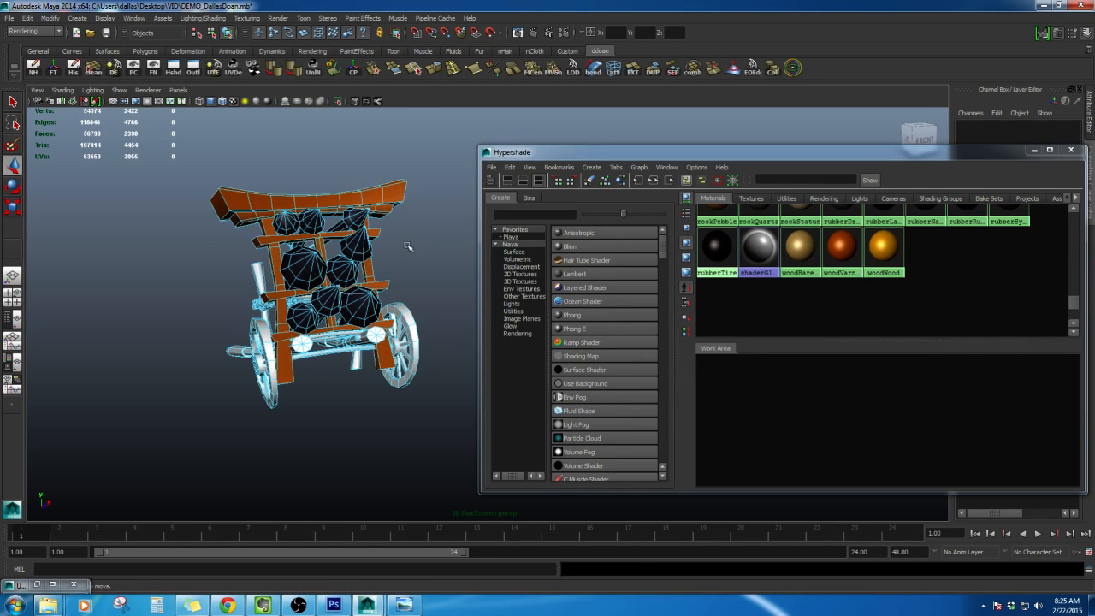
Step: Minimize Hypershade, duplicate the launcher in object mode and move the copy along X to about -230.8
{"action": "left_click_drag", "start_coordinate": [407, 246], "coordinate": [557, 259], "text": "alt"}
{"action": "left_click", "coordinate": [1033, 150]}
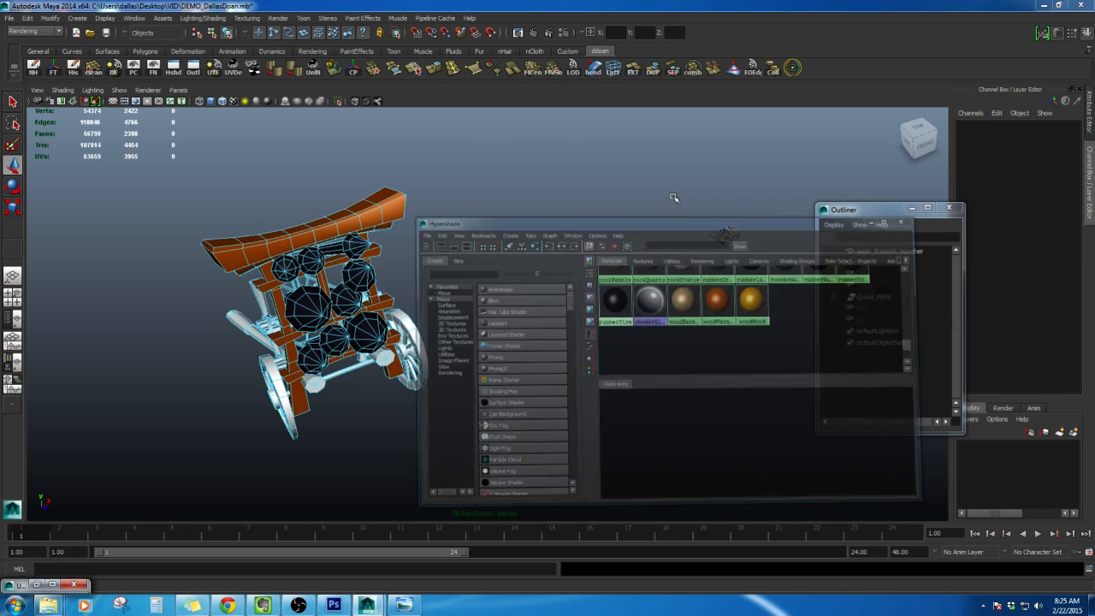
{"action": "middle_click_drag", "start_coordinate": [680, 239], "coordinate": [807, 231], "text": "alt"}
{"action": "key", "text": "F8"}
{"action": "key", "text": "F8"}
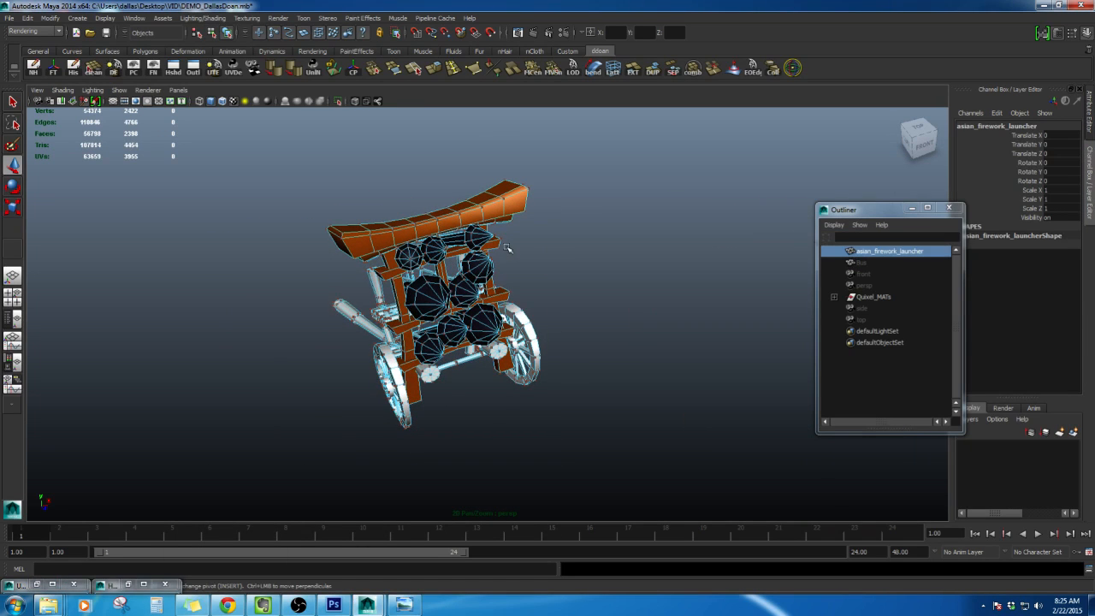
{"action": "key", "text": "ctrl+d"}
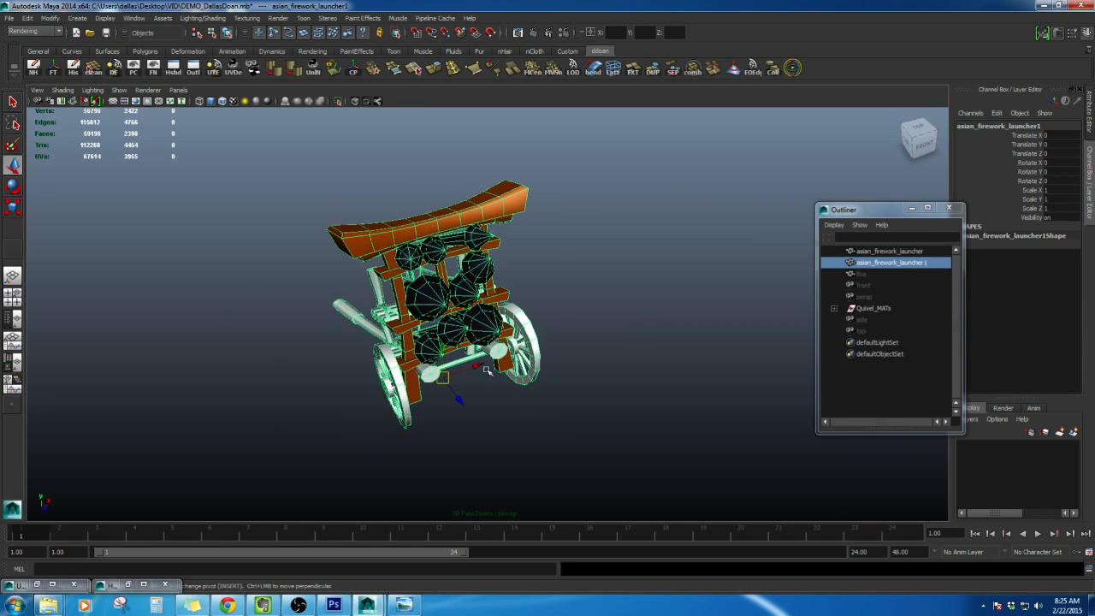
{"action": "left_click_drag", "start_coordinate": [479, 366], "coordinate": [229, 455]}
{"action": "middle_click_drag", "start_coordinate": [310, 387], "coordinate": [464, 283], "text": "alt"}
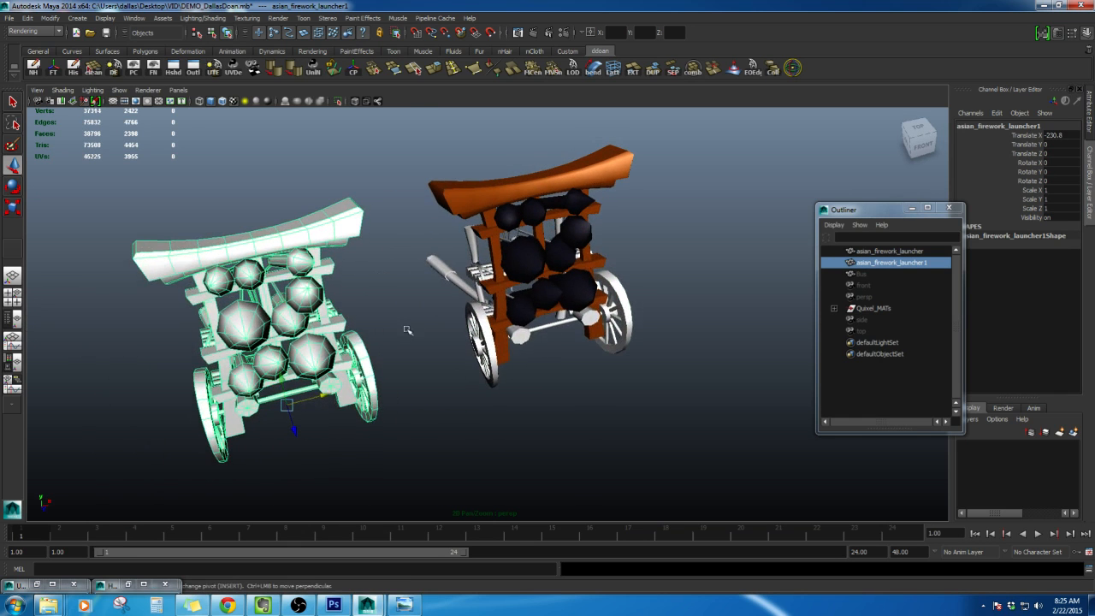
Step: Move the duplicate launcher along X to 0.008 so it overlaps the original, and select both models
{"action": "left_click_drag", "start_coordinate": [320, 395], "coordinate": [564, 345]}
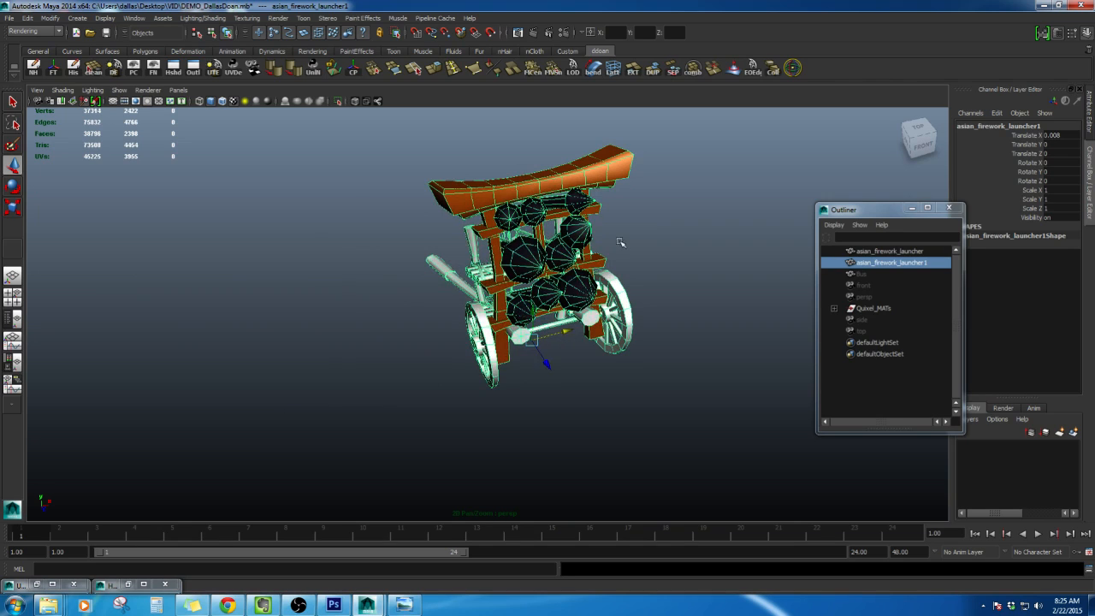
{"action": "left_click", "coordinate": [620, 244]}
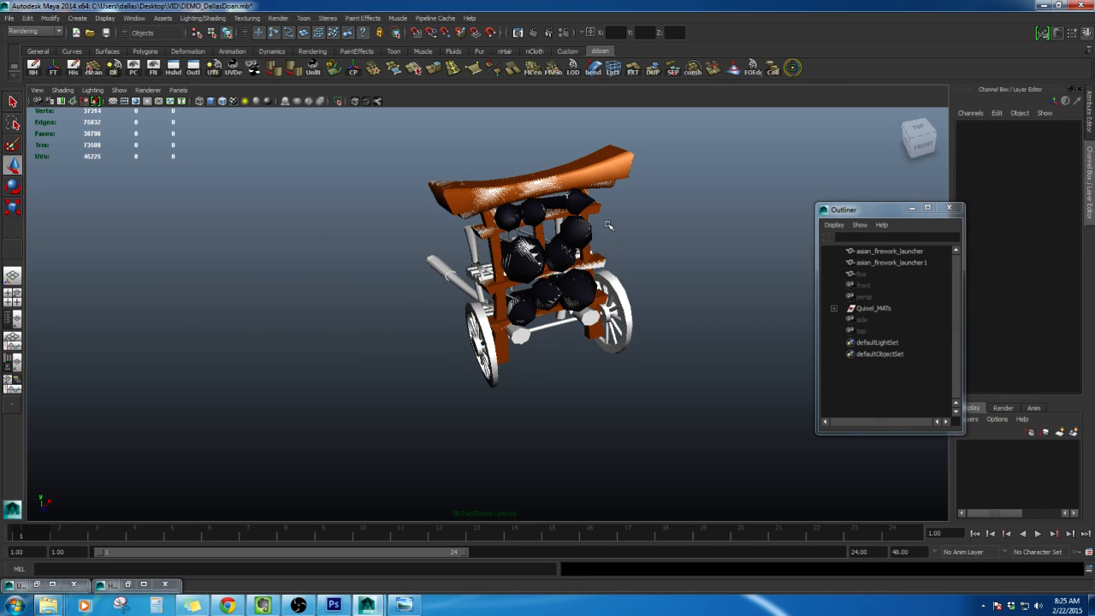
{"action": "left_click_drag", "start_coordinate": [355, 208], "coordinate": [574, 295]}
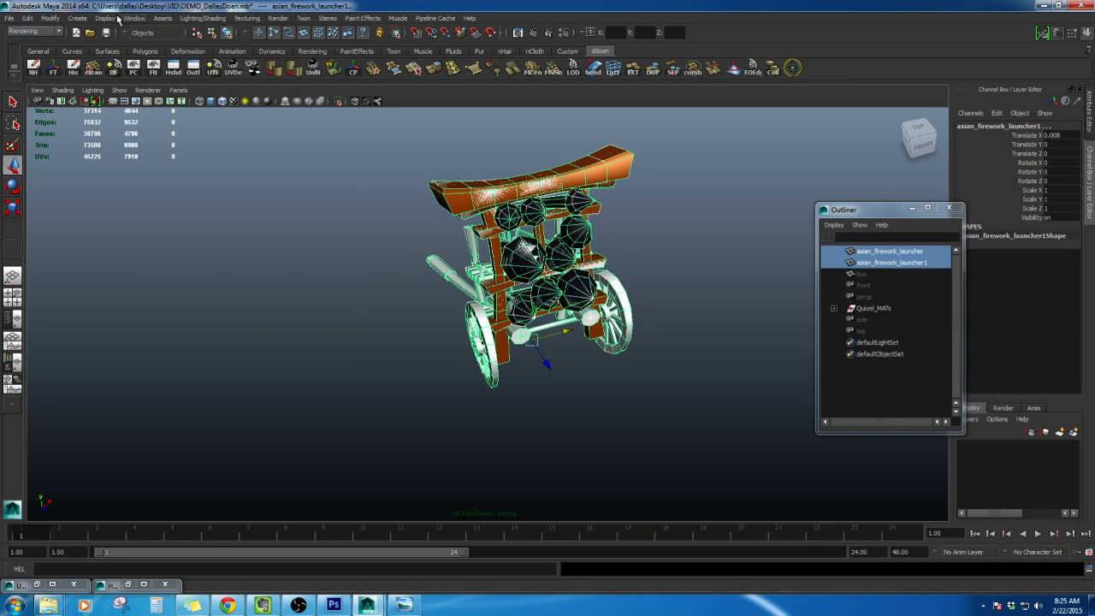
{"action": "left_click", "coordinate": [203, 18]}
{"action": "left_click", "coordinate": [357, 259]}
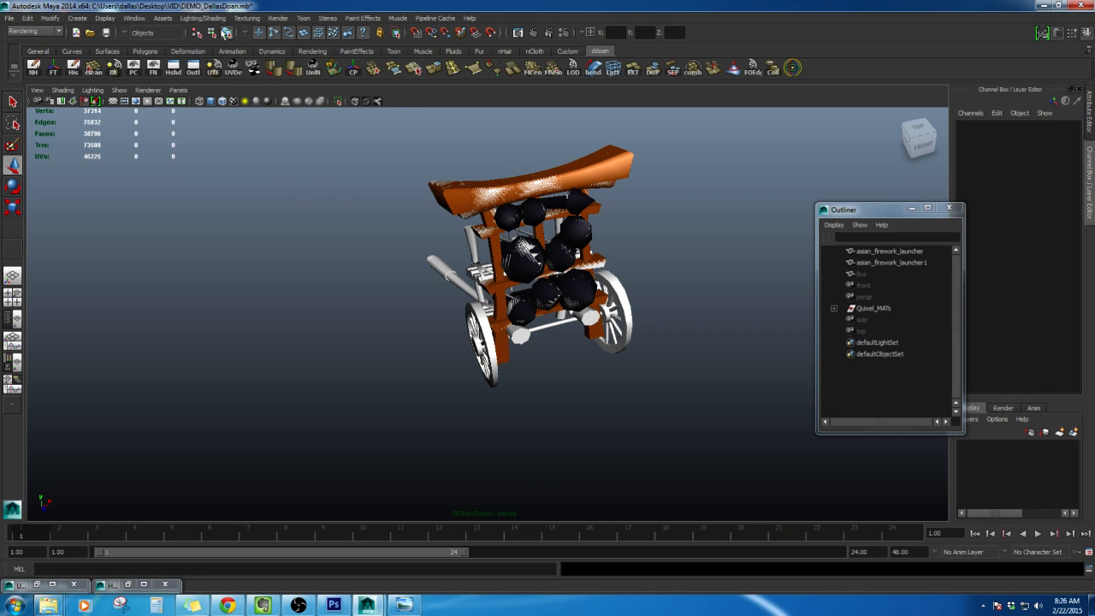
{"action": "left_click_drag", "start_coordinate": [695, 428], "coordinate": [697, 430]}
Step: Move the original launcher along X to about 214.5, beside the duplicate
{"action": "left_click", "coordinate": [619, 319]}
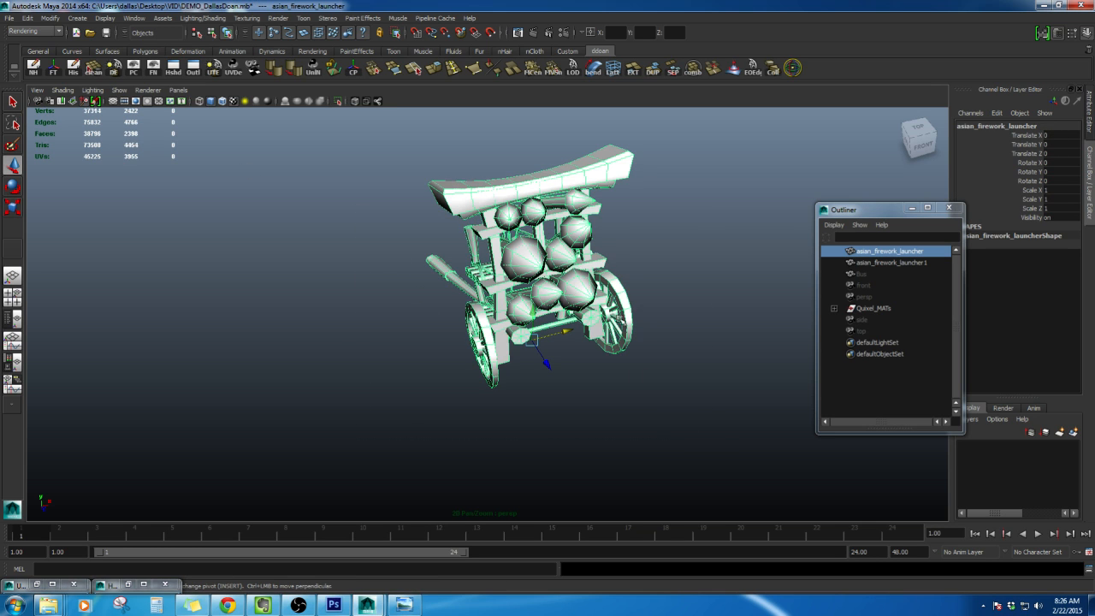
{"action": "left_click_drag", "start_coordinate": [558, 337], "coordinate": [753, 301]}
{"action": "left_click", "coordinate": [482, 393]}
{"action": "left_click", "coordinate": [299, 340]}
{"action": "middle_click_drag", "start_coordinate": [571, 351], "coordinate": [484, 372], "text": "alt"}
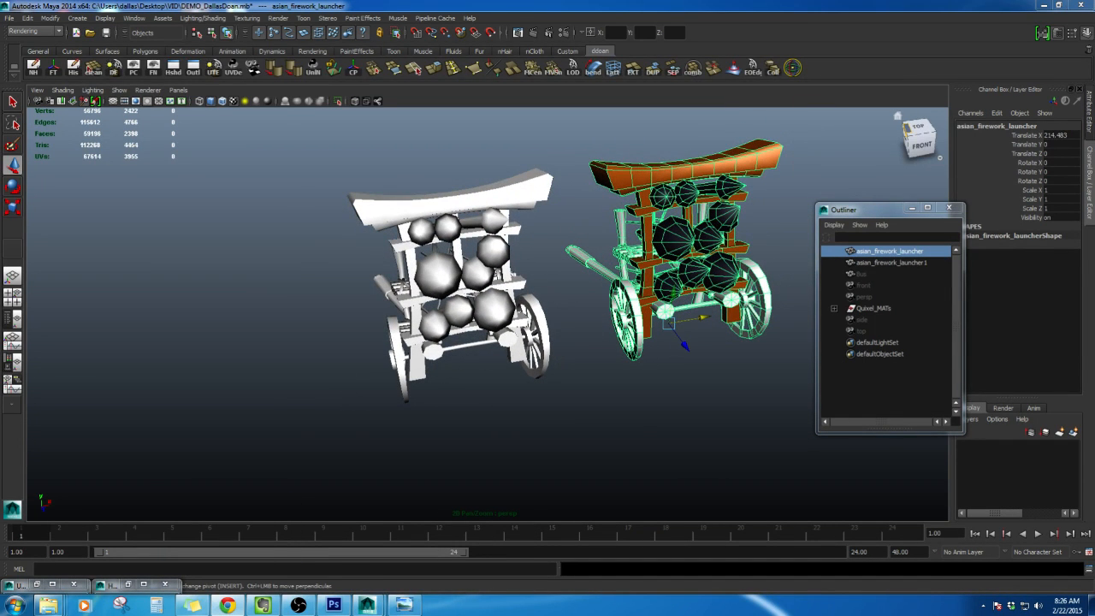
Step: Switch to Chrome, maximize its window and open youtube.com
{"action": "left_click_drag", "start_coordinate": [261, 101], "coordinate": [320, 54]}
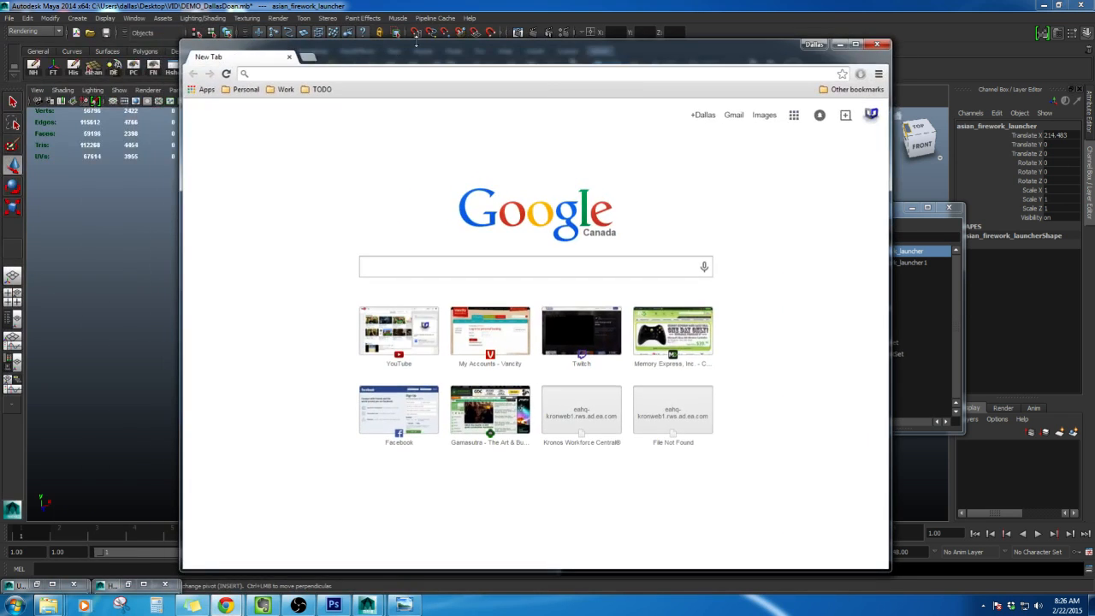
{"action": "double_click", "coordinate": [320, 54]}
{"action": "type", "text": "youtube.com"}
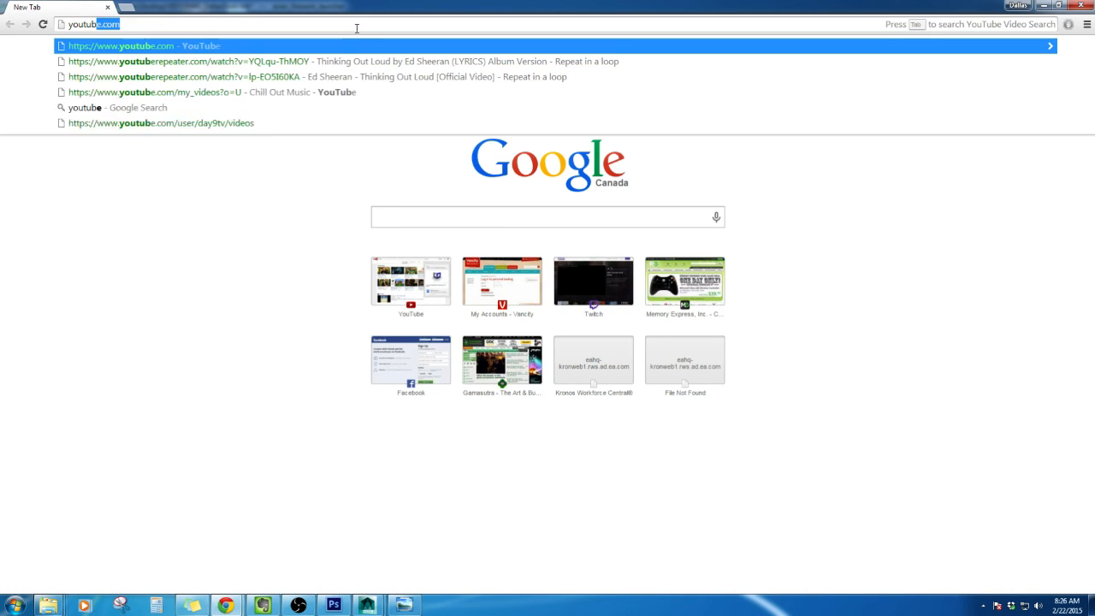
{"action": "key", "text": "Return"}
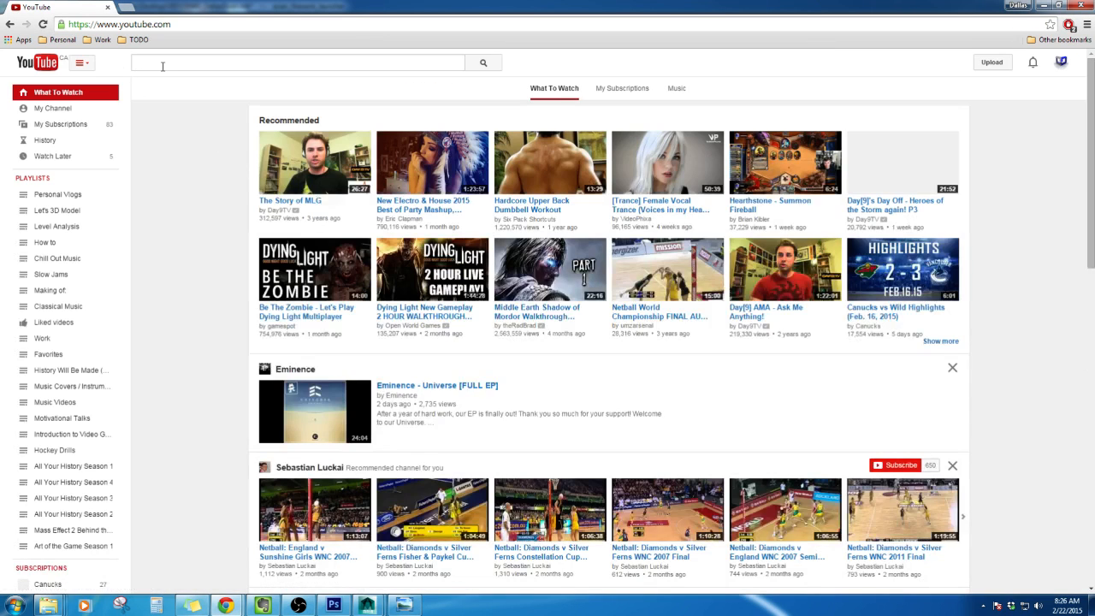
Step: Search YouTube for quixel and open the list of videos on the quixel channel
{"action": "type", "text": "guixel"}
{"action": "key", "text": "Return"}
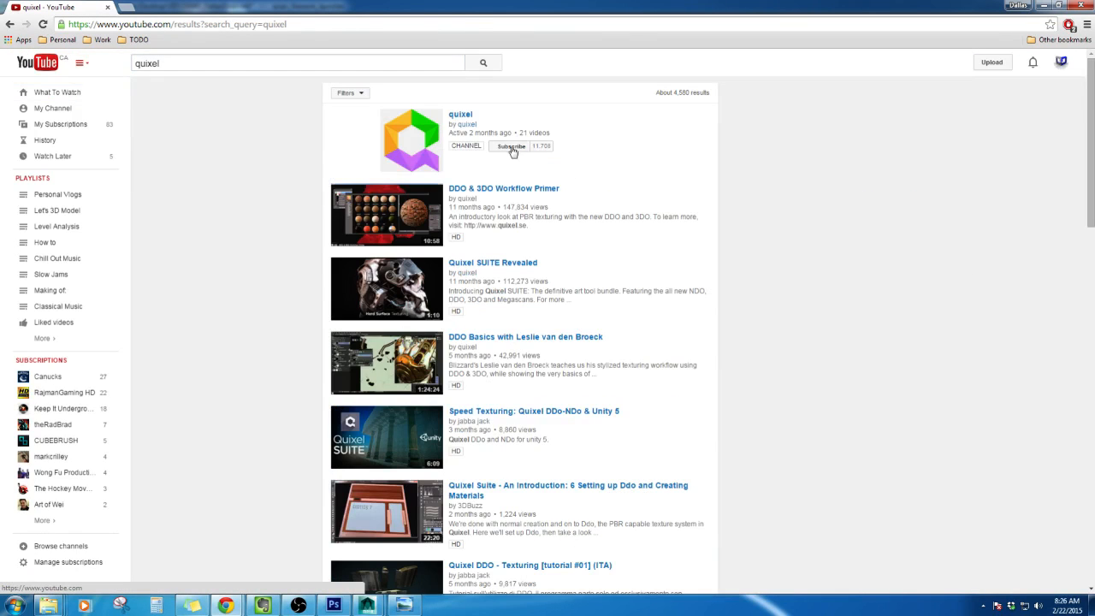
{"action": "left_click", "coordinate": [460, 115]}
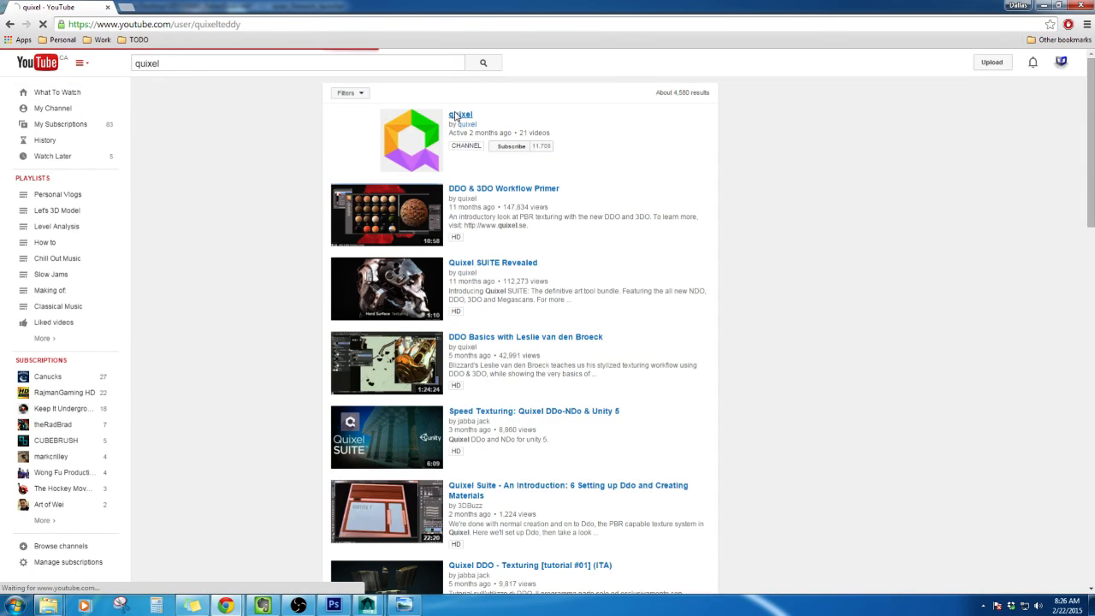
{"action": "left_click", "coordinate": [305, 240]}
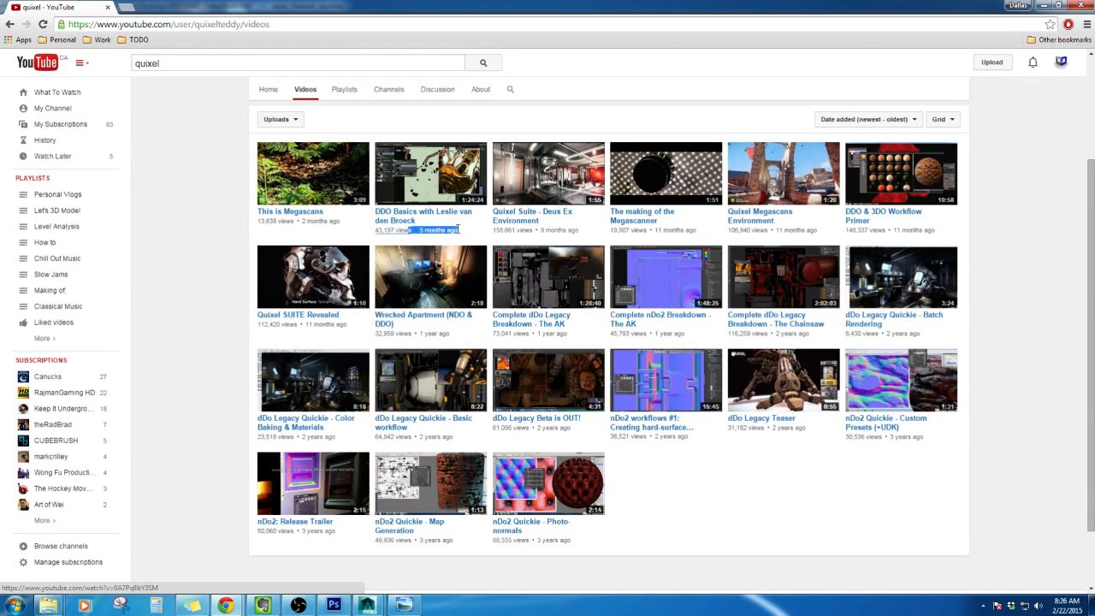
Step: Open quixel's DDO Basics video and skim through it to 2:21
{"action": "left_click", "coordinate": [405, 221]}
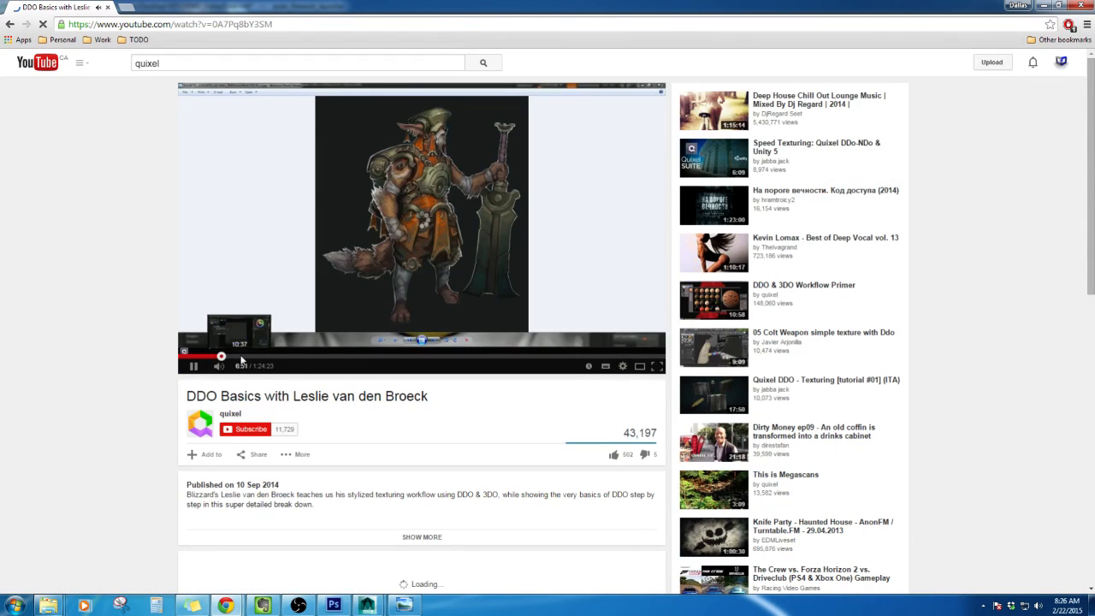
{"action": "left_click", "coordinate": [242, 357]}
{"action": "left_click", "coordinate": [195, 358]}
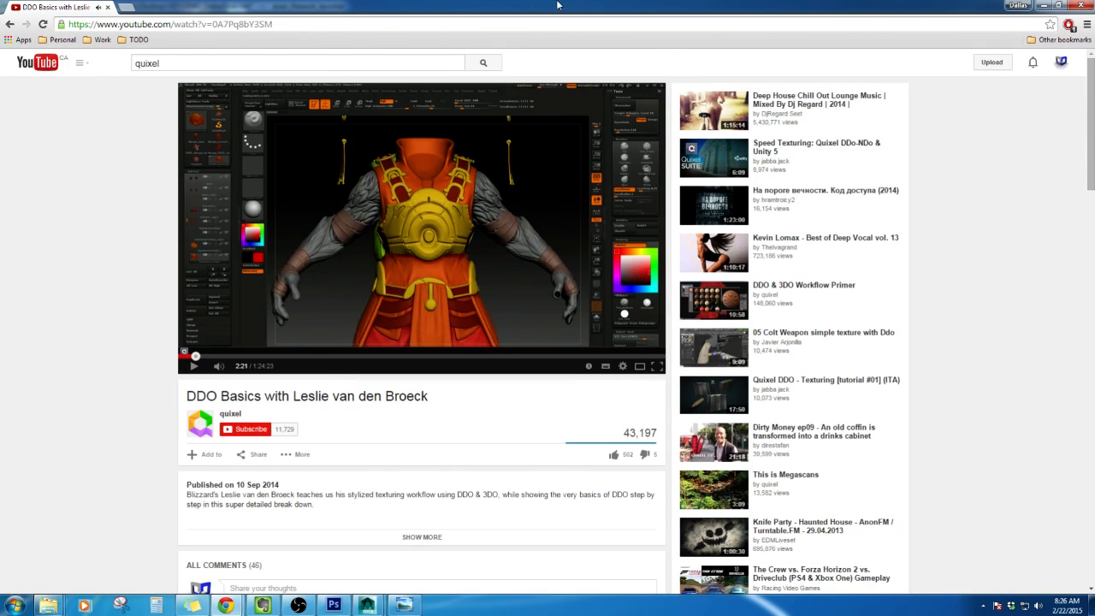
Step: Go back to the channel's videos, skim Complete dDo Legacy Breakdown - The AK for its material assignment, pause at 1:11 and leave the browser
{"action": "left_click_drag", "start_coordinate": [532, 5], "coordinate": [561, 66]}
{"action": "left_click", "coordinate": [147, 79]}
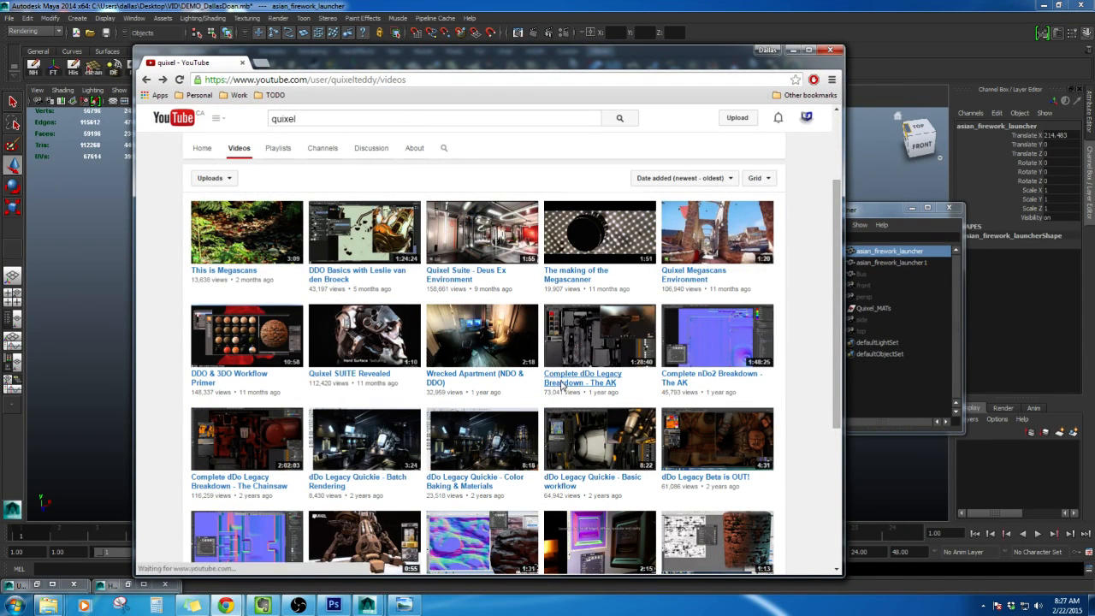
{"action": "left_click", "coordinate": [561, 383]}
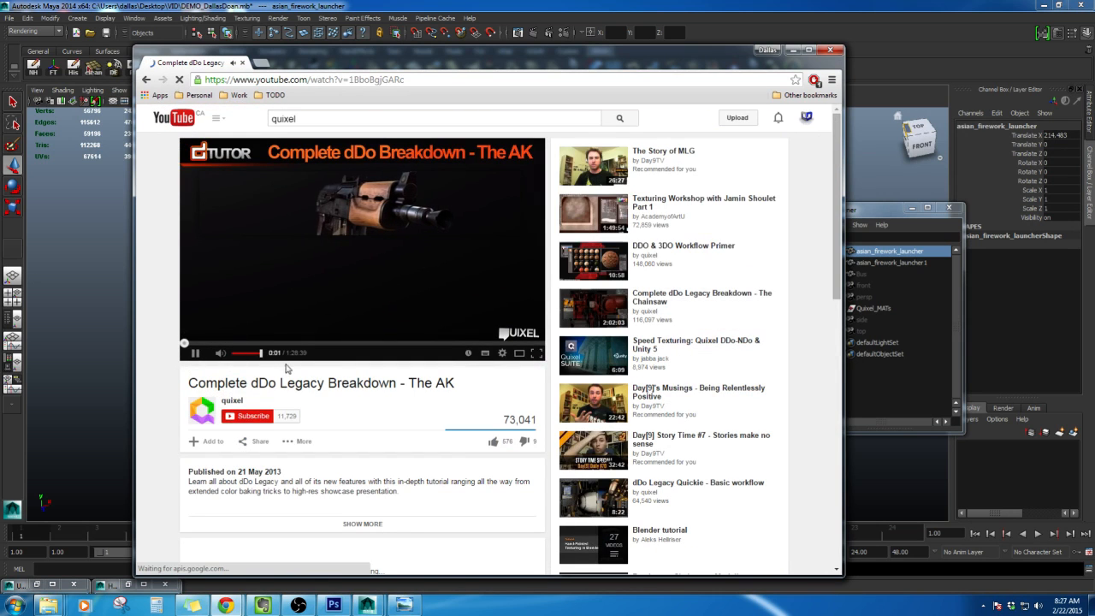
{"action": "left_click", "coordinate": [210, 343]}
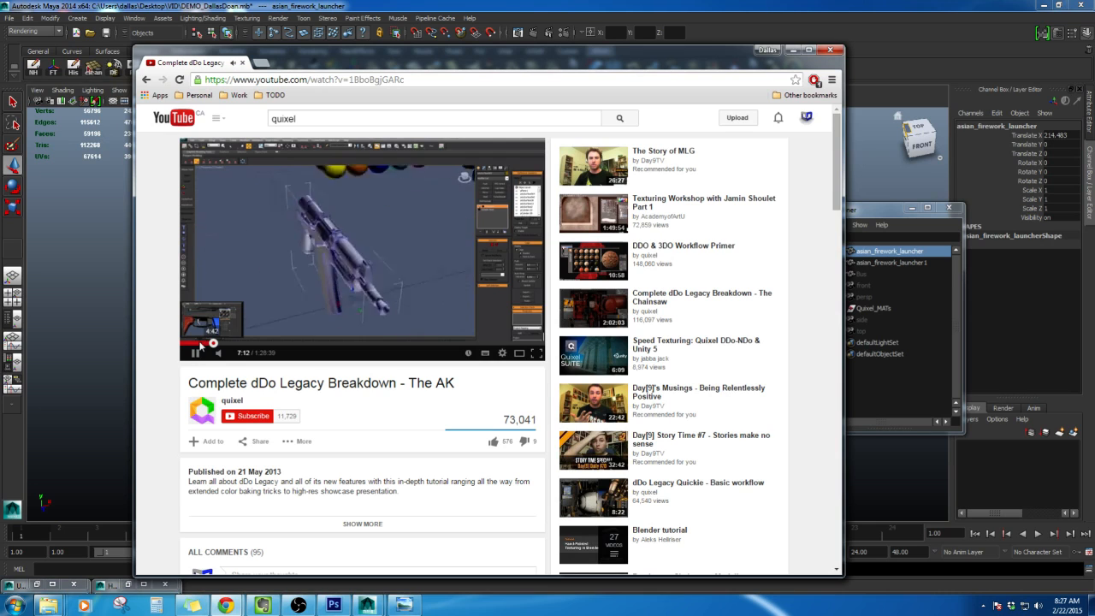
{"action": "left_click", "coordinate": [205, 345]}
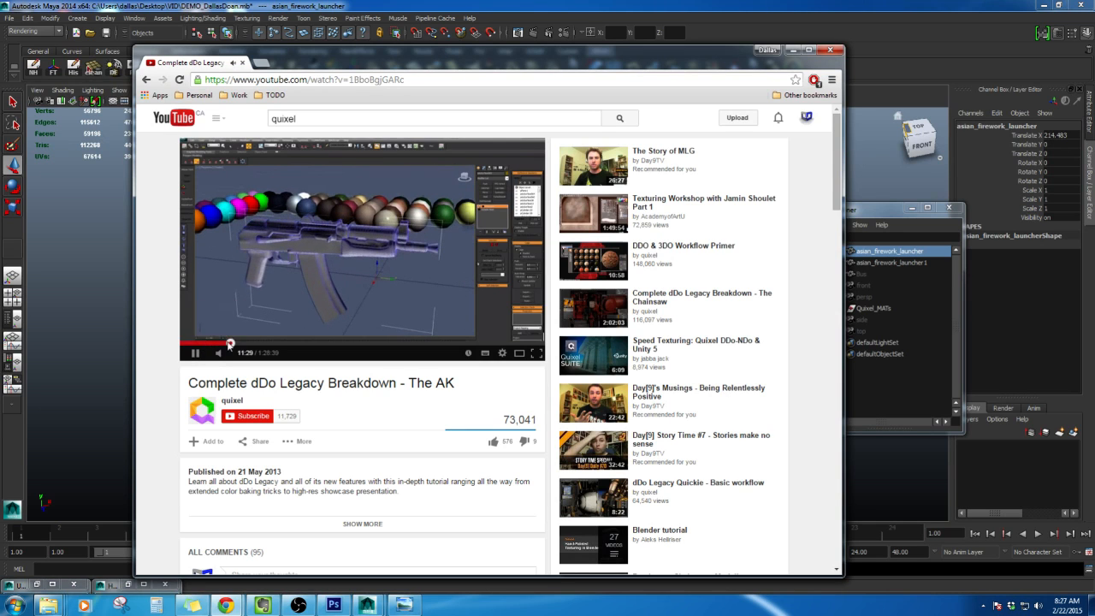
{"action": "left_click", "coordinate": [197, 346]}
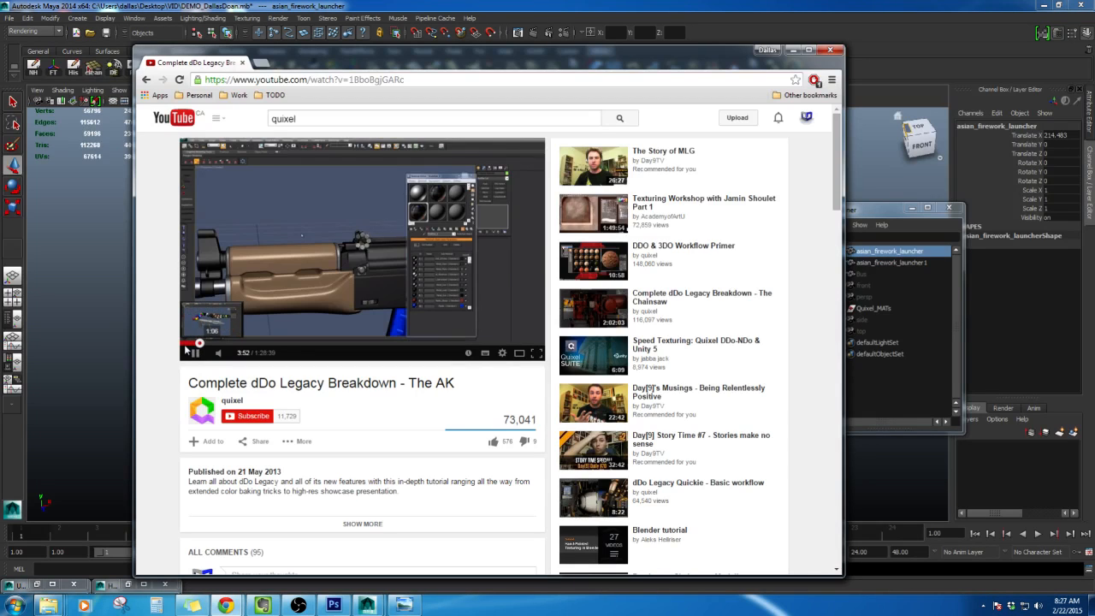
{"action": "left_click", "coordinate": [186, 345]}
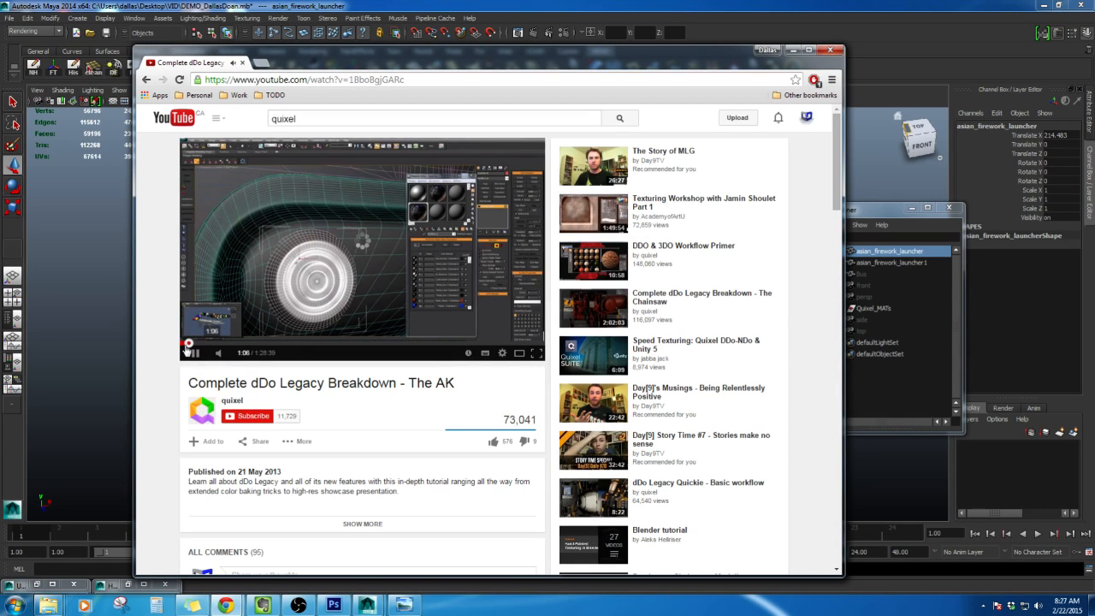
{"action": "left_click", "coordinate": [194, 353]}
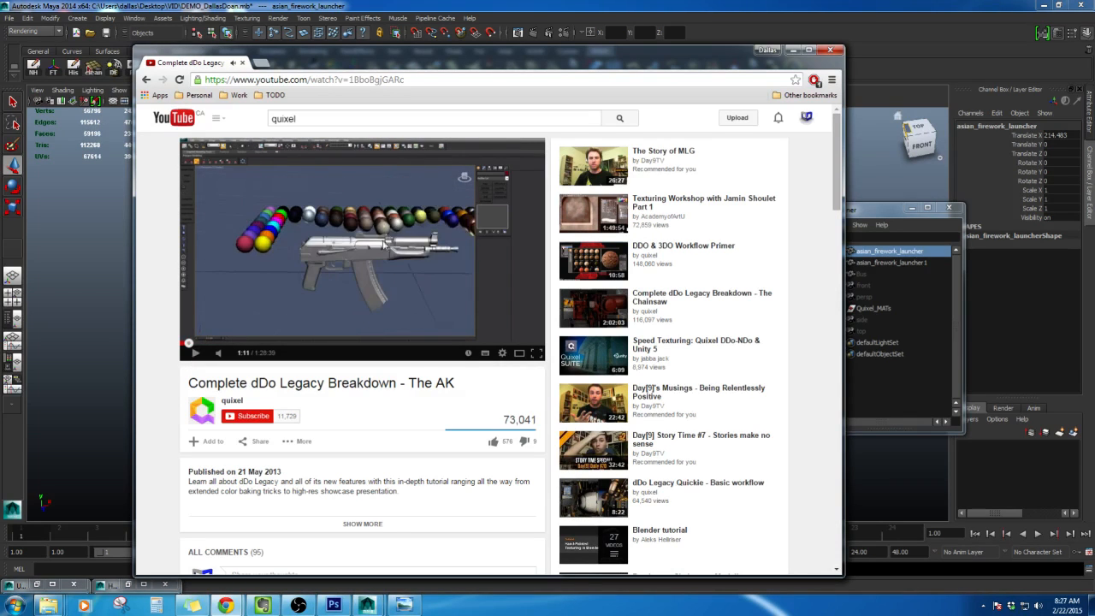
{"action": "left_click", "coordinate": [825, 48]}
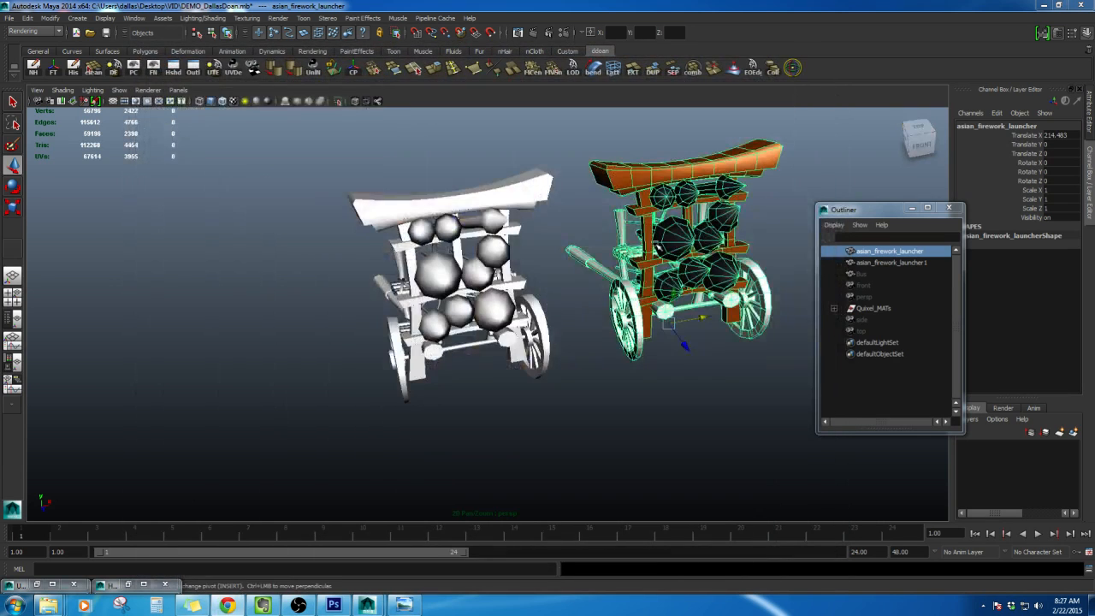
Step: Clear the selection in Maya and compare the plain launcher with the one carrying the assigned materials
{"action": "left_click_drag", "start_coordinate": [605, 372], "coordinate": [459, 396], "text": "alt"}
{"action": "left_click", "coordinate": [461, 391]}
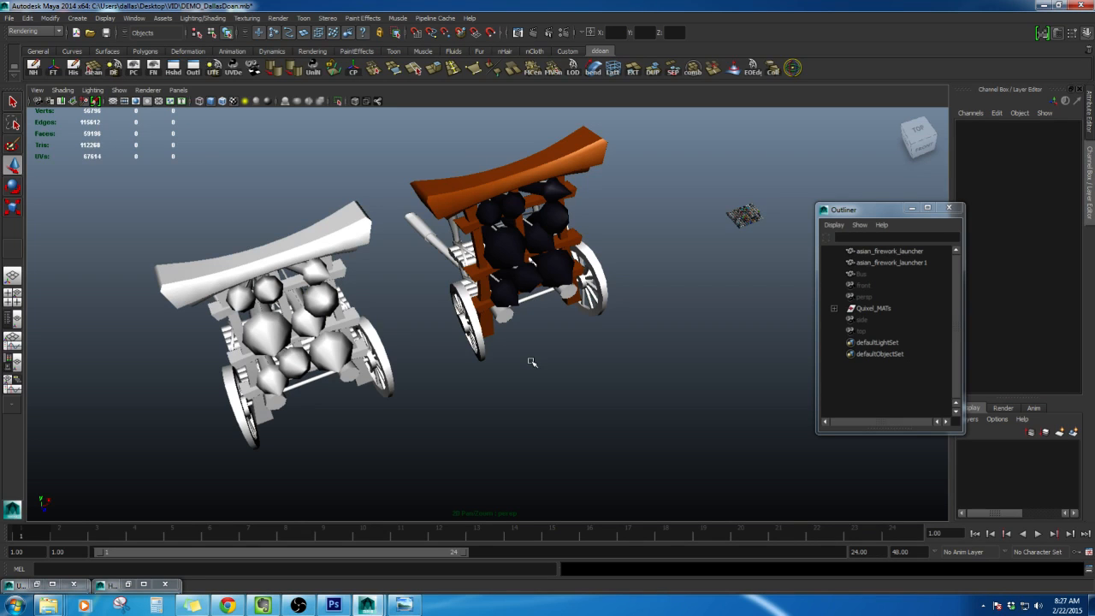
{"action": "left_click_drag", "start_coordinate": [531, 363], "coordinate": [537, 320], "text": "alt"}
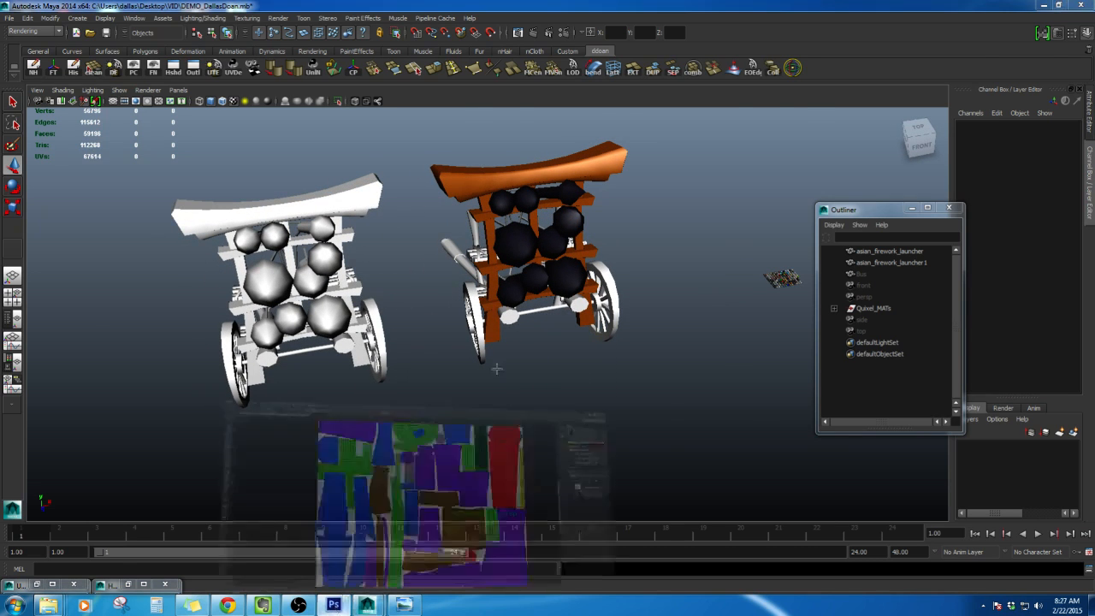
Step: Switch to Photoshop's launcher colour map, launch Quixel SUITE and open DDO's Base Creator over the canvas
{"action": "left_click", "coordinate": [334, 605]}
{"action": "left_click_drag", "start_coordinate": [941, 257], "coordinate": [894, 255]}
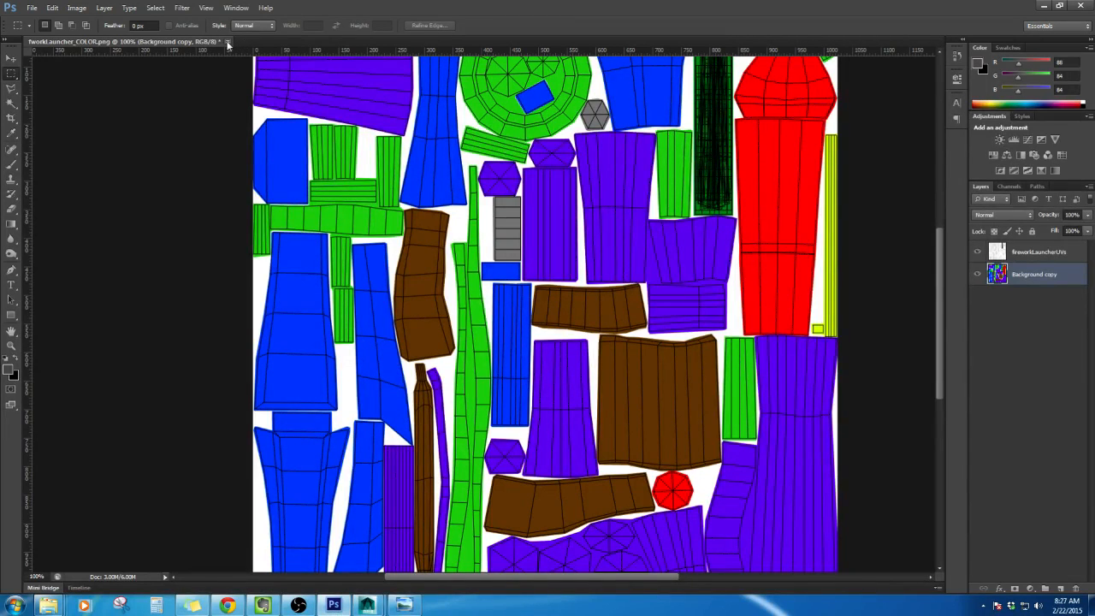
{"action": "key", "text": "super"}
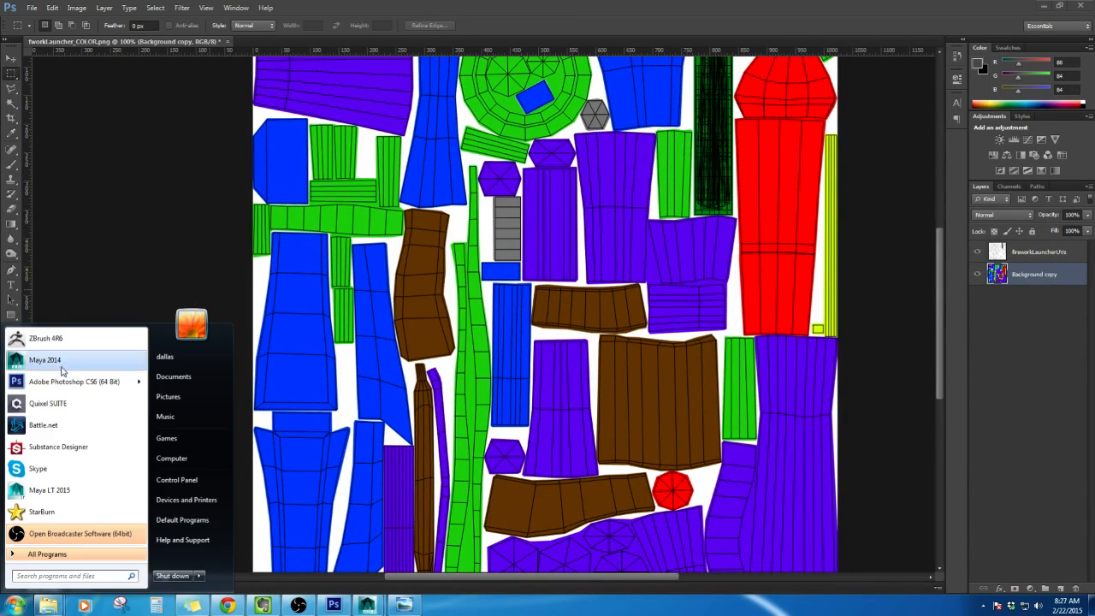
{"action": "left_click", "coordinate": [66, 428]}
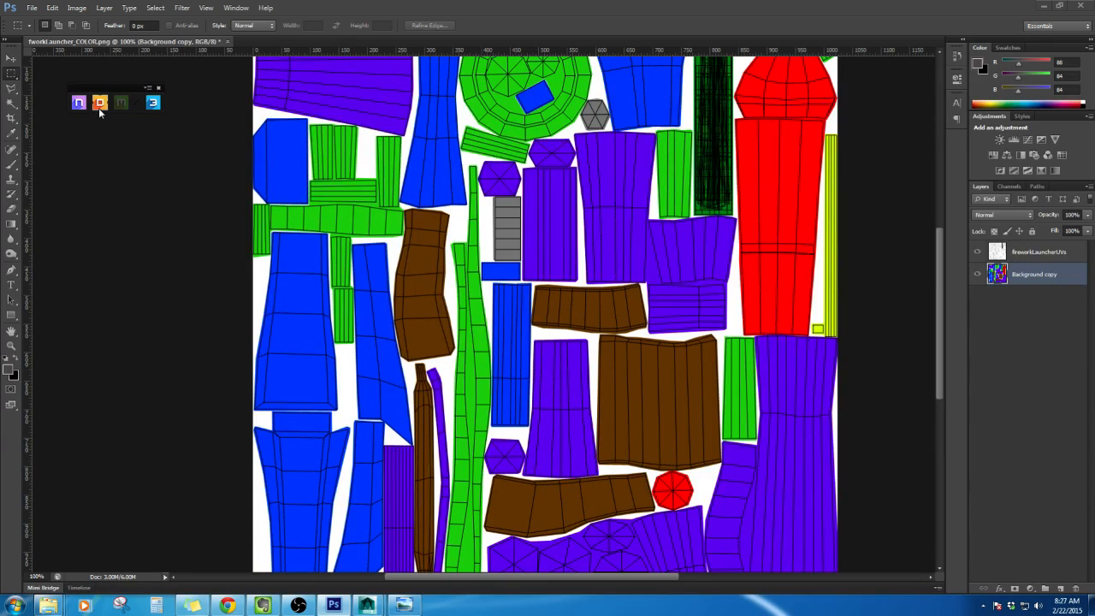
{"action": "left_click", "coordinate": [99, 104]}
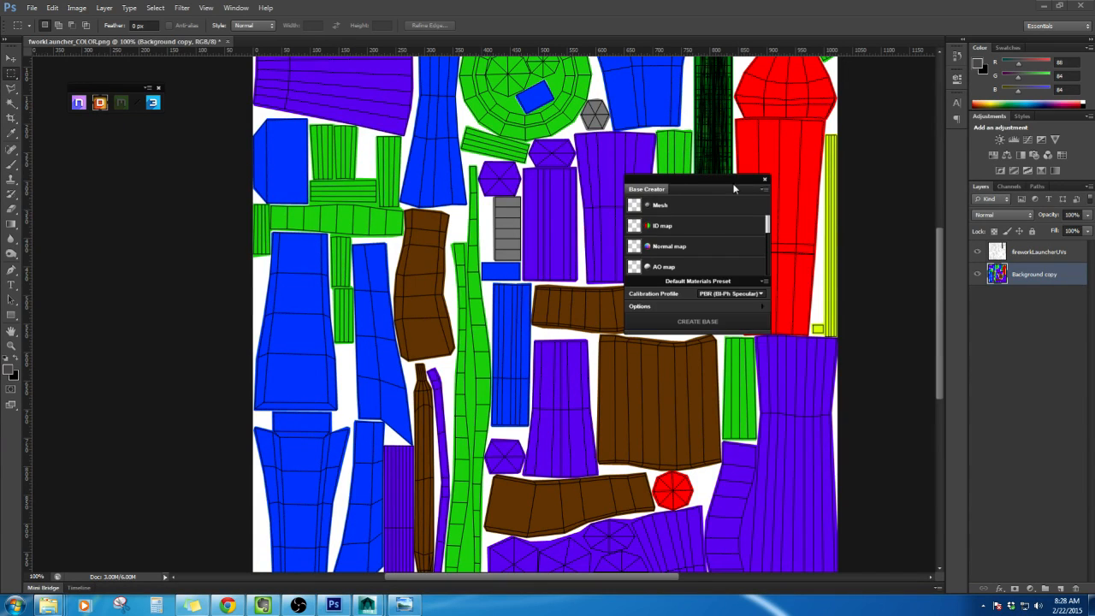
{"action": "left_click_drag", "start_coordinate": [733, 188], "coordinate": [545, 207]}
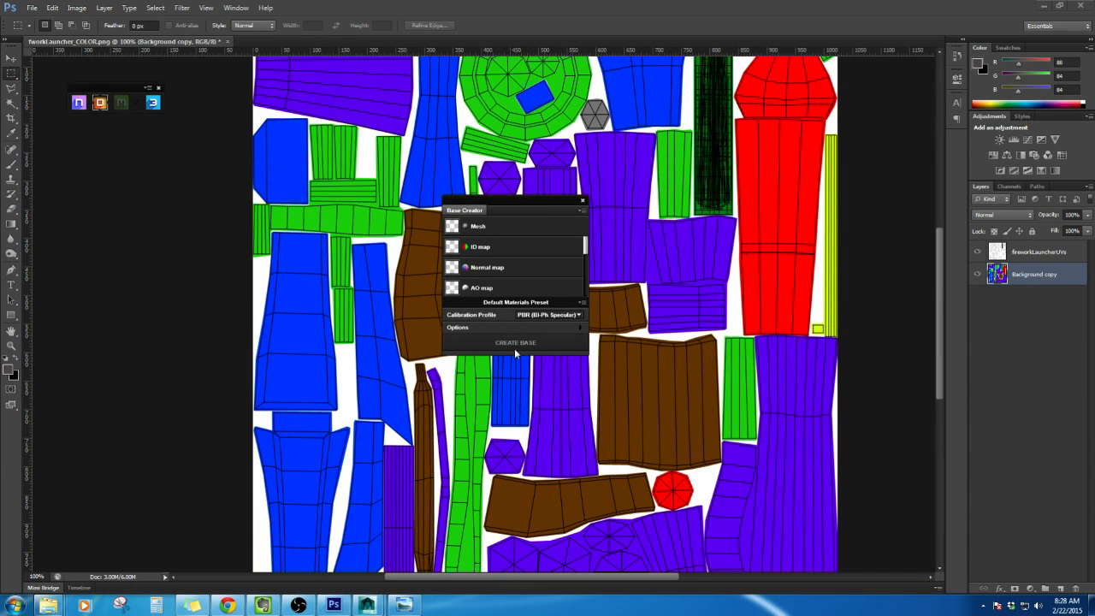
{"action": "left_click_drag", "start_coordinate": [517, 205], "coordinate": [434, 219]}
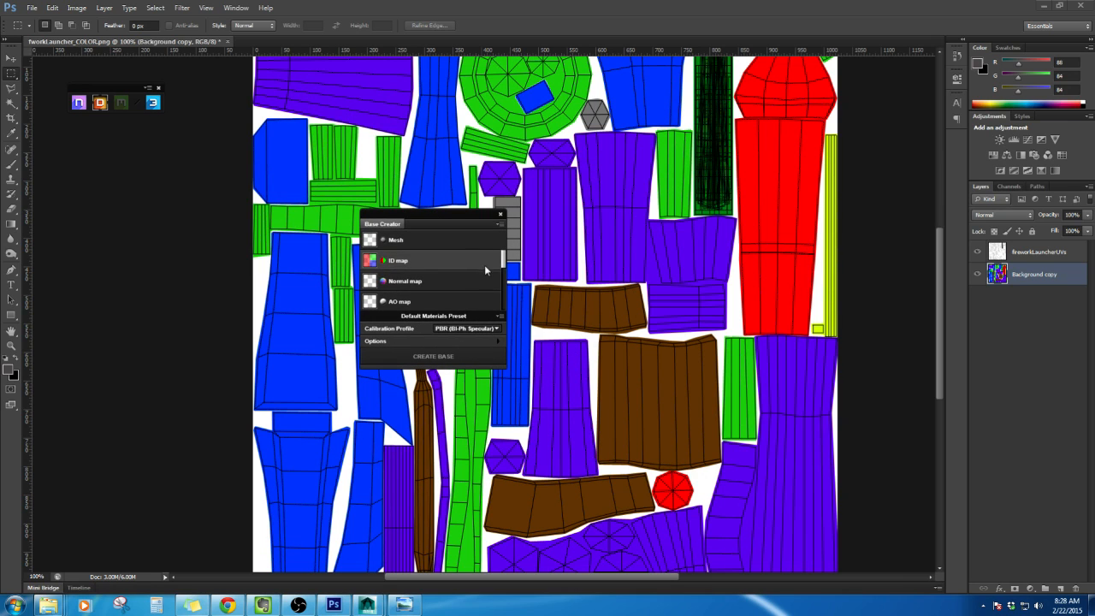
Step: Load fireworkLauncher.obj from the VID folder as the Base Creator's mesh input
{"action": "left_click", "coordinate": [406, 242]}
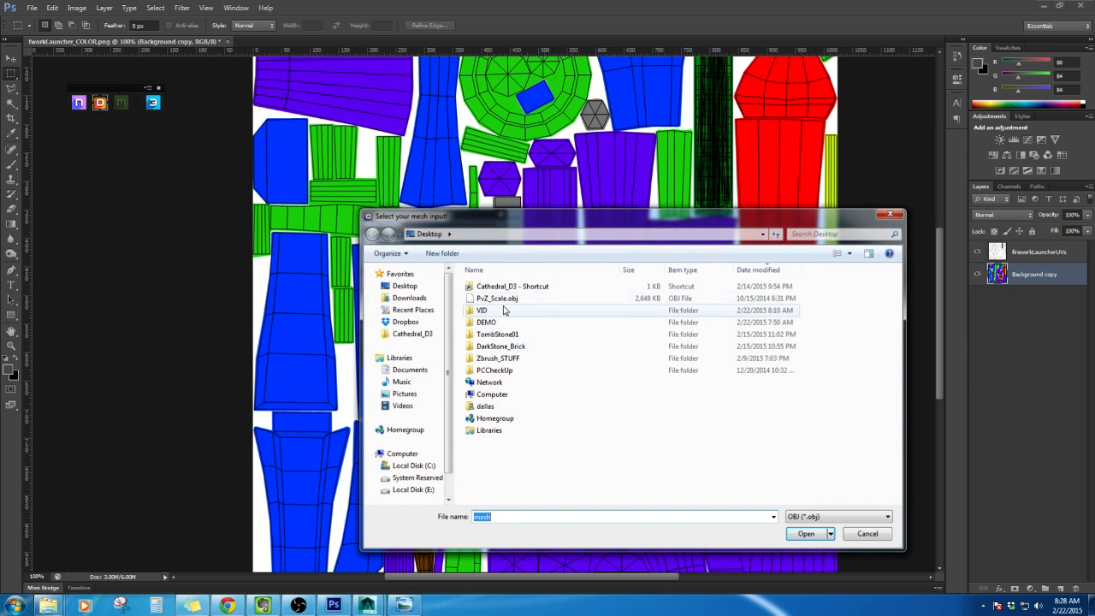
{"action": "double_click", "coordinate": [505, 310]}
{"action": "double_click", "coordinate": [505, 299]}
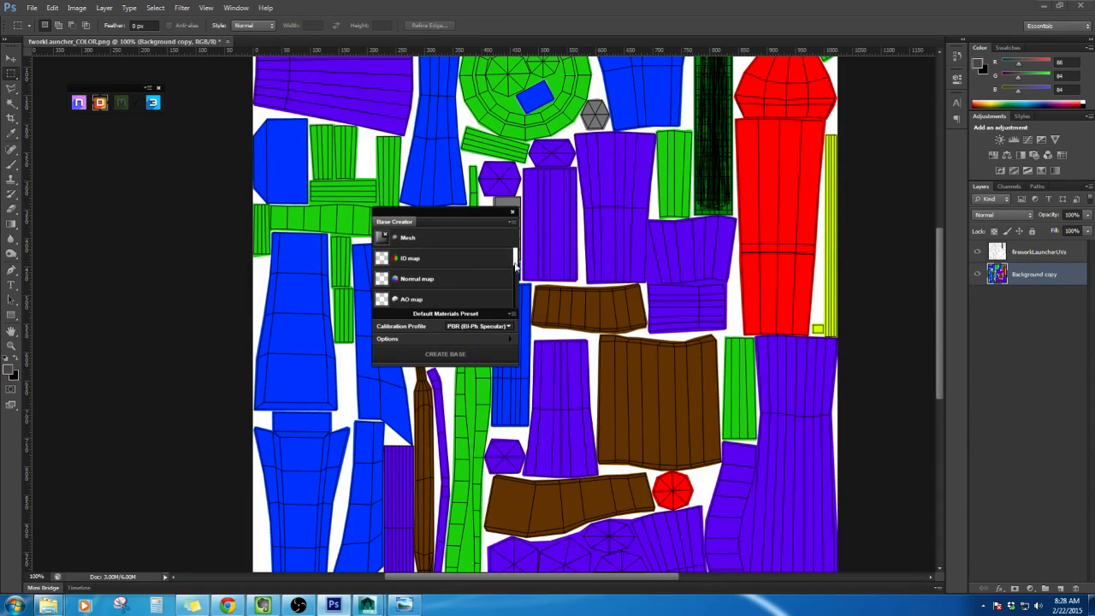
Step: Check which file types the mesh input accepts and choose fireworkLauncher.obj again
{"action": "mouse_move", "coordinate": [515, 257]}
{"action": "left_mouse_down"}
{"action": "mouse_move", "coordinate": [515, 271]}
{"action": "mouse_move", "coordinate": [515, 249]}
{"action": "left_mouse_up"}
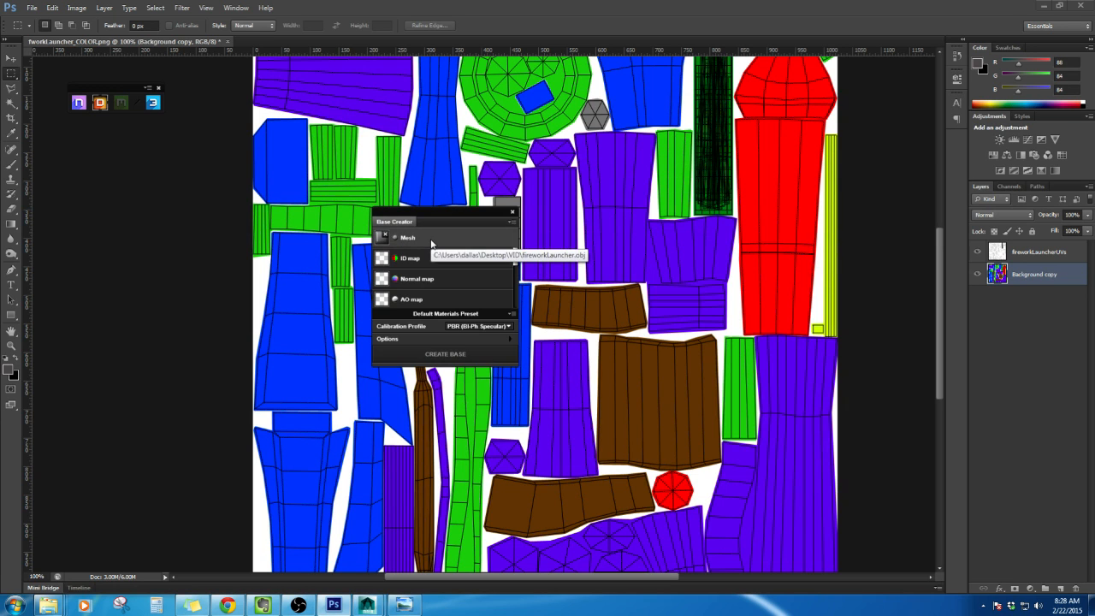
{"action": "left_click", "coordinate": [432, 242]}
{"action": "left_click", "coordinate": [817, 514]}
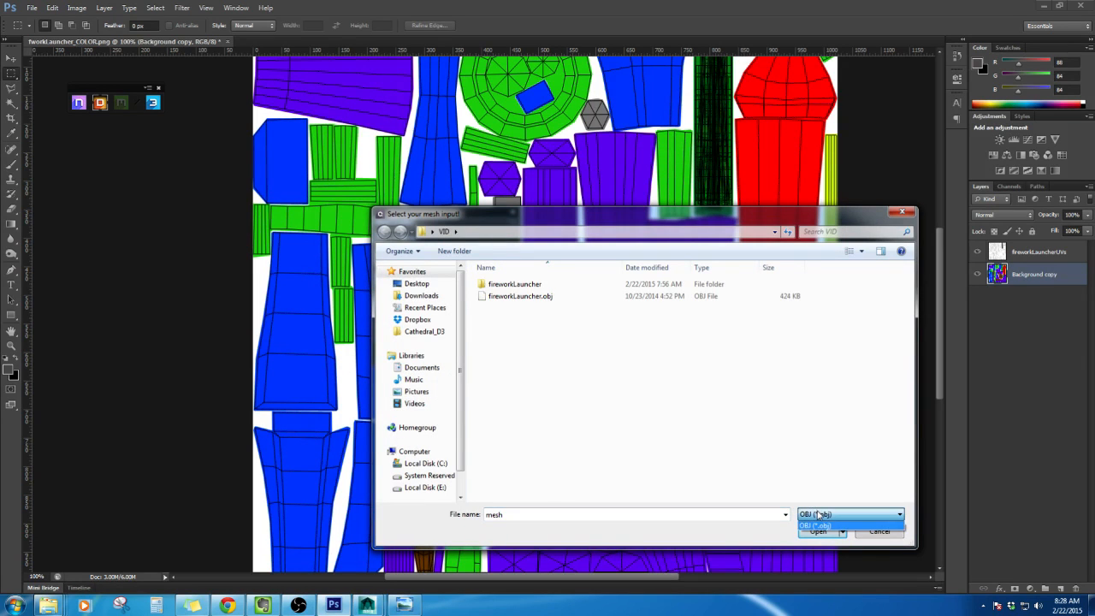
{"action": "left_click", "coordinate": [843, 521]}
{"action": "double_click", "coordinate": [538, 297]}
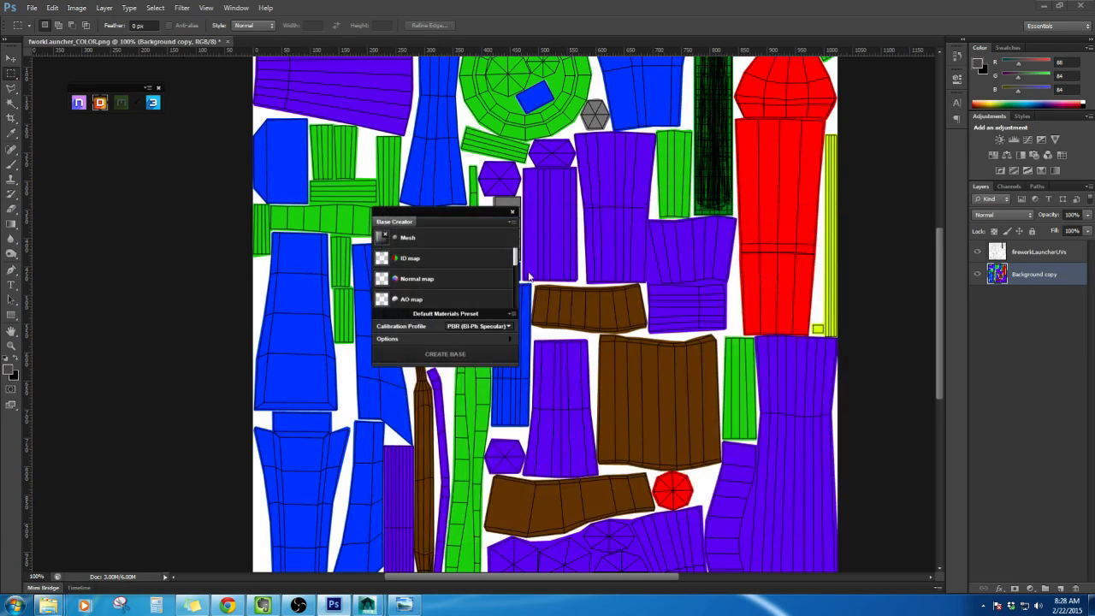
Step: Load fworkLauncher_COLOR.png from the VID folder as the Base Creator's ID map, and close the Base Creator
{"action": "left_click_drag", "start_coordinate": [454, 213], "coordinate": [476, 207]}
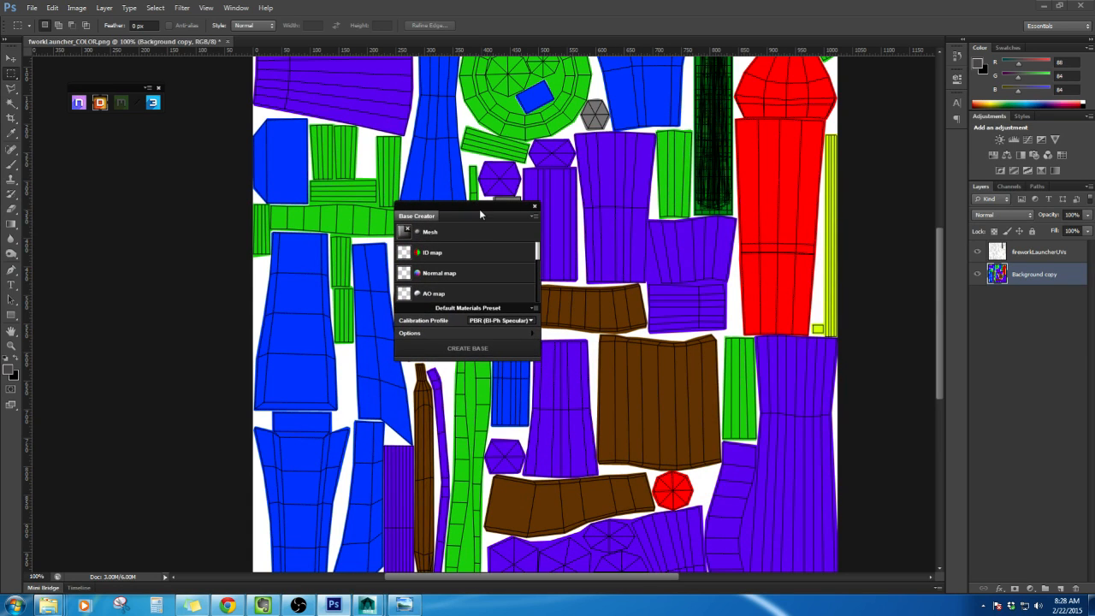
{"action": "mouse_move", "coordinate": [484, 251]}
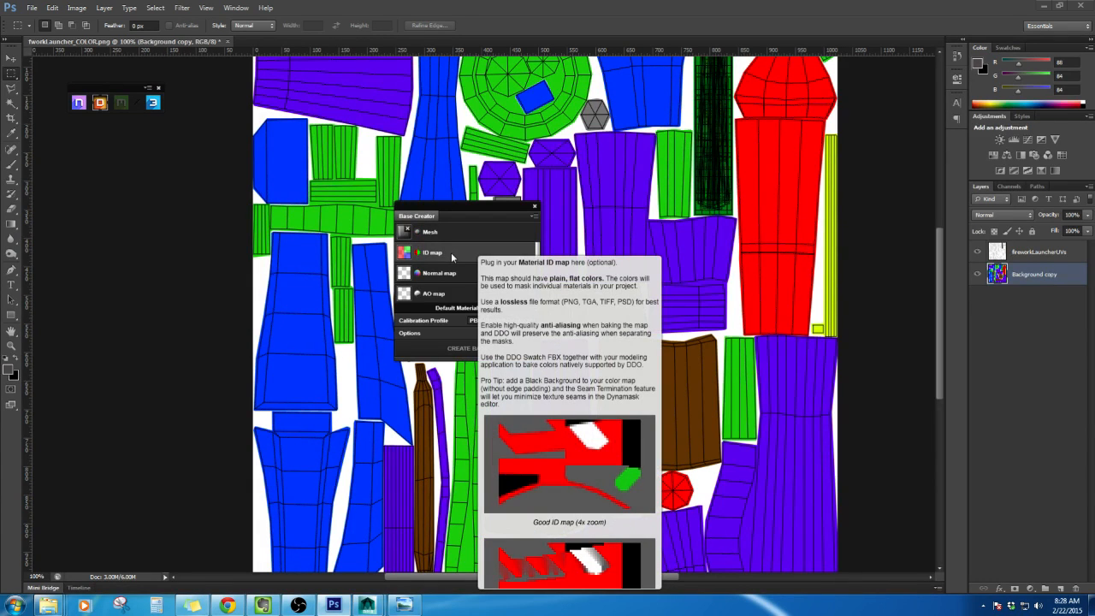
{"action": "left_click", "coordinate": [451, 252]}
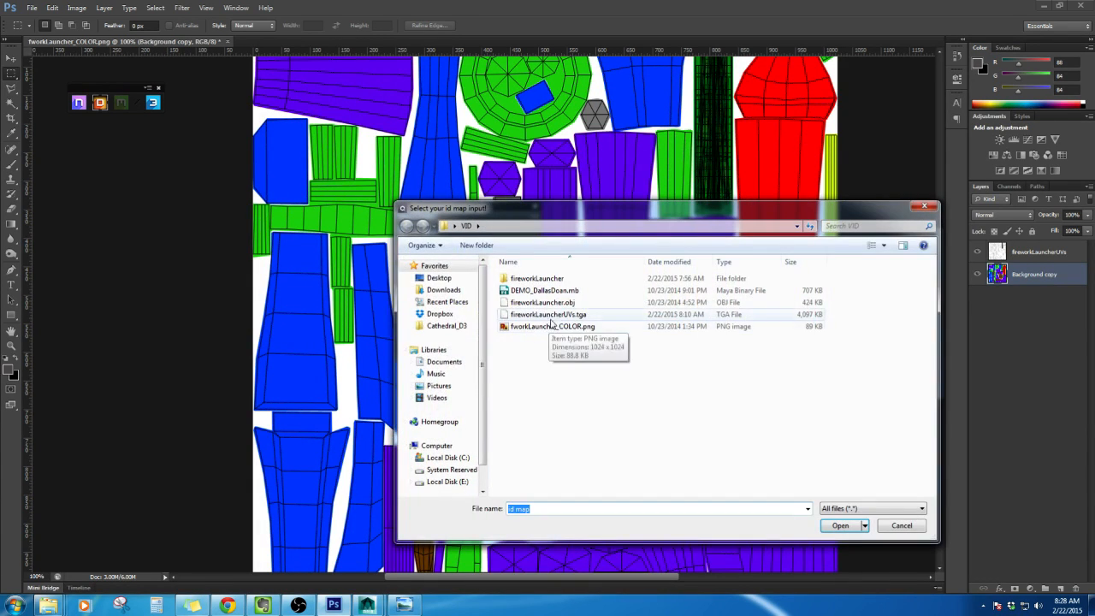
{"action": "double_click", "coordinate": [553, 327]}
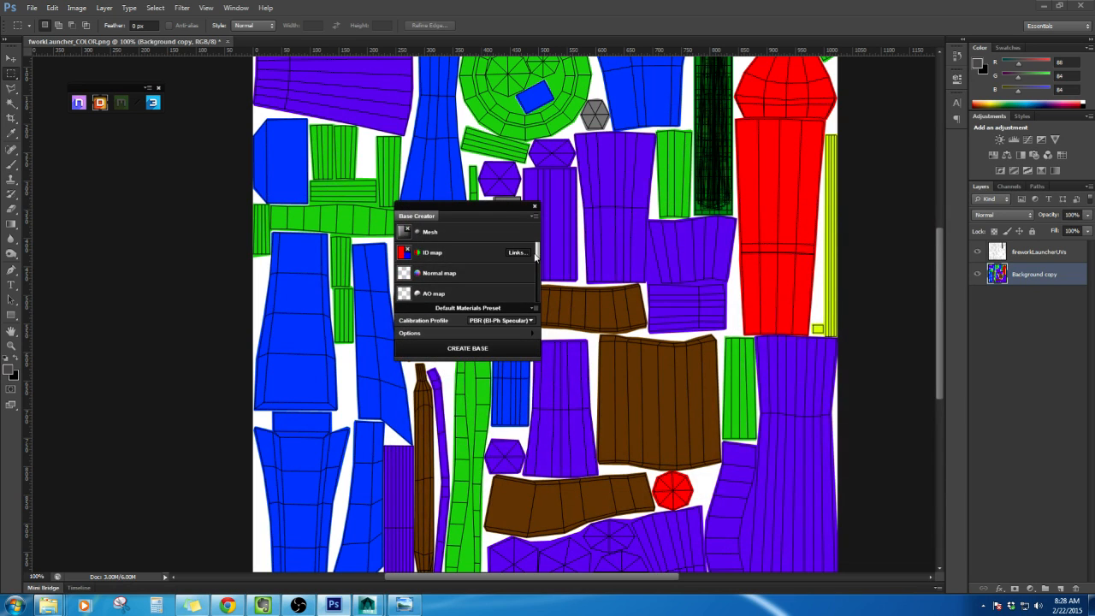
{"action": "mouse_move", "coordinate": [536, 255]}
{"action": "left_mouse_down"}
{"action": "mouse_move", "coordinate": [535, 297]}
{"action": "mouse_move", "coordinate": [535, 250]}
{"action": "left_mouse_up"}
{"action": "left_click_drag", "start_coordinate": [468, 215], "coordinate": [494, 253]}
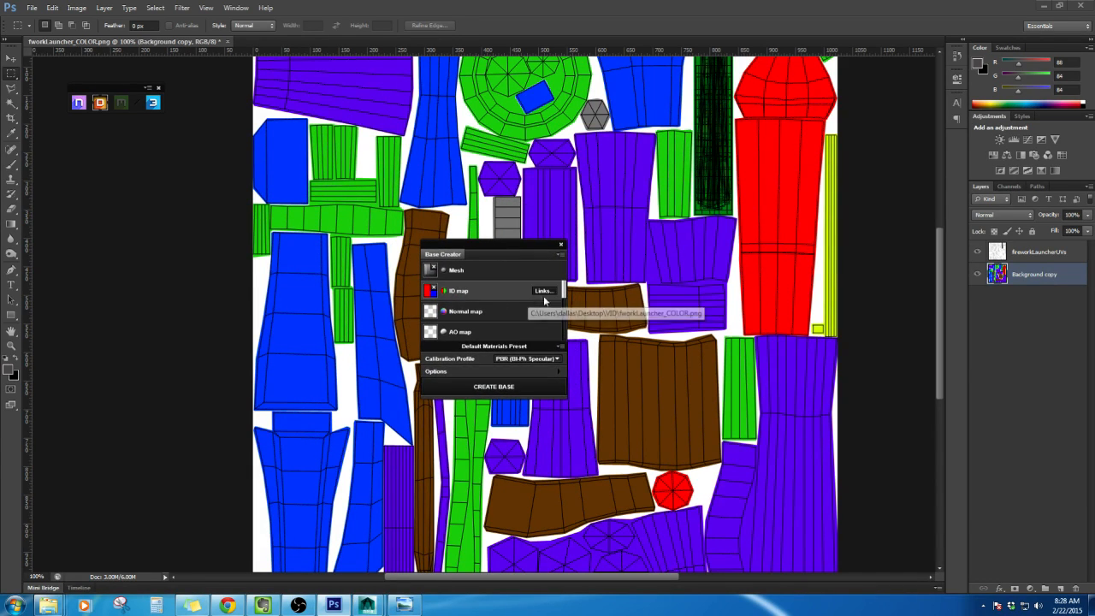
{"action": "left_click", "coordinate": [562, 244]}
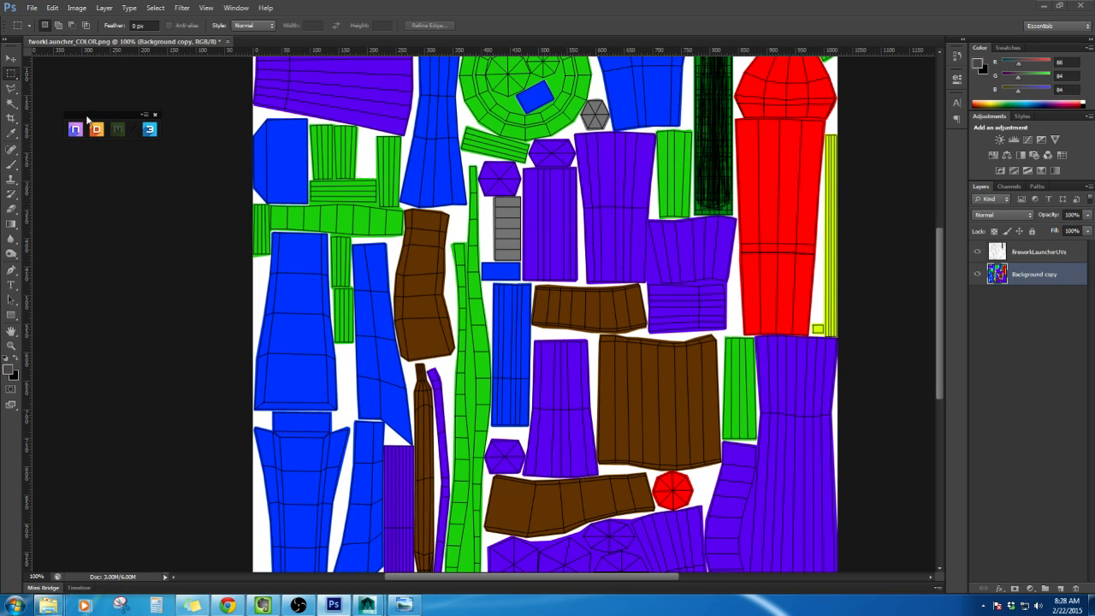
Step: Open NDO beside the canvas and close the polySurface546 normal map document
{"action": "left_click_drag", "start_coordinate": [86, 118], "coordinate": [71, 132]}
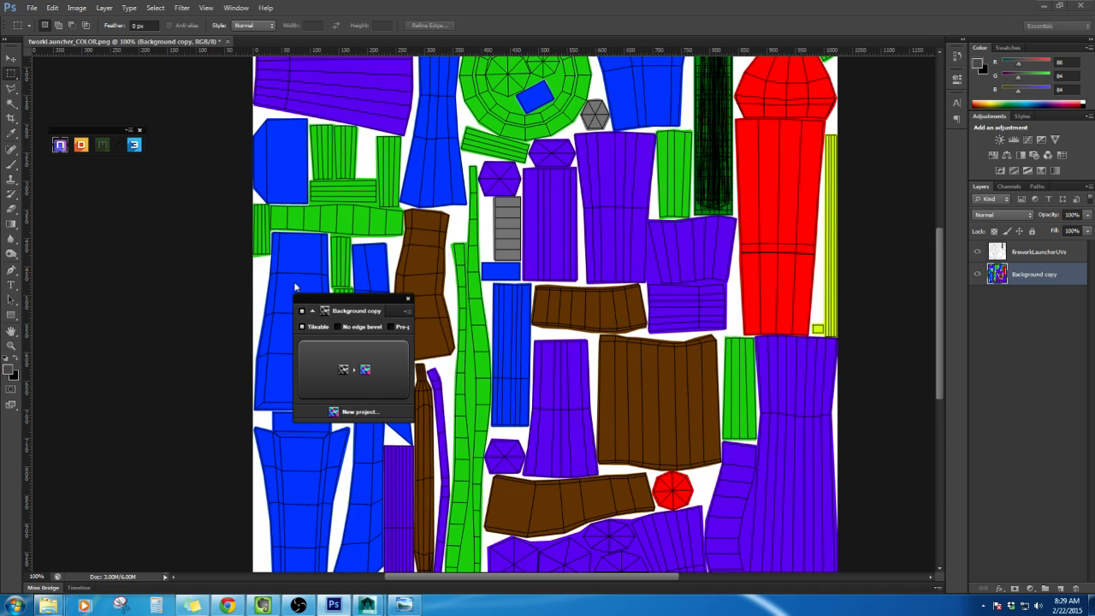
{"action": "left_click_drag", "start_coordinate": [359, 301], "coordinate": [145, 260]}
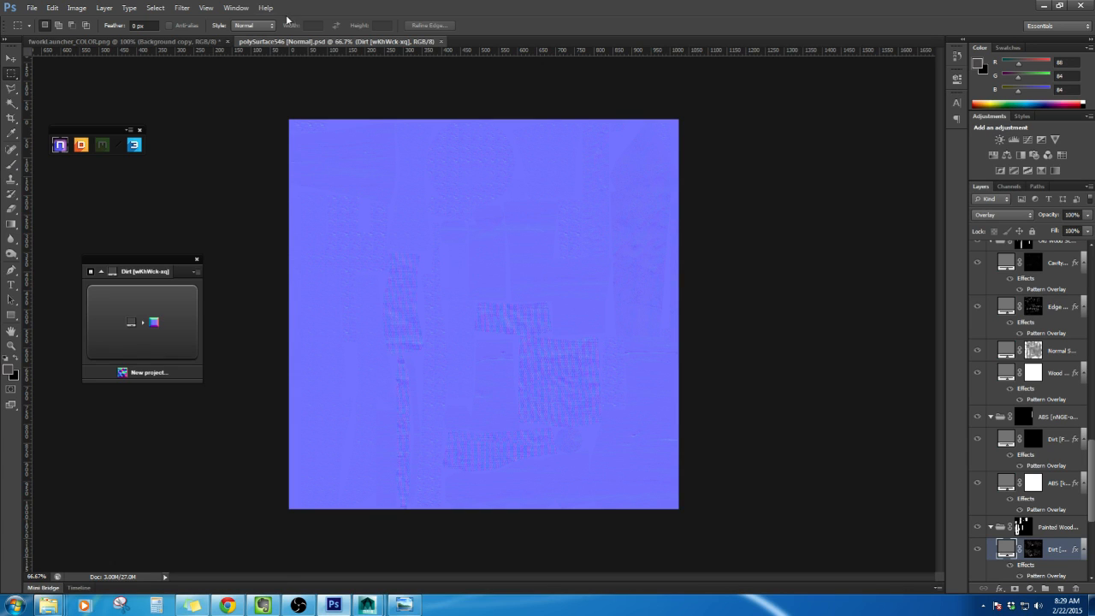
{"action": "left_click", "coordinate": [441, 41]}
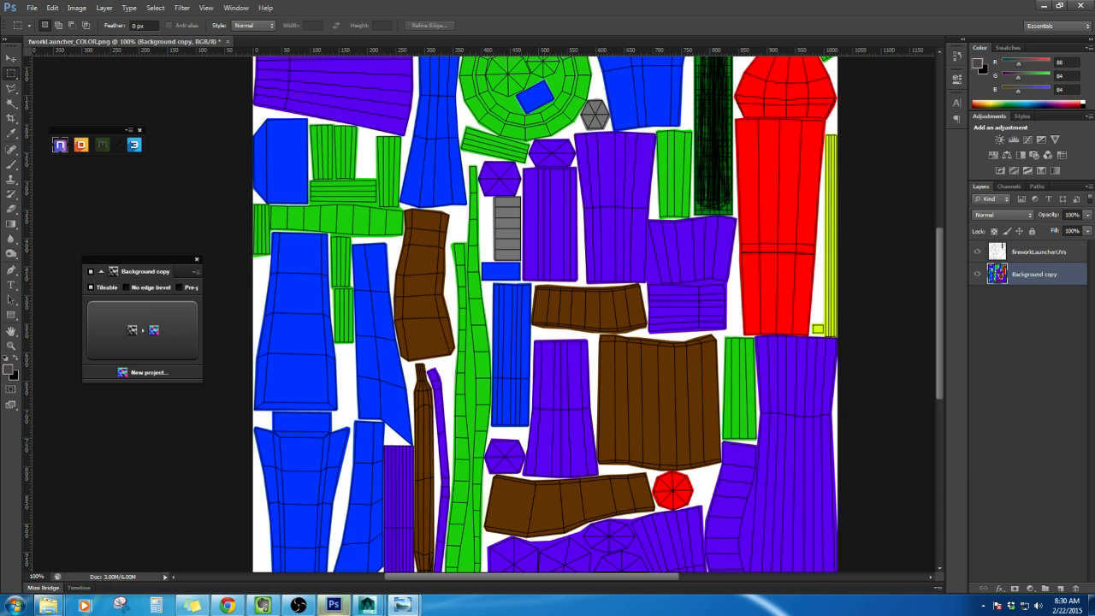
Step: Place the fworkLauncher_NORMAL image into the colour map document and align it with the UV wireframe
{"action": "left_click_drag", "start_coordinate": [401, 12], "coordinate": [270, 103]}
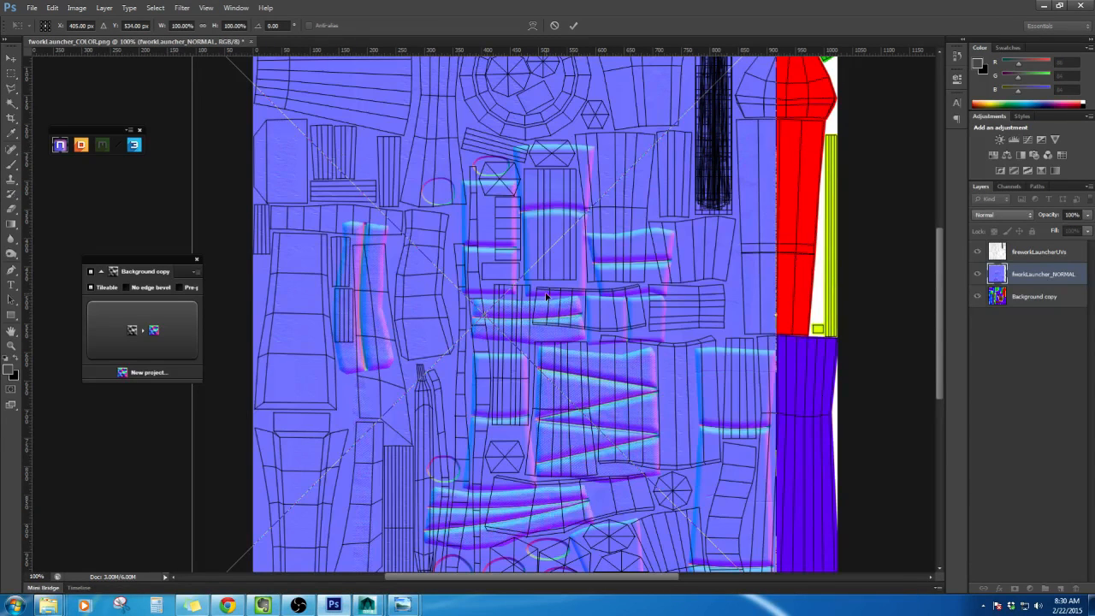
{"action": "key", "text": "Return"}
{"action": "key", "text": "v"}
{"action": "left_click_drag", "start_coordinate": [570, 221], "coordinate": [623, 262]}
{"action": "key", "text": "space"}
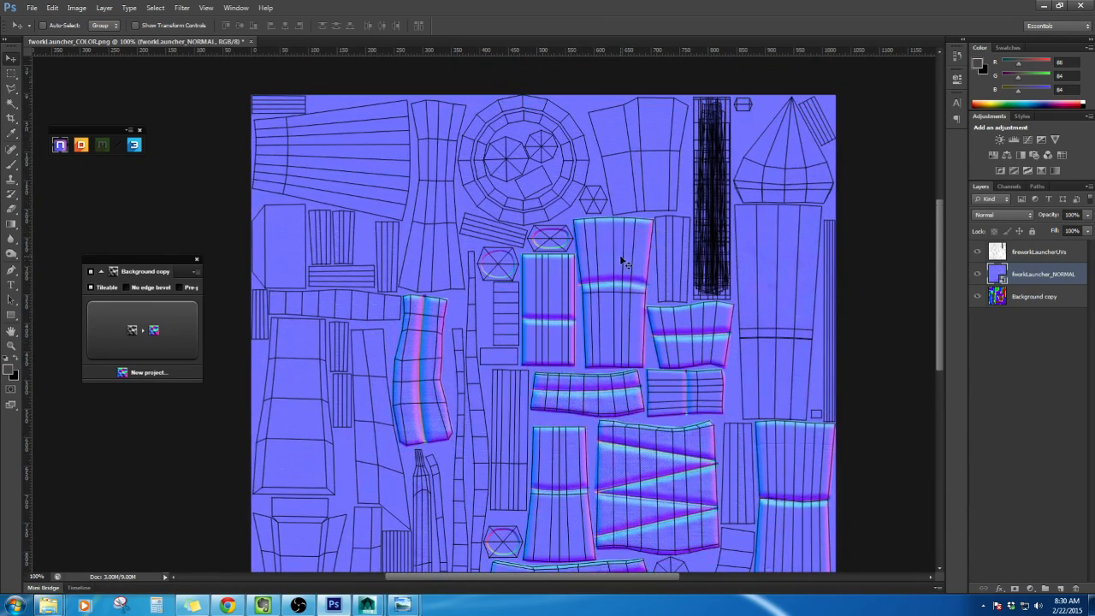
{"action": "left_click_drag", "start_coordinate": [609, 379], "coordinate": [593, 268]}
{"action": "key", "text": "space"}
{"action": "left_click_drag", "start_coordinate": [599, 349], "coordinate": [593, 327]}
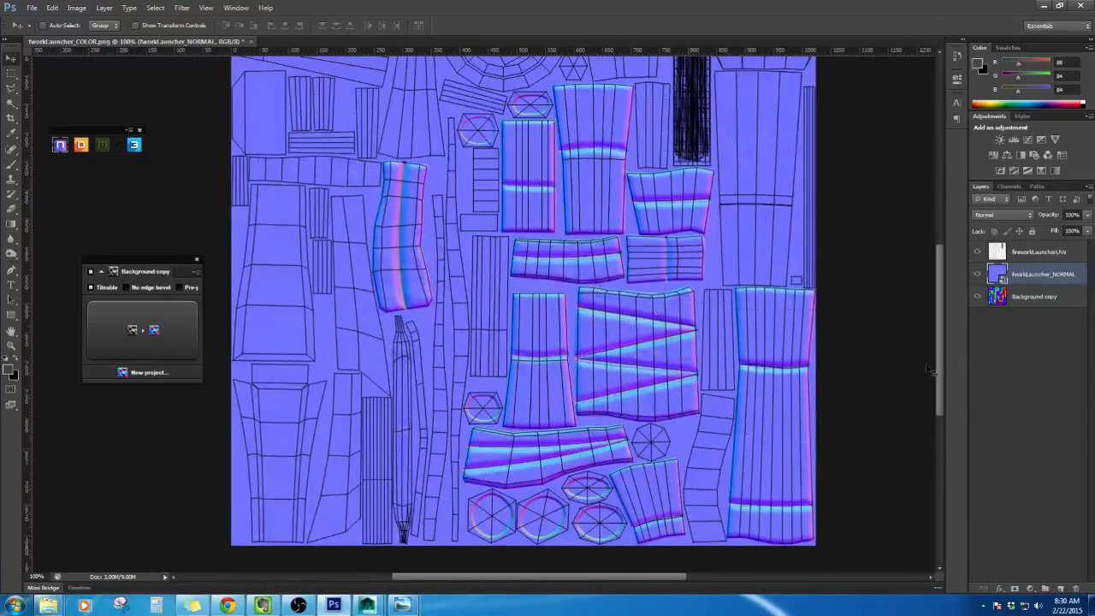
Step: Hide the fireworkLauncherUVs layer to view the normal map without the wireframe
{"action": "left_click", "coordinate": [977, 252]}
{"action": "key", "text": "space"}
{"action": "mouse_move", "coordinate": [622, 192]}
{"action": "left_mouse_down"}
{"action": "mouse_move", "coordinate": [641, 242]}
{"action": "mouse_move", "coordinate": [627, 198]}
{"action": "left_mouse_up"}
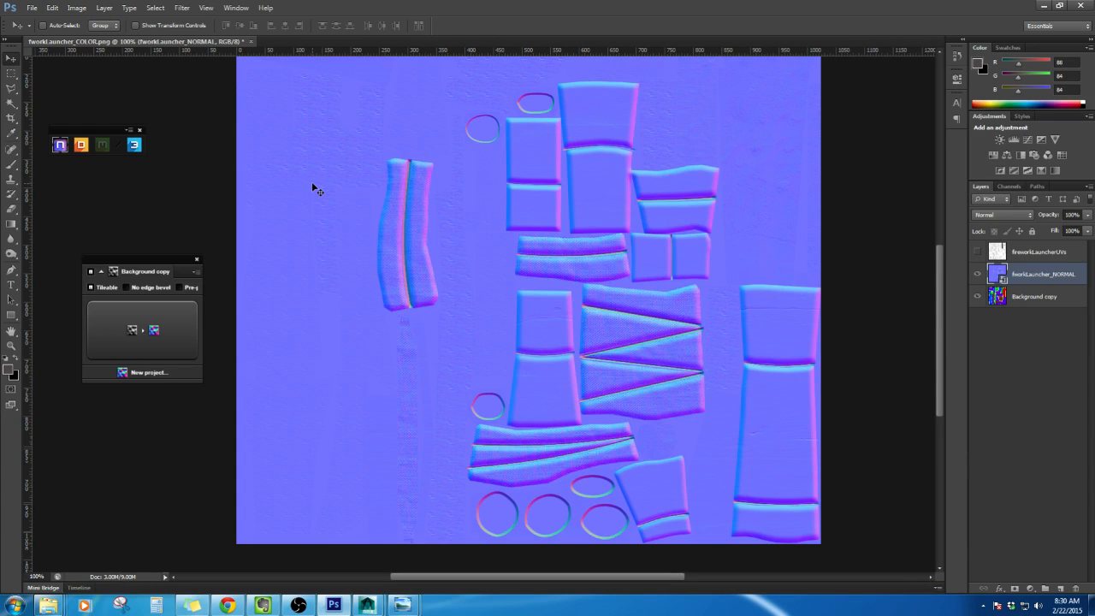
Step: Launch the 3DO previewer and look over its display settings on the default sphere
{"action": "left_click_drag", "start_coordinate": [96, 129], "coordinate": [81, 130]}
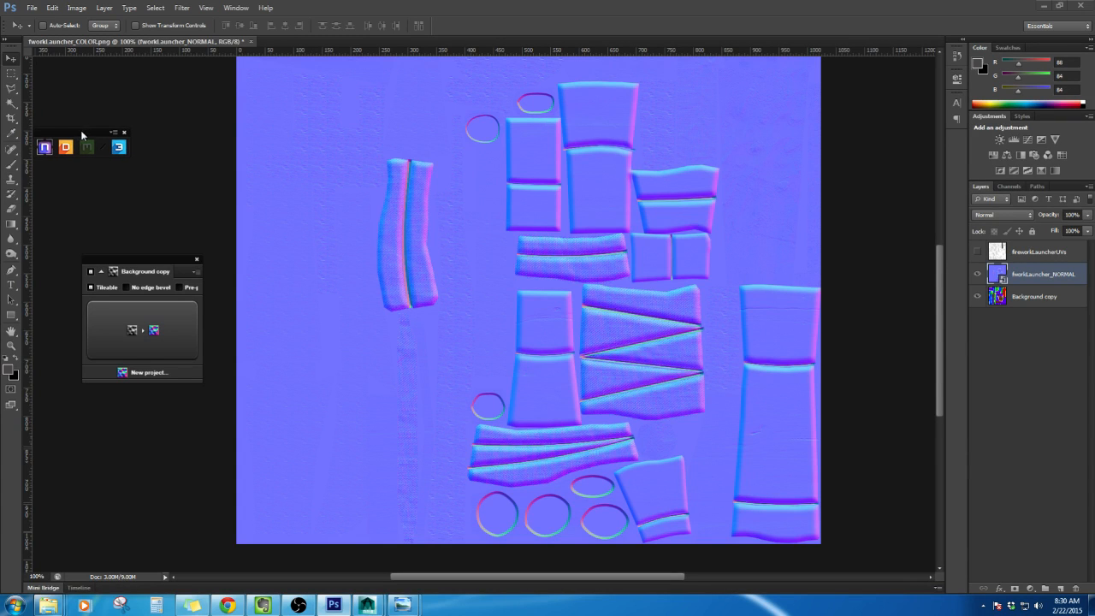
{"action": "left_click", "coordinate": [119, 147]}
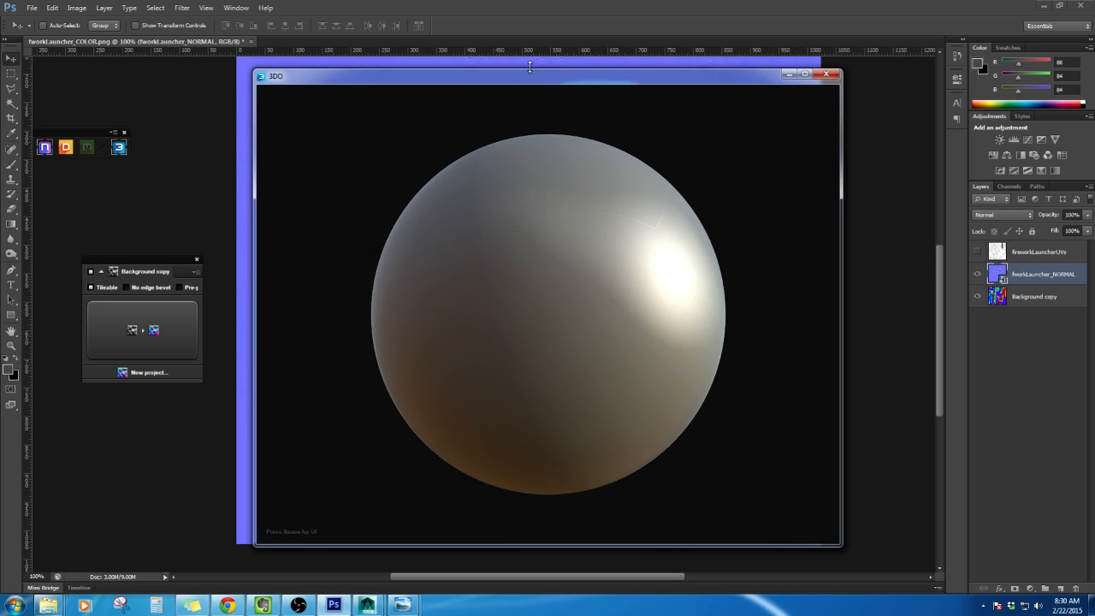
{"action": "mouse_move", "coordinate": [517, 75]}
{"action": "left_mouse_down"}
{"action": "mouse_move", "coordinate": [499, 78]}
{"action": "mouse_move", "coordinate": [530, 81]}
{"action": "left_mouse_up"}
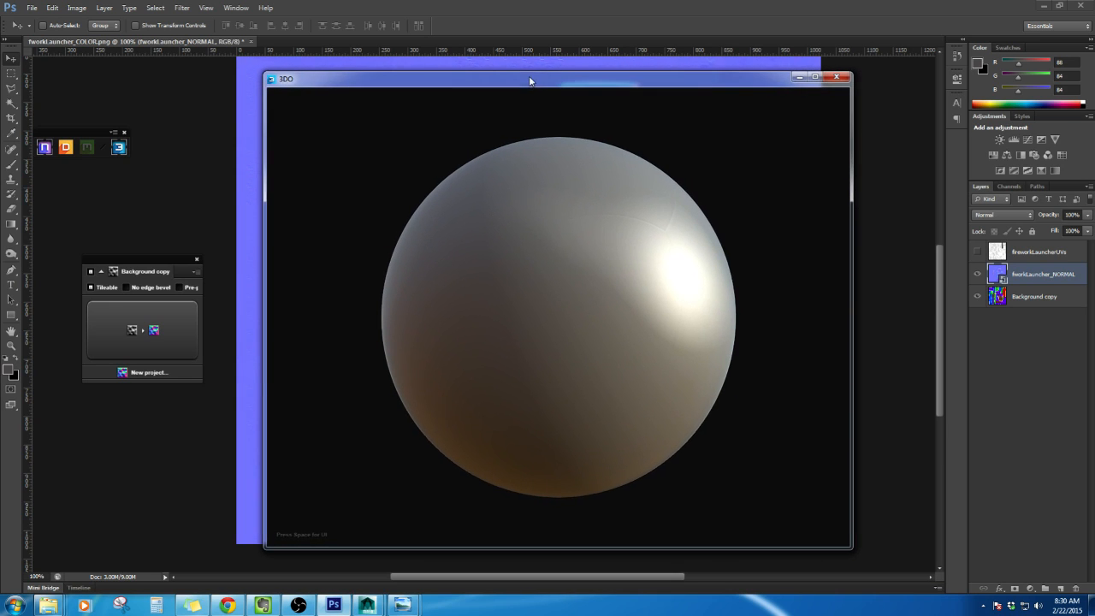
{"action": "key", "text": "space"}
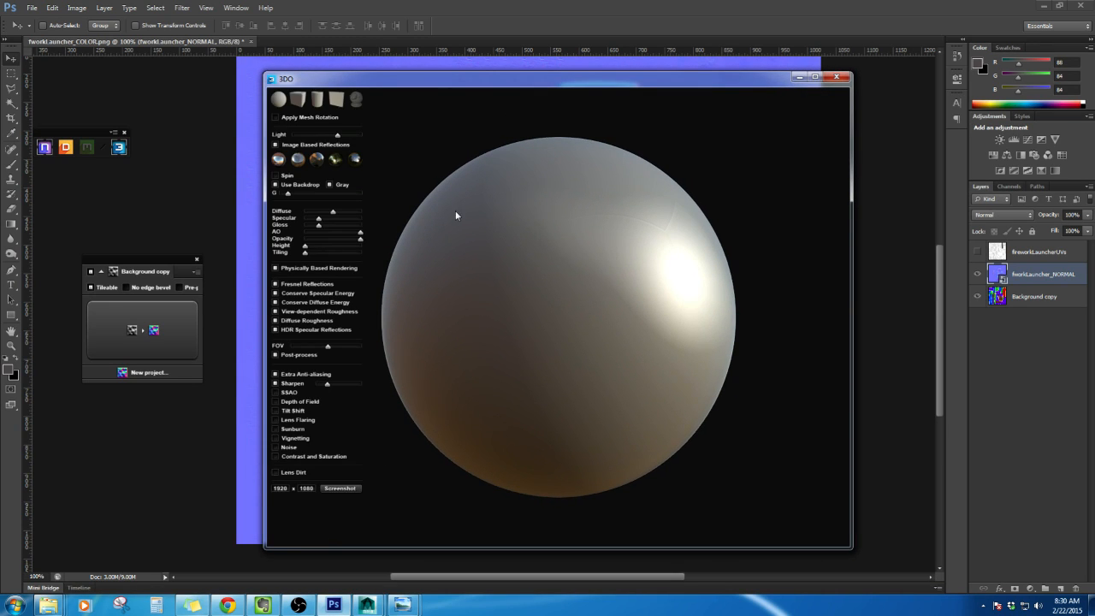
{"action": "key", "text": "space"}
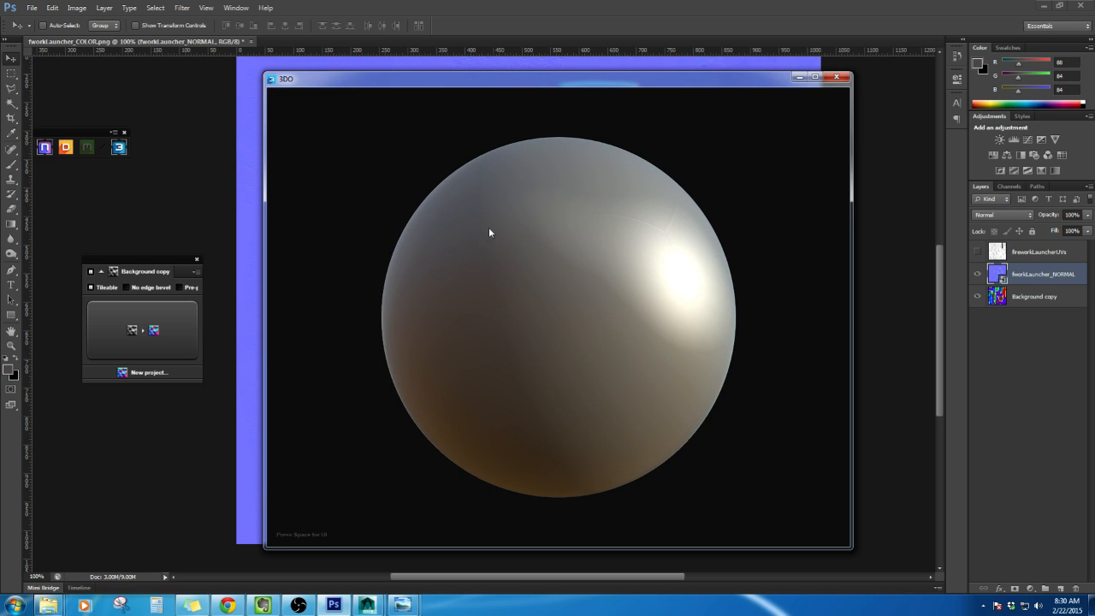
Step: Open the 3DO custom loader and load fireworkLauncher.obj from the VID folder as the preview mesh
{"action": "left_click", "coordinate": [112, 134]}
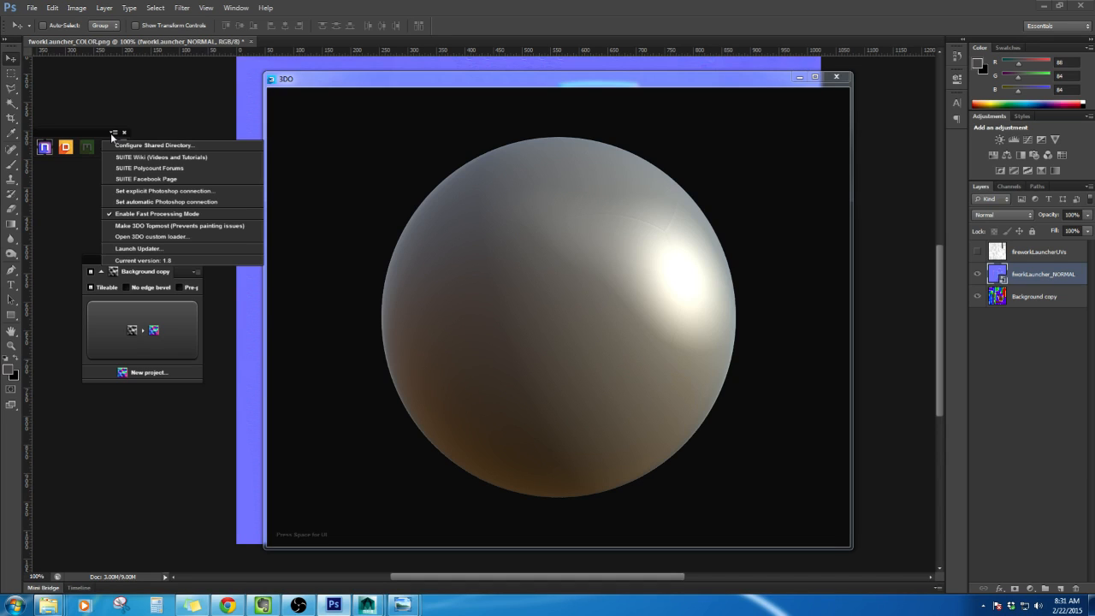
{"action": "left_click", "coordinate": [156, 240]}
{"action": "left_click_drag", "start_coordinate": [196, 154], "coordinate": [196, 134]}
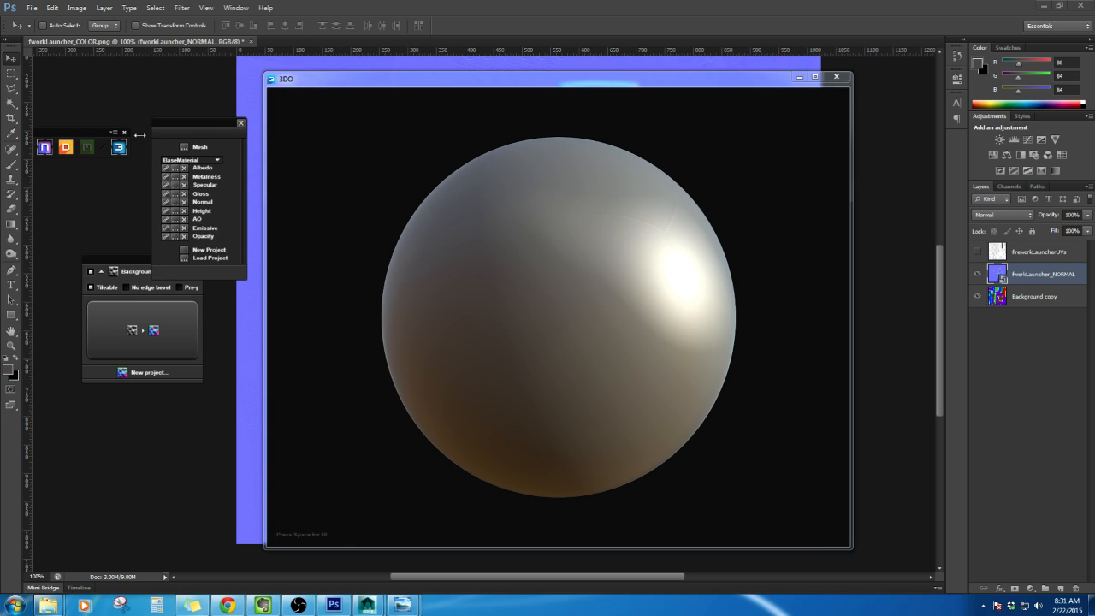
{"action": "left_click", "coordinate": [114, 133]}
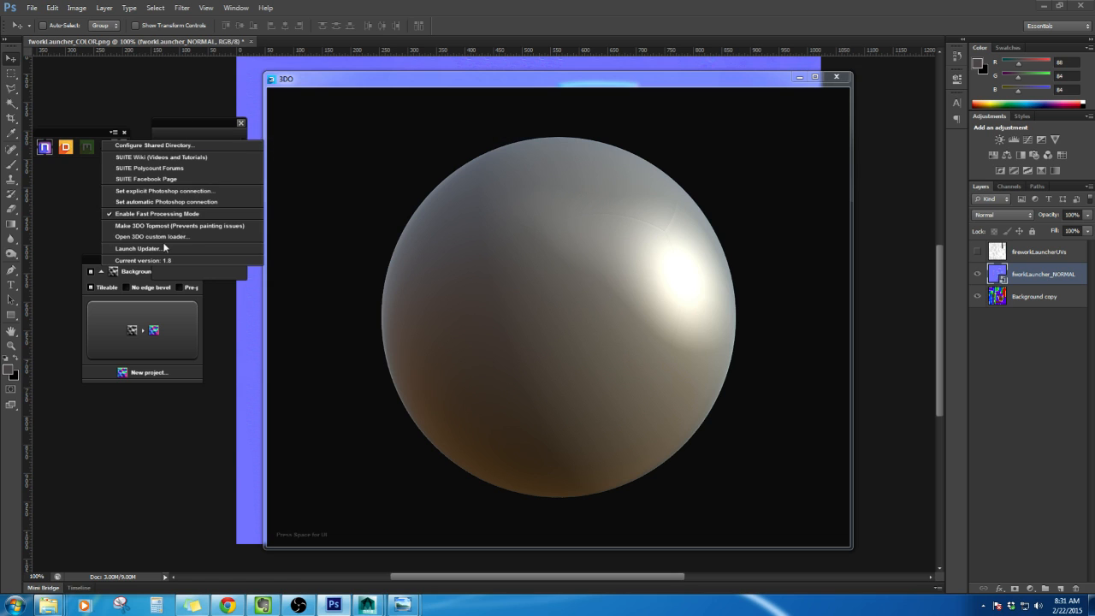
{"action": "left_click_drag", "start_coordinate": [196, 125], "coordinate": [187, 109]}
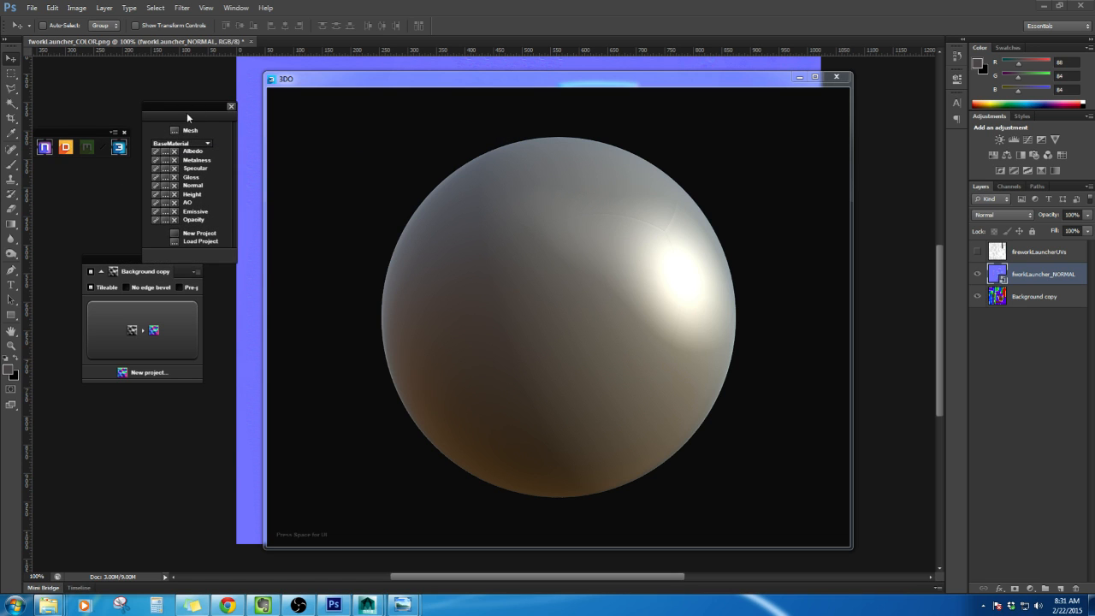
{"action": "left_click", "coordinate": [181, 114]}
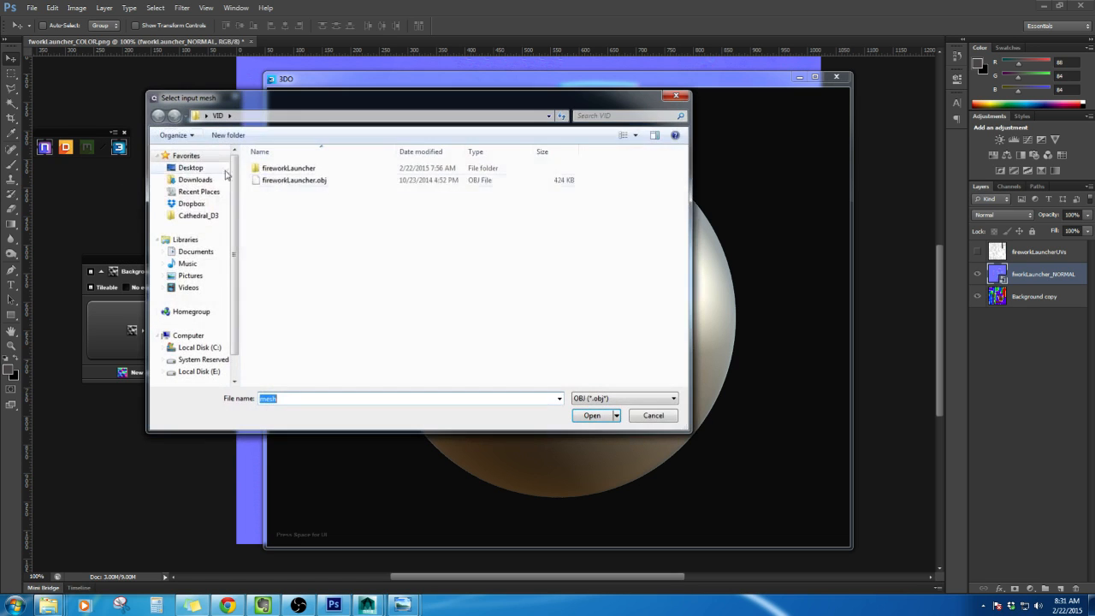
{"action": "double_click", "coordinate": [300, 180]}
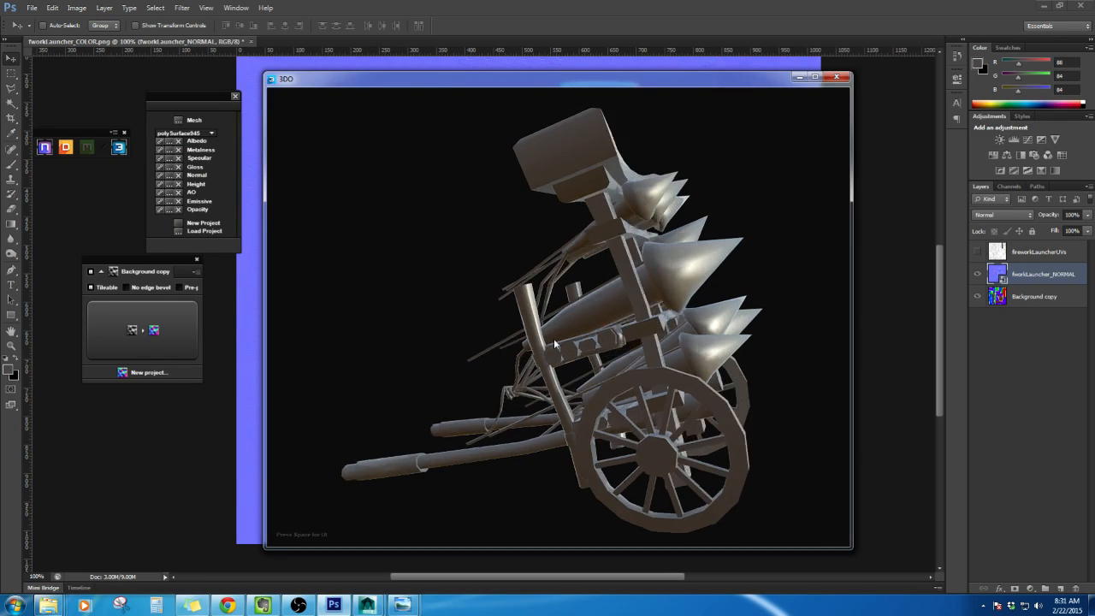
{"action": "left_click_drag", "start_coordinate": [554, 343], "coordinate": [643, 341]}
{"action": "scroll", "coordinate": [511, 341], "scroll_direction": "down", "scroll_amount": 2}
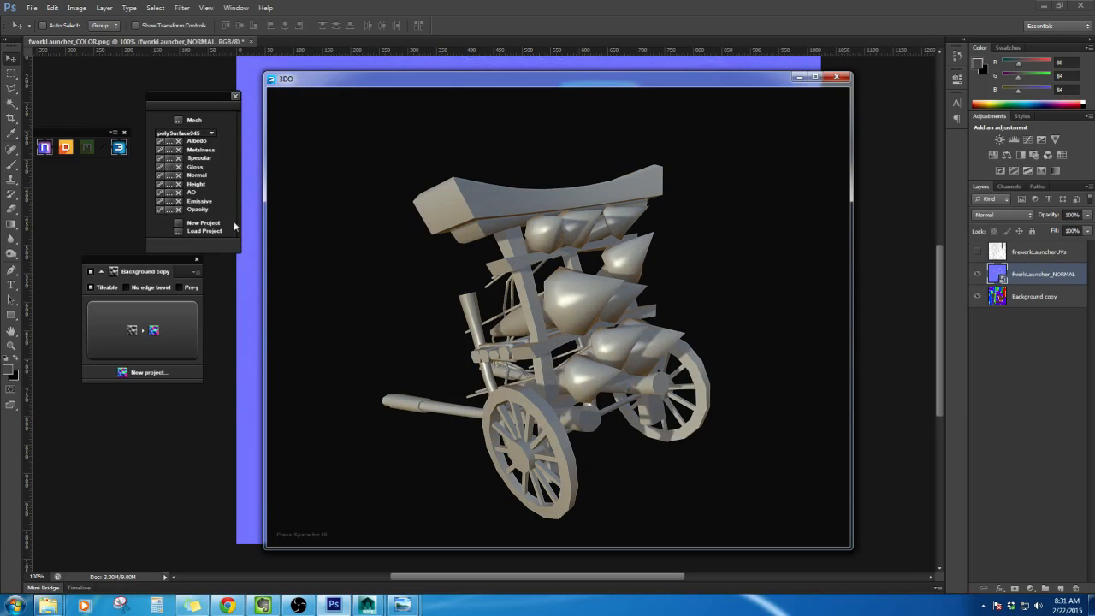
Step: Move the 3DO preview aside to examine the normal map, then bring it back and inspect the launcher from another angle
{"action": "left_click_drag", "start_coordinate": [191, 102], "coordinate": [186, 82]}
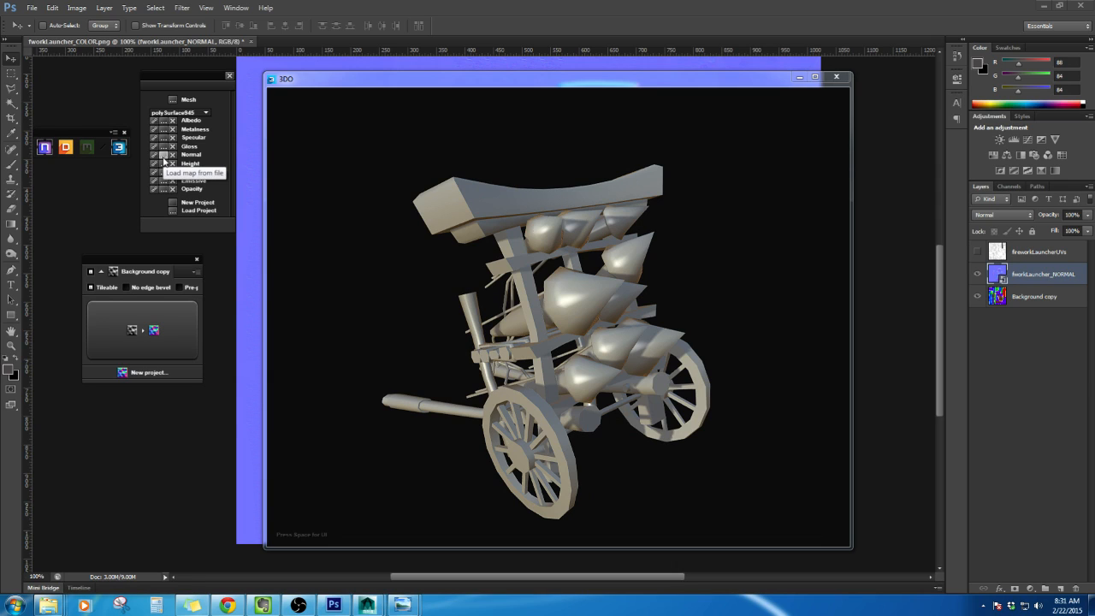
{"action": "left_click_drag", "start_coordinate": [145, 263], "coordinate": [145, 257]}
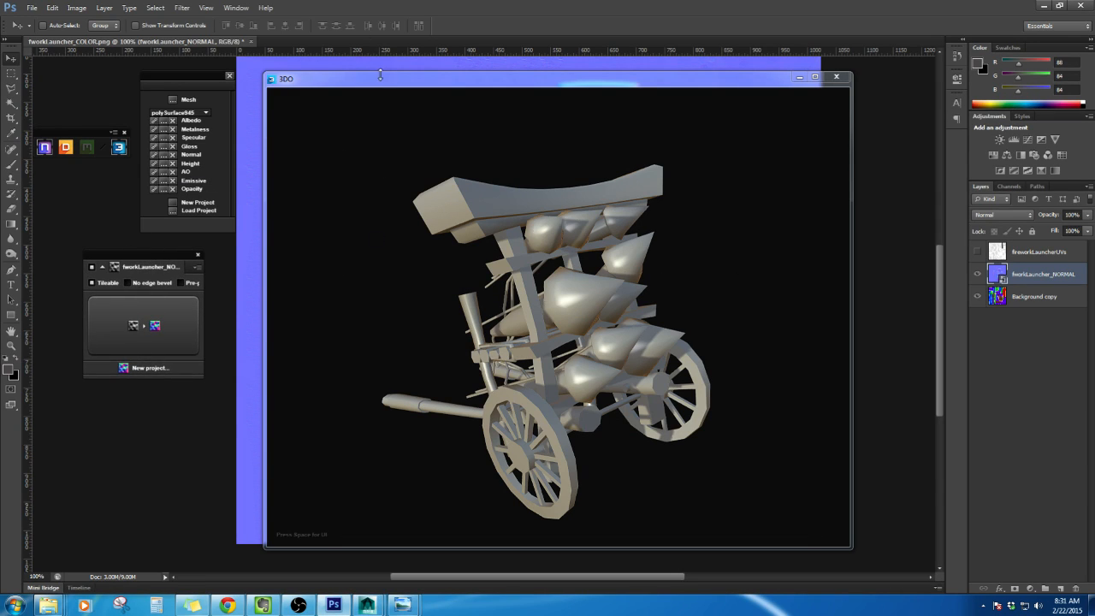
{"action": "left_click_drag", "start_coordinate": [380, 77], "coordinate": [440, 497]}
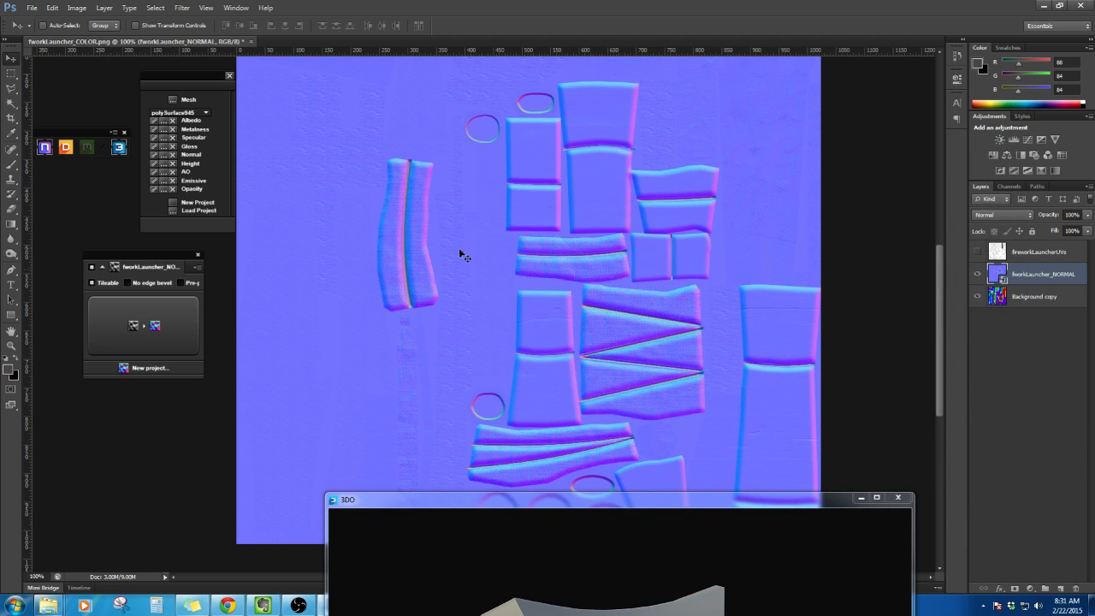
{"action": "left_click_drag", "start_coordinate": [611, 506], "coordinate": [579, 95]}
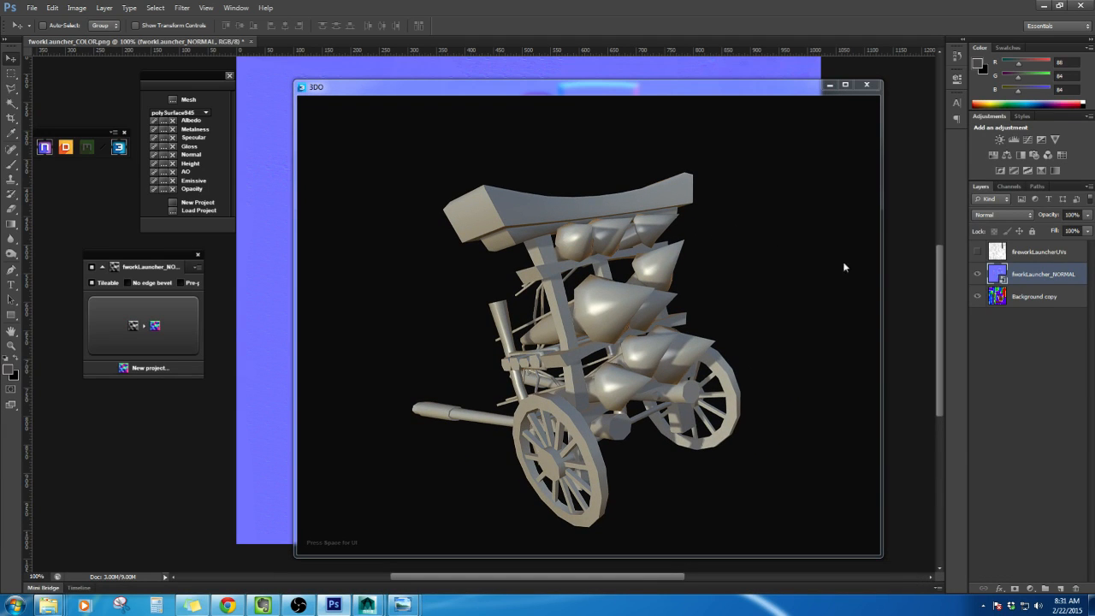
{"action": "left_click_drag", "start_coordinate": [642, 363], "coordinate": [684, 293]}
{"action": "left_click_drag", "start_coordinate": [620, 381], "coordinate": [267, 266]}
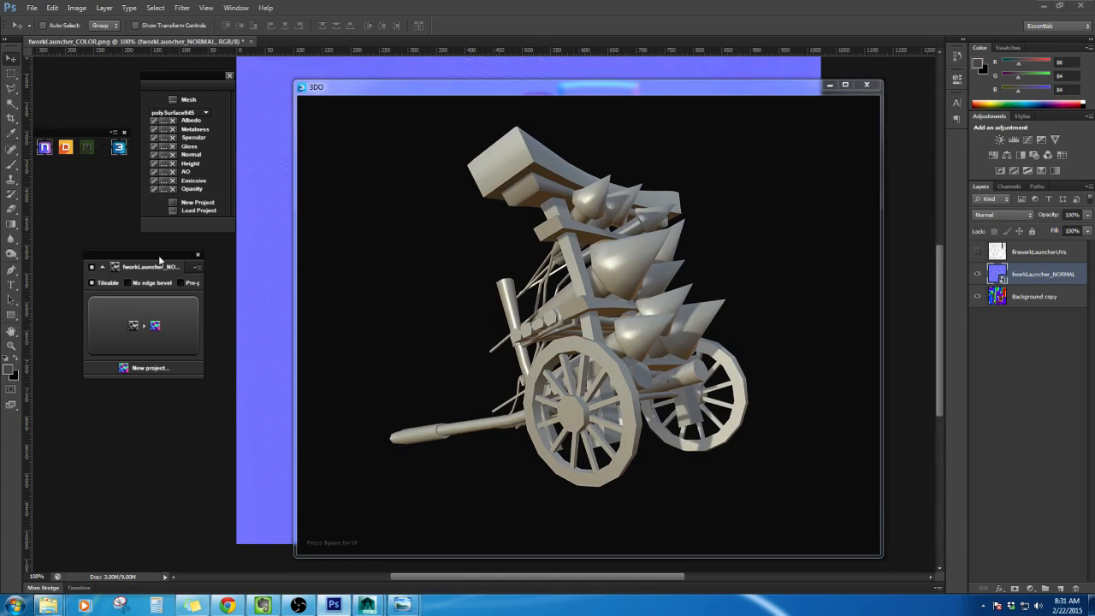
{"action": "left_click_drag", "start_coordinate": [155, 254], "coordinate": [175, 267]}
{"action": "left_click", "coordinate": [185, 280]}
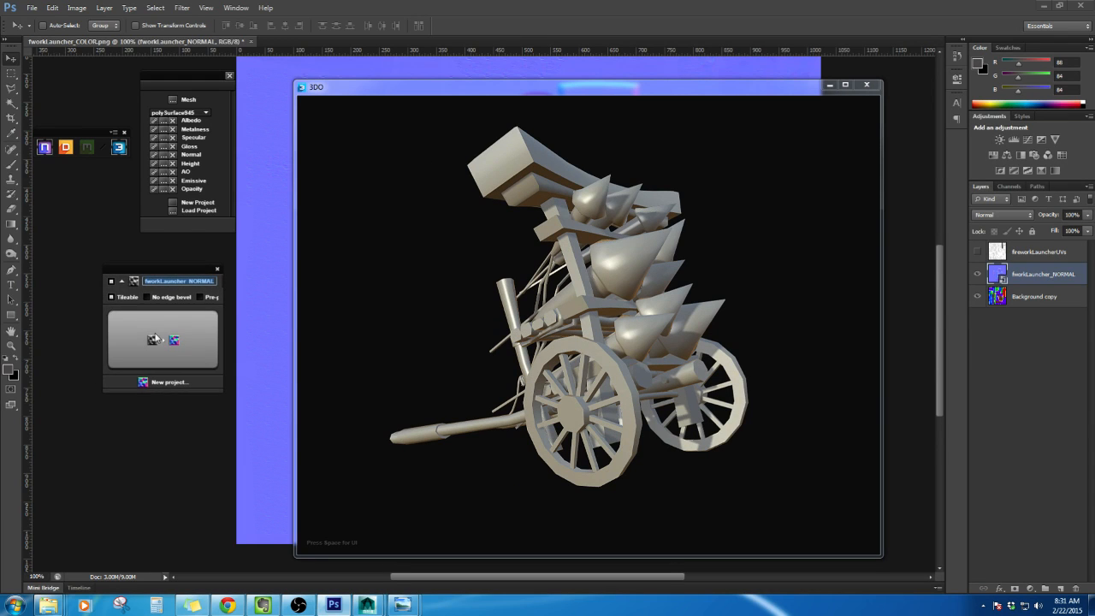
{"action": "left_click_drag", "start_coordinate": [450, 281], "coordinate": [607, 330]}
{"action": "left_click_drag", "start_coordinate": [131, 283], "coordinate": [215, 313]}
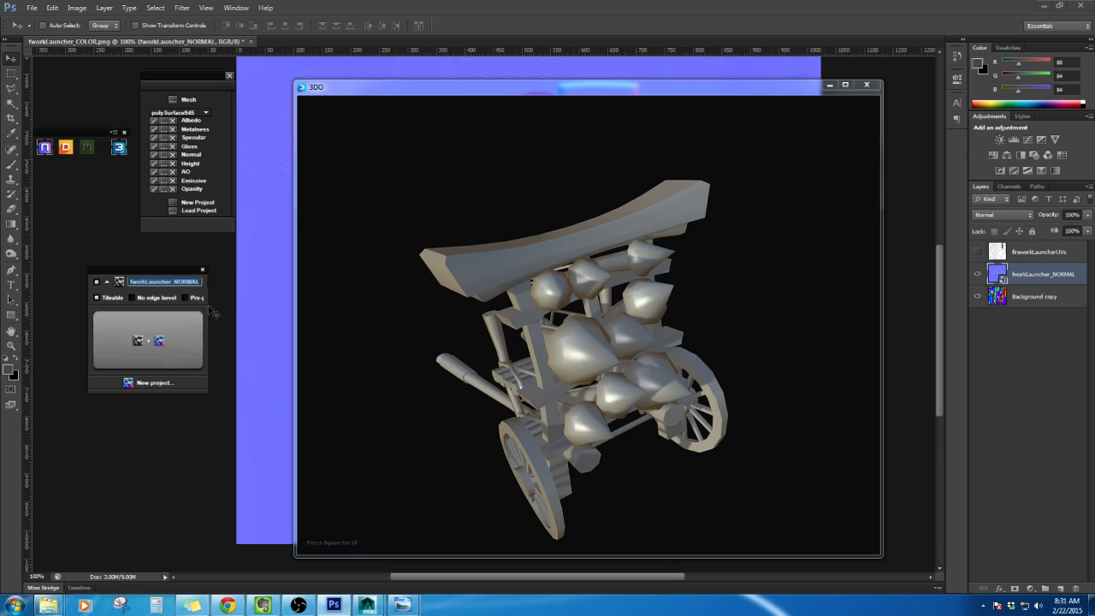
{"action": "left_click", "coordinate": [113, 133]}
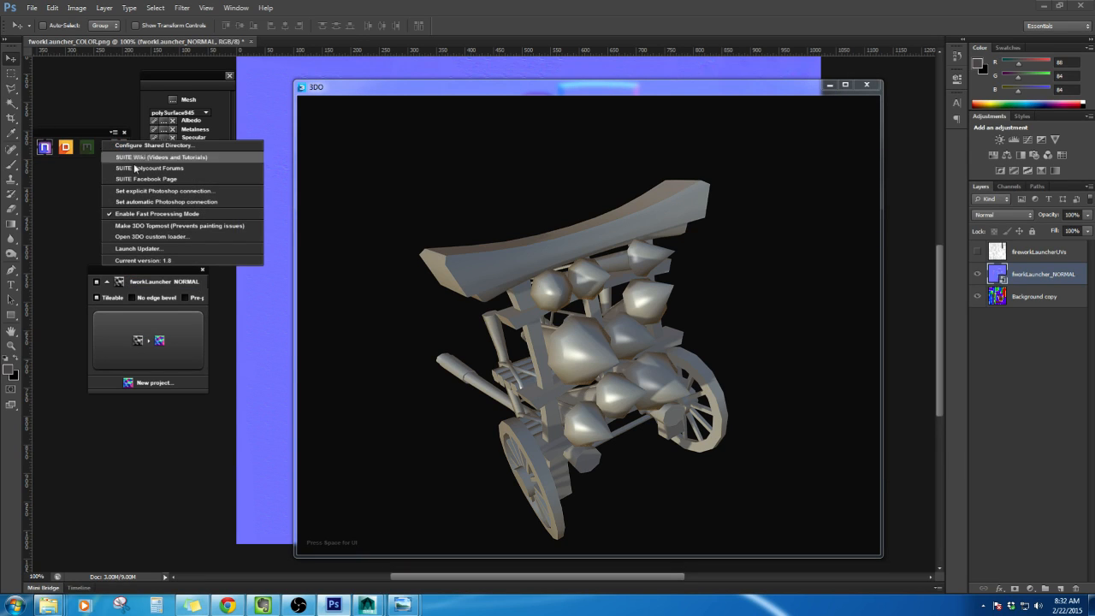
{"action": "left_click", "coordinate": [410, 259]}
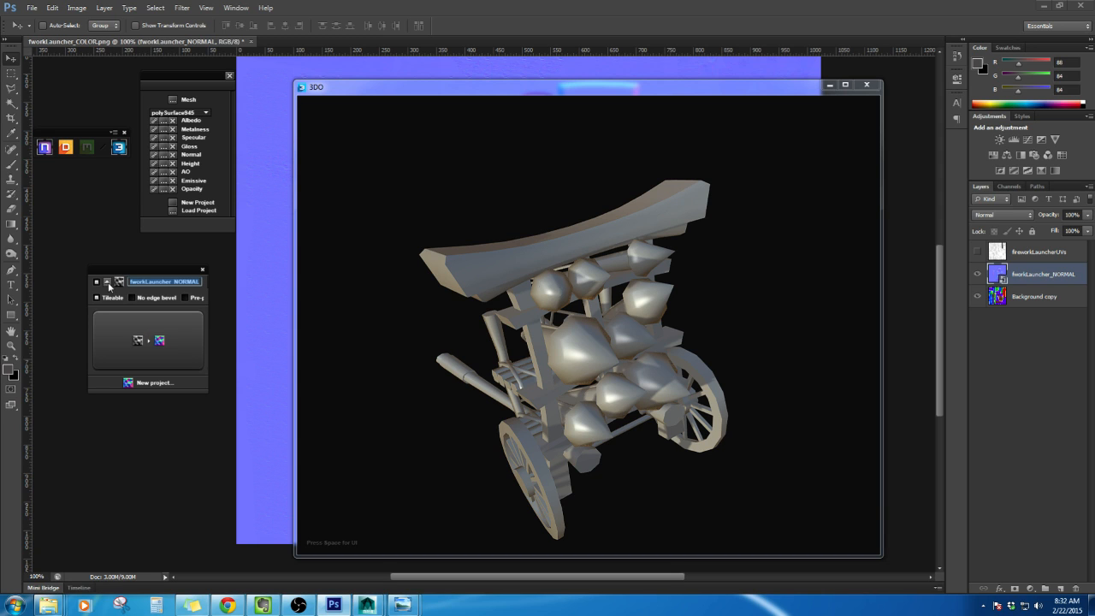
Step: Try to convert the hidden fireworkLauncherUVs layer into a normal map with NDO
{"action": "left_click", "coordinate": [1001, 253]}
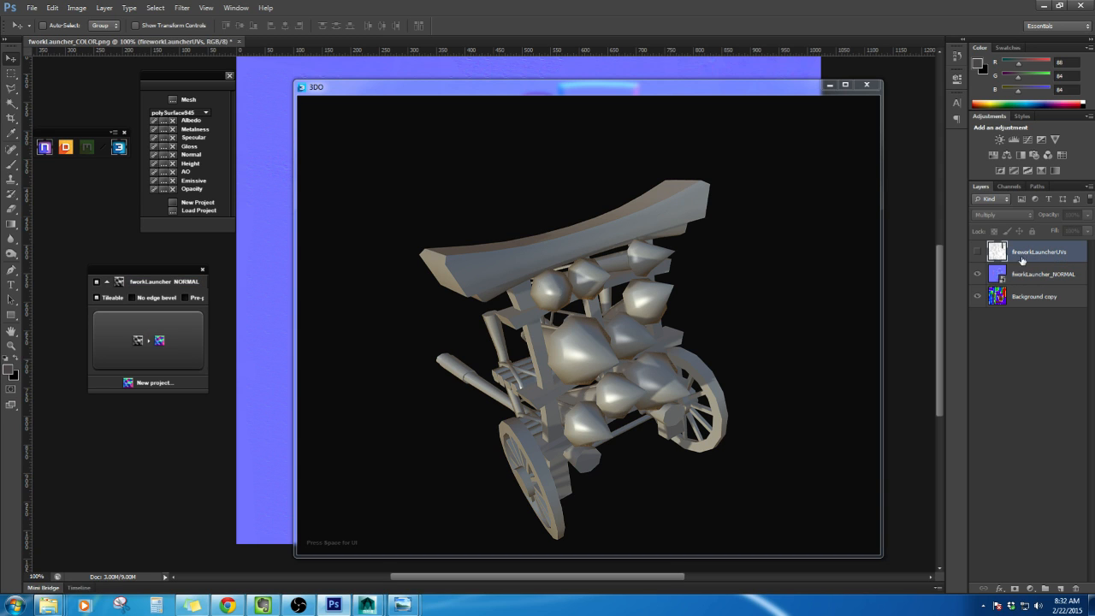
{"action": "left_click", "coordinate": [978, 253]}
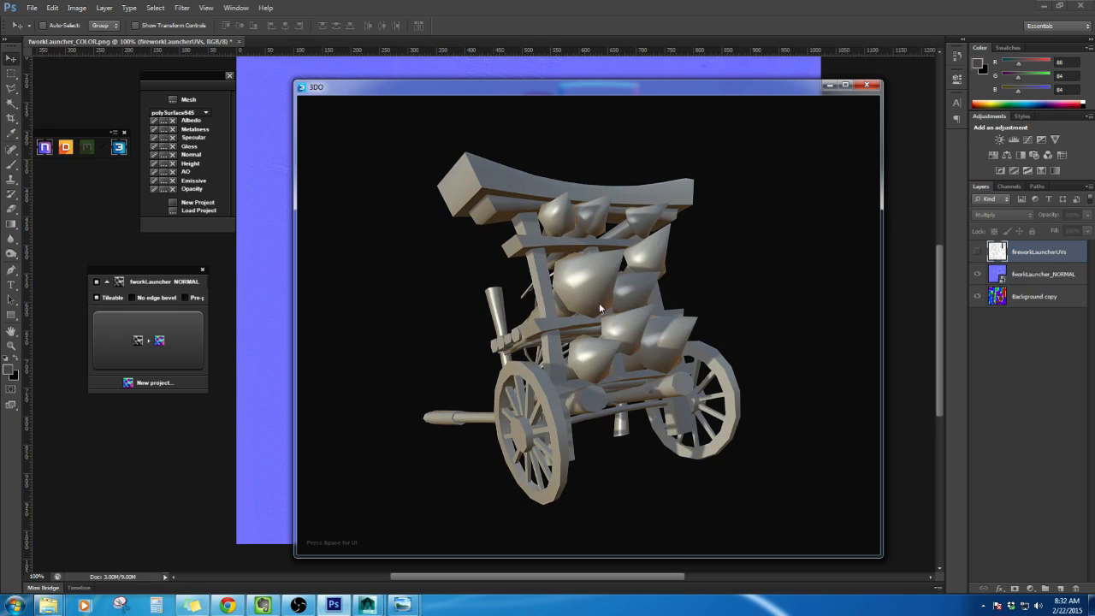
{"action": "left_click", "coordinate": [170, 351]}
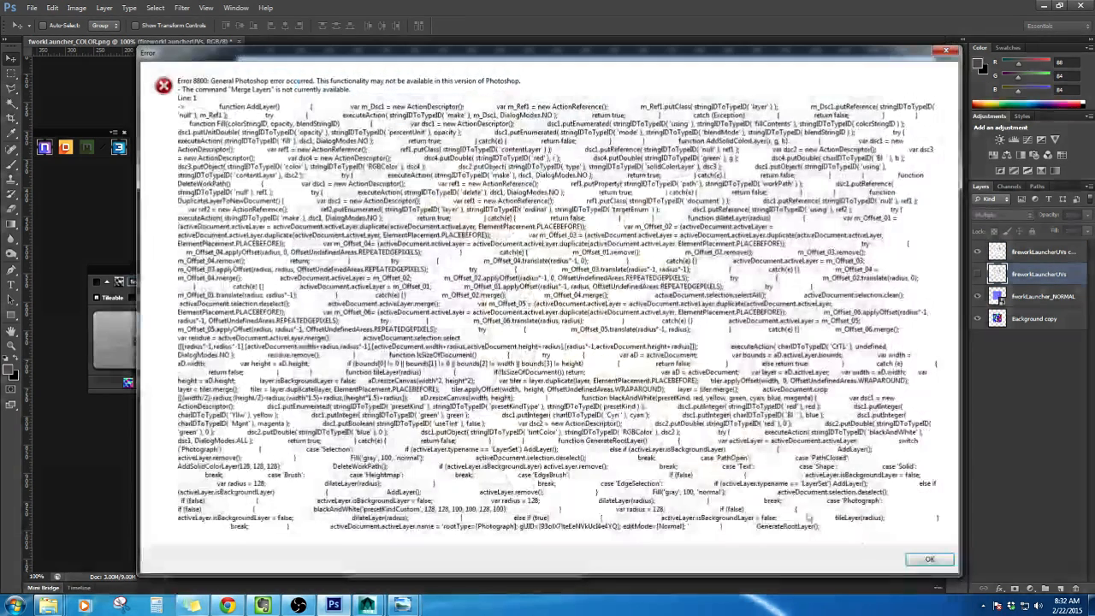
{"action": "left_click", "coordinate": [924, 558]}
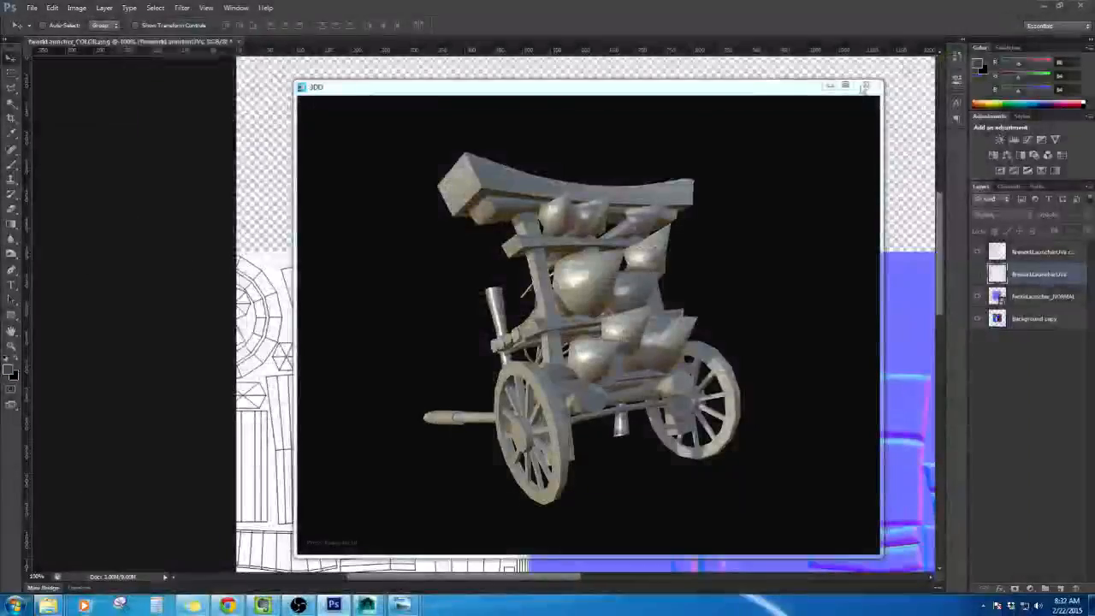
Step: Relaunch Quixel SUITE and undo the canvas enlargement and duplicated UV layer left by the NDO conversion
{"action": "left_click", "coordinate": [14, 606]}
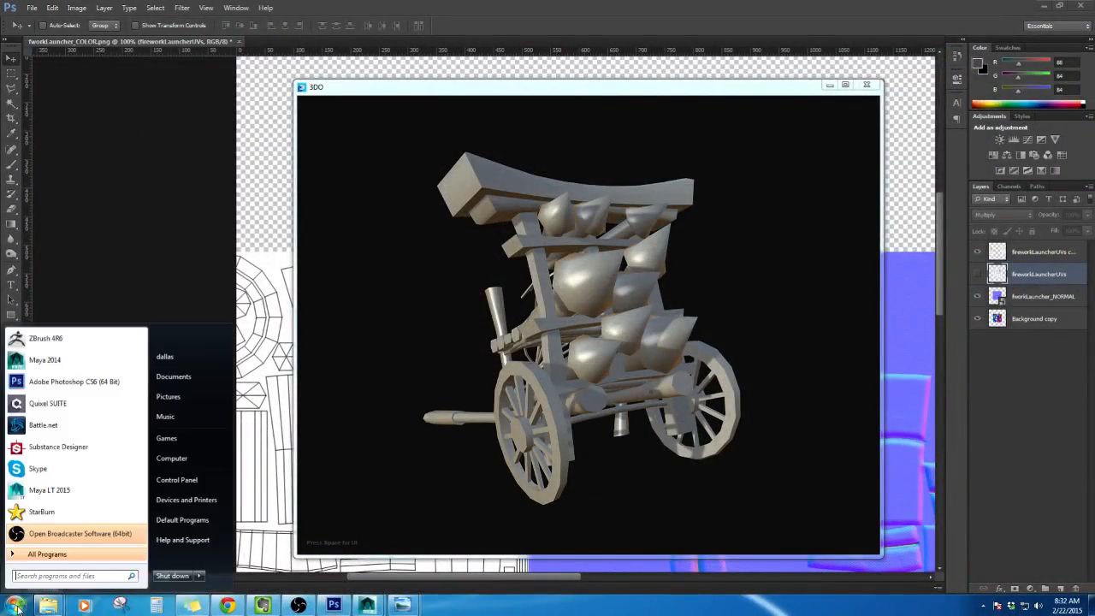
{"action": "left_click", "coordinate": [54, 408]}
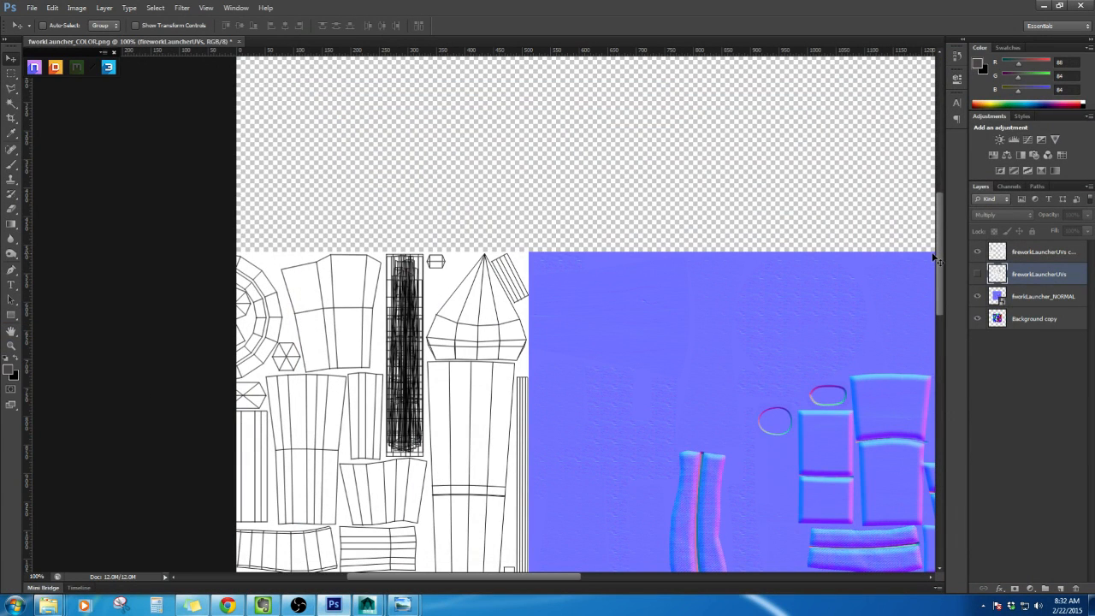
{"action": "left_click", "coordinate": [976, 252]}
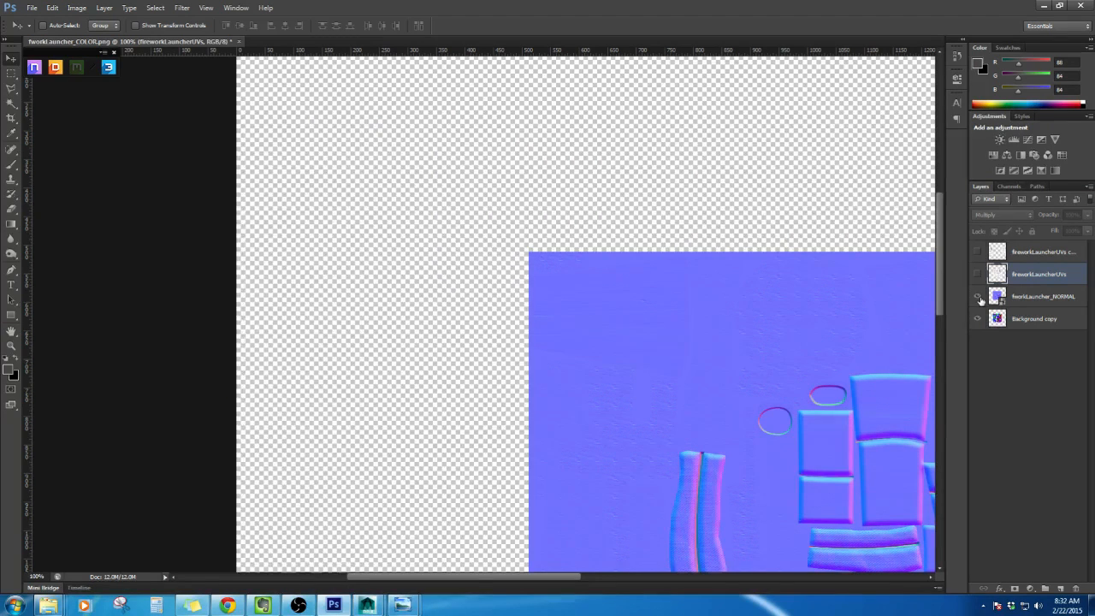
{"action": "key", "text": "ctrl+alt+z"}
{"action": "key", "text": "ctrl+alt+z"}
{"action": "key", "text": "ctrl+alt+z"}
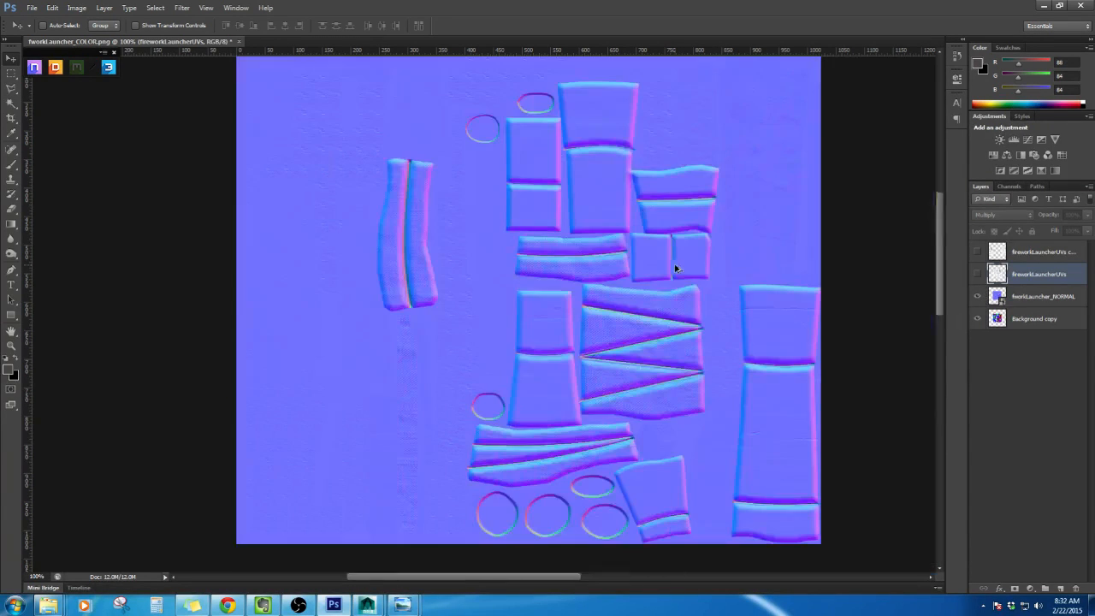
{"action": "scroll", "coordinate": [657, 341], "scroll_direction": "up", "scroll_amount": 2}
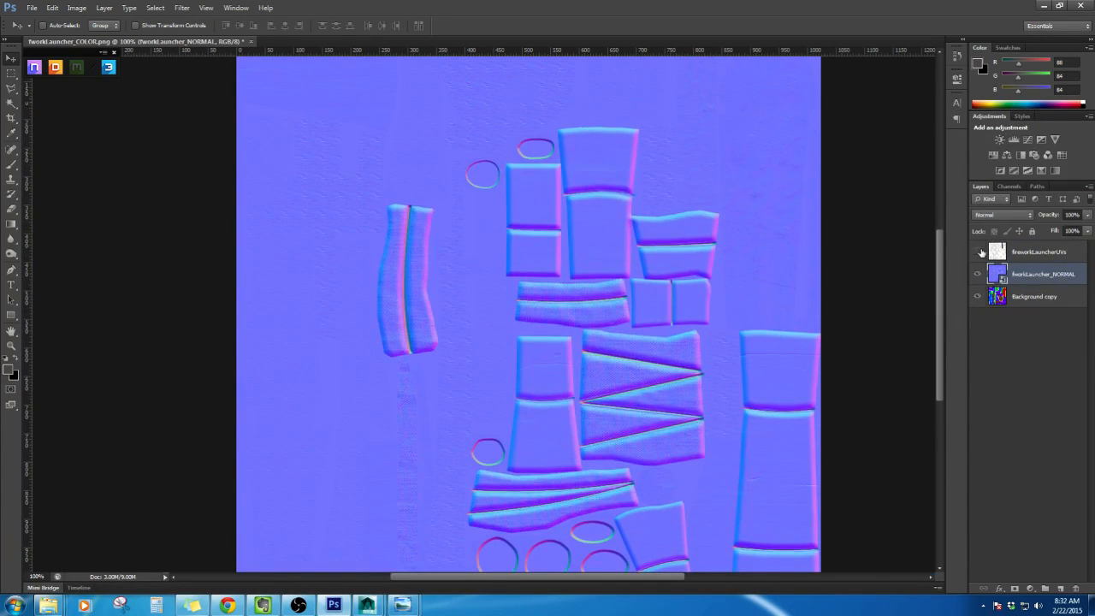
Step: Hide the fworkLauncher_NORMAL and Background copy layers, keeping fireworkLauncherUVs hidden and selected
{"action": "left_click", "coordinate": [979, 251]}
{"action": "left_click", "coordinate": [978, 252]}
{"action": "left_click_drag", "start_coordinate": [67, 53], "coordinate": [80, 69]}
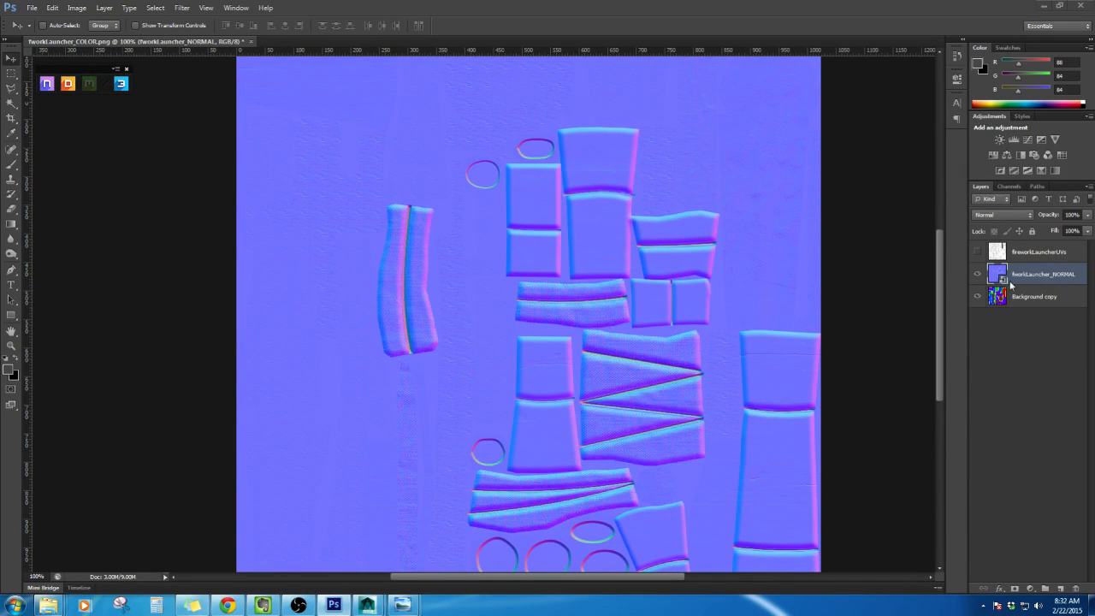
{"action": "left_click", "coordinate": [978, 274]}
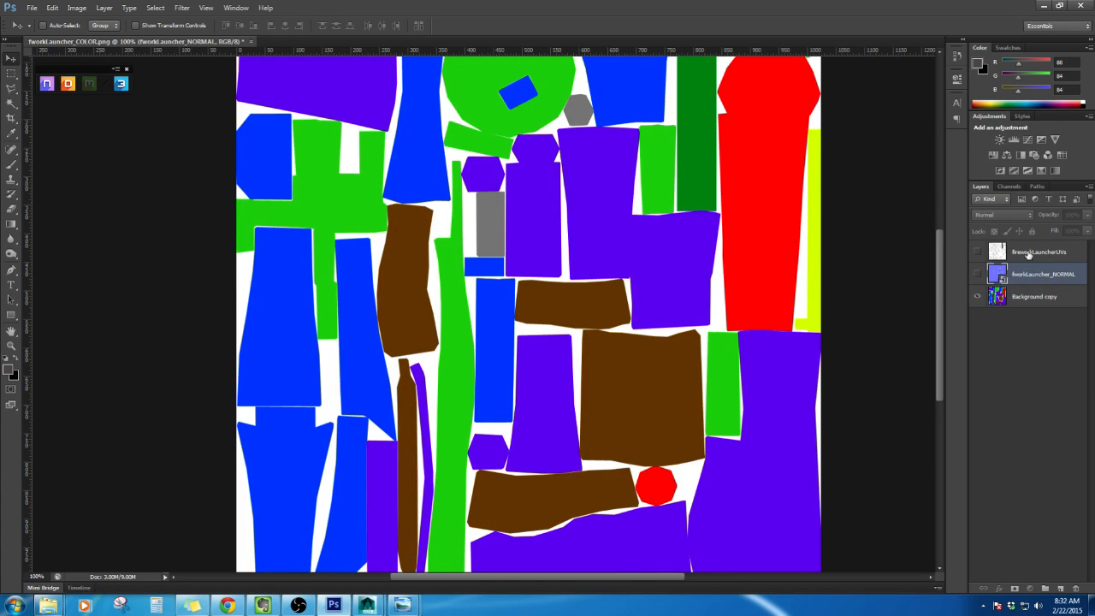
{"action": "left_click", "coordinate": [1029, 254]}
{"action": "left_click", "coordinate": [978, 296]}
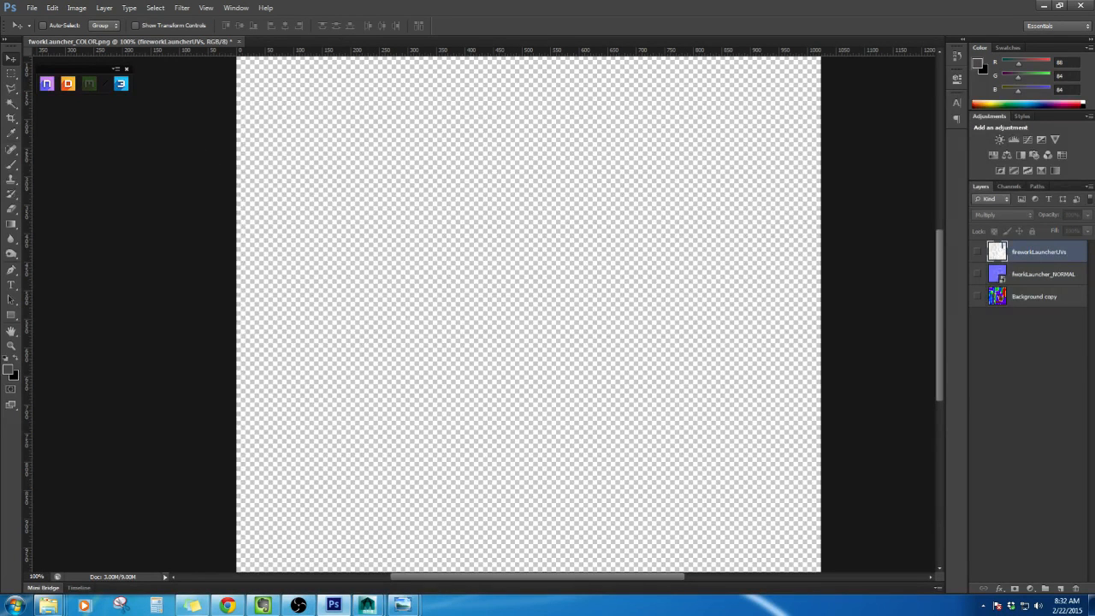
{"action": "left_click_drag", "start_coordinate": [53, 69], "coordinate": [68, 73]}
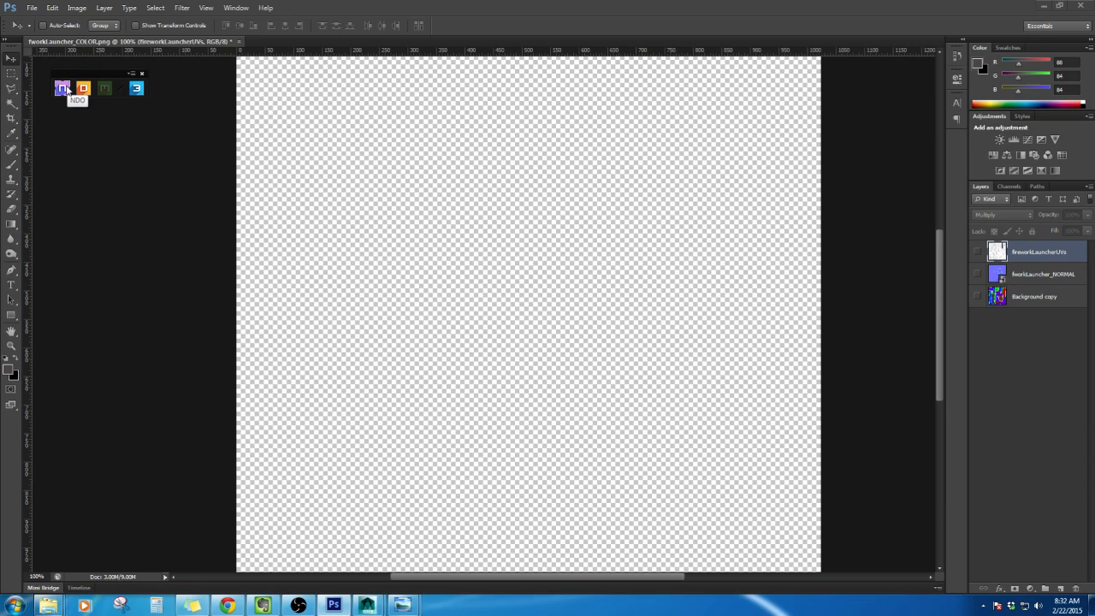
Step: Add a new layer above fireworkLauncherUVs, fill it with white and convert it to a normal map with NDO
{"action": "left_click", "coordinate": [1061, 589]}
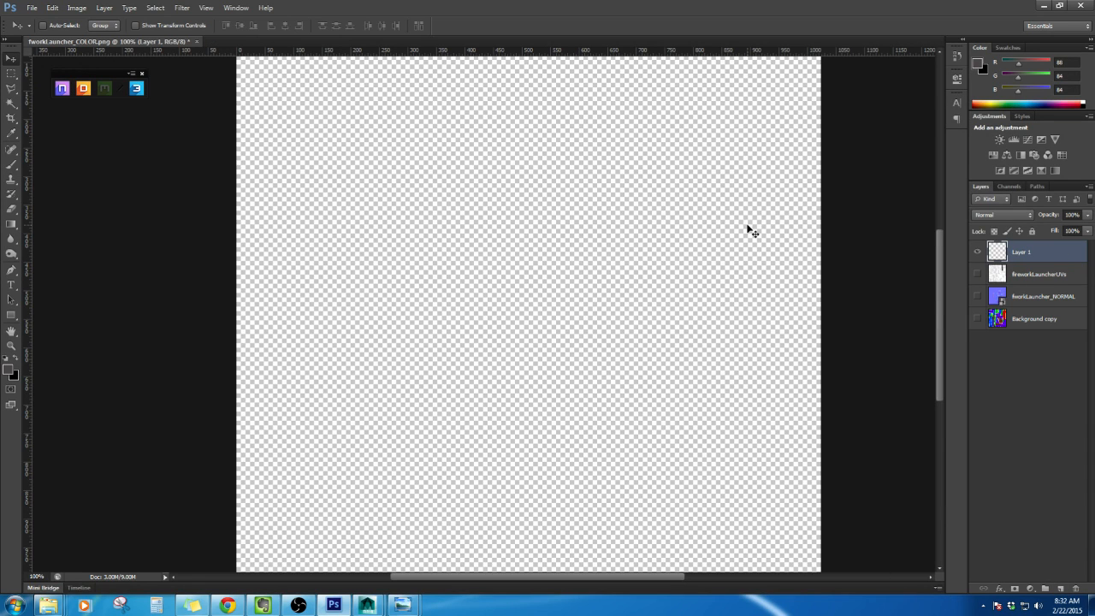
{"action": "key", "text": "shift+F5"}
{"action": "left_click", "coordinate": [524, 187]}
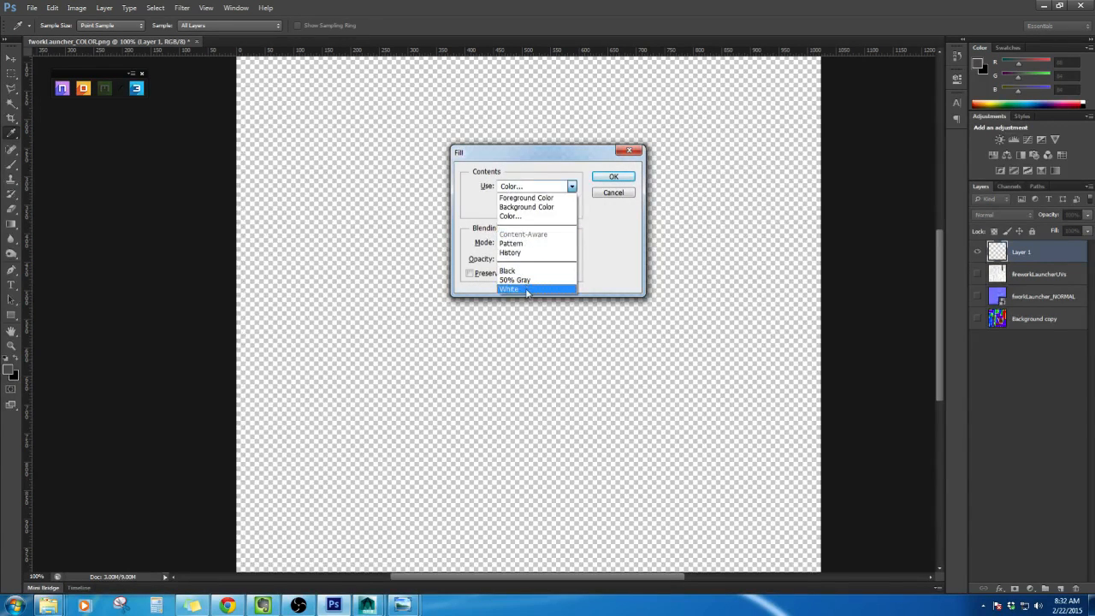
{"action": "left_click", "coordinate": [529, 289]}
{"action": "left_click", "coordinate": [612, 177]}
{"action": "left_click", "coordinate": [72, 90]}
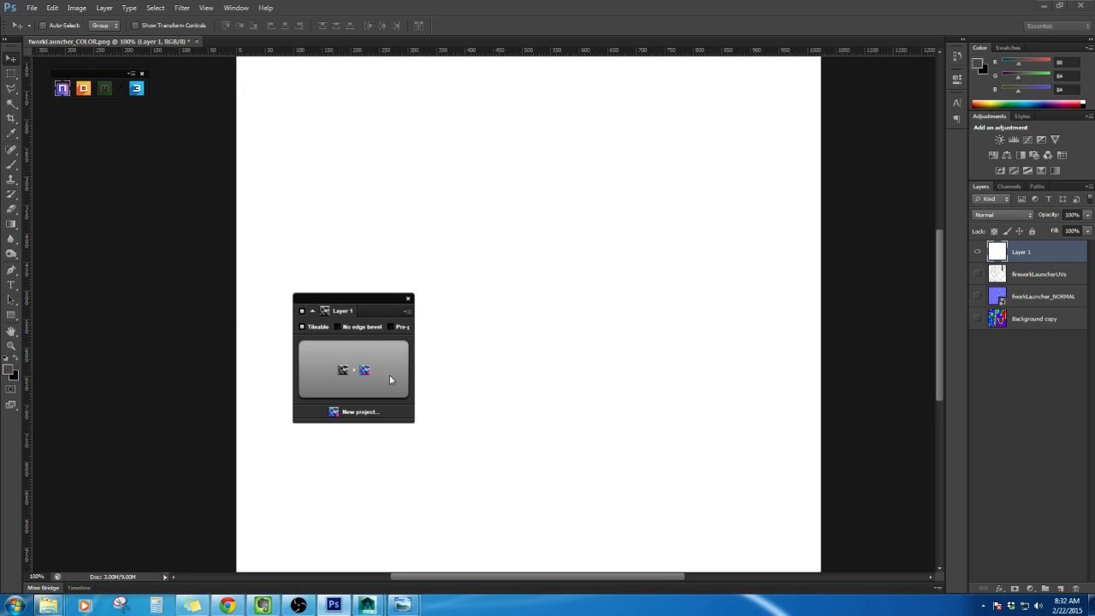
{"action": "left_click", "coordinate": [387, 376]}
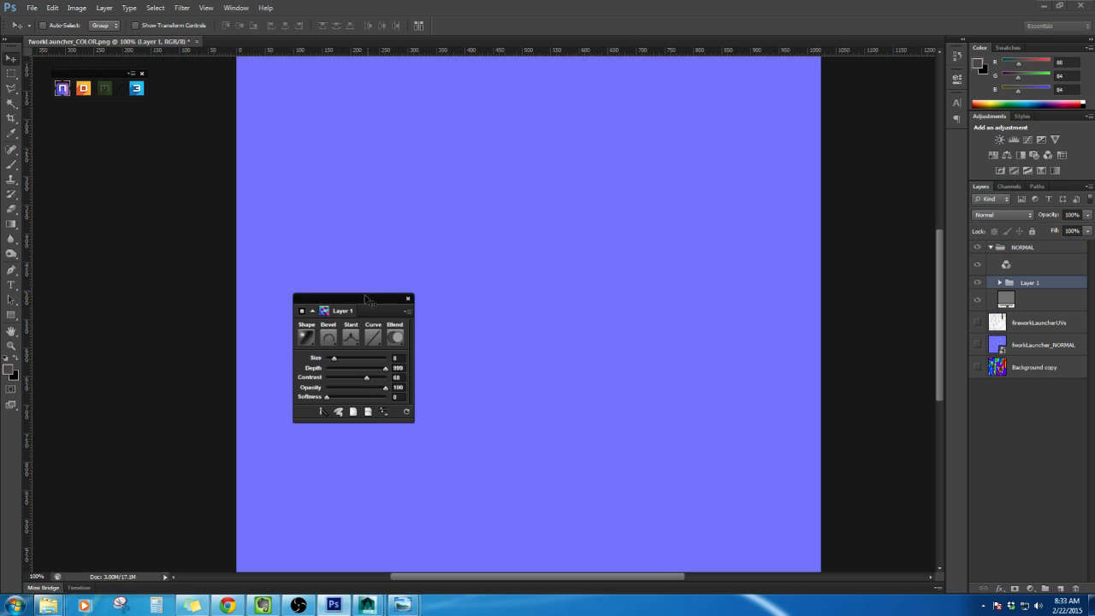
Step: Open 3DO with its custom loader and load fireworkLauncher.obj from the VID folder as the mesh
{"action": "left_click", "coordinate": [136, 89]}
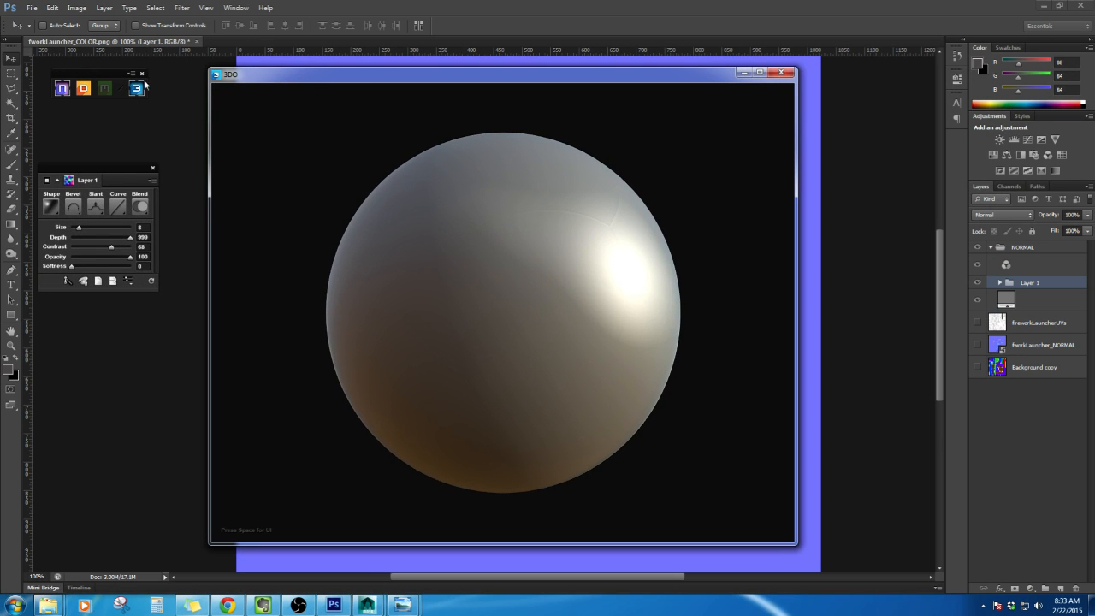
{"action": "right_click", "coordinate": [137, 88]}
{"action": "left_click", "coordinate": [179, 178]}
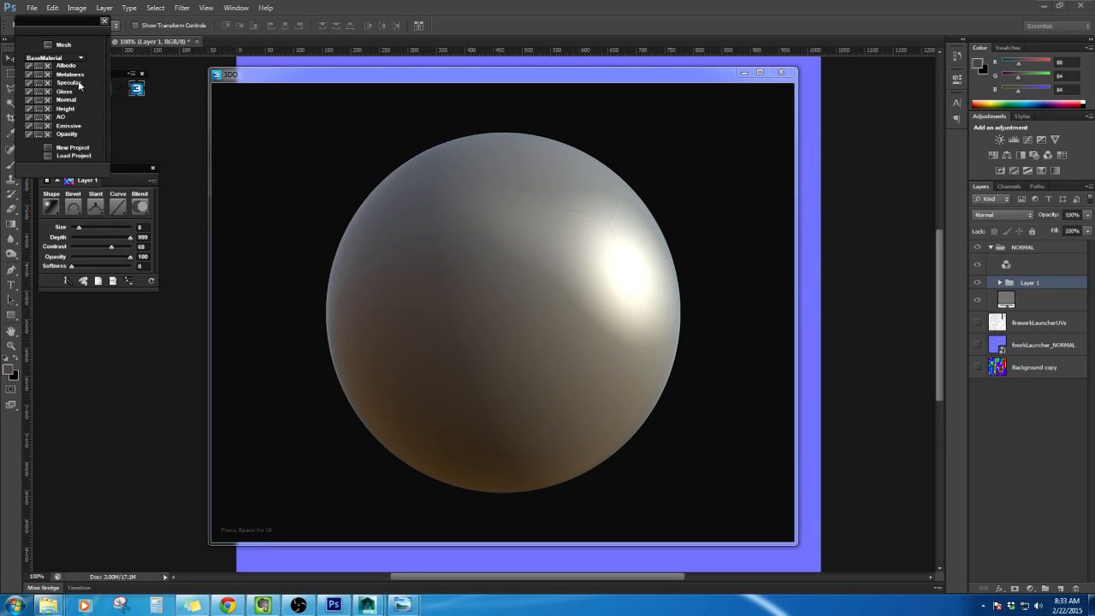
{"action": "left_click", "coordinate": [47, 45]}
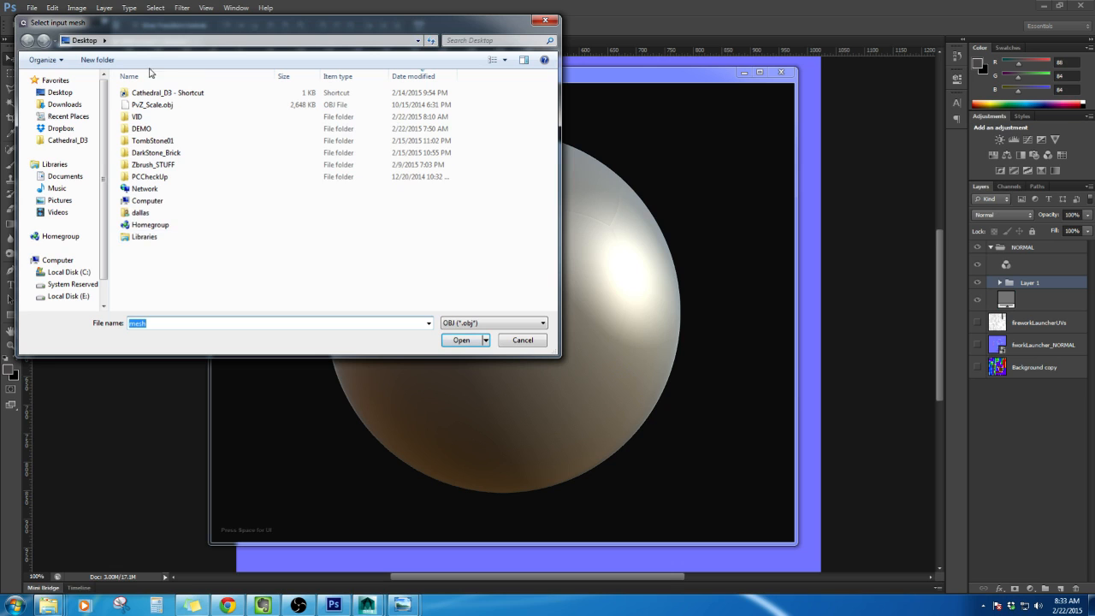
{"action": "left_click_drag", "start_coordinate": [225, 26], "coordinate": [350, 98]}
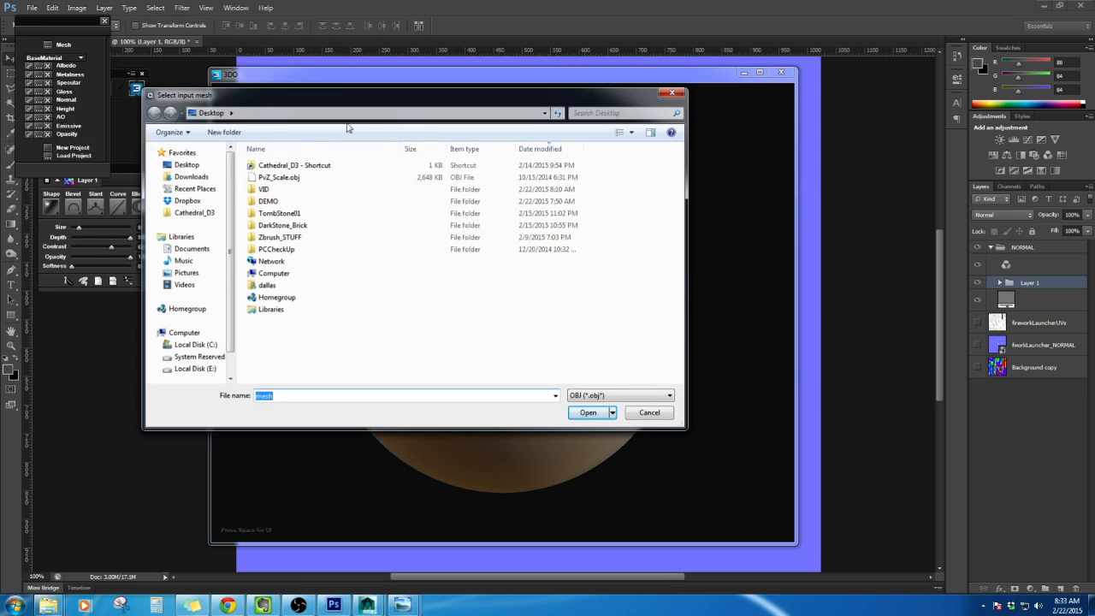
{"action": "left_click", "coordinate": [269, 190]}
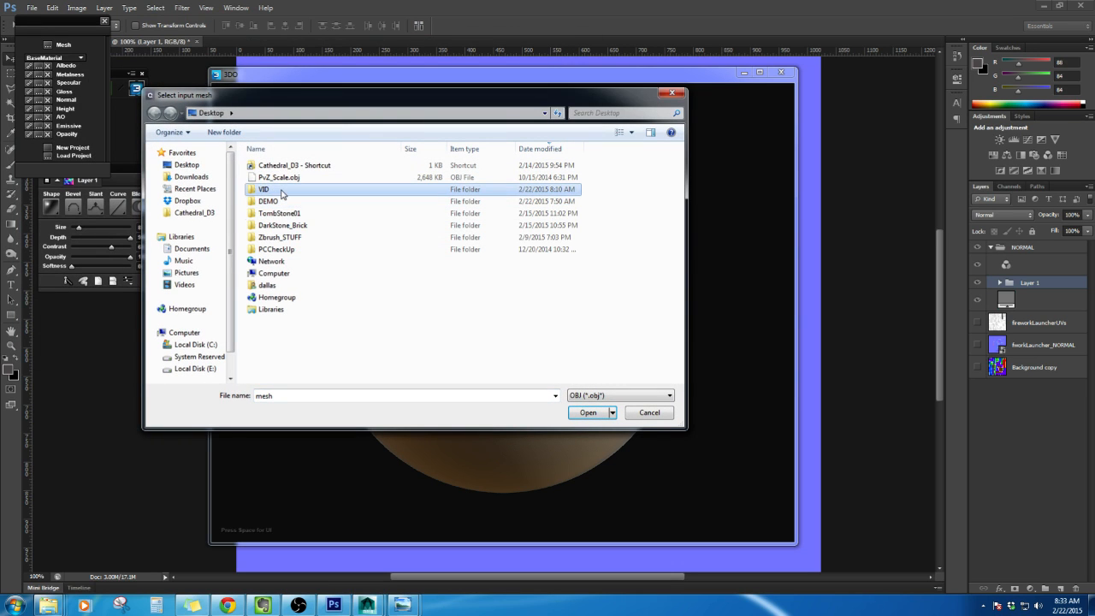
{"action": "double_click", "coordinate": [282, 190]}
{"action": "double_click", "coordinate": [281, 181]}
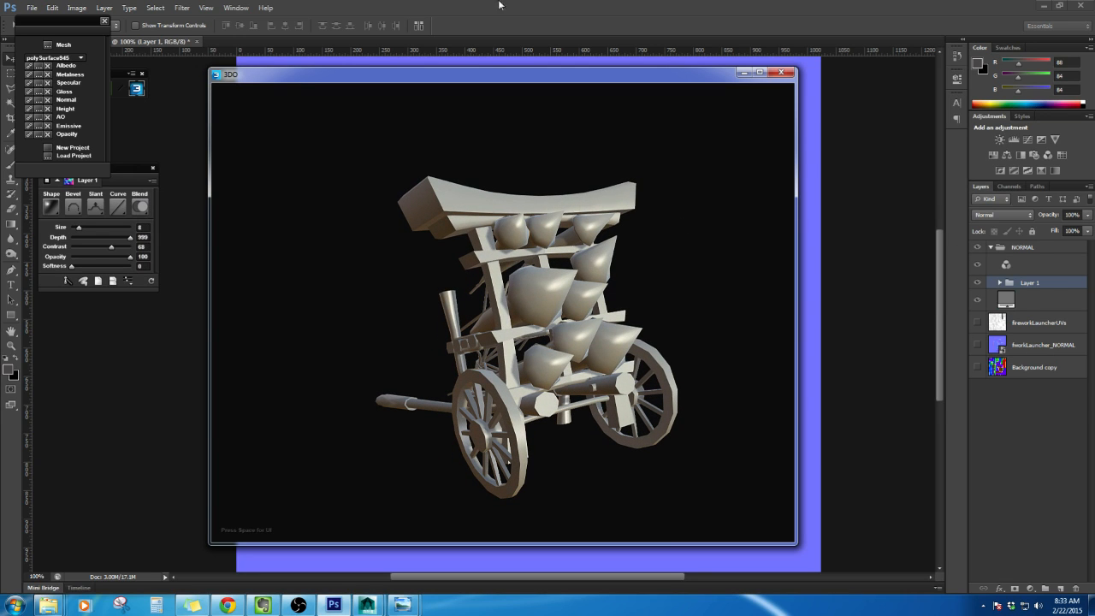
Step: Try to load the fireworkLauncher folder inside VID as the 3DO project
{"action": "left_click_drag", "start_coordinate": [52, 28], "coordinate": [147, 105]}
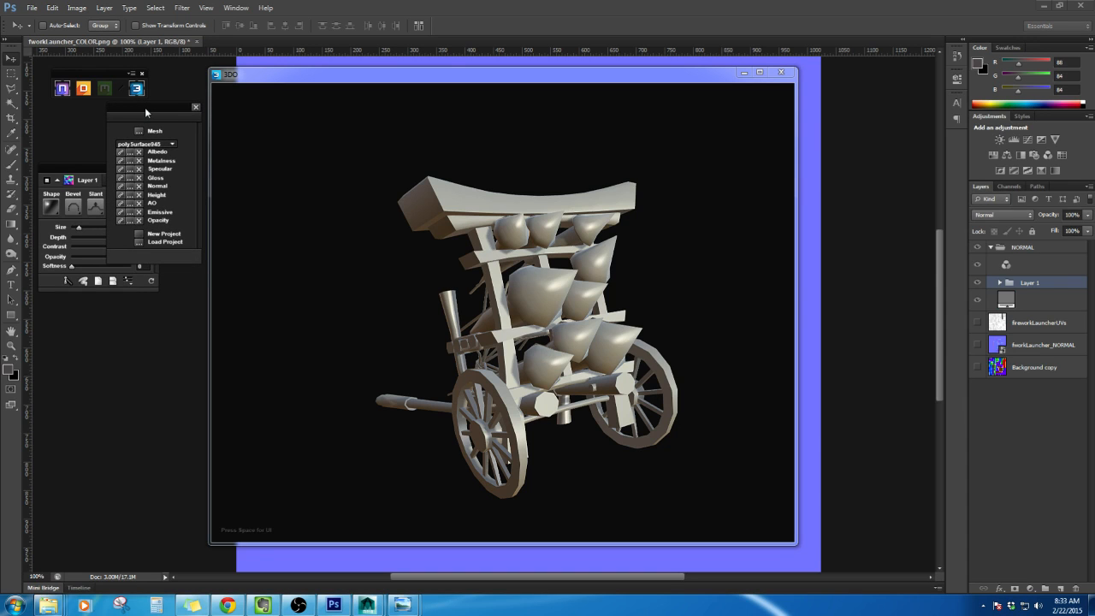
{"action": "mouse_move", "coordinate": [376, 221]}
{"action": "left_mouse_down"}
{"action": "mouse_move", "coordinate": [369, 188]}
{"action": "mouse_move", "coordinate": [359, 224]}
{"action": "left_mouse_up"}
{"action": "left_click", "coordinate": [137, 242]}
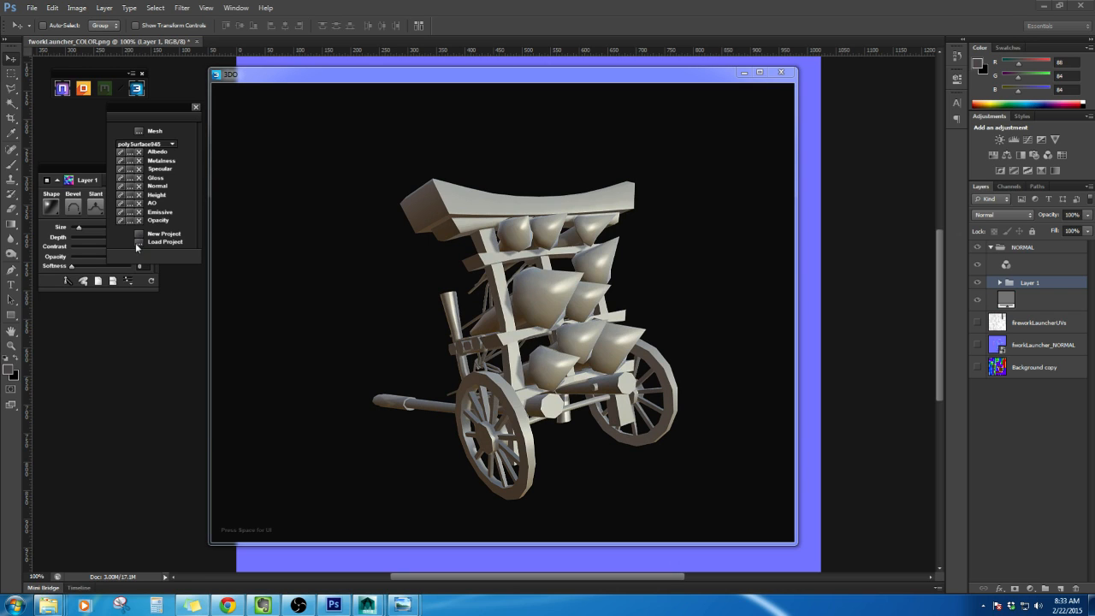
{"action": "scroll", "coordinate": [614, 338], "scroll_direction": "down", "scroll_amount": 1}
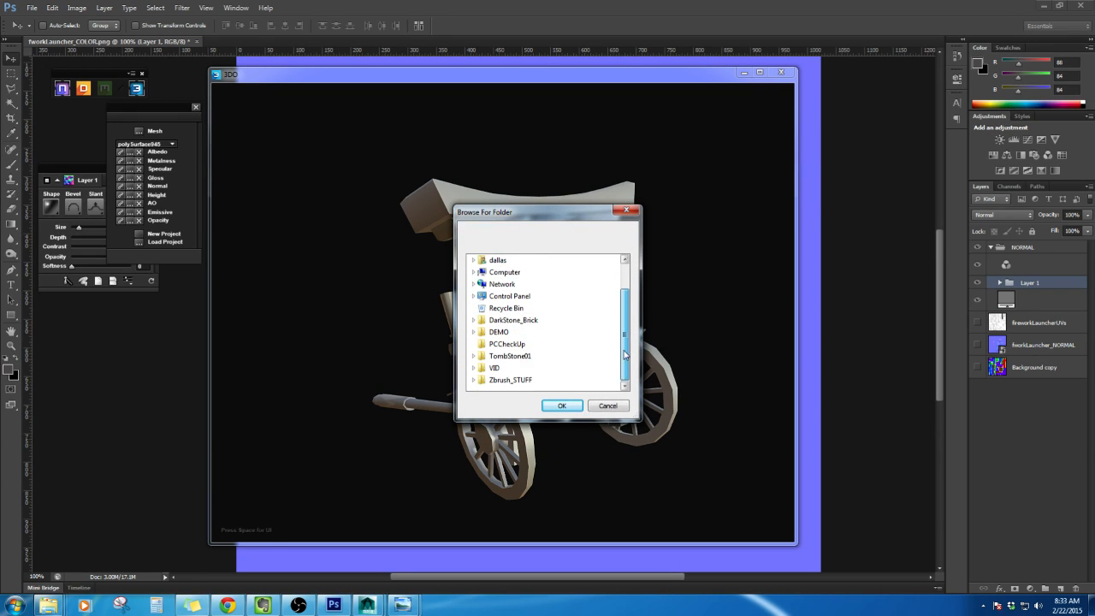
{"action": "scroll", "coordinate": [607, 342], "scroll_direction": "up", "scroll_amount": 1}
{"action": "left_click", "coordinate": [477, 298]}
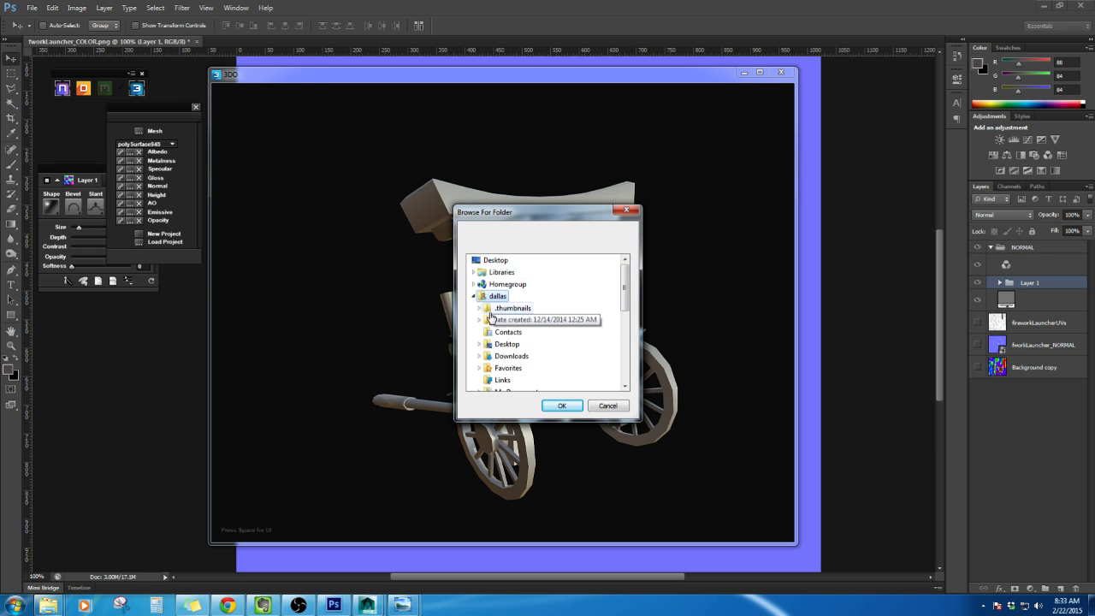
{"action": "left_click", "coordinate": [496, 261]}
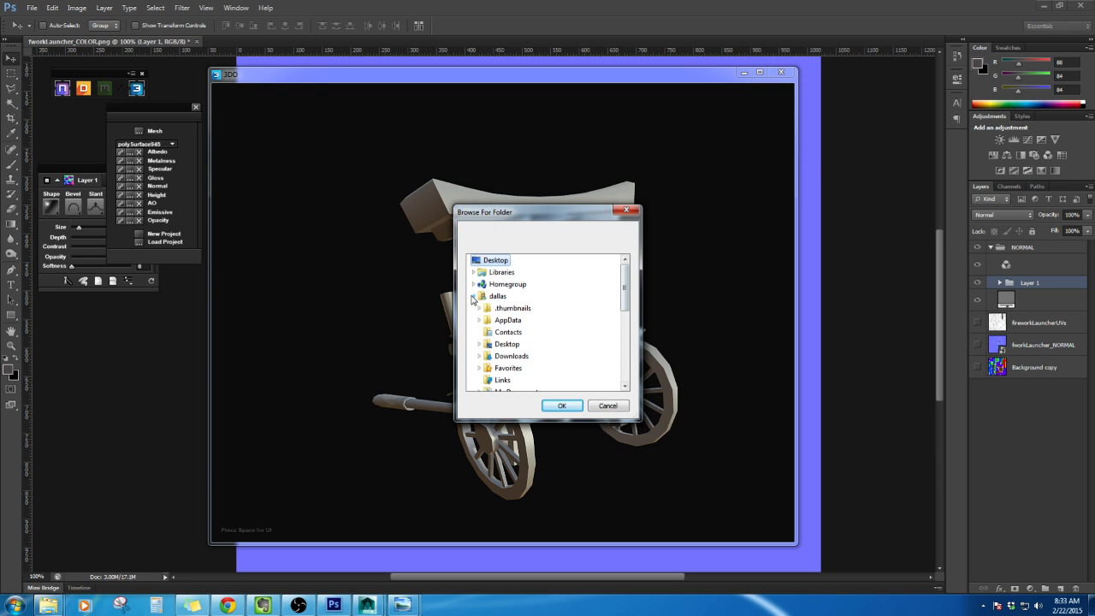
{"action": "left_click", "coordinate": [473, 297]}
{"action": "scroll", "coordinate": [624, 309], "scroll_direction": "down", "scroll_amount": 1}
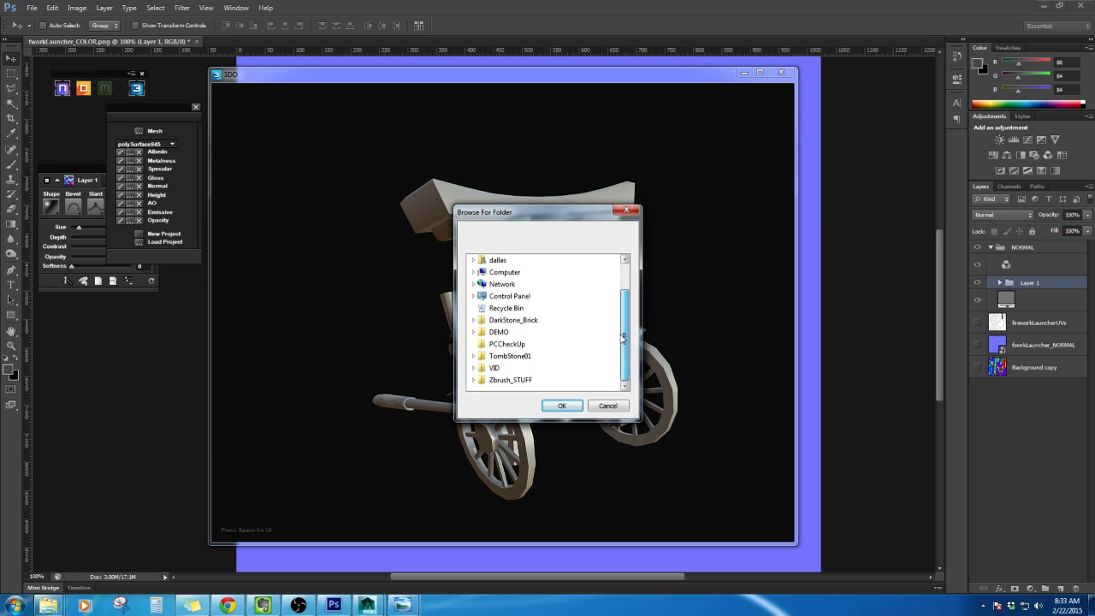
{"action": "left_click", "coordinate": [496, 369]}
{"action": "left_click", "coordinate": [519, 355]}
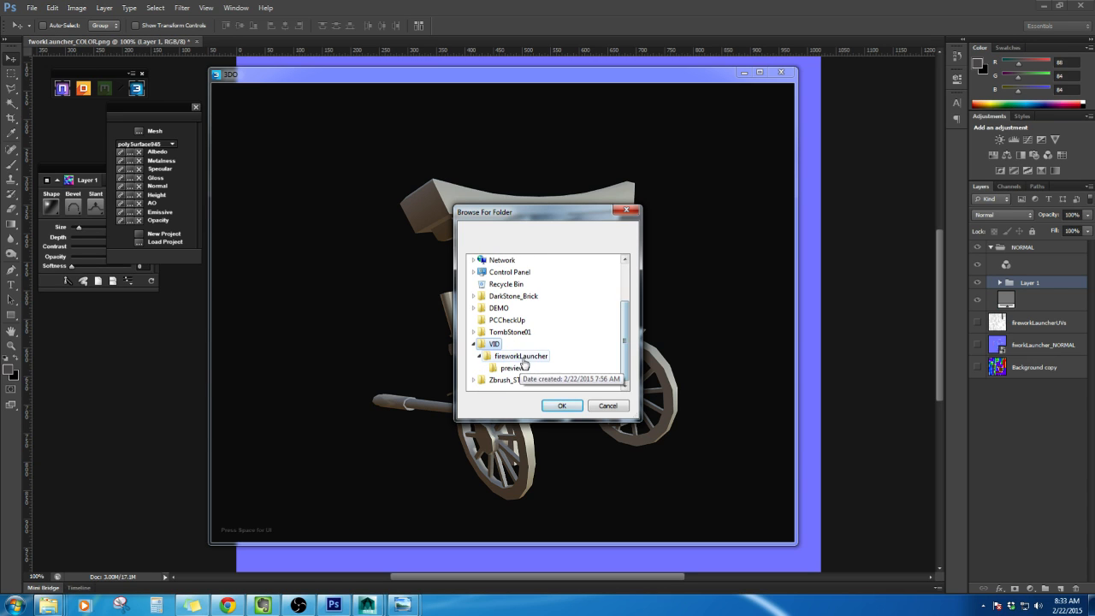
{"action": "left_click", "coordinate": [553, 406]}
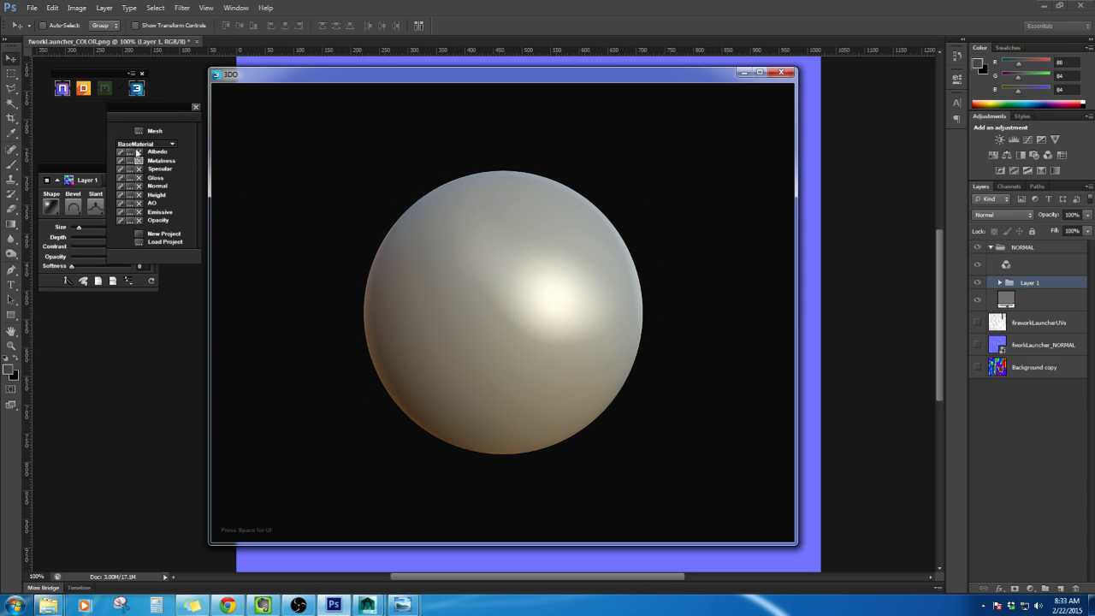
Step: Move the custom loader clear of the NDO panel and reload fireworkLauncher.obj as the preview mesh
{"action": "left_click", "coordinate": [175, 114]}
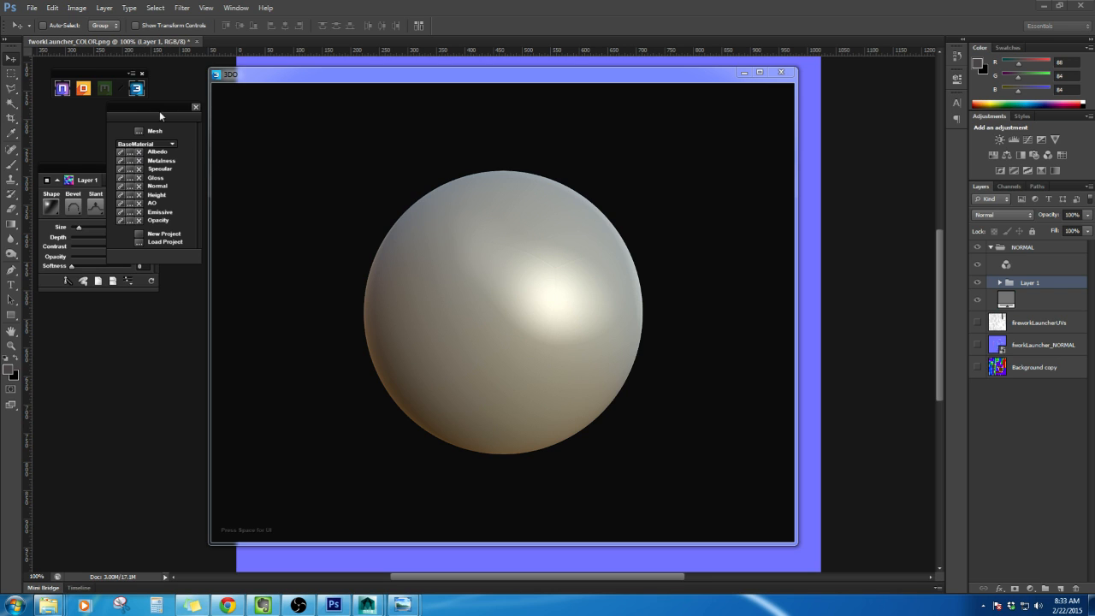
{"action": "left_click", "coordinate": [341, 166]}
{"action": "left_click_drag", "start_coordinate": [157, 103], "coordinate": [230, 112]}
{"action": "left_click", "coordinate": [212, 140]}
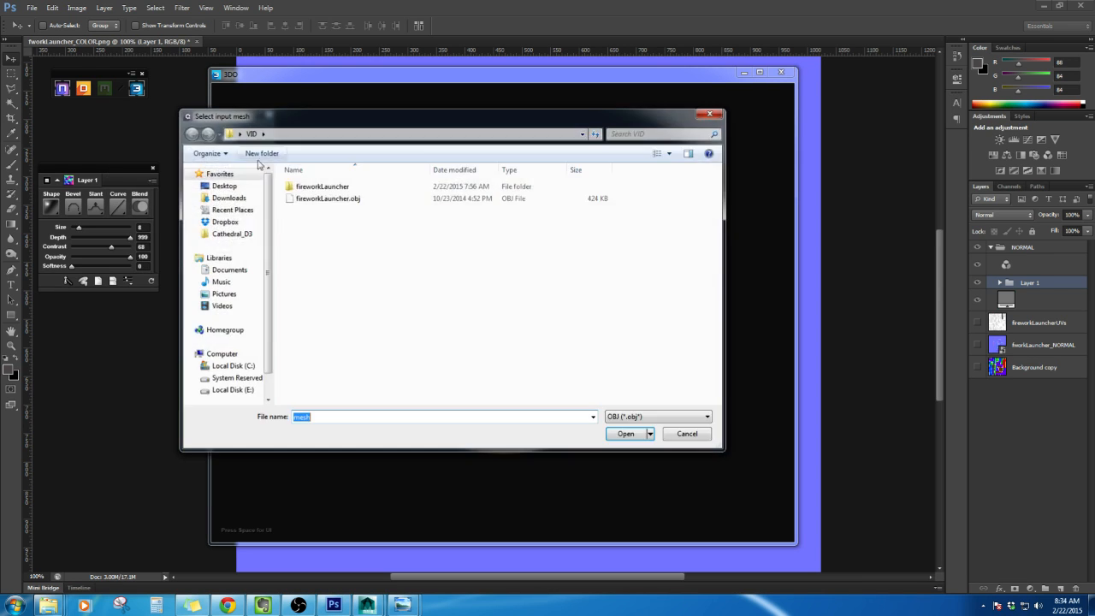
{"action": "double_click", "coordinate": [331, 197]}
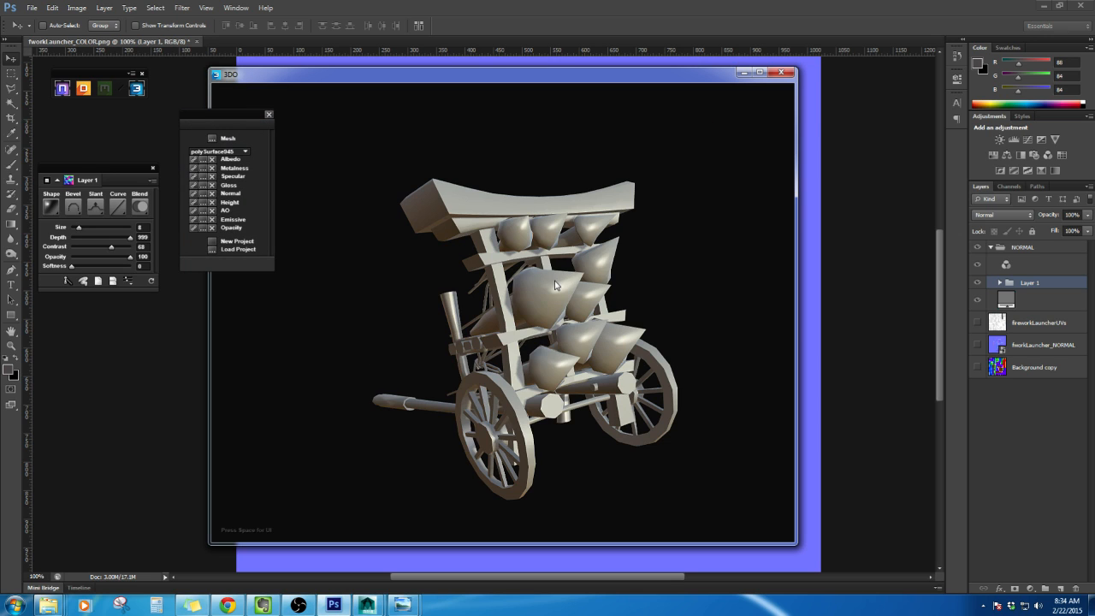
Step: Load the previewer folder inside VID's fireworkLauncher folder as the 3DO project
{"action": "left_click", "coordinate": [214, 251]}
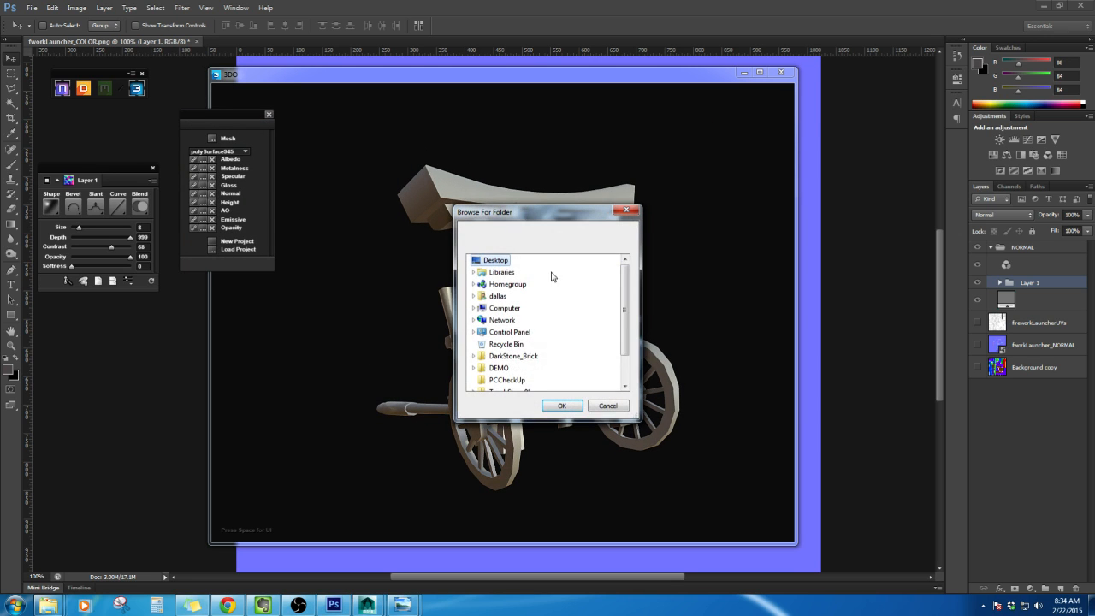
{"action": "scroll", "coordinate": [500, 366], "scroll_direction": "down", "scroll_amount": 1}
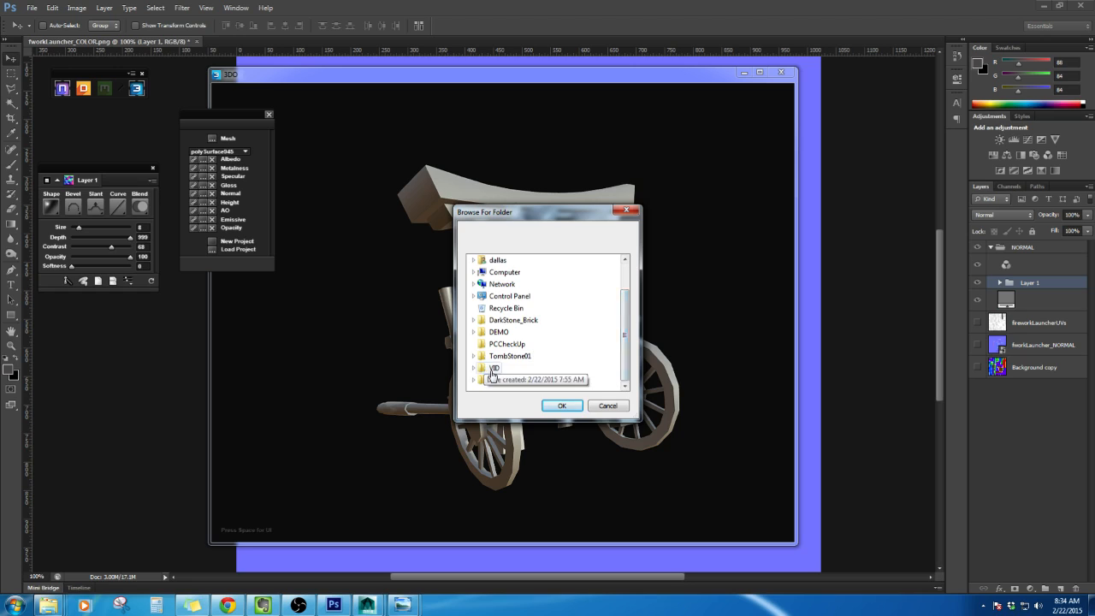
{"action": "left_click", "coordinate": [492, 371]}
{"action": "left_click_drag", "start_coordinate": [625, 332], "coordinate": [624, 354]}
{"action": "left_click", "coordinate": [516, 357]}
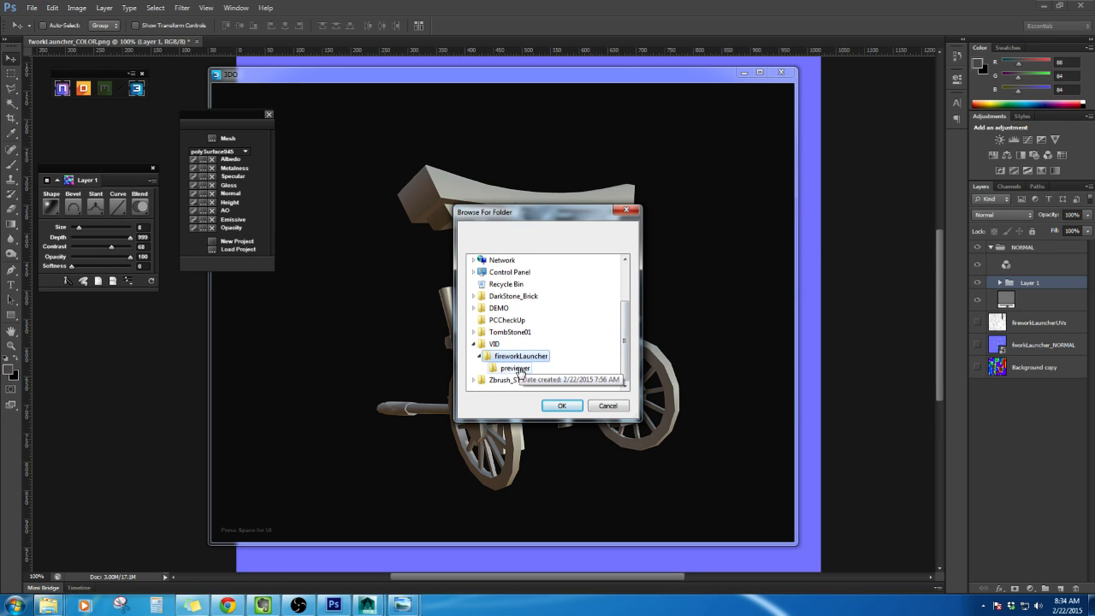
{"action": "left_click", "coordinate": [516, 369]}
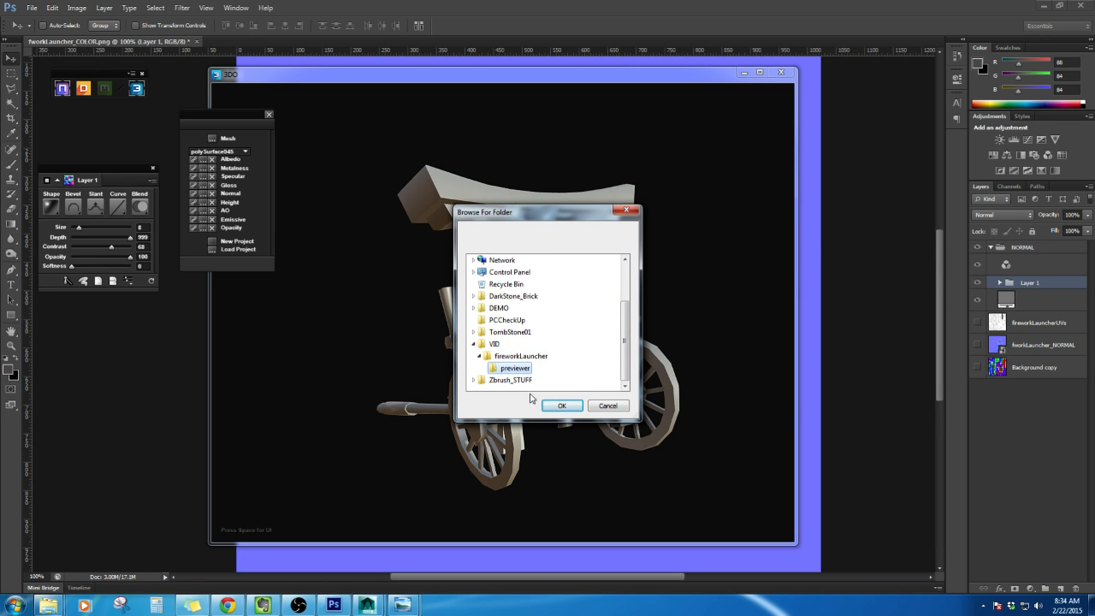
{"action": "left_click", "coordinate": [561, 406]}
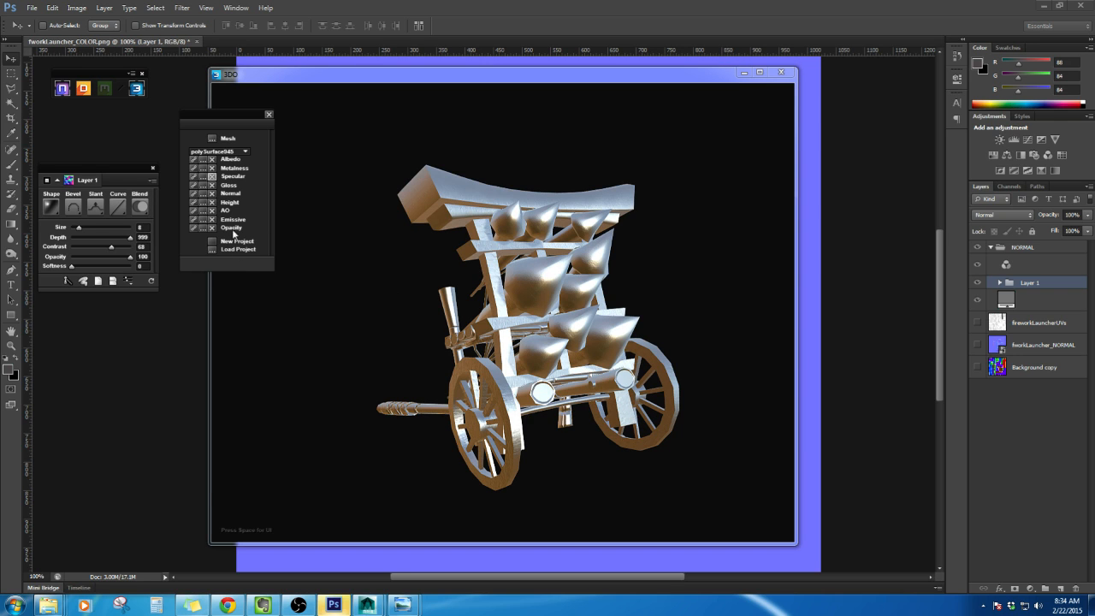
Step: Load the parent fireworkLauncher folder inside VID as the 3DO project in place of its previewer subfolder
{"action": "left_click", "coordinate": [214, 249]}
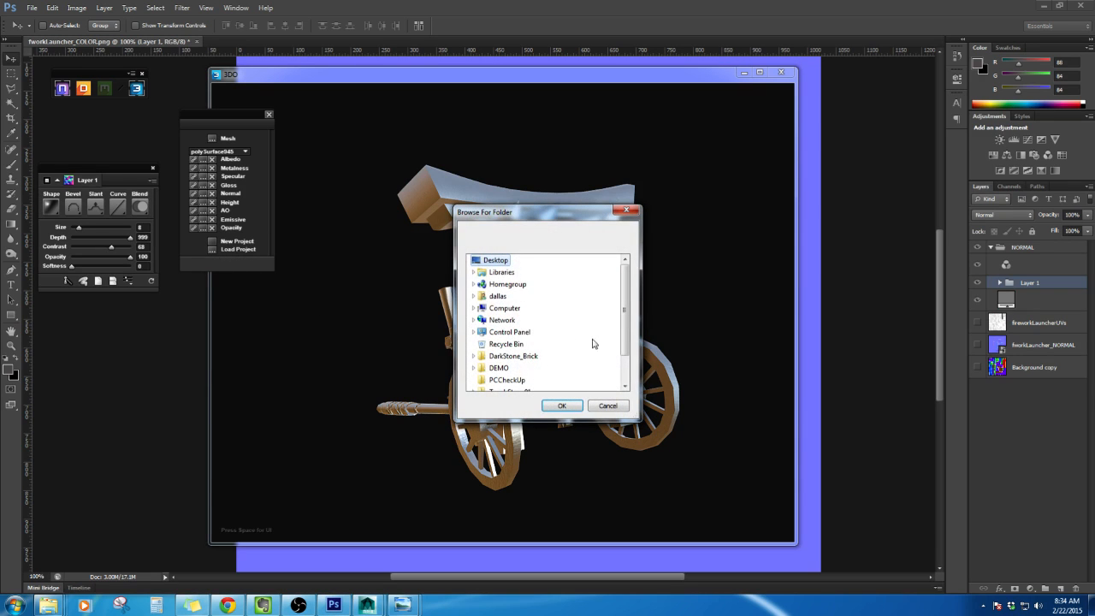
{"action": "scroll", "coordinate": [591, 342], "scroll_direction": "down", "scroll_amount": 1}
{"action": "left_click", "coordinate": [473, 369]}
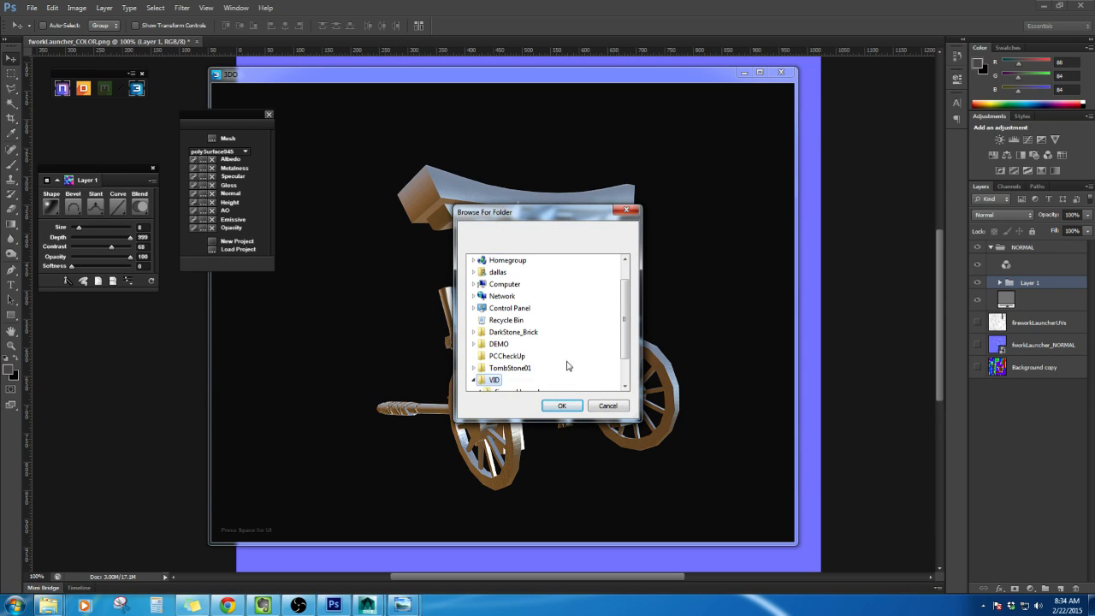
{"action": "scroll", "coordinate": [567, 365], "scroll_direction": "down", "scroll_amount": 1}
{"action": "left_click", "coordinate": [528, 367]}
{"action": "left_click", "coordinate": [521, 356]}
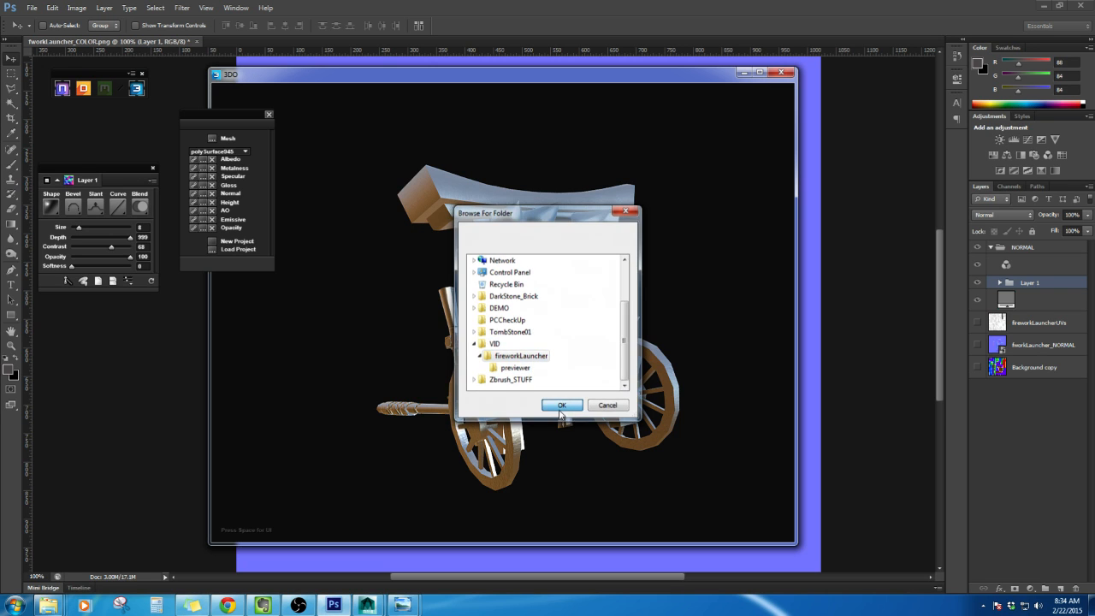
{"action": "left_click", "coordinate": [561, 406]}
{"action": "left_click_drag", "start_coordinate": [485, 306], "coordinate": [290, 195]}
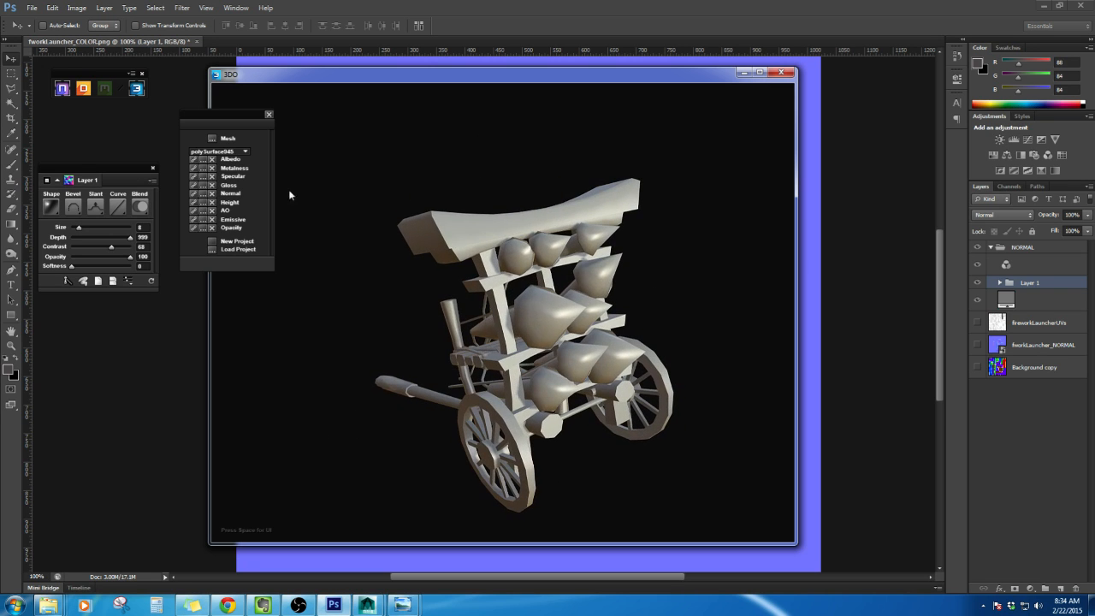
Step: Minimize the 3DO preview window and park the custom loader beneath the NDO panel, clear of the canvas
{"action": "left_click_drag", "start_coordinate": [227, 120], "coordinate": [216, 174]}
{"action": "left_click_drag", "start_coordinate": [421, 254], "coordinate": [446, 256]}
{"action": "left_click", "coordinate": [182, 188]}
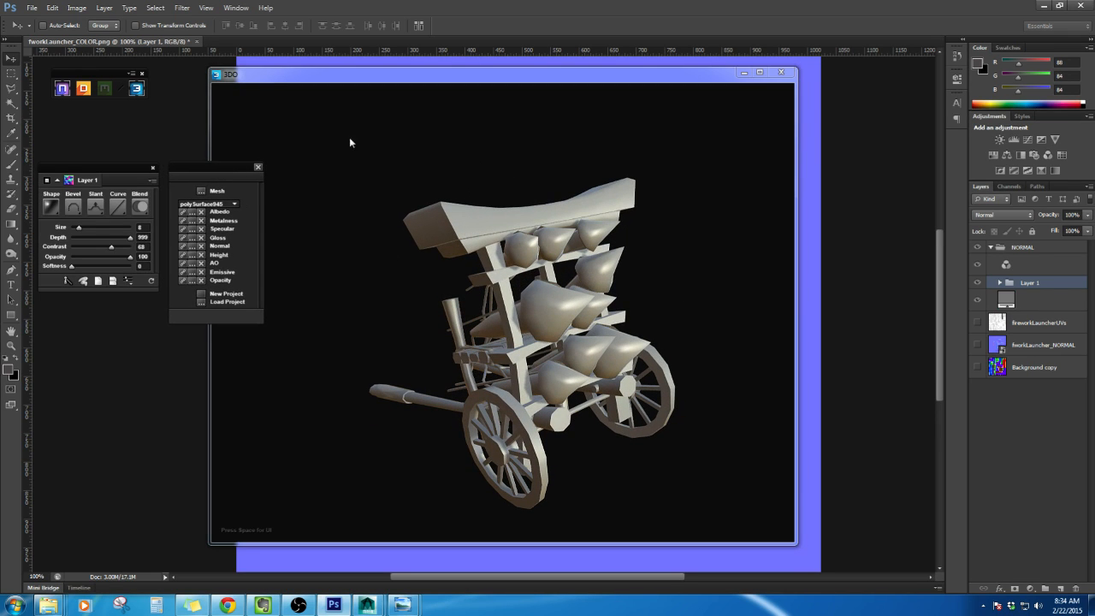
{"action": "left_click", "coordinate": [419, 77]}
{"action": "left_click", "coordinate": [452, 5]}
{"action": "left_click_drag", "start_coordinate": [550, 80], "coordinate": [563, 112]}
{"action": "left_click", "coordinate": [552, 6]}
{"action": "left_click", "coordinate": [775, 104]}
{"action": "left_click", "coordinate": [758, 104]}
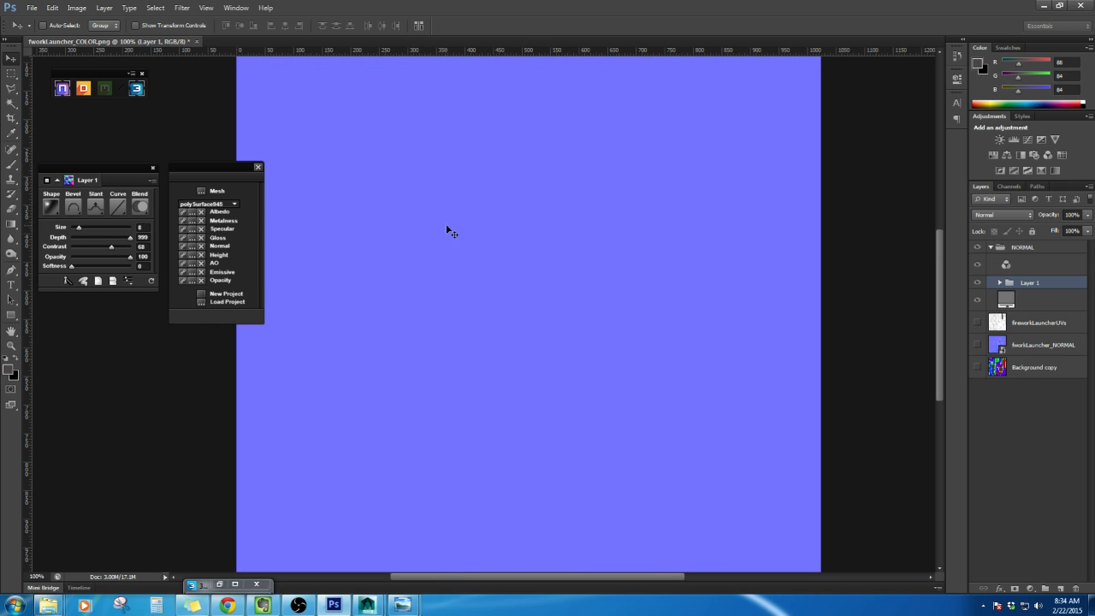
{"action": "left_click_drag", "start_coordinate": [228, 173], "coordinate": [127, 369]}
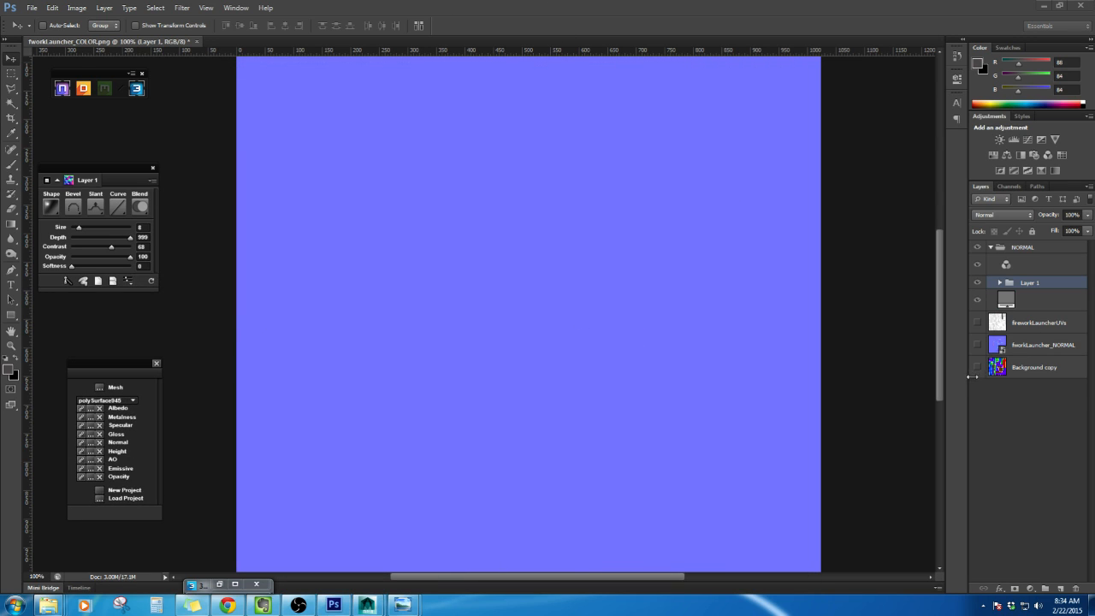
Step: Show the fireworkLauncherUVs layer above the NORMAL group and marquee-select a tall rectangle inside the large tapered UV shell below the upper-left strips
{"action": "left_click", "coordinate": [977, 322]}
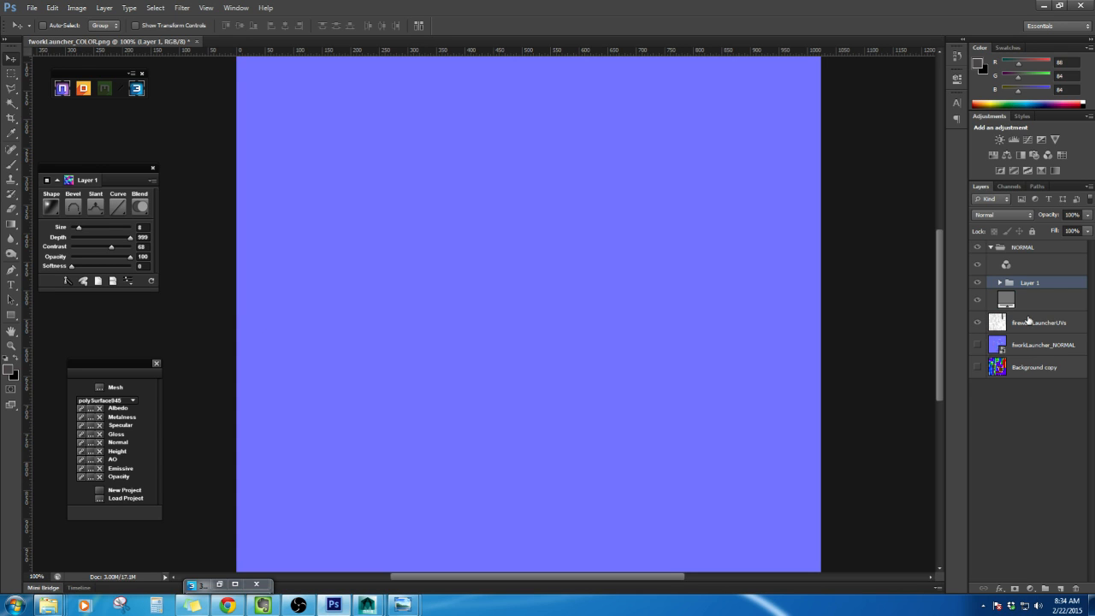
{"action": "left_click_drag", "start_coordinate": [1027, 320], "coordinate": [1038, 247]}
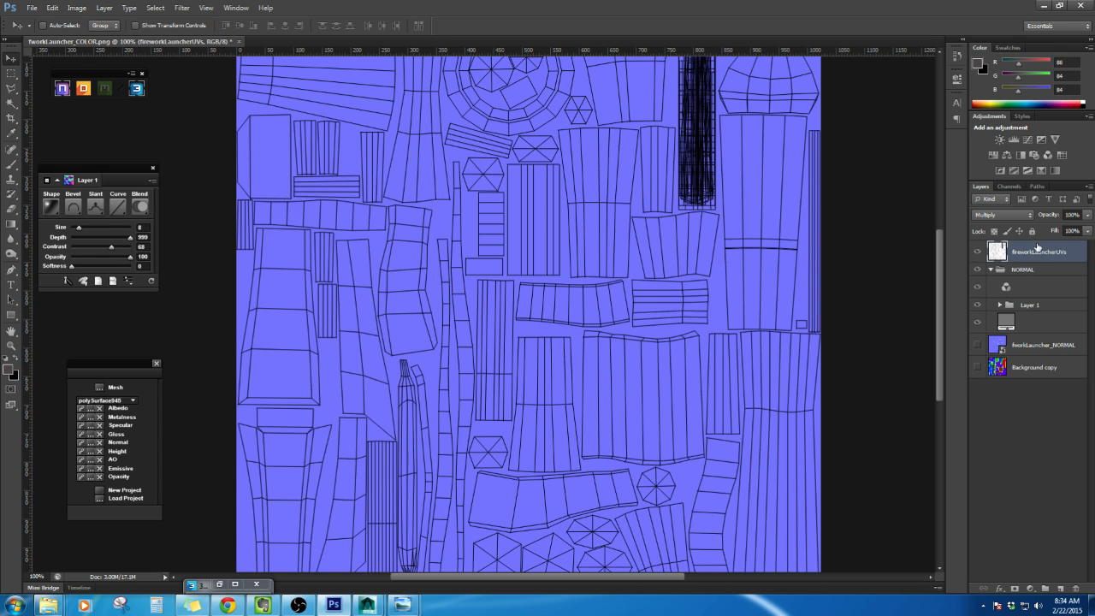
{"action": "key", "text": "m"}
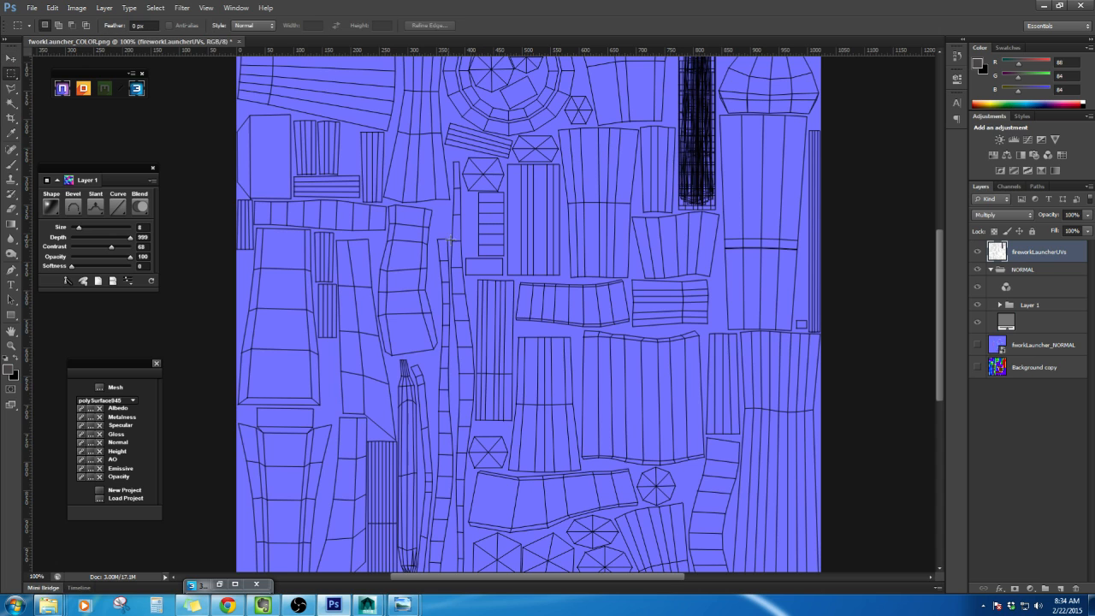
{"action": "left_click_drag", "start_coordinate": [278, 334], "coordinate": [364, 293]}
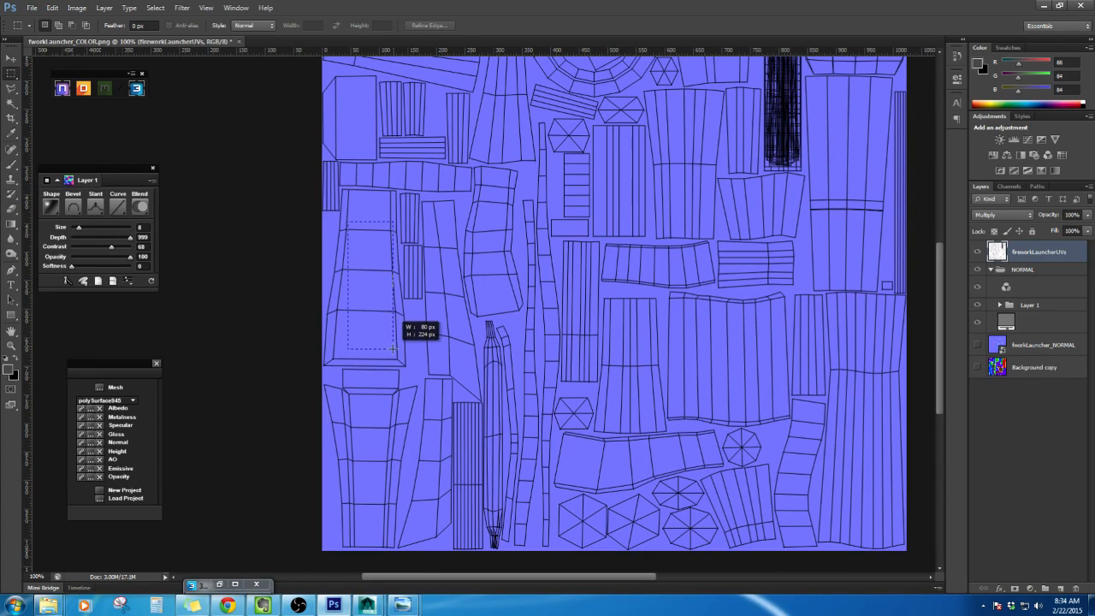
{"action": "left_click_drag", "start_coordinate": [386, 338], "coordinate": [388, 339]}
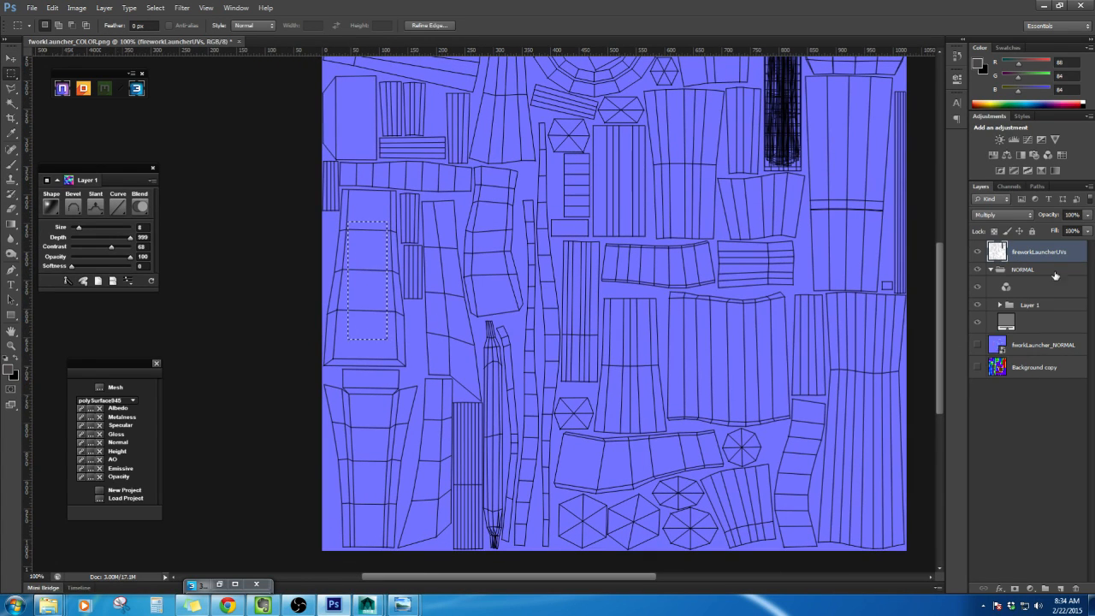
Step: Add a new layer above Layer 1 in the NORMAL group and name it test
{"action": "left_click", "coordinate": [1055, 272]}
{"action": "left_click", "coordinate": [1009, 306]}
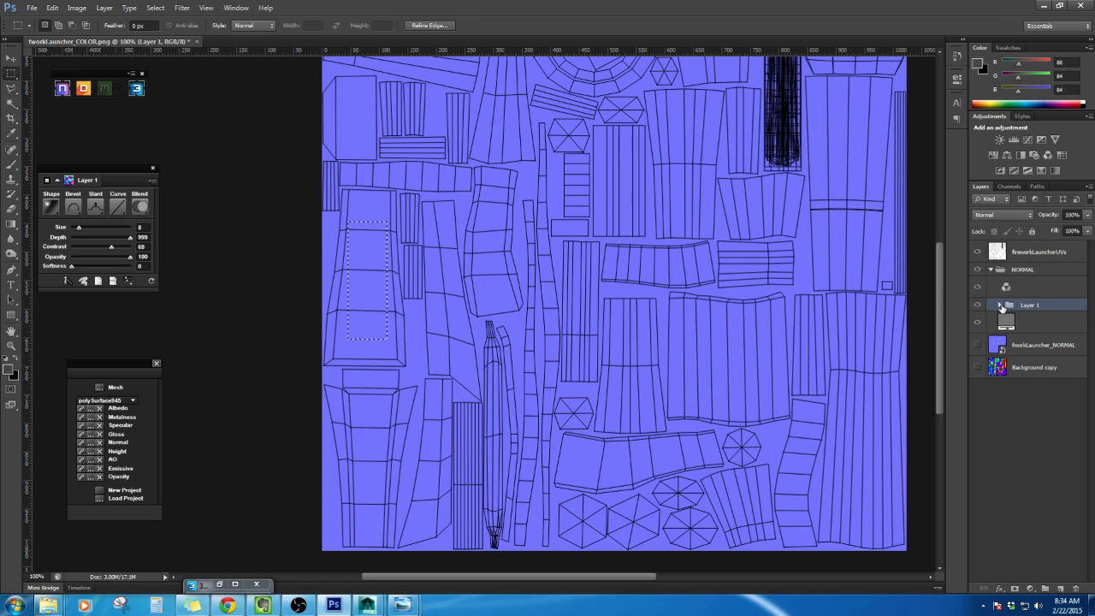
{"action": "left_click", "coordinate": [1000, 305]}
{"action": "left_click", "coordinate": [1000, 305]}
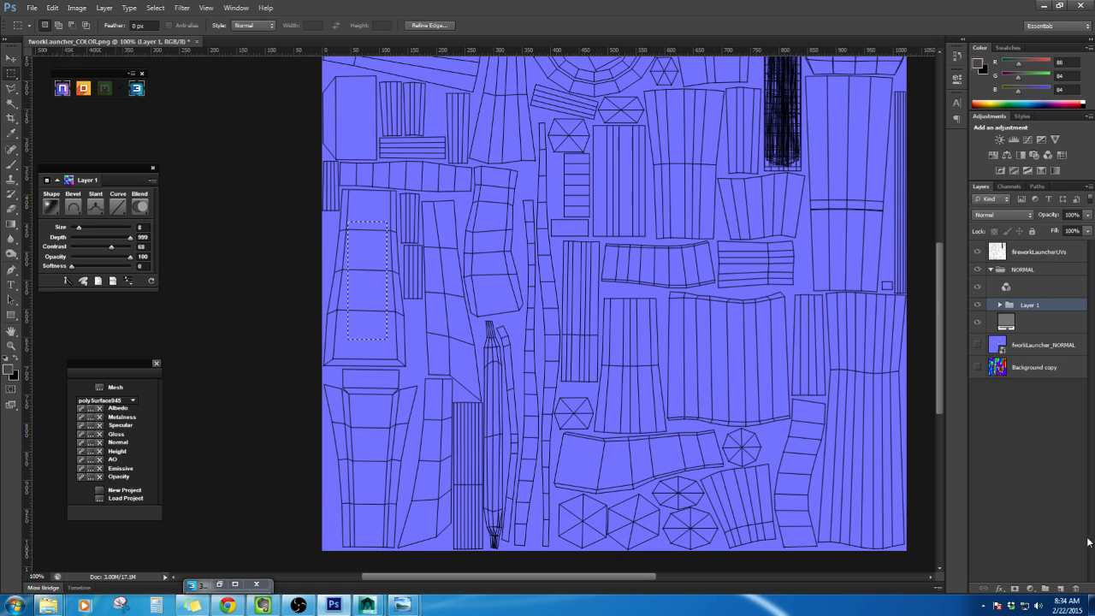
{"action": "left_click", "coordinate": [1060, 589]}
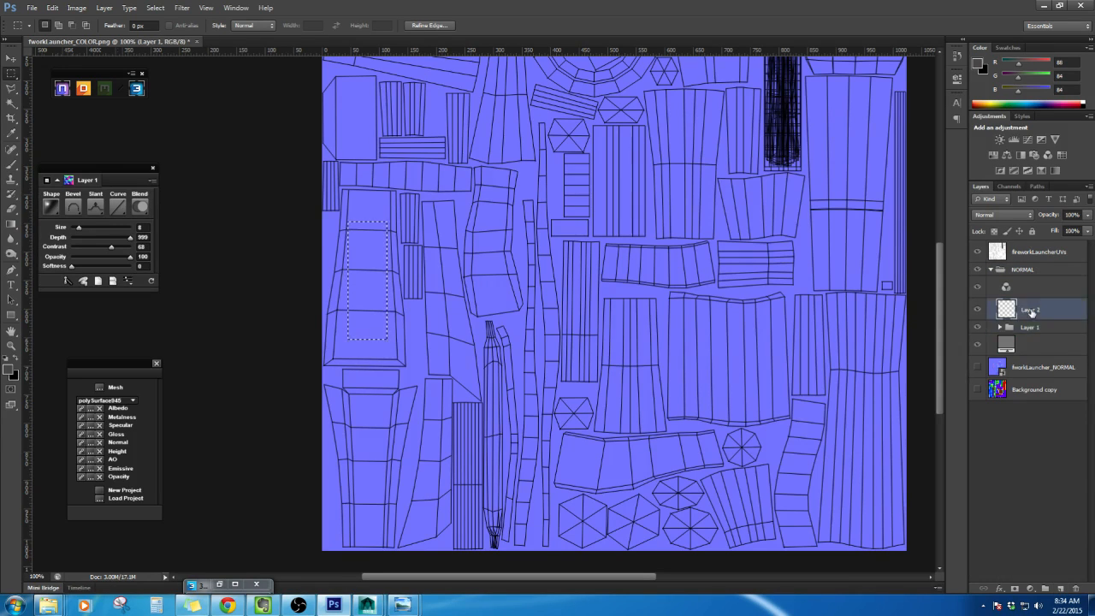
{"action": "double_click", "coordinate": [1030, 309]}
{"action": "type", "text": "test"}
{"action": "key", "text": "Return"}
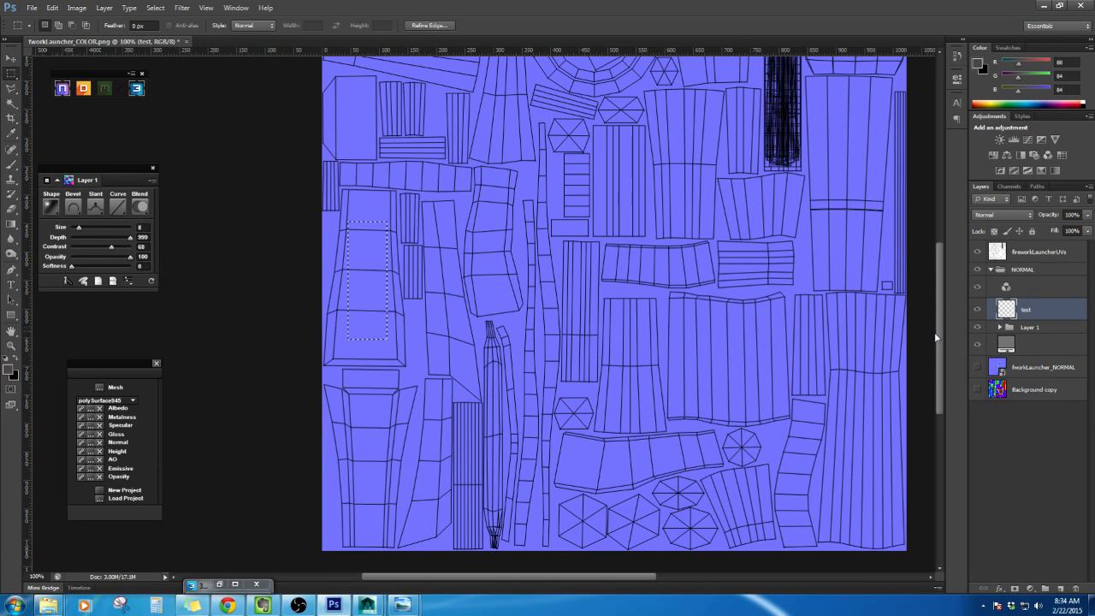
Step: Go through the NORMAL group's layers to examine where test sits between the adjustment layer, Layer 1 and the base layer
{"action": "left_click", "coordinate": [1021, 270]}
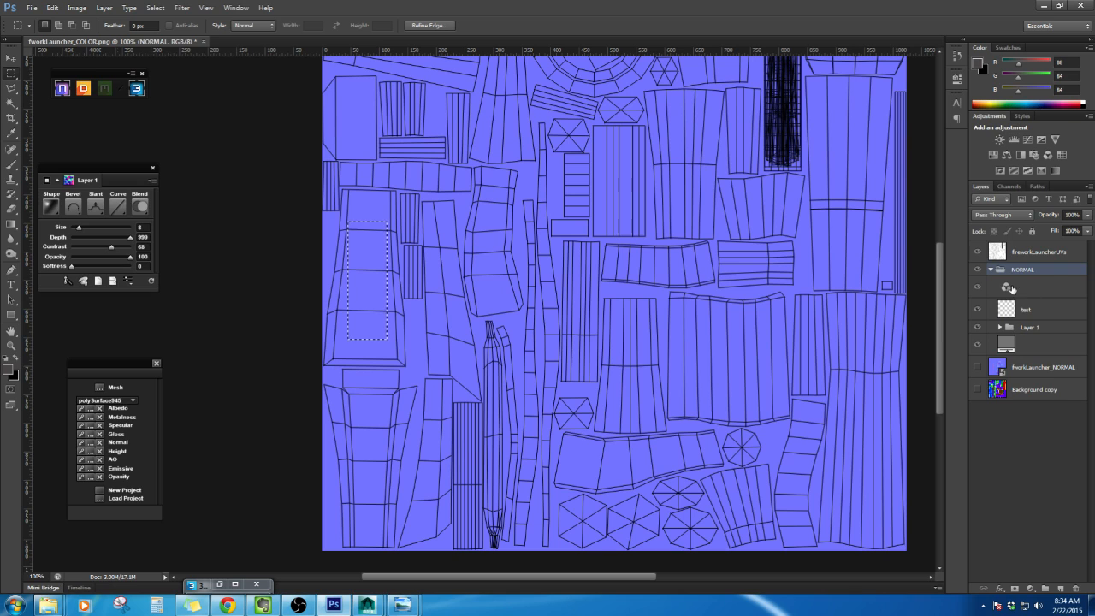
{"action": "left_click", "coordinate": [1010, 288]}
{"action": "left_click", "coordinate": [1017, 349]}
{"action": "left_click", "coordinate": [1026, 315]}
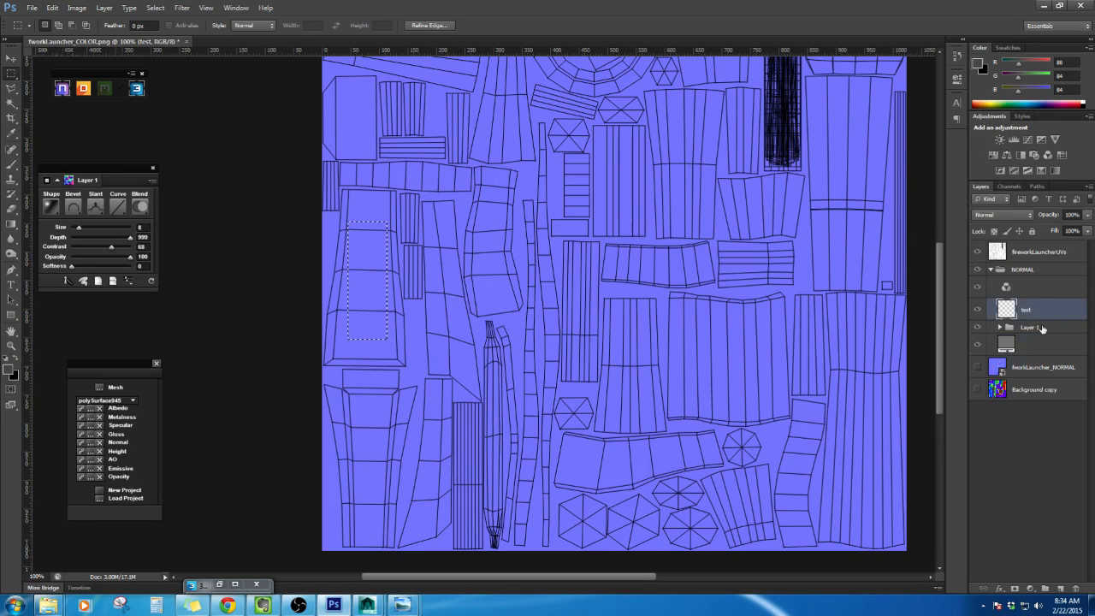
{"action": "left_click", "coordinate": [1024, 287]}
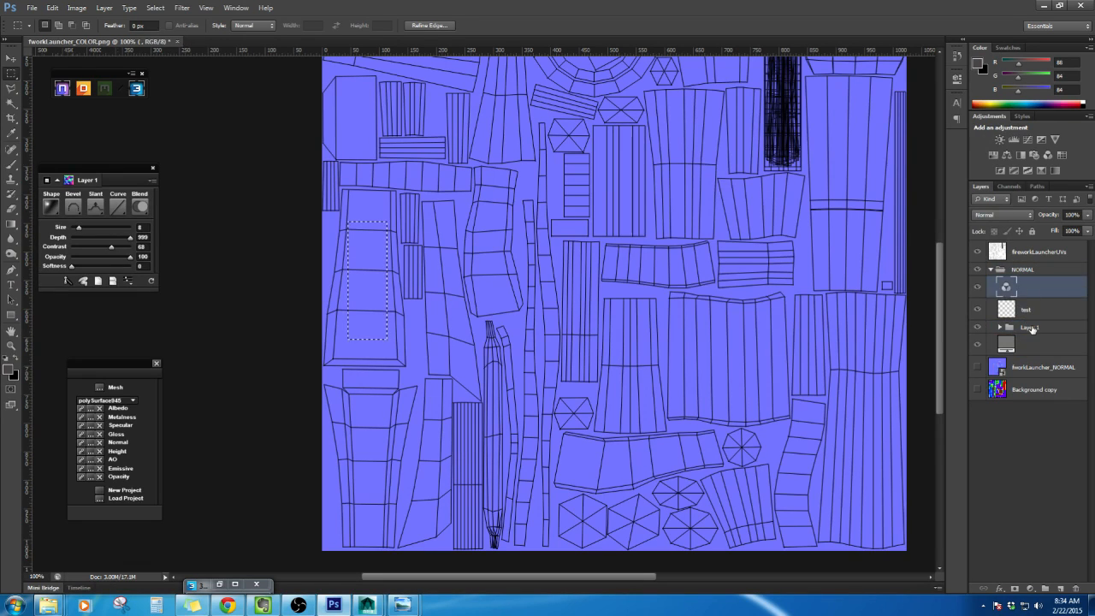
{"action": "left_click", "coordinate": [1033, 329]}
{"action": "left_click", "coordinate": [1030, 311]}
{"action": "left_click", "coordinate": [1031, 343]}
{"action": "left_click", "coordinate": [1031, 290]}
{"action": "left_click", "coordinate": [1032, 328]}
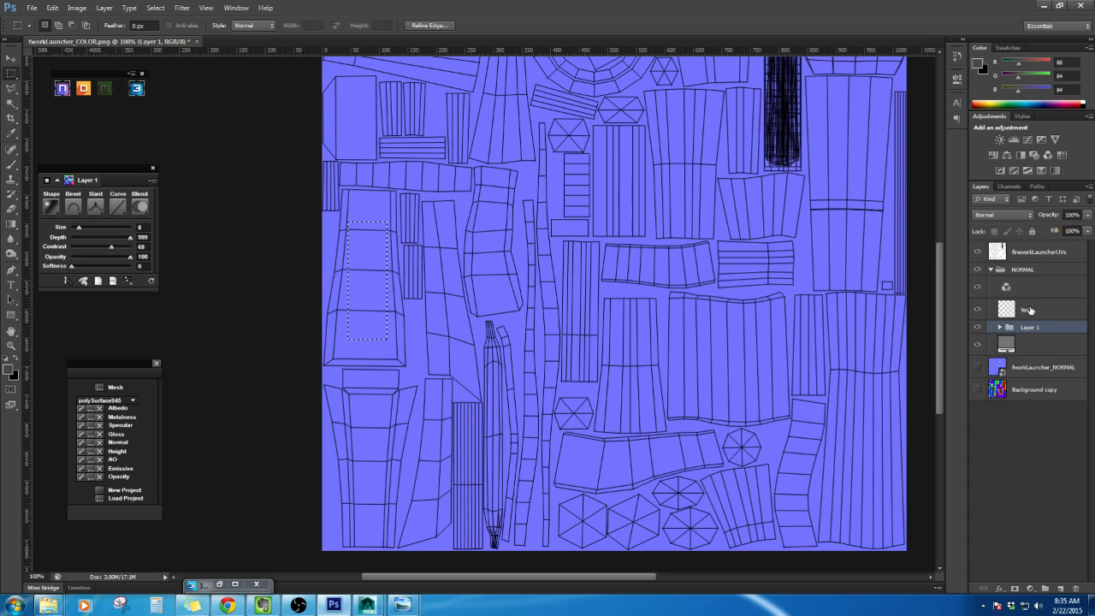
{"action": "left_click", "coordinate": [1031, 311]}
{"action": "left_click", "coordinate": [1034, 329]}
{"action": "left_click", "coordinate": [1031, 312]}
Step: Convert the marquee selection to a normal with NDO and place its Layer 2 above Layer 1, removing the test layer
{"action": "left_click", "coordinate": [1030, 291]}
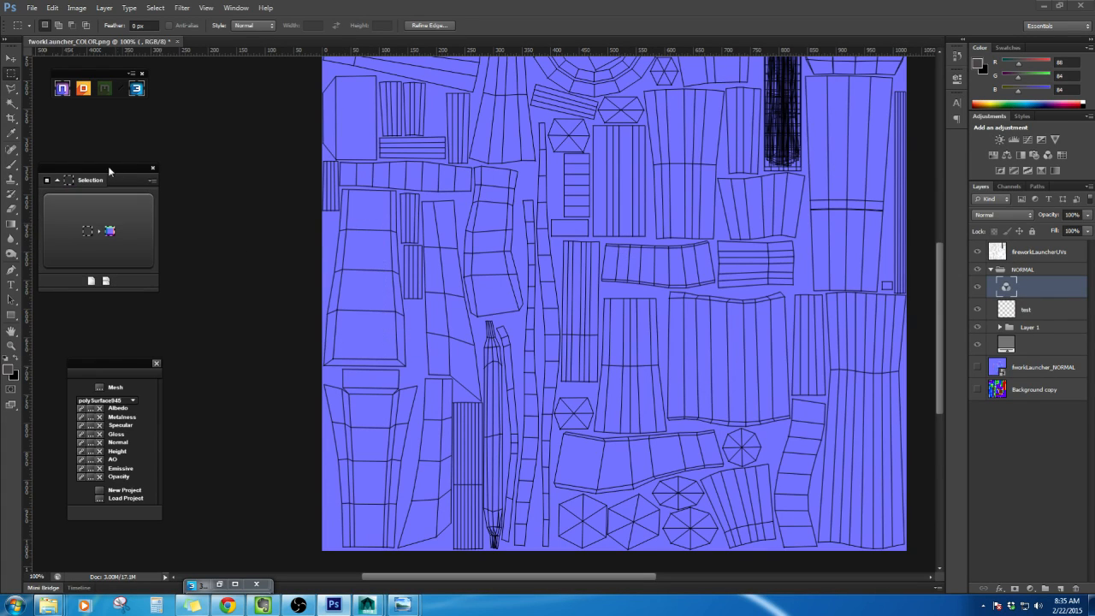
{"action": "left_click_drag", "start_coordinate": [127, 171], "coordinate": [175, 168]}
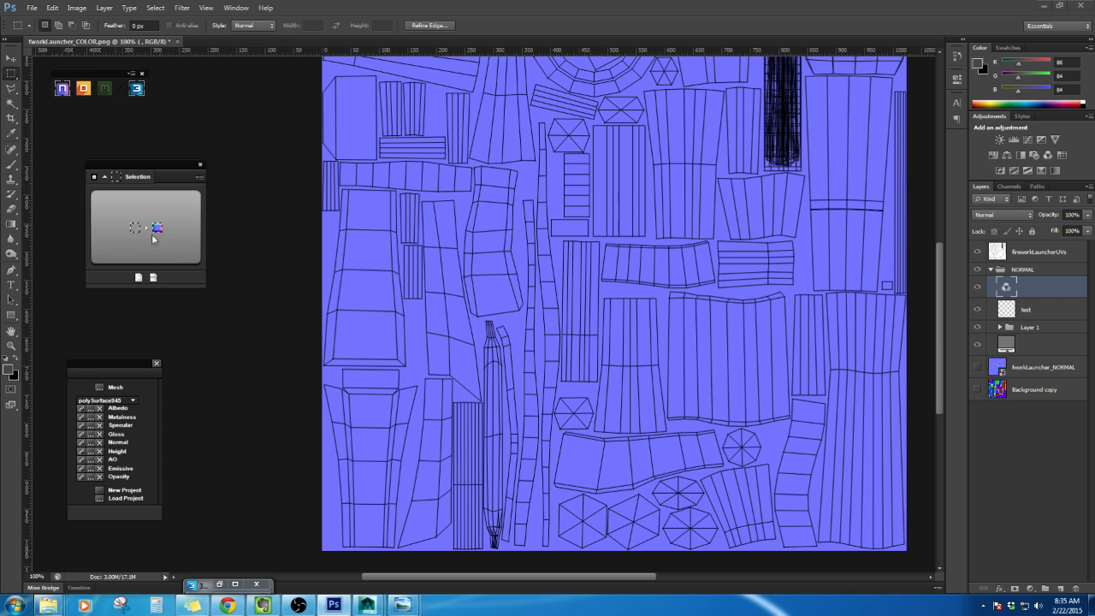
{"action": "left_click", "coordinate": [152, 239]}
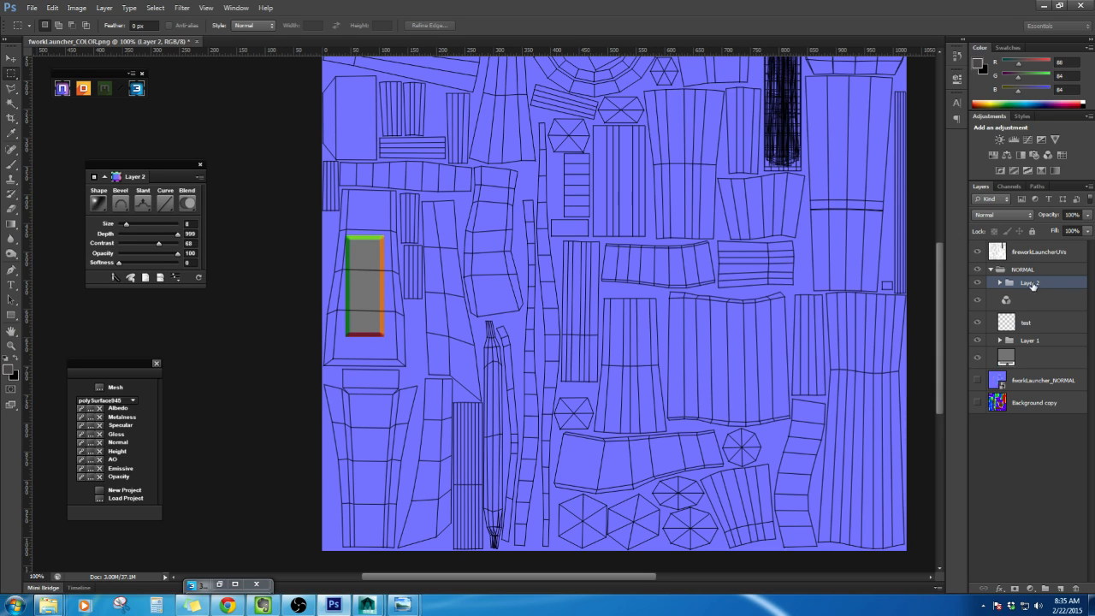
{"action": "left_click_drag", "start_coordinate": [1029, 284], "coordinate": [1075, 589]}
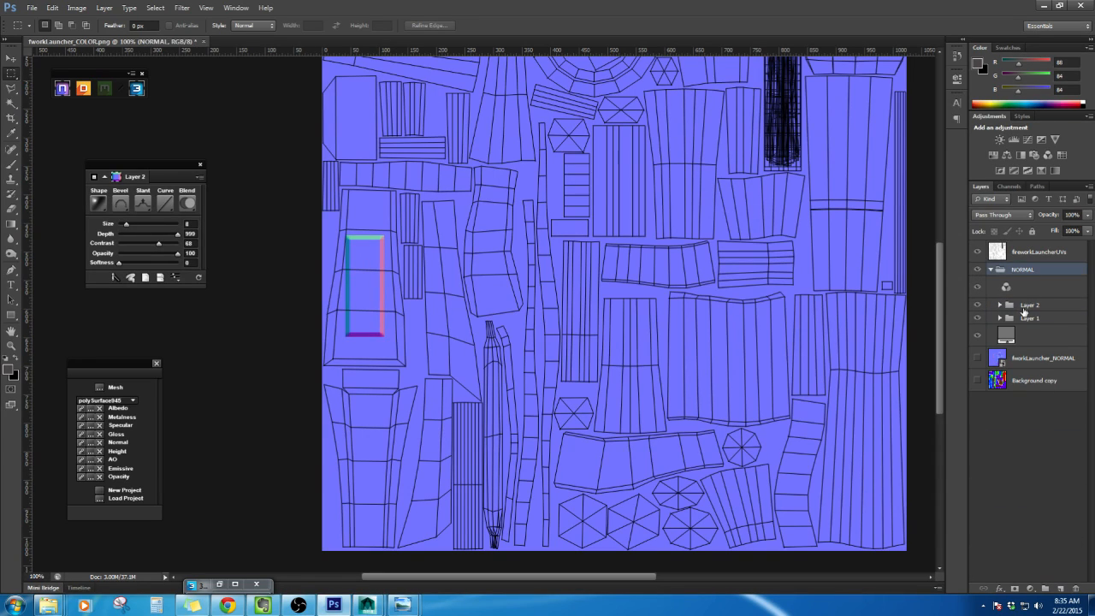
Step: Set Layer 2's NDO size to 3 and try to move its beveled rectangle with the Move tool
{"action": "left_click", "coordinate": [1023, 307]}
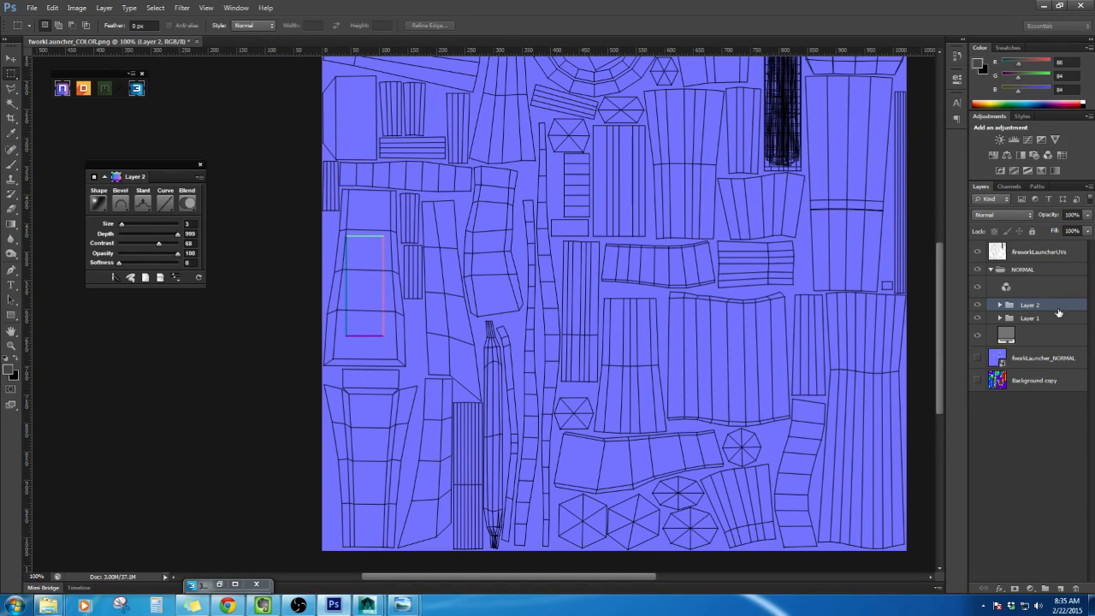
{"action": "left_click", "coordinate": [114, 277]}
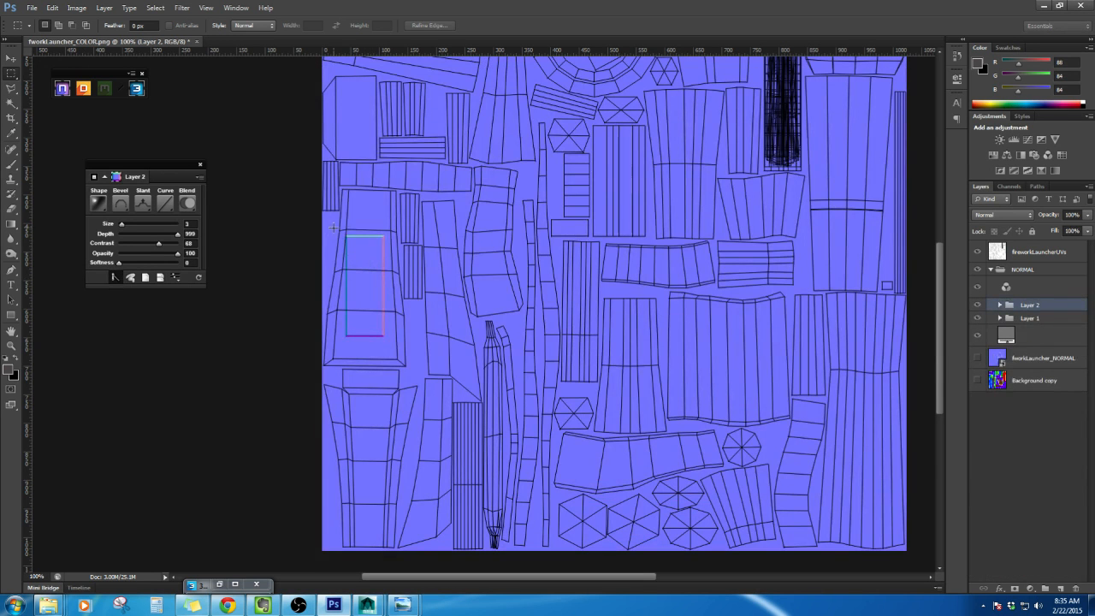
{"action": "left_click_drag", "start_coordinate": [334, 226], "coordinate": [402, 344]}
{"action": "key", "text": "v"}
{"action": "left_click", "coordinate": [364, 294]}
{"action": "left_click", "coordinate": [550, 232]}
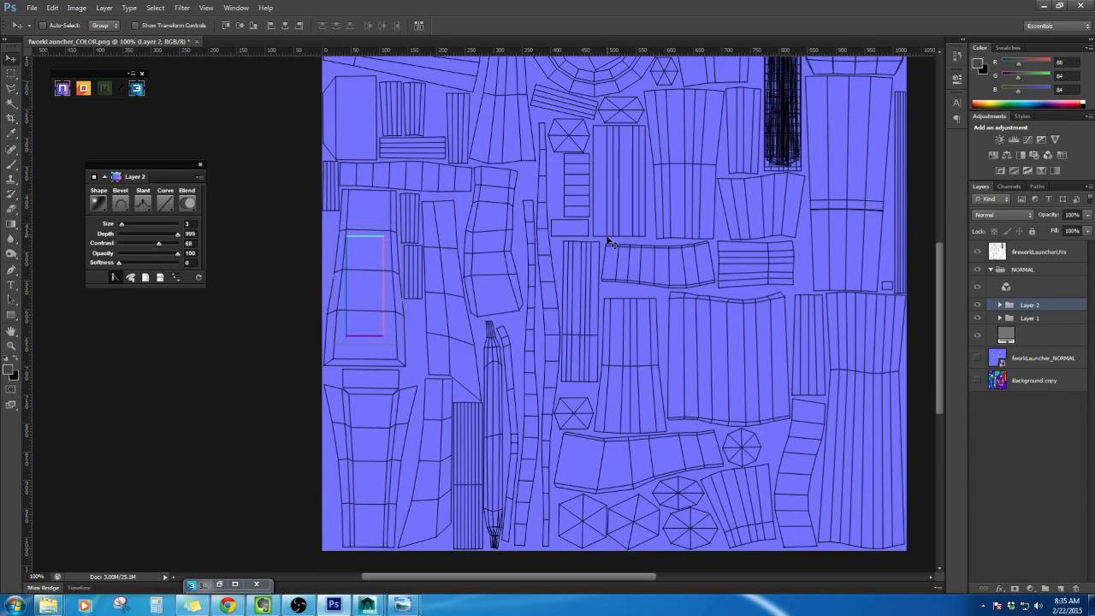
Step: Check the layers inside the Layer 2 group and try nudging the whole group to the left
{"action": "left_click", "coordinate": [1000, 305]}
{"action": "left_click", "coordinate": [1058, 323]}
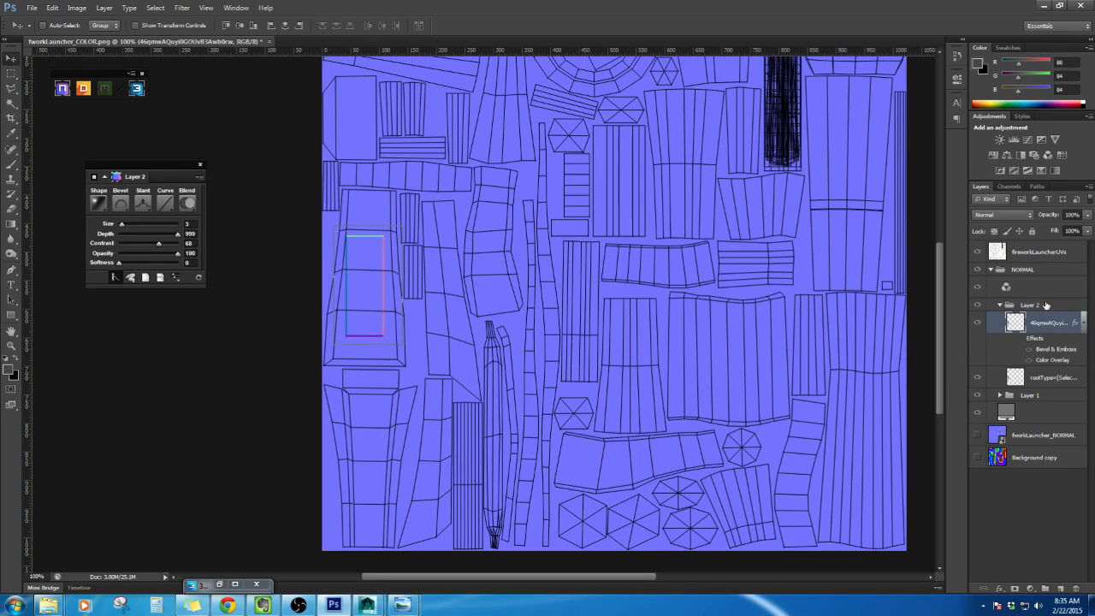
{"action": "left_click", "coordinate": [1046, 304]}
{"action": "left_click", "coordinate": [1000, 305]}
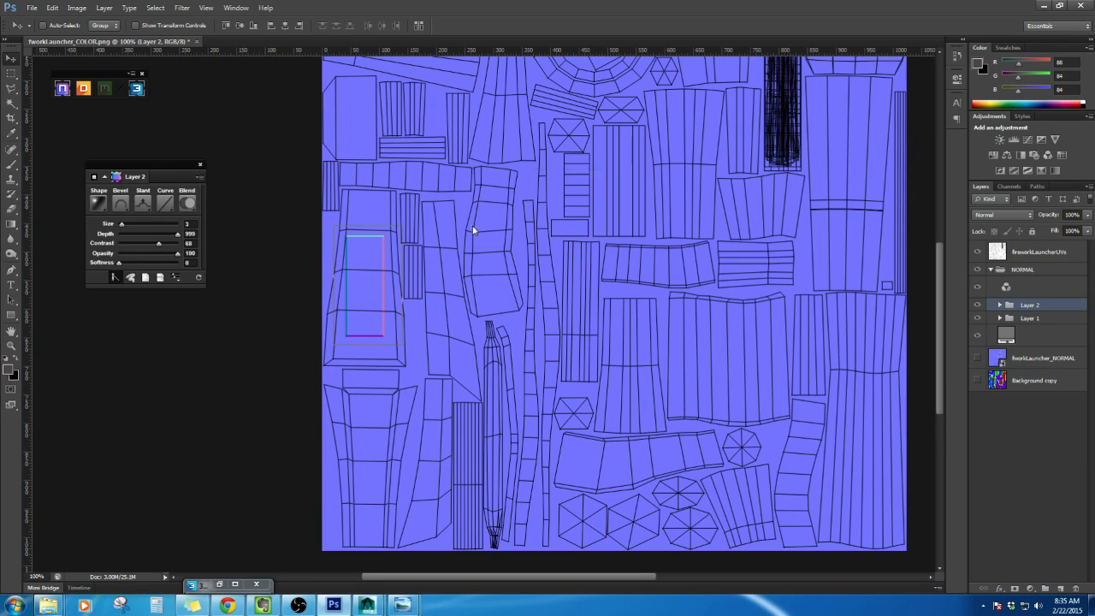
{"action": "key", "text": "Left"}
{"action": "left_click", "coordinate": [552, 231]}
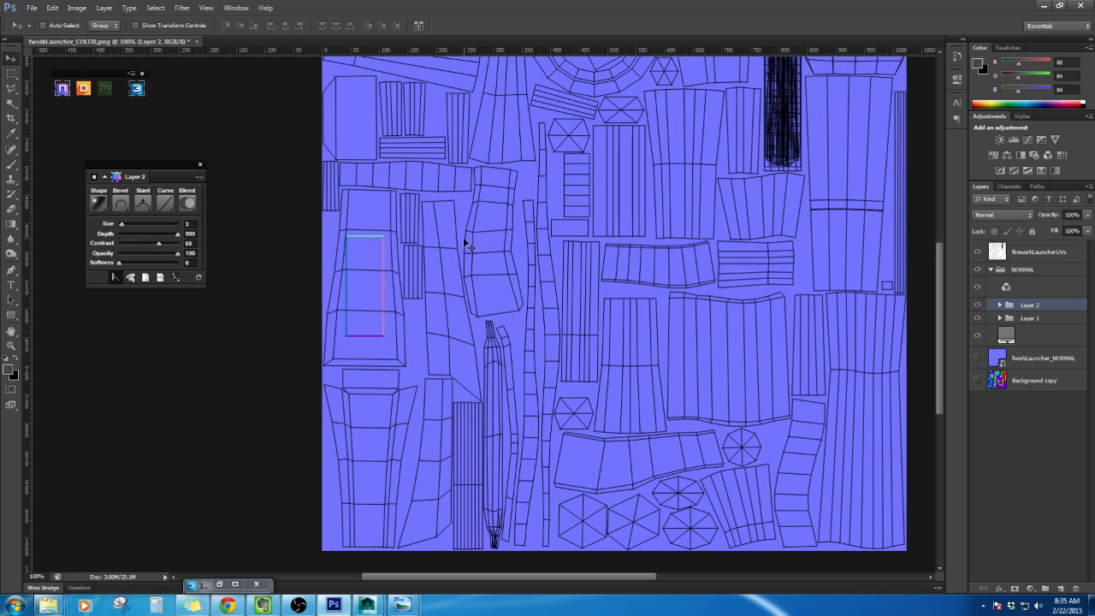
Step: Nudge the Layer 2 group with its beveled rectangle slightly to the right over the UV layout
{"action": "key", "text": "Right"}
{"action": "key", "text": "Right"}
{"action": "key", "text": "Right"}
{"action": "key", "text": "Right"}
{"action": "key", "text": "Right"}
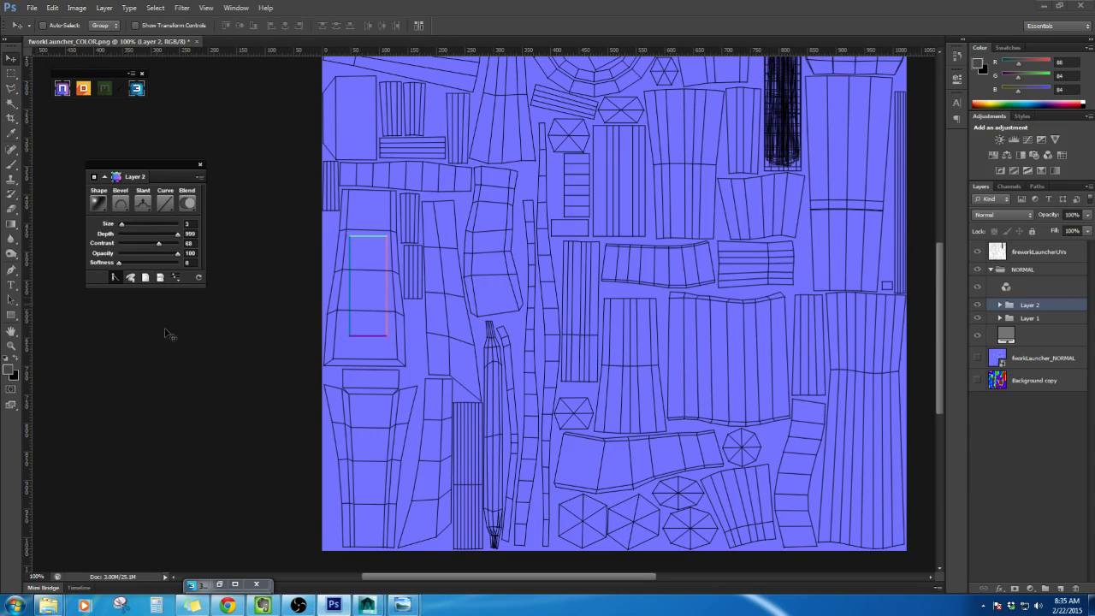
Step: Bring up the 3DO preview of the launcher and hide the fireworkLauncherUVs layer
{"action": "double_click", "coordinate": [196, 587]}
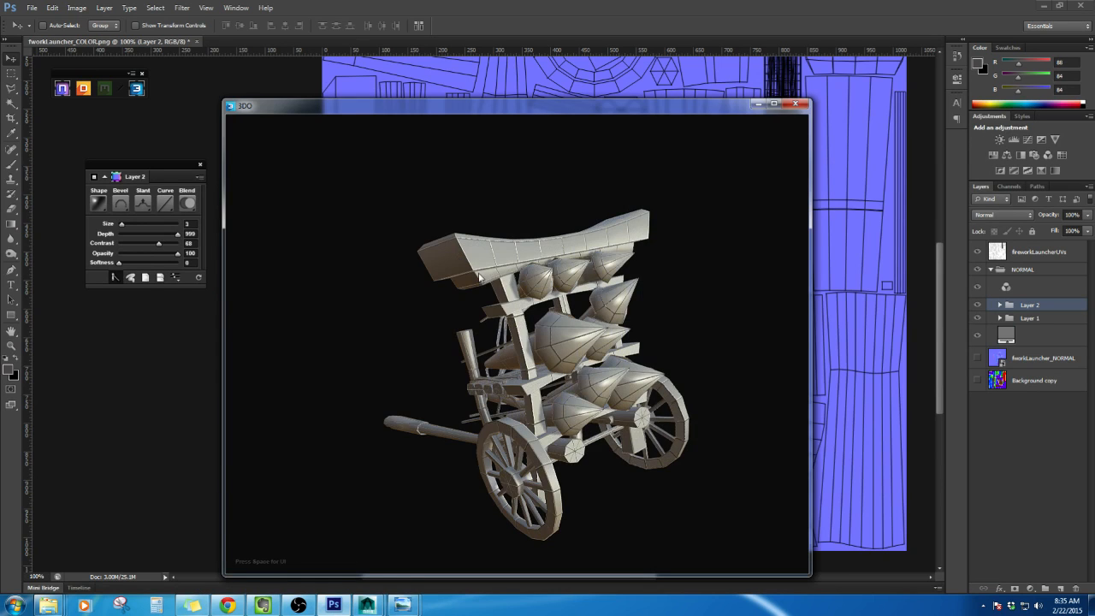
{"action": "left_click_drag", "start_coordinate": [425, 105], "coordinate": [432, 102]}
{"action": "left_click_drag", "start_coordinate": [667, 205], "coordinate": [652, 286]}
{"action": "left_click_drag", "start_coordinate": [596, 385], "coordinate": [573, 379]}
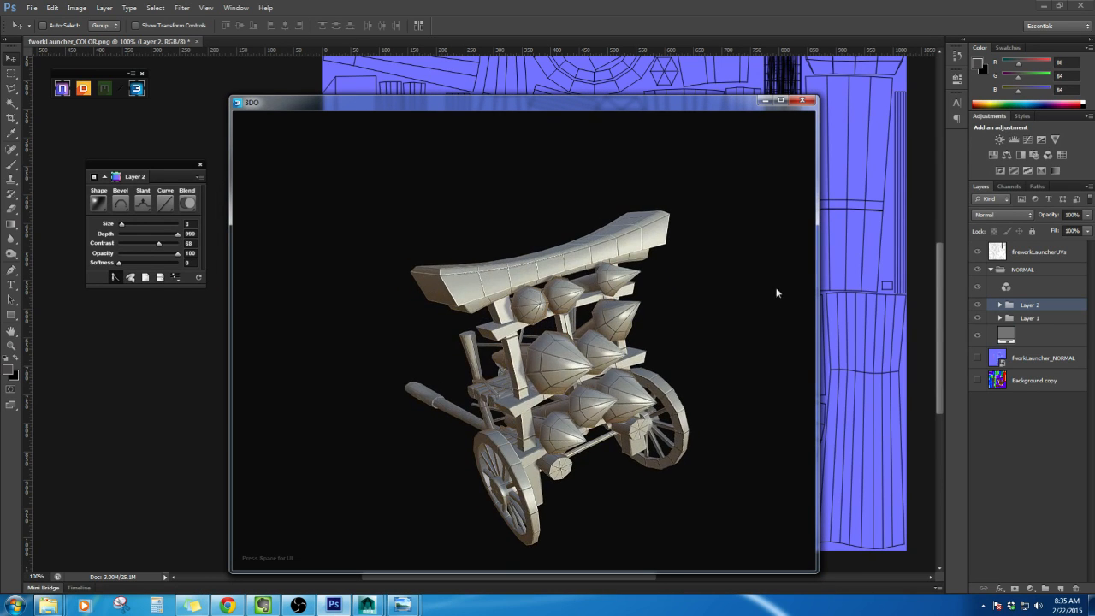
{"action": "left_click", "coordinate": [995, 251]}
{"action": "left_click", "coordinate": [977, 251]}
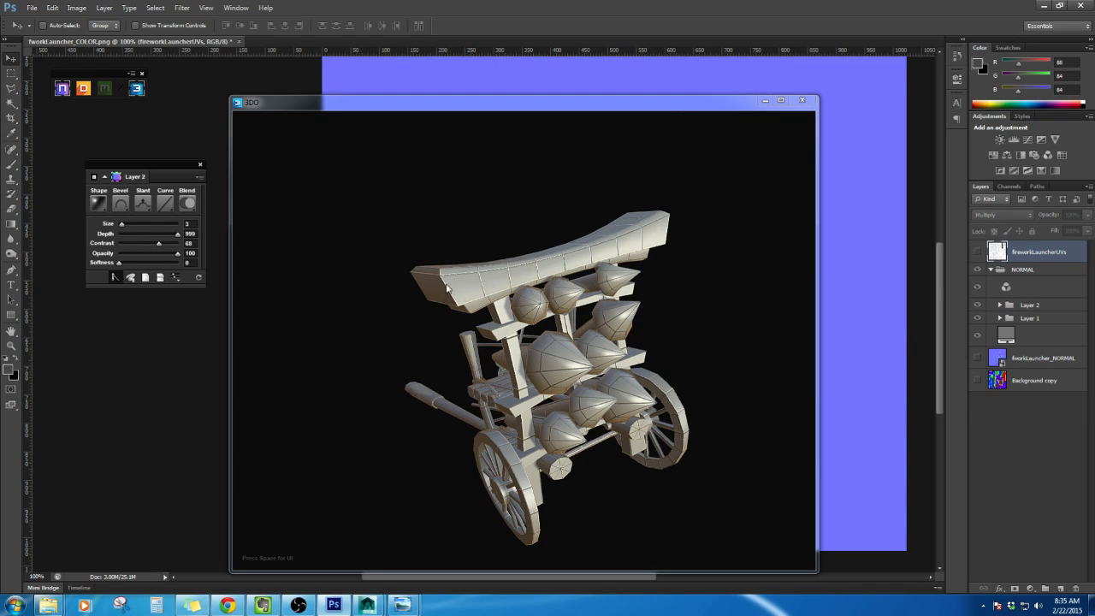
{"action": "left_click_drag", "start_coordinate": [446, 288], "coordinate": [452, 288]}
{"action": "left_click", "coordinate": [163, 279]}
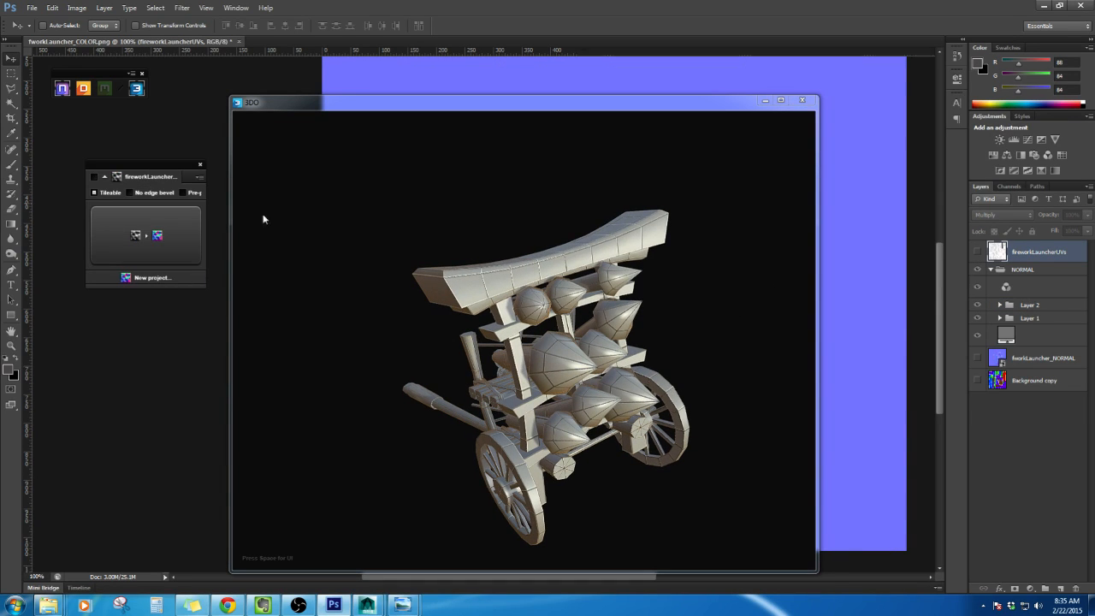
Step: Select the NORMAL group for NDO and examine the normal detail on the mesh's roof from several angles in 3DO
{"action": "left_click", "coordinate": [1032, 291]}
{"action": "left_click", "coordinate": [1041, 271]}
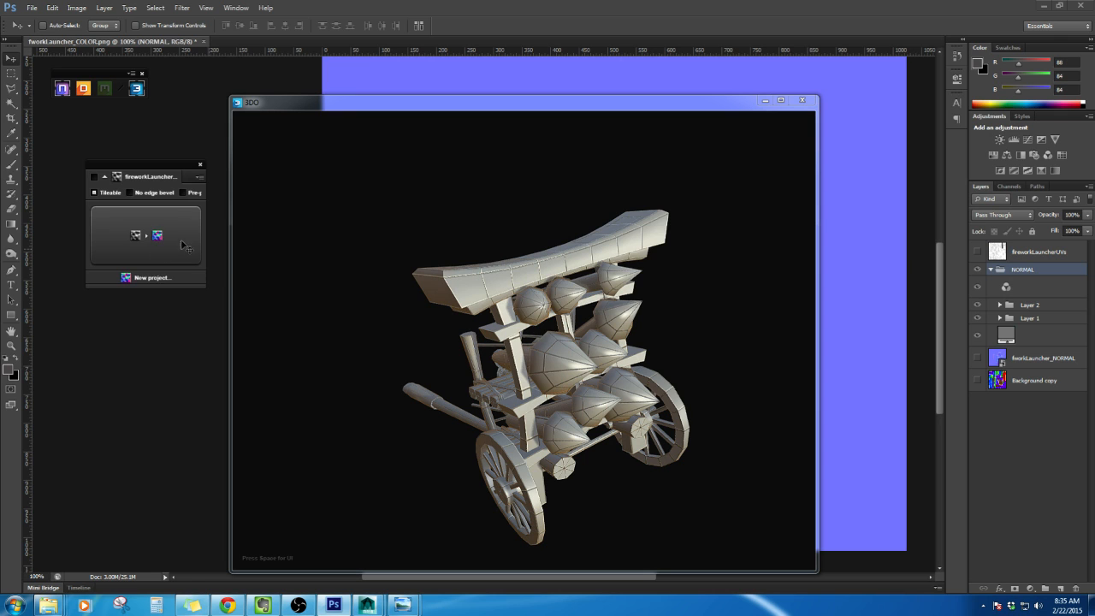
{"action": "left_click_drag", "start_coordinate": [556, 316], "coordinate": [684, 170]}
{"action": "left_click_drag", "start_coordinate": [622, 336], "coordinate": [769, 120]}
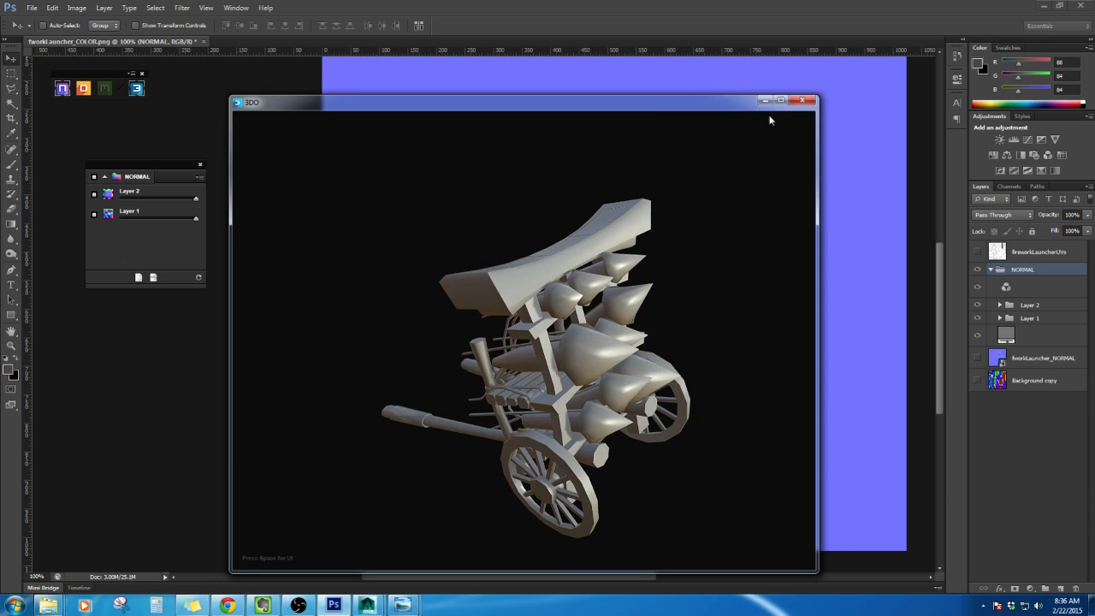
{"action": "left_click_drag", "start_coordinate": [557, 291], "coordinate": [772, 79]}
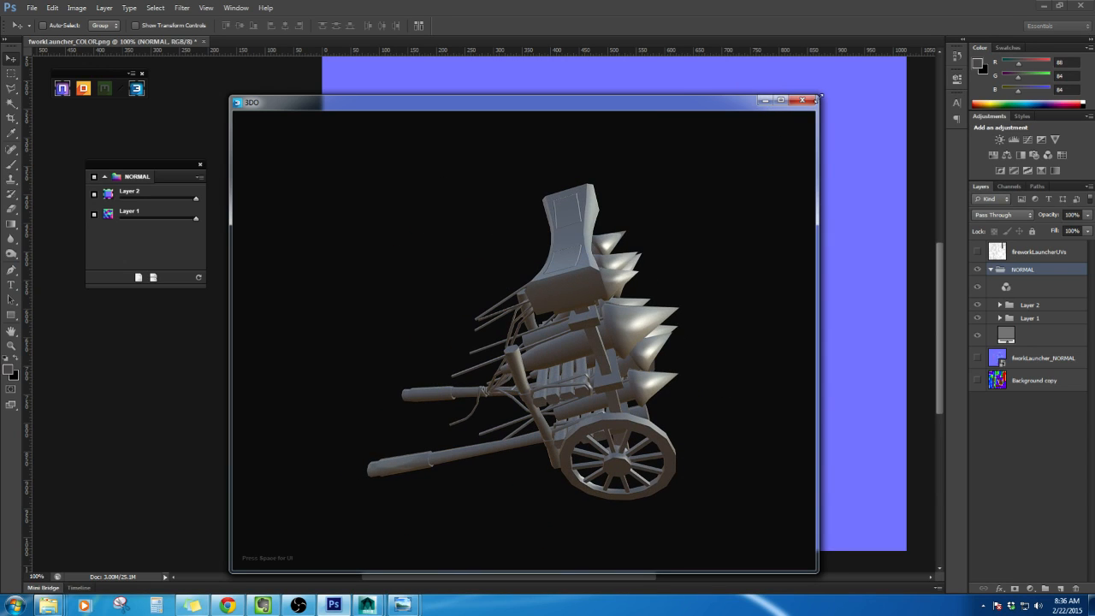
{"action": "left_click_drag", "start_coordinate": [435, 233], "coordinate": [404, 308]}
{"action": "left_click", "coordinate": [152, 161]}
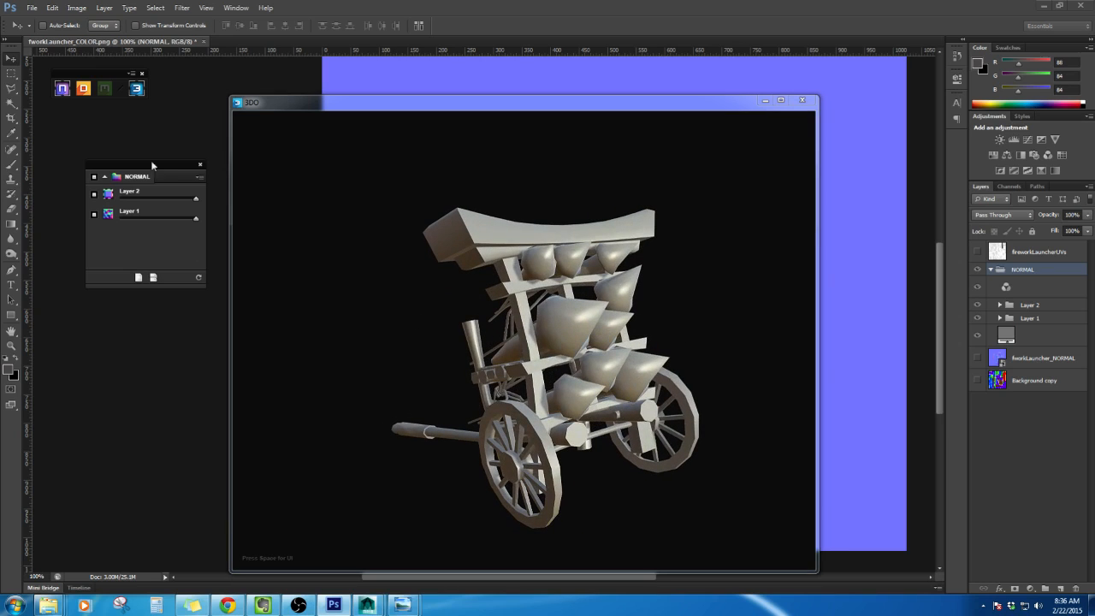
Step: Open DDO, close NDO, and place the Base Creator beside the 3DO preview
{"action": "left_click", "coordinate": [131, 74]}
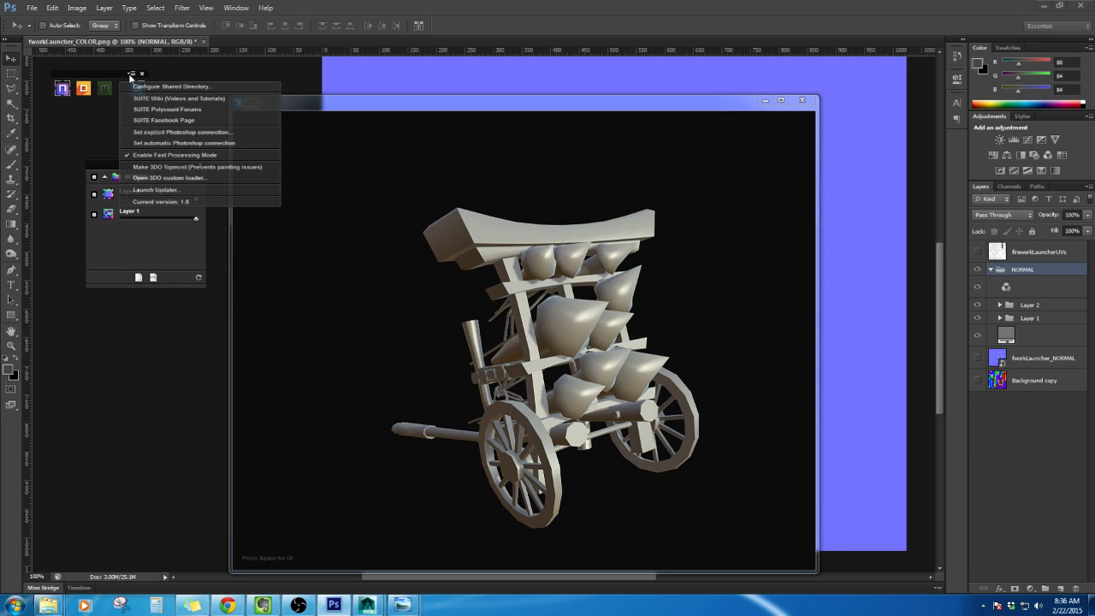
{"action": "left_click", "coordinate": [89, 79]}
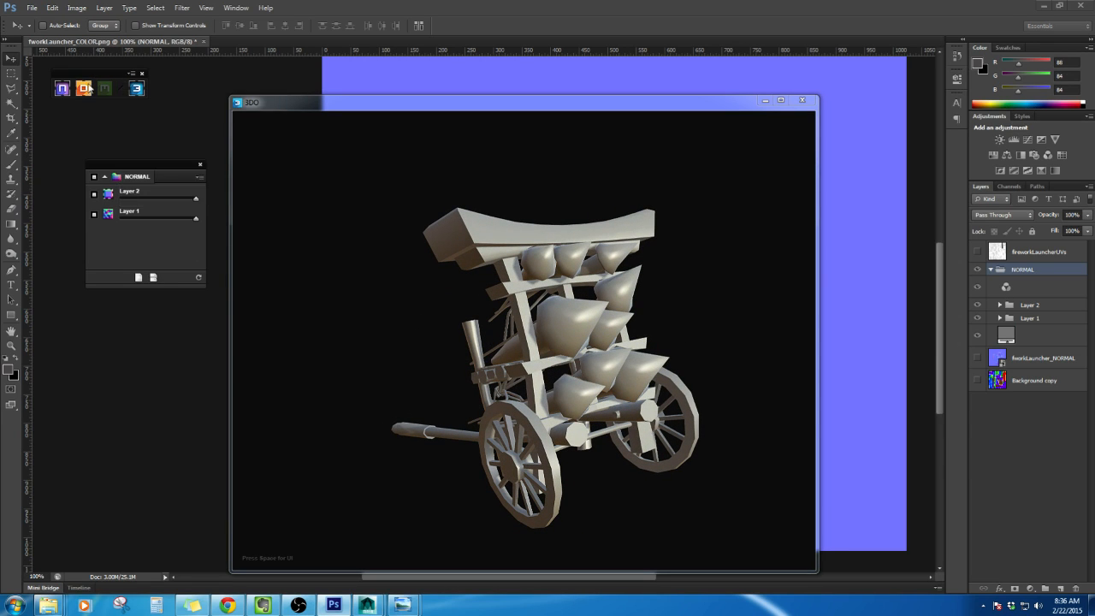
{"action": "left_click", "coordinate": [83, 88]}
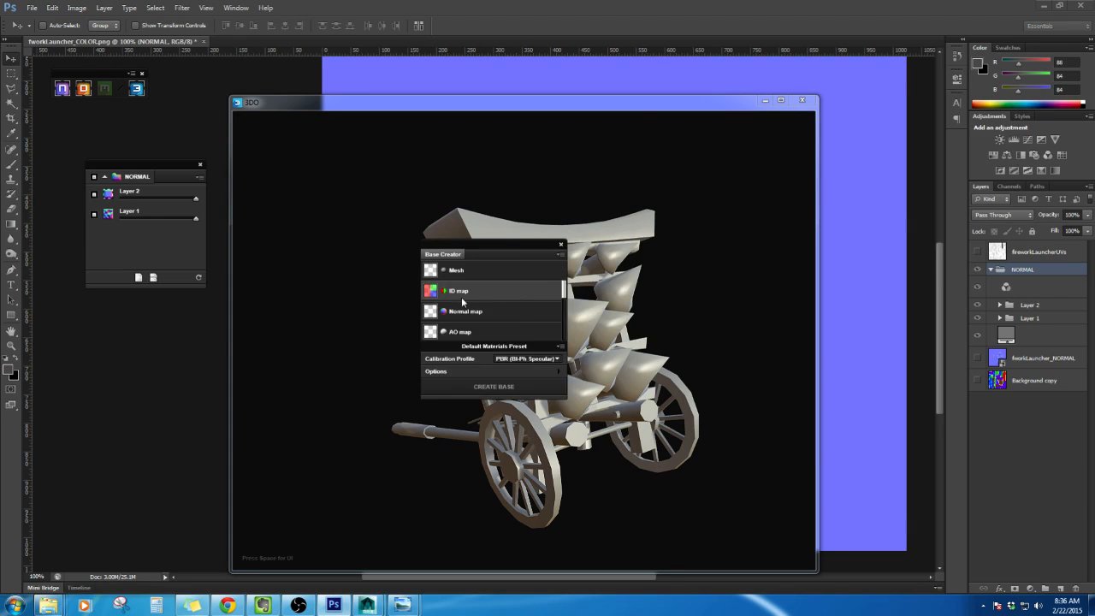
{"action": "left_click", "coordinate": [62, 88]}
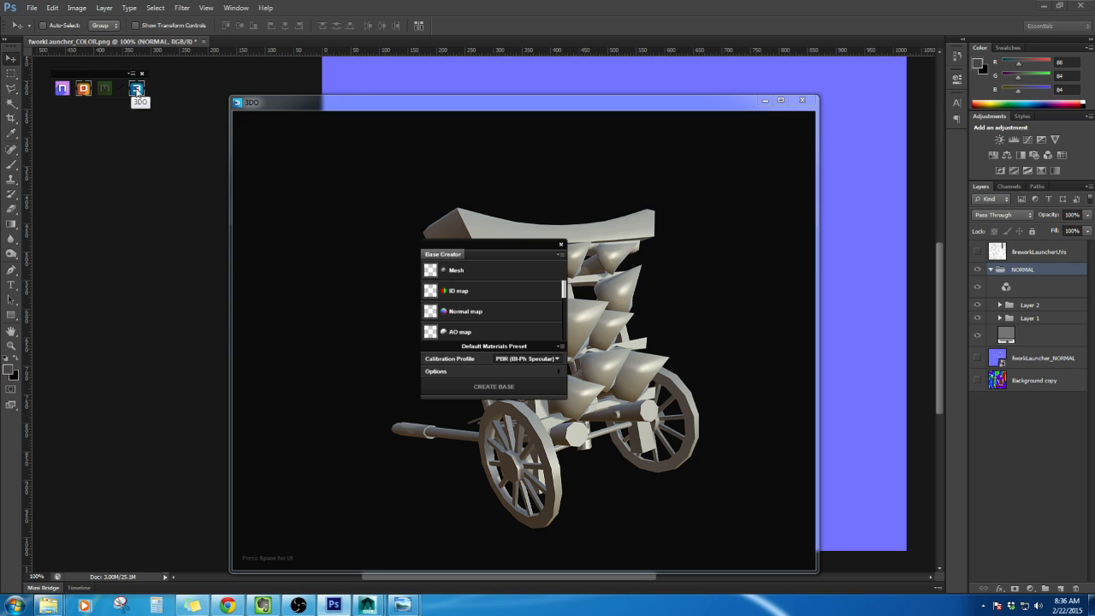
{"action": "left_click_drag", "start_coordinate": [513, 248], "coordinate": [166, 233]}
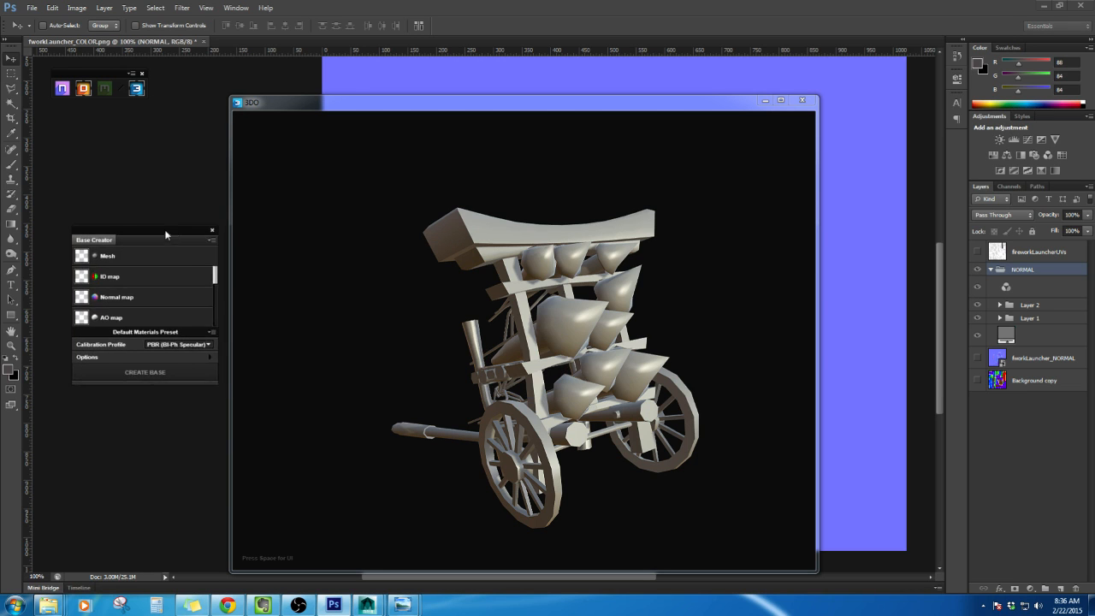
Step: Look at the Base Creator's mesh input chooser and its texel density, resolution and output options
{"action": "left_click", "coordinate": [116, 256]}
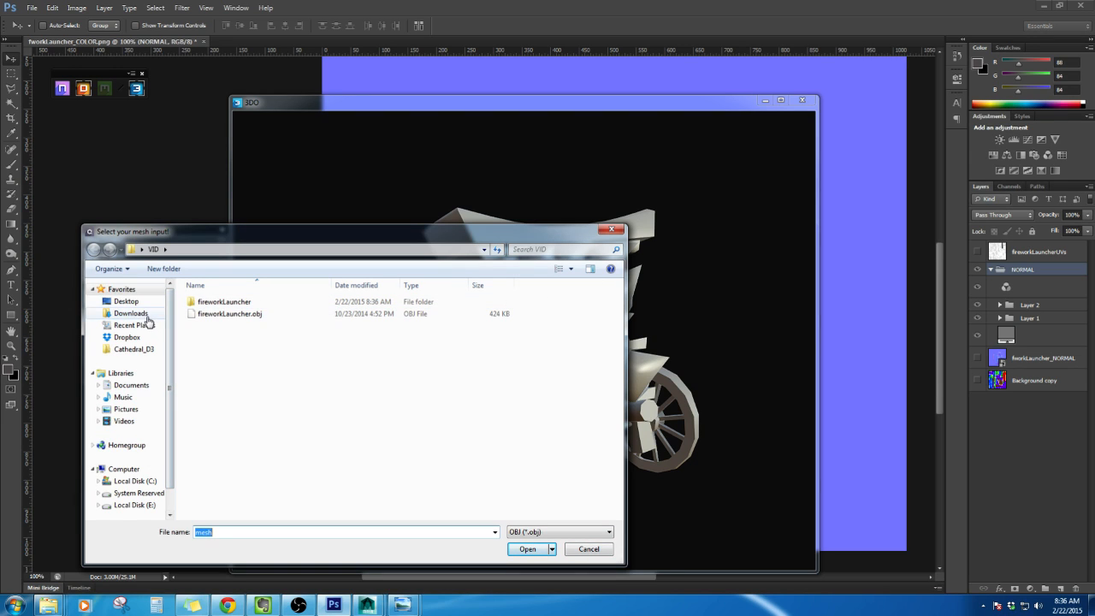
{"action": "left_click", "coordinate": [587, 550]}
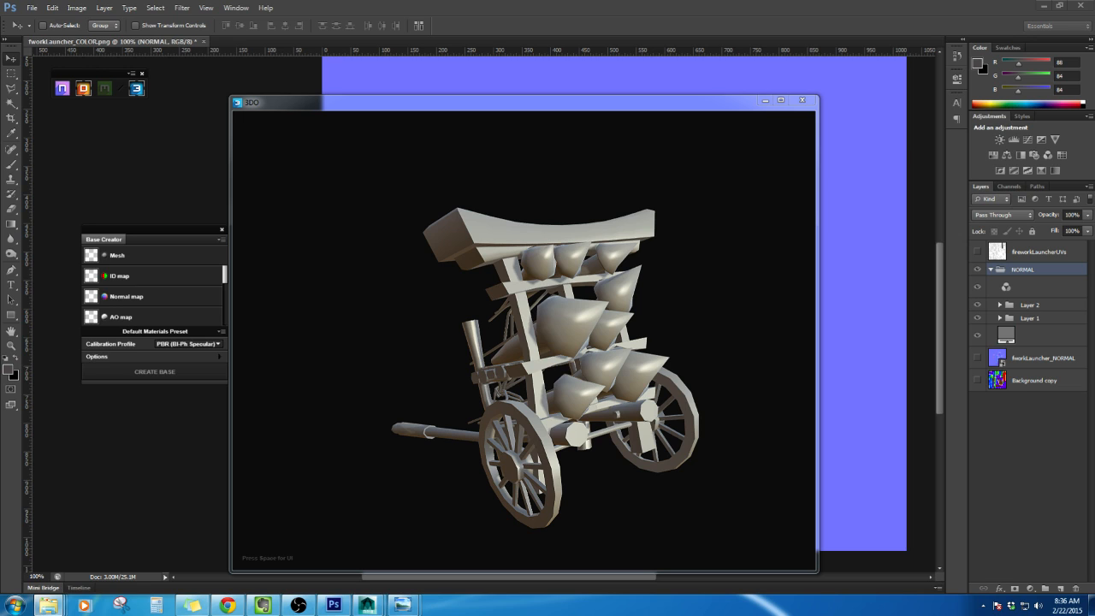
{"action": "left_click_drag", "start_coordinate": [177, 230], "coordinate": [162, 218]}
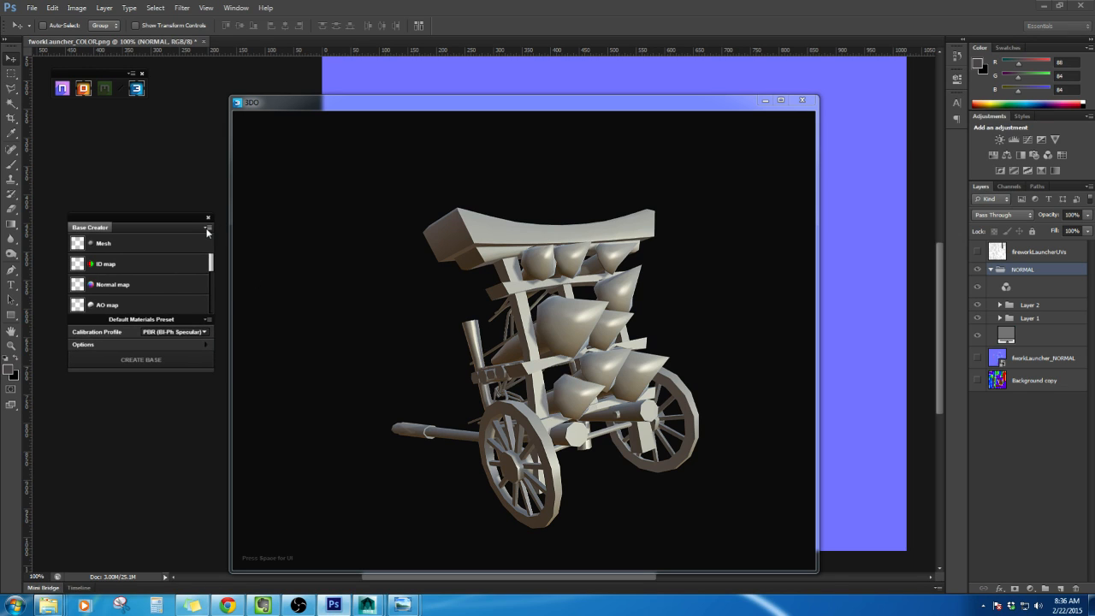
{"action": "left_click", "coordinate": [204, 345]}
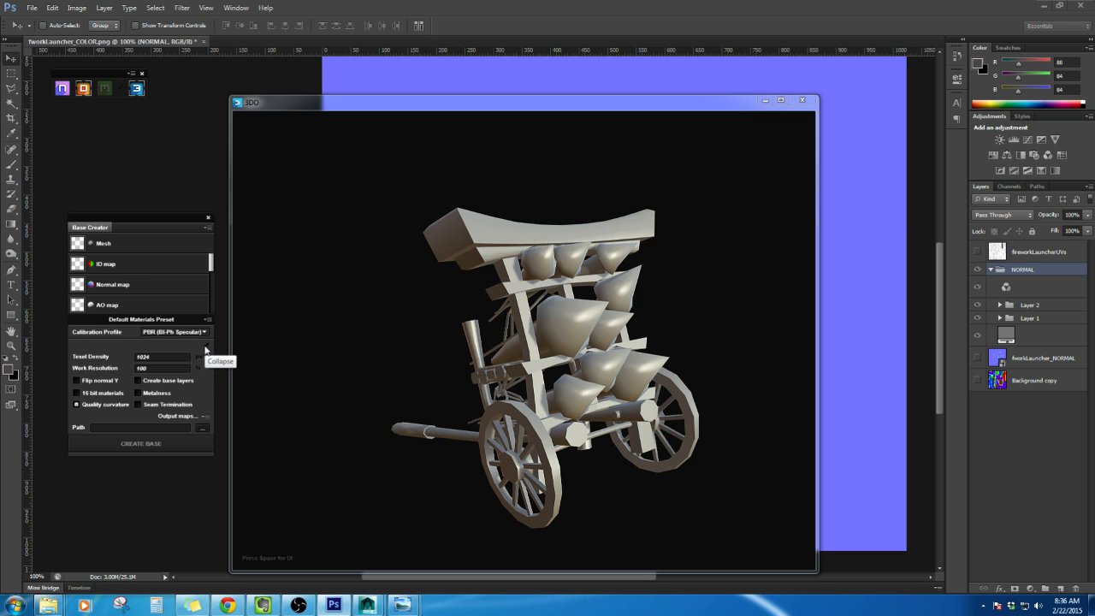
{"action": "left_click", "coordinate": [205, 345]}
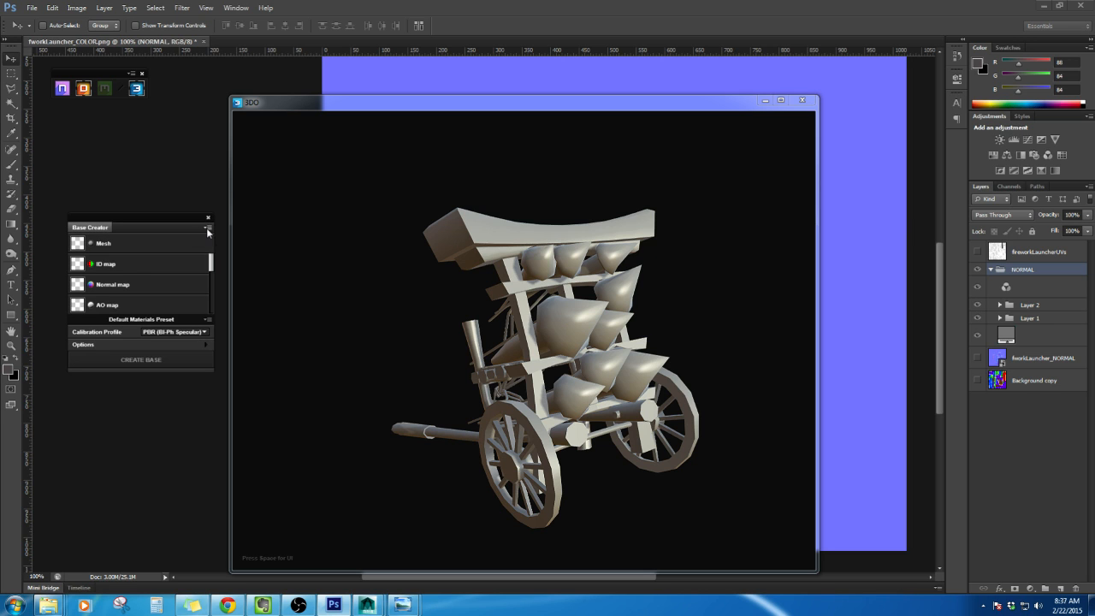
Step: Load the existing DDO project Project.xml from the fireworkLauncher folder
{"action": "left_click", "coordinate": [207, 227]}
{"action": "left_click", "coordinate": [246, 231]}
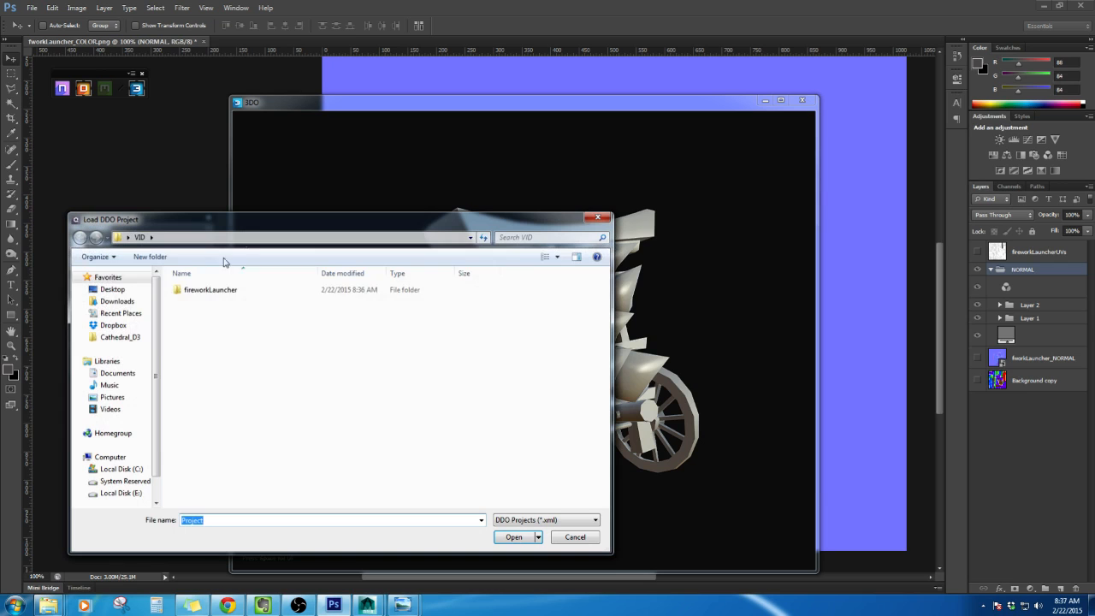
{"action": "left_click", "coordinate": [202, 302]}
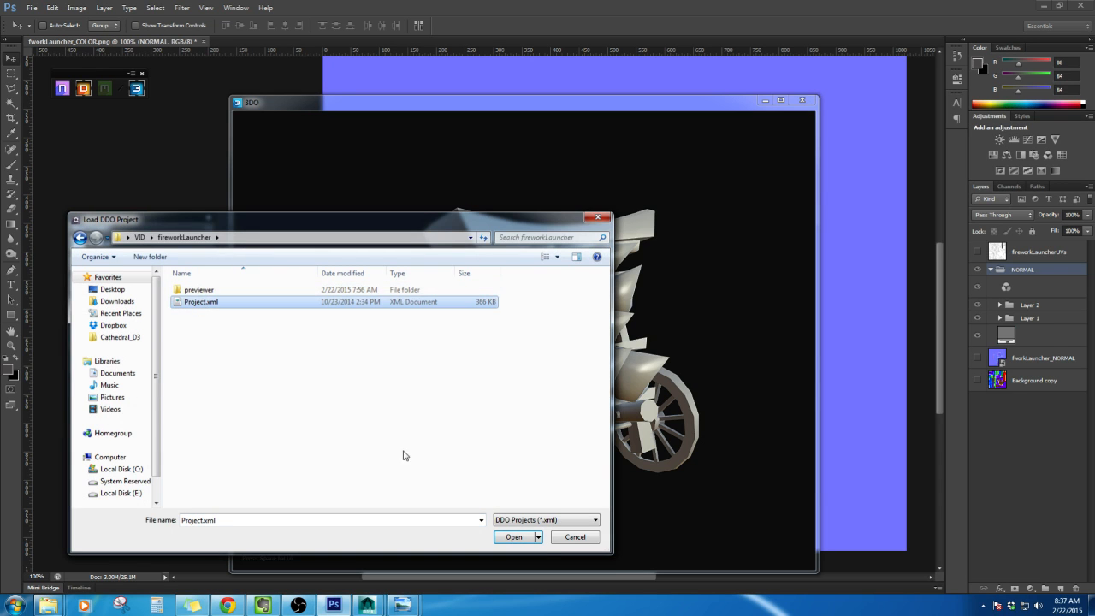
{"action": "left_click", "coordinate": [530, 542]}
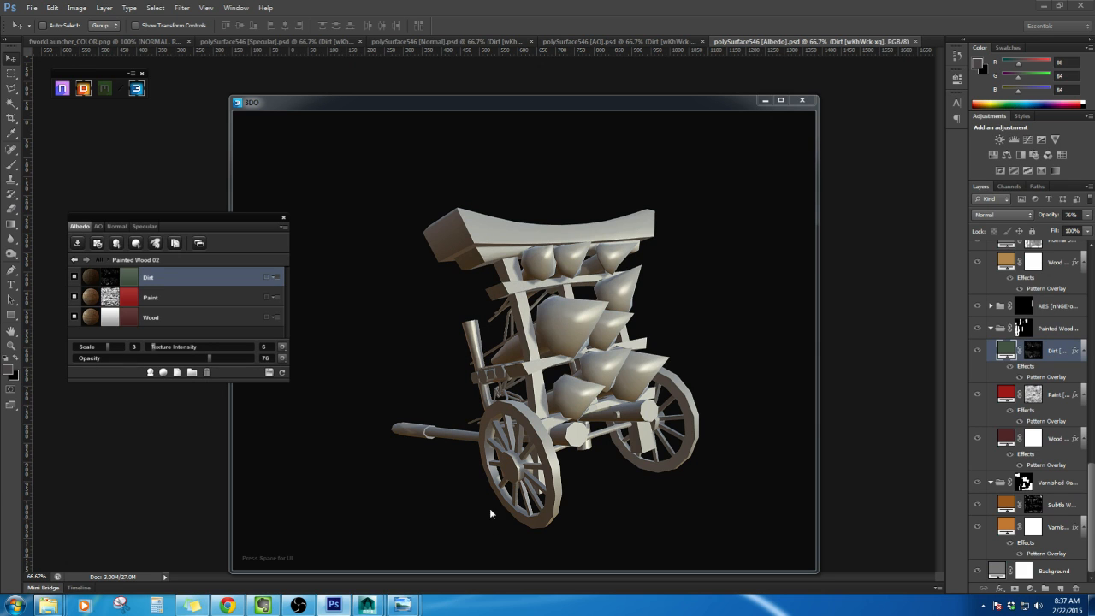
Step: Refresh the 3DO preview with the loaded project's maps and arrange the DDO and 3DO windows side by side
{"action": "left_click_drag", "start_coordinate": [406, 312], "coordinate": [425, 345]}
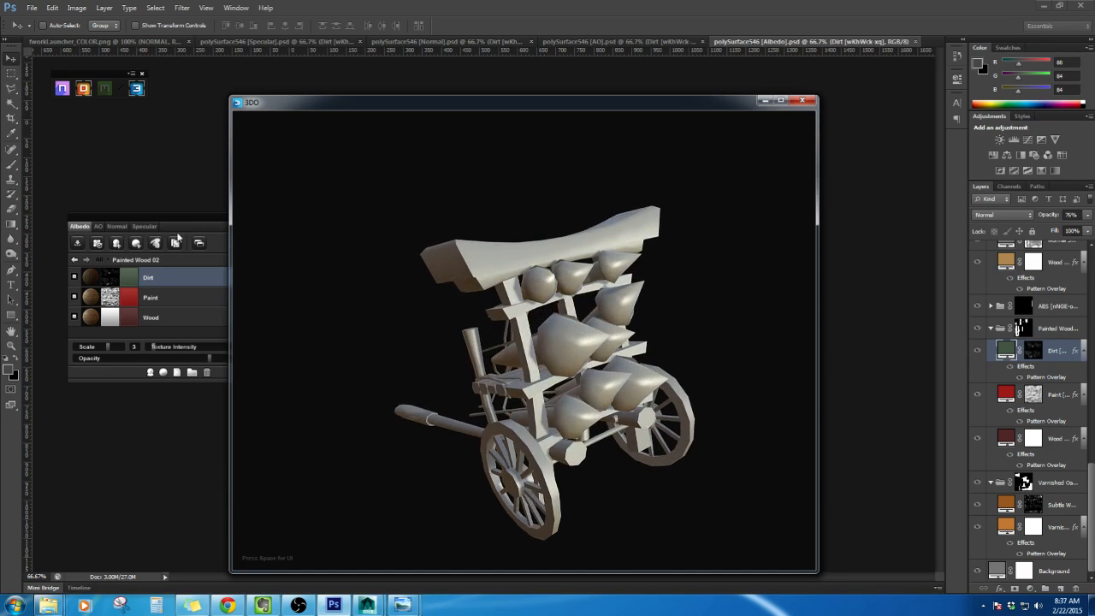
{"action": "left_click_drag", "start_coordinate": [183, 219], "coordinate": [152, 211]}
{"action": "left_click", "coordinate": [251, 363]}
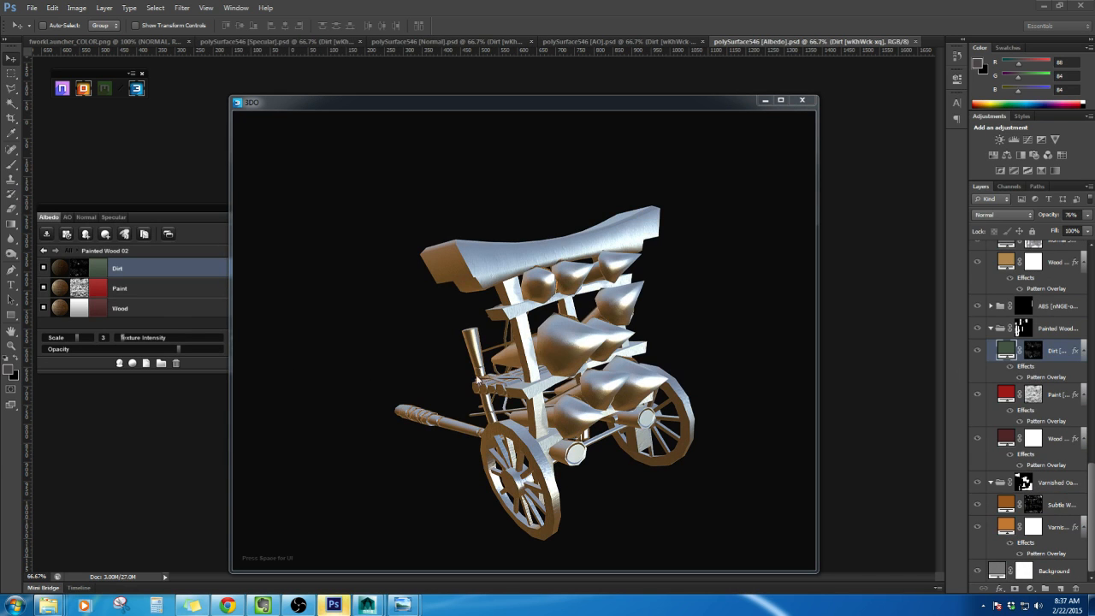
{"action": "left_click_drag", "start_coordinate": [467, 342], "coordinate": [255, 292]}
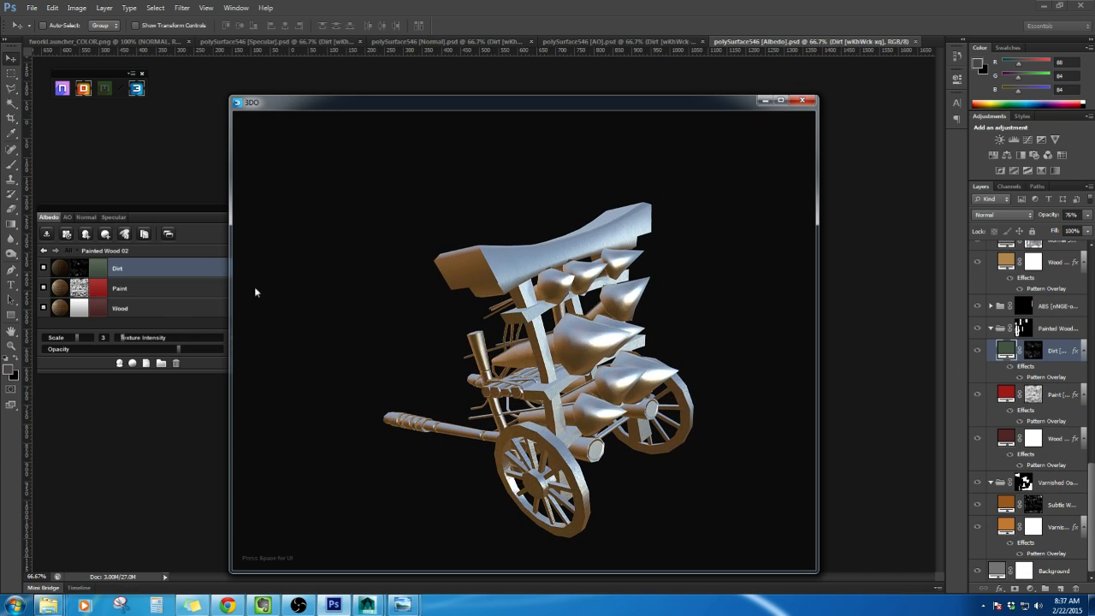
{"action": "left_click_drag", "start_coordinate": [197, 215], "coordinate": [184, 213]}
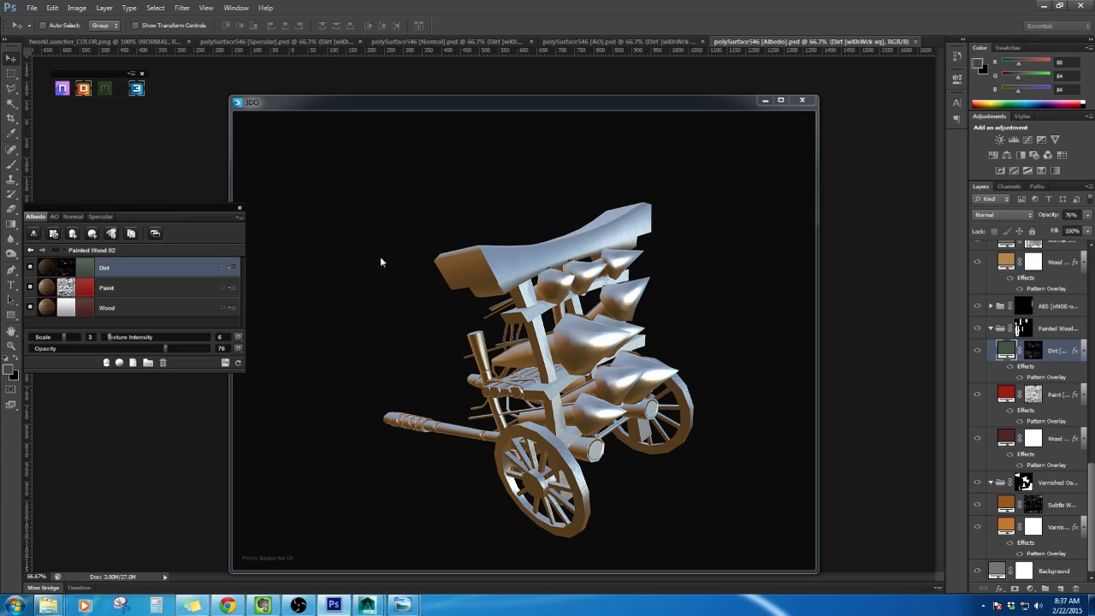
{"action": "left_click_drag", "start_coordinate": [384, 100], "coordinate": [435, 94]}
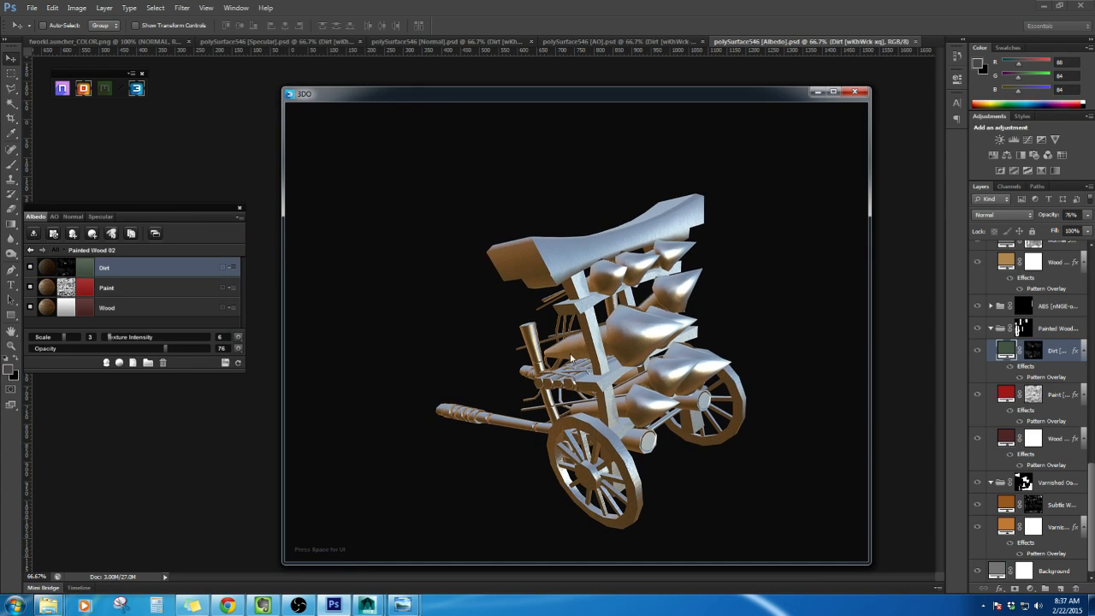
Step: Examine how the project's materials show on the roof, rockets and wheels in the 3DO preview
{"action": "left_click_drag", "start_coordinate": [564, 351], "coordinate": [499, 325]}
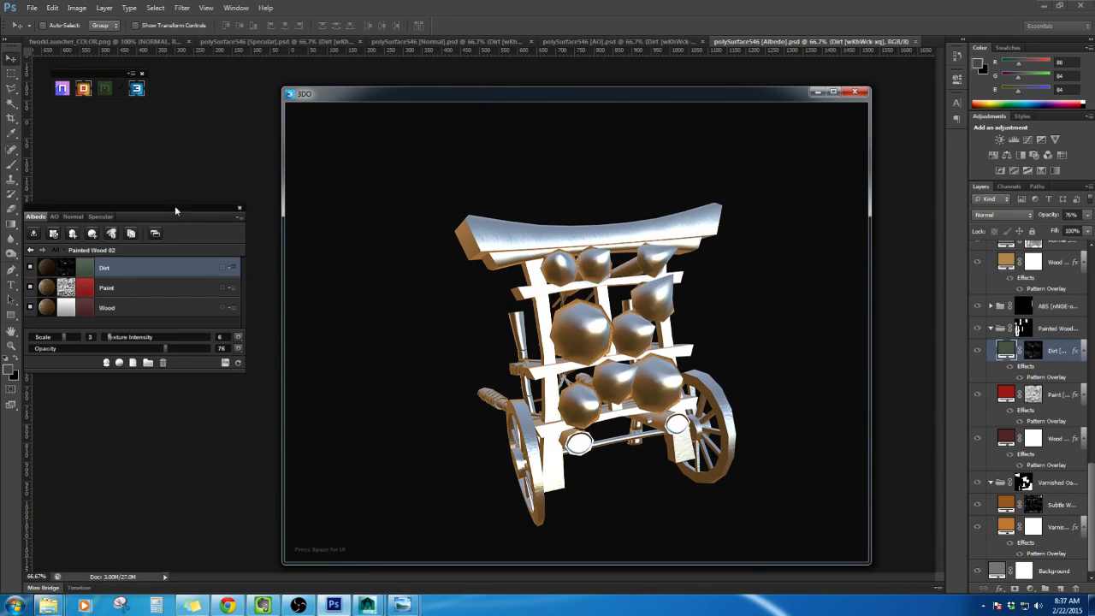
{"action": "left_click_drag", "start_coordinate": [179, 207], "coordinate": [200, 185]}
{"action": "left_click", "coordinate": [260, 195]}
{"action": "left_click", "coordinate": [259, 192]}
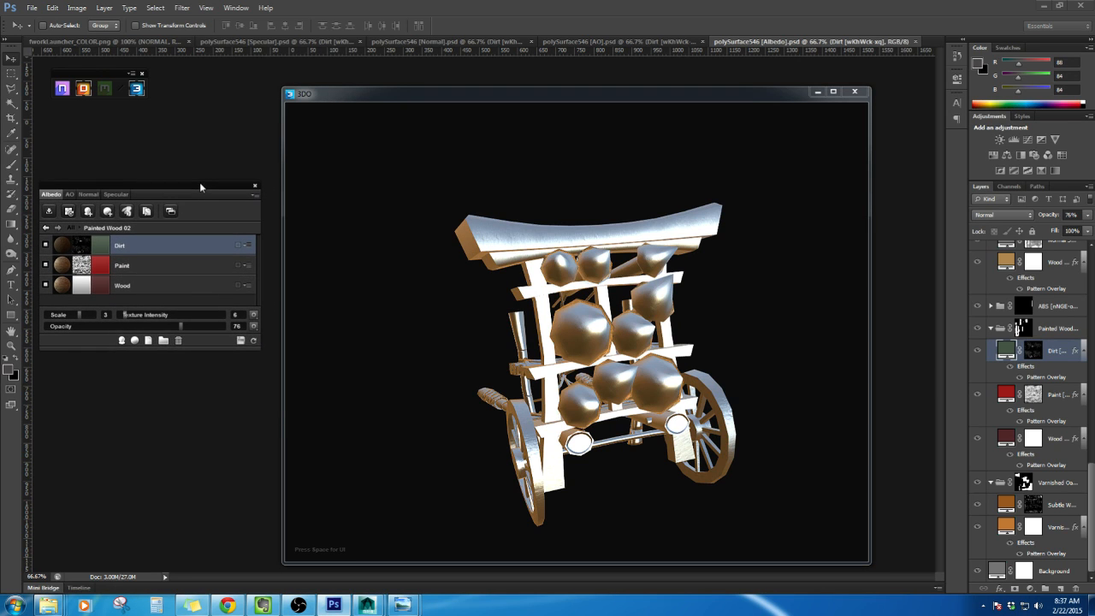
{"action": "mouse_move", "coordinate": [505, 255]}
{"action": "left_mouse_down"}
{"action": "mouse_move", "coordinate": [501, 351]}
{"action": "mouse_move", "coordinate": [492, 261]}
{"action": "left_mouse_up"}
{"action": "scroll", "coordinate": [502, 349], "scroll_direction": "up", "scroll_amount": 2}
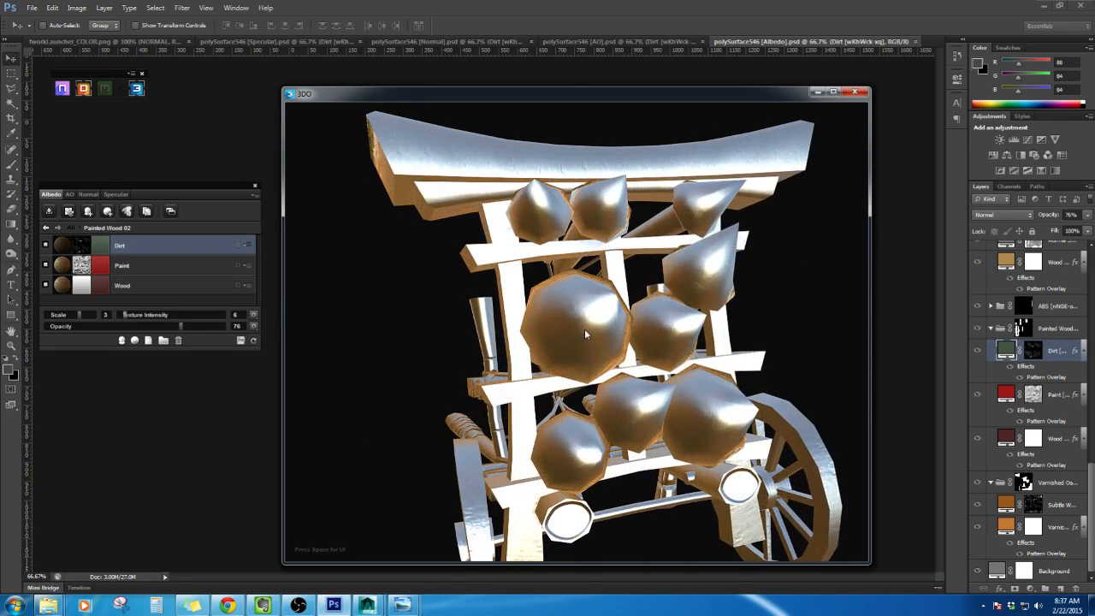
{"action": "scroll", "coordinate": [584, 329], "scroll_direction": "down", "scroll_amount": 2}
{"action": "left_click_drag", "start_coordinate": [585, 329], "coordinate": [642, 340]}
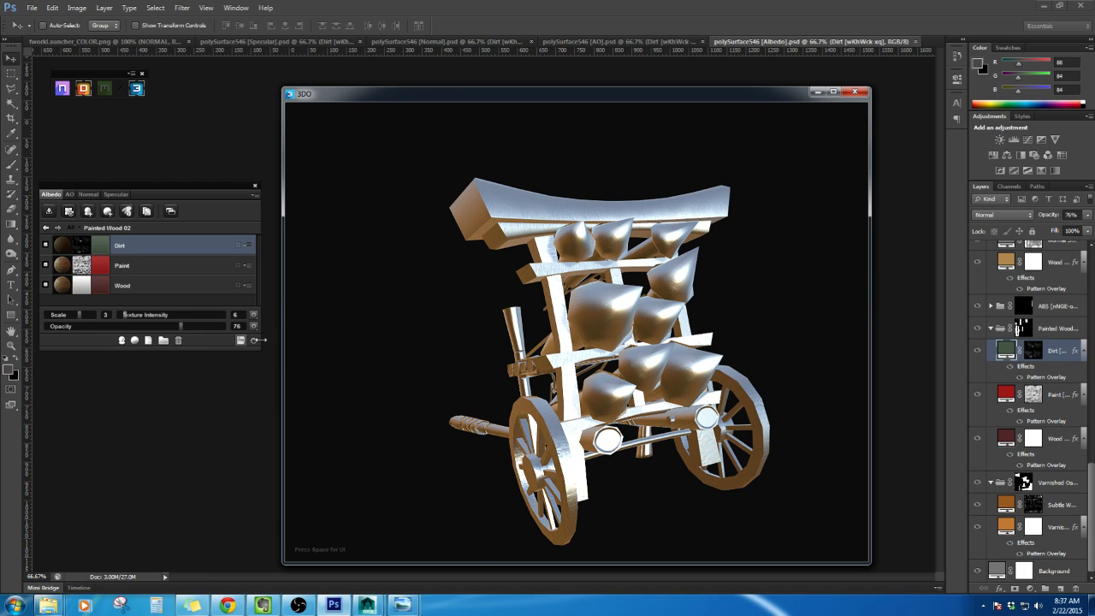
Step: Refresh the preview, open the 3DO custom loader and move it clear of the SUITE launcher
{"action": "left_click", "coordinate": [255, 340]}
{"action": "left_click", "coordinate": [129, 75]}
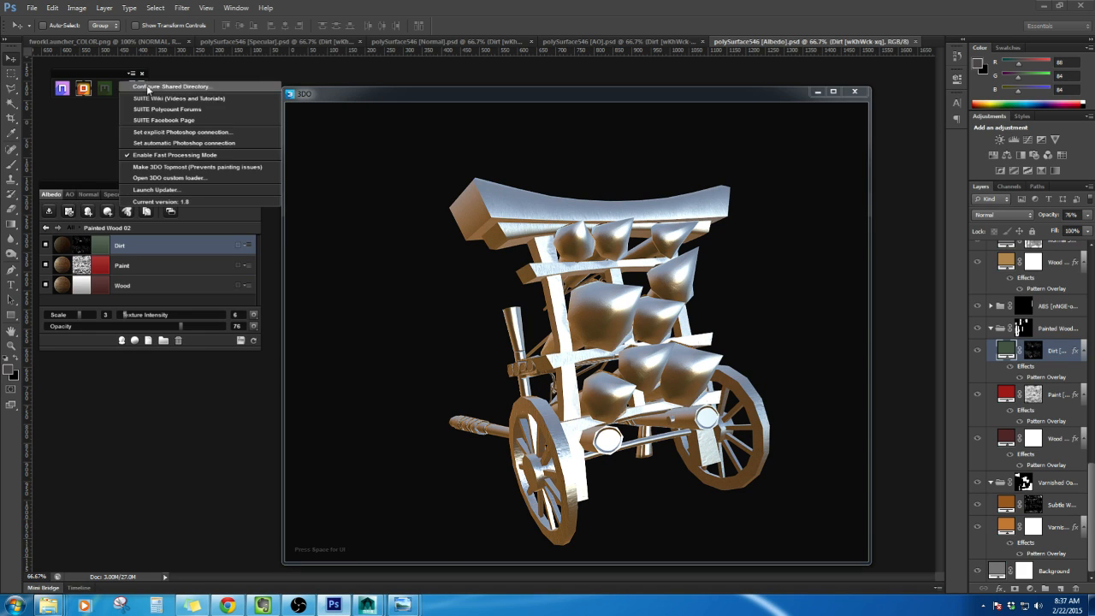
{"action": "left_click", "coordinate": [182, 178]}
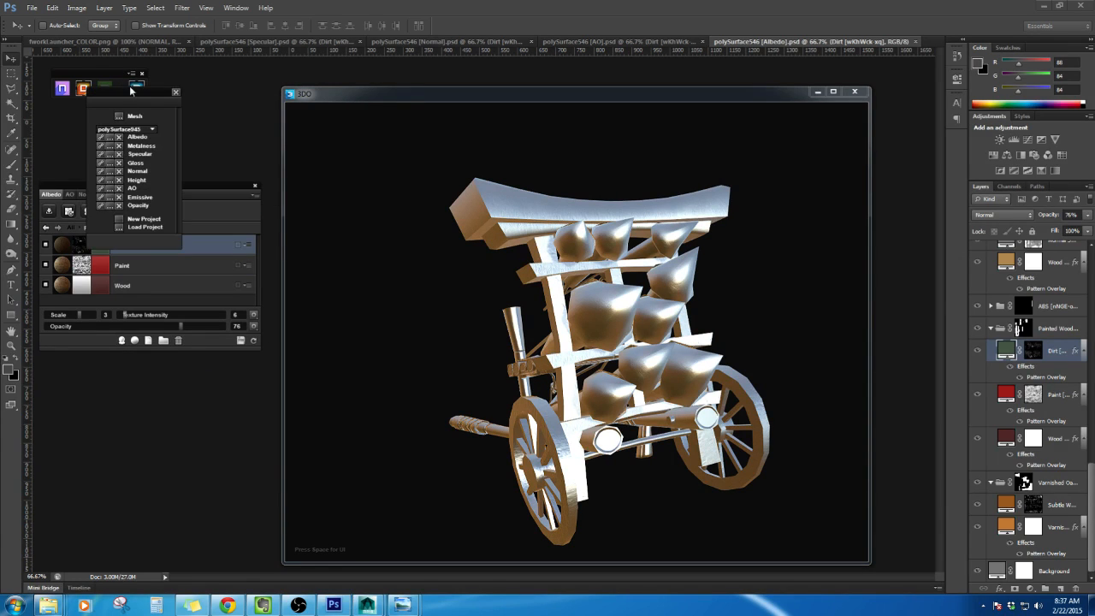
{"action": "left_click_drag", "start_coordinate": [132, 89], "coordinate": [208, 180]}
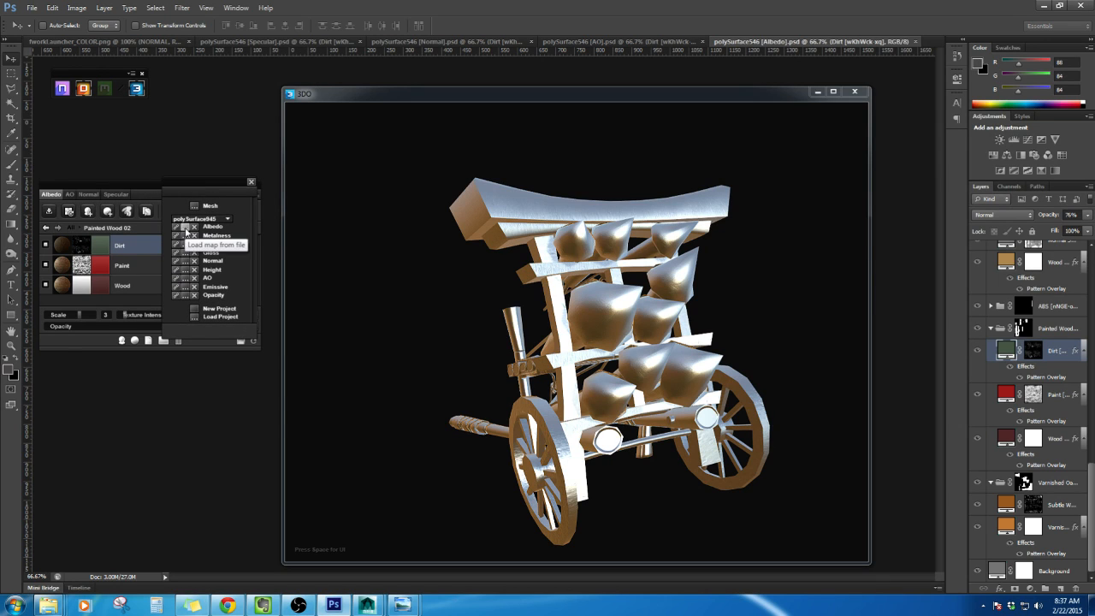
Step: Load a polySurface546 map file from the fireworkLauncher folder into the custom loader's Albedo slot
{"action": "left_click", "coordinate": [186, 227]}
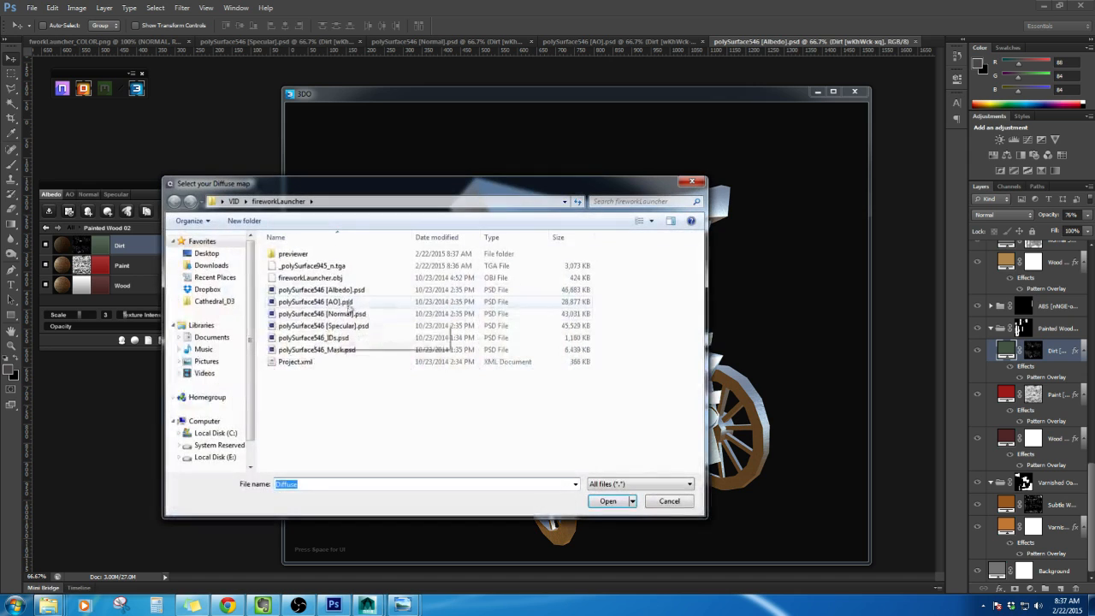
{"action": "left_click", "coordinate": [355, 290]}
{"action": "left_click", "coordinate": [356, 300]}
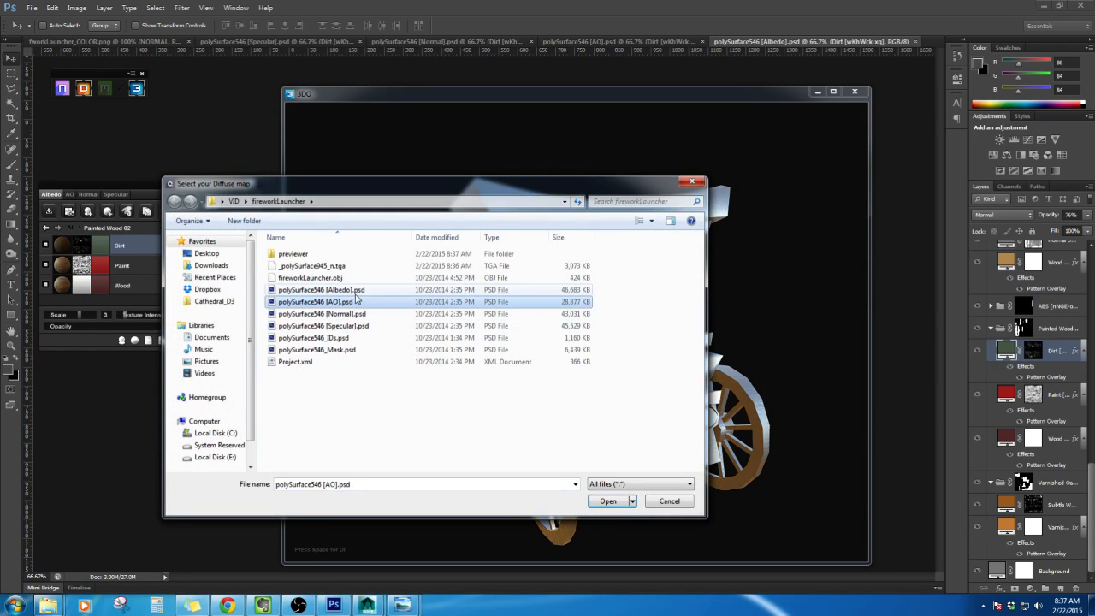
{"action": "double_click", "coordinate": [356, 300]}
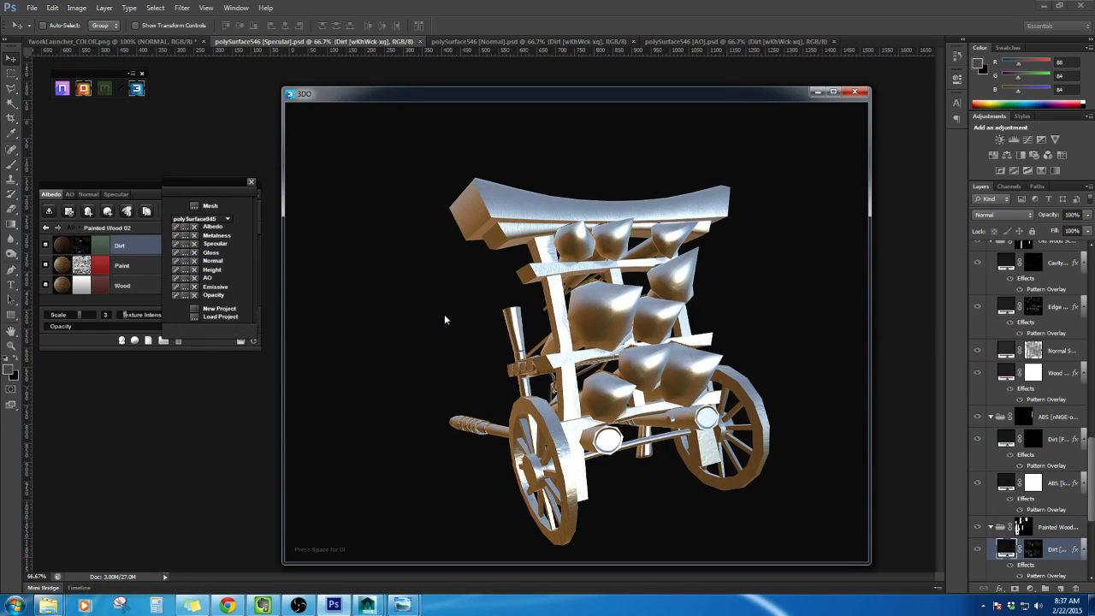
Step: Move the custom loader up beside the SUITE launcher and the DDO window below it so neither overlaps
{"action": "left_click_drag", "start_coordinate": [444, 319], "coordinate": [421, 321]}
{"action": "left_click_drag", "start_coordinate": [199, 187], "coordinate": [207, 88]}
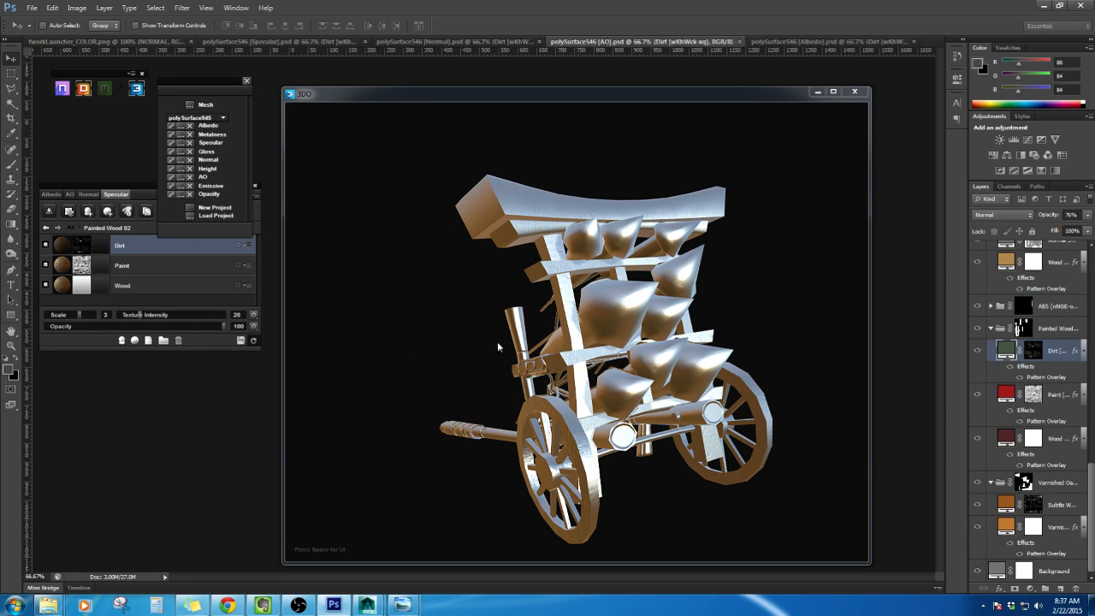
{"action": "left_click_drag", "start_coordinate": [553, 335], "coordinate": [944, 425]}
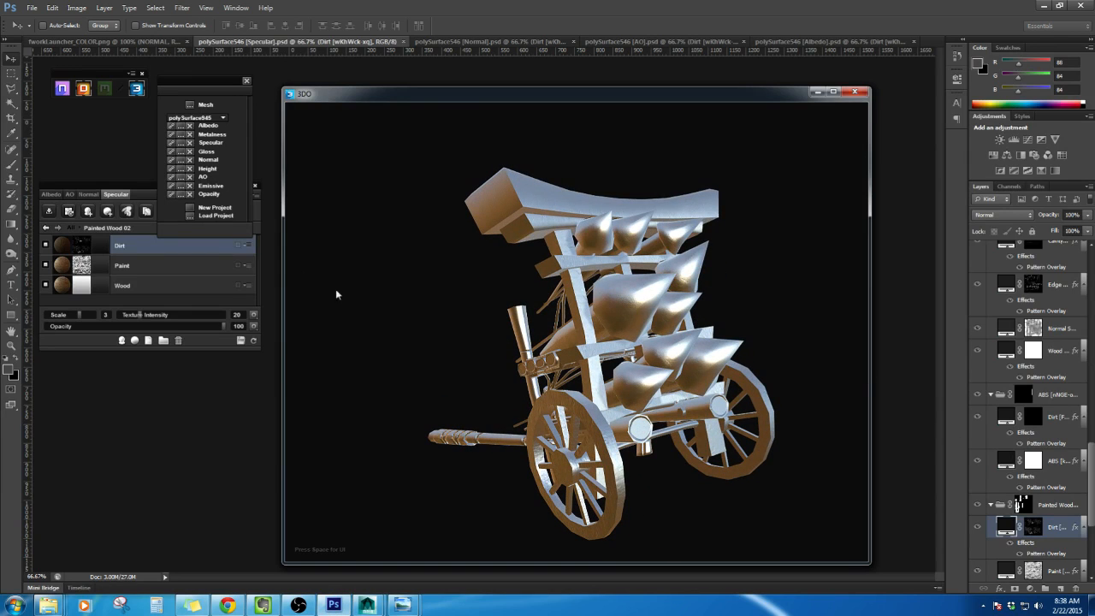
{"action": "left_click_drag", "start_coordinate": [135, 193], "coordinate": [133, 288]}
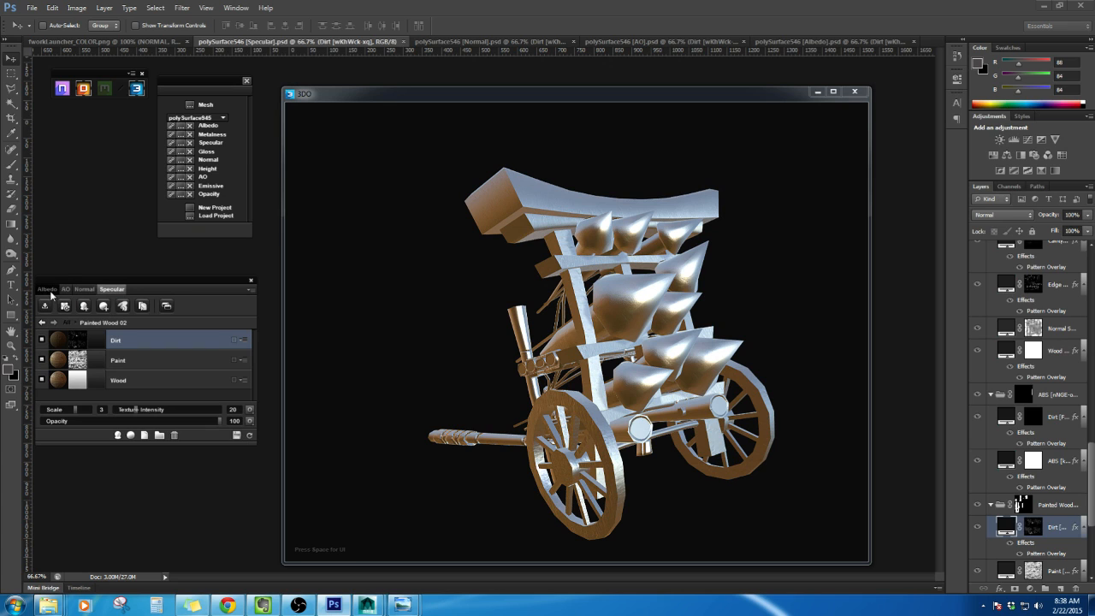
Step: Switch DDO to the Albedo map and refresh the 3DO preview, checking the launcher from several angles
{"action": "left_click", "coordinate": [47, 290]}
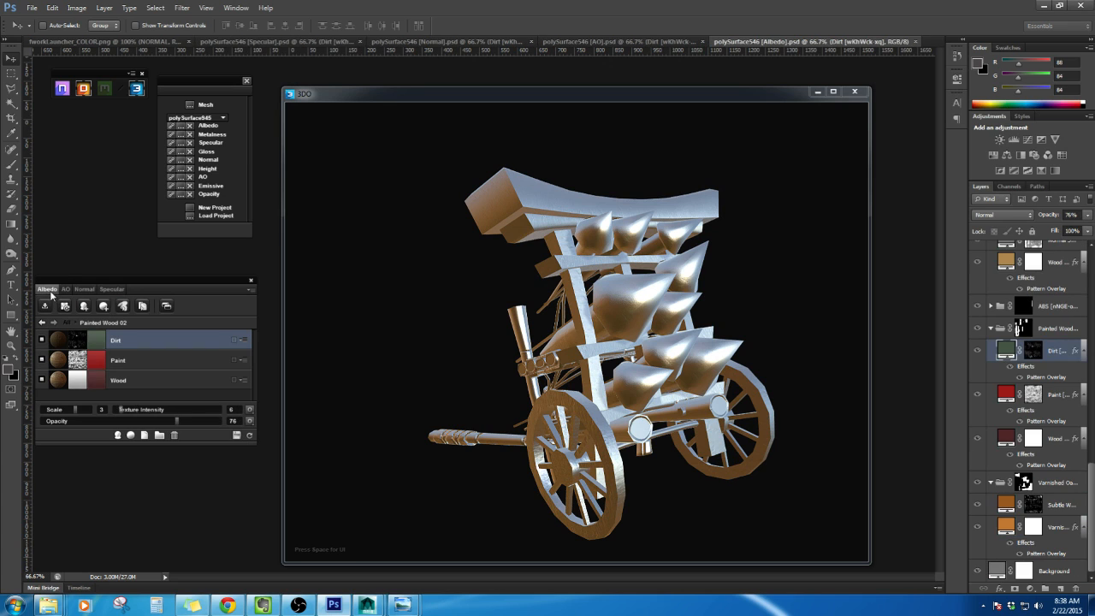
{"action": "left_click", "coordinate": [248, 435]}
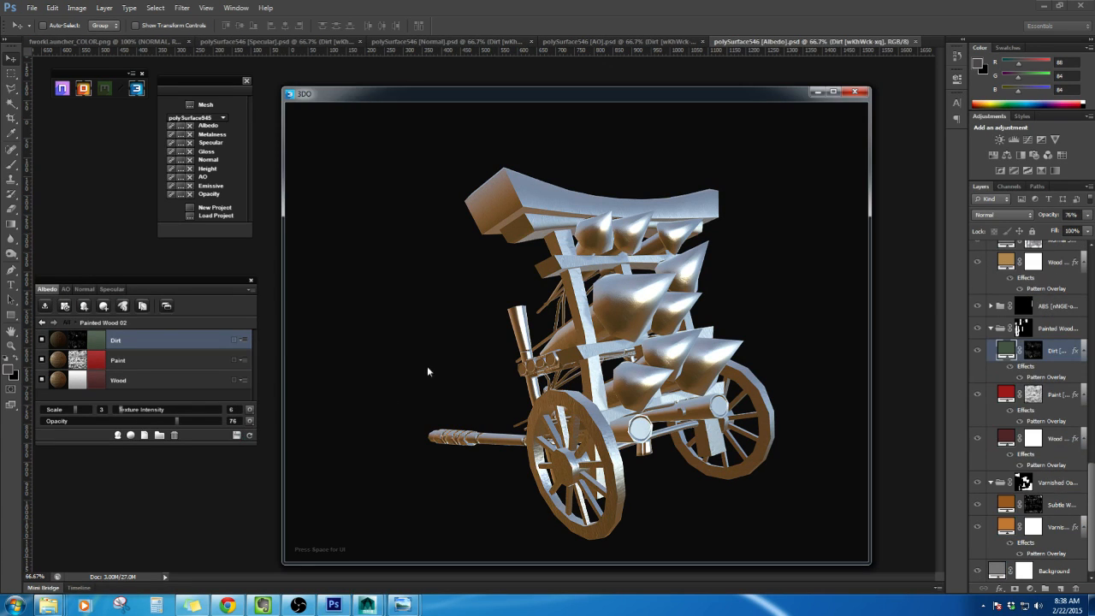
{"action": "left_click_drag", "start_coordinate": [428, 367], "coordinate": [391, 347]}
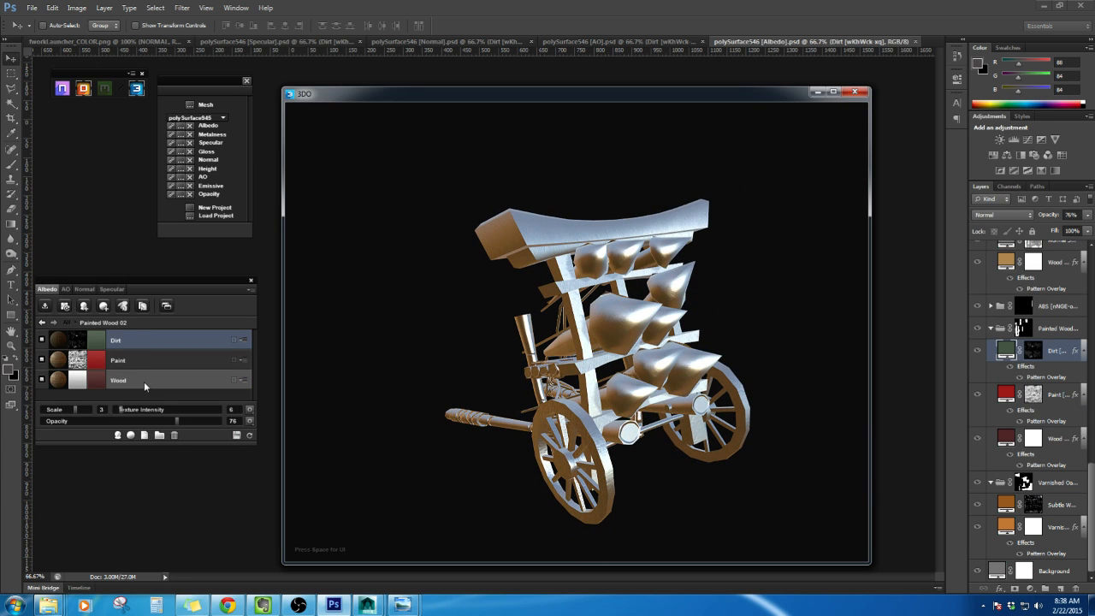
{"action": "left_click_drag", "start_coordinate": [513, 368], "coordinate": [841, 332]}
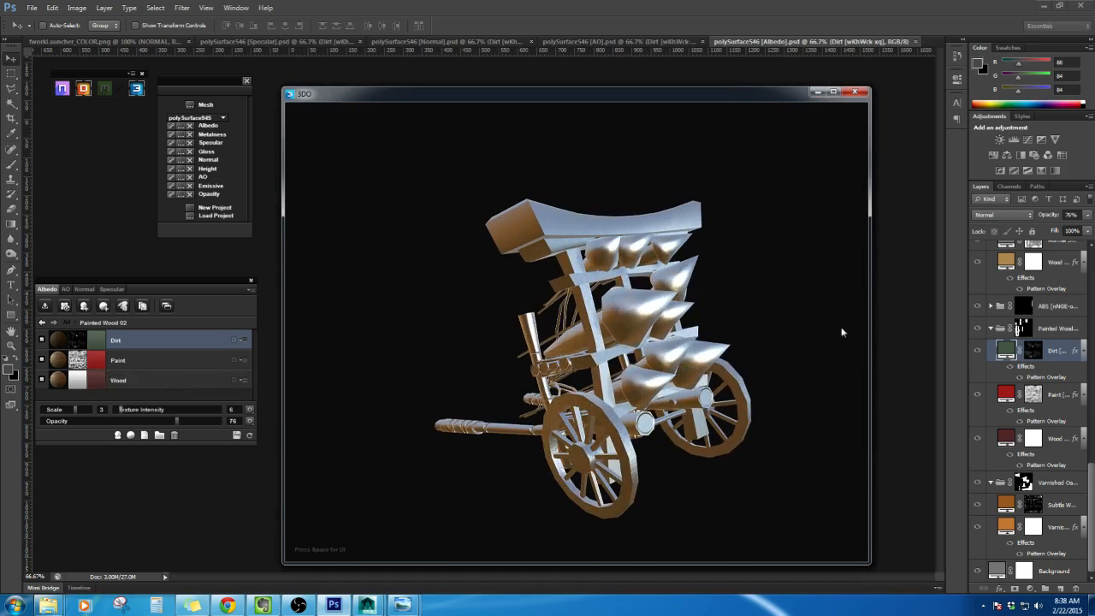
Step: Collapse the Dirty Cotton, Old Wood Sculpture, Painted Wood and Varnished Oak layer groups in the Albedo document
{"action": "left_click", "coordinate": [1092, 494]}
{"action": "left_click_drag", "start_coordinate": [1092, 469], "coordinate": [1055, 242]}
{"action": "left_click", "coordinate": [991, 252]}
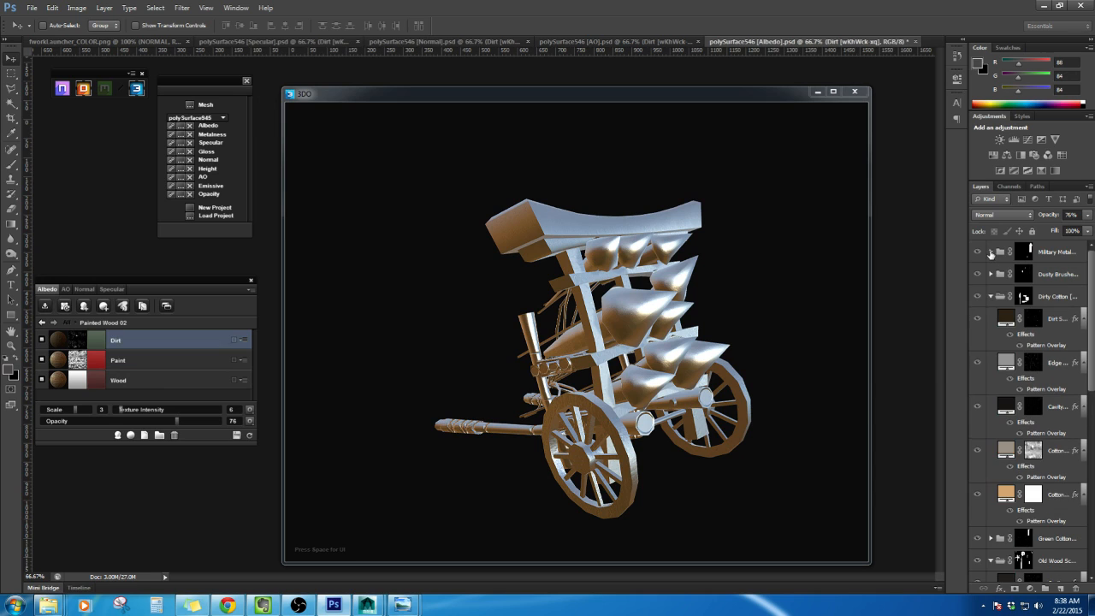
{"action": "left_click", "coordinate": [992, 296]}
{"action": "left_click", "coordinate": [989, 342]}
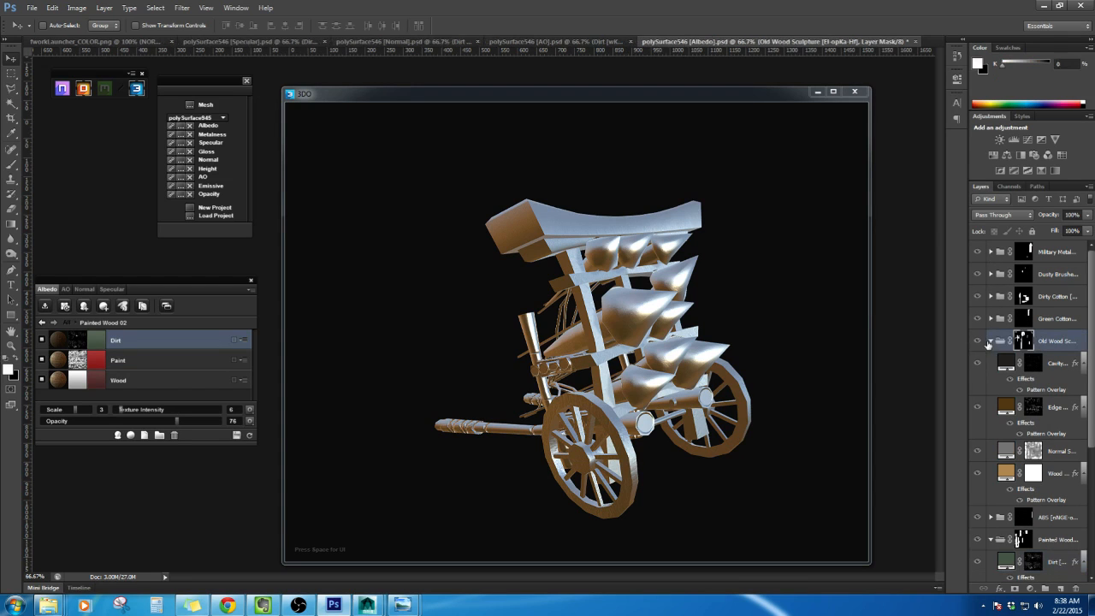
{"action": "left_click", "coordinate": [991, 341]}
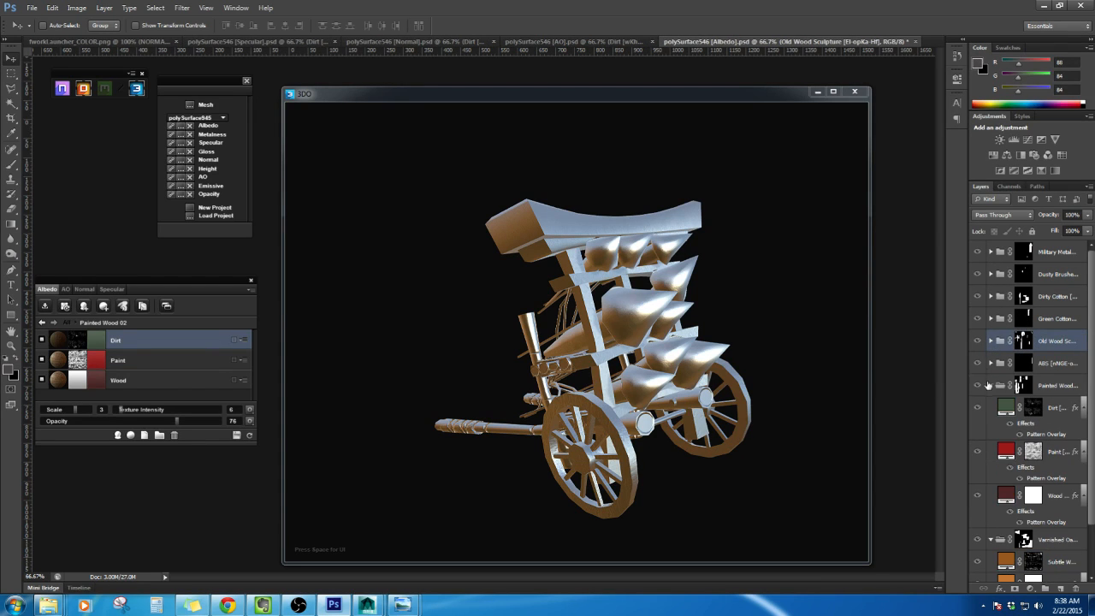
{"action": "left_click", "coordinate": [990, 386]}
{"action": "left_click", "coordinate": [991, 408]}
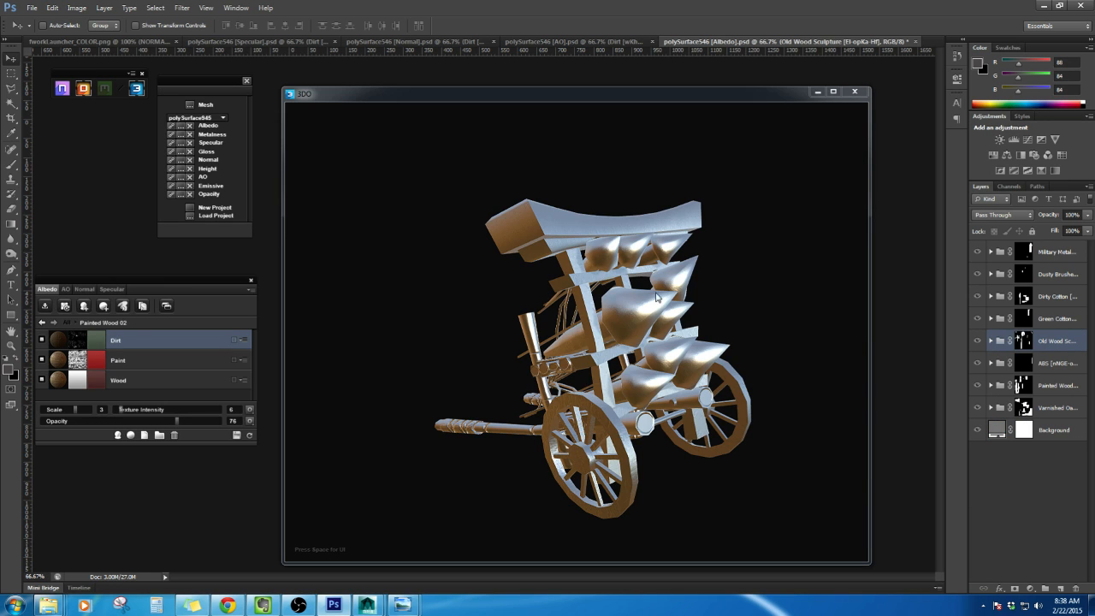
Step: Return the DDO layer list to the All level and shift the DDO window slightly upward
{"action": "left_click_drag", "start_coordinate": [657, 298], "coordinate": [547, 299]}
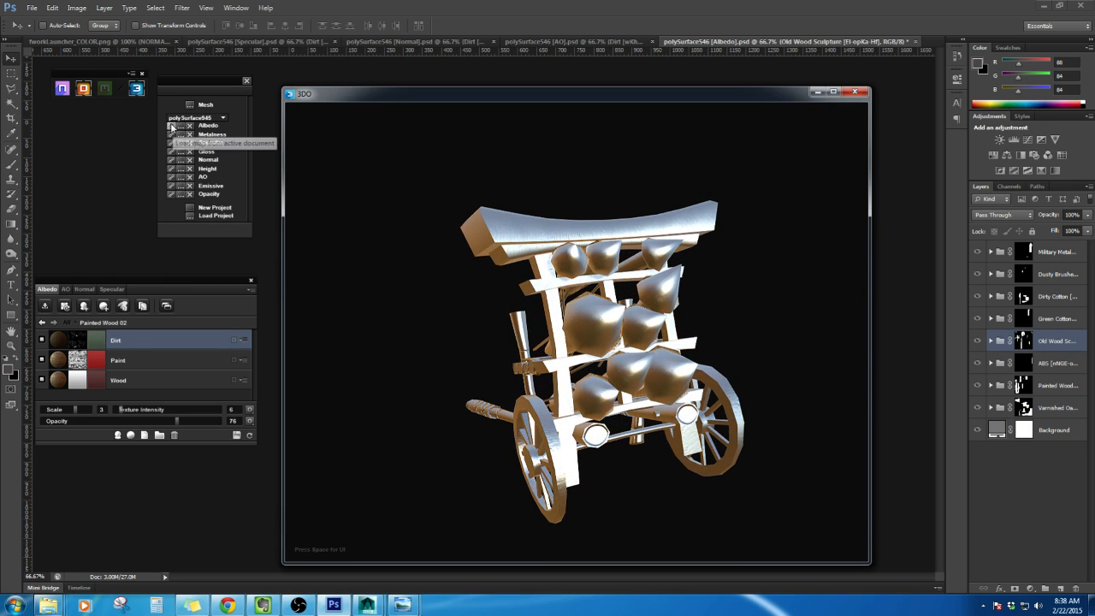
{"action": "left_click", "coordinate": [117, 321]}
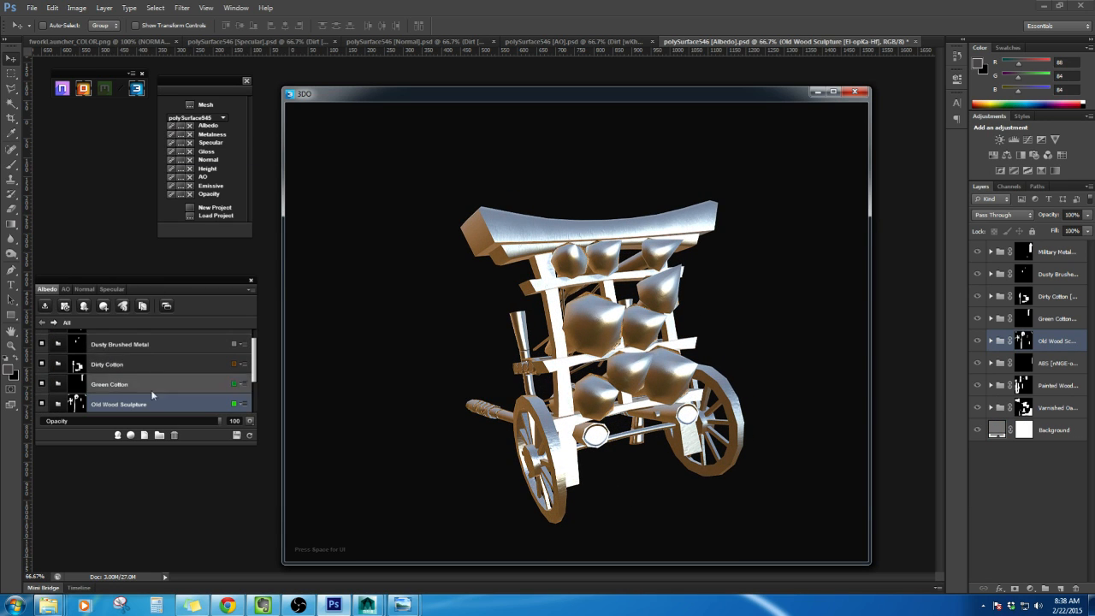
{"action": "mouse_move", "coordinate": [168, 285]}
{"action": "left_mouse_down"}
{"action": "mouse_move", "coordinate": [195, 291]}
{"action": "mouse_move", "coordinate": [171, 267]}
{"action": "left_mouse_up"}
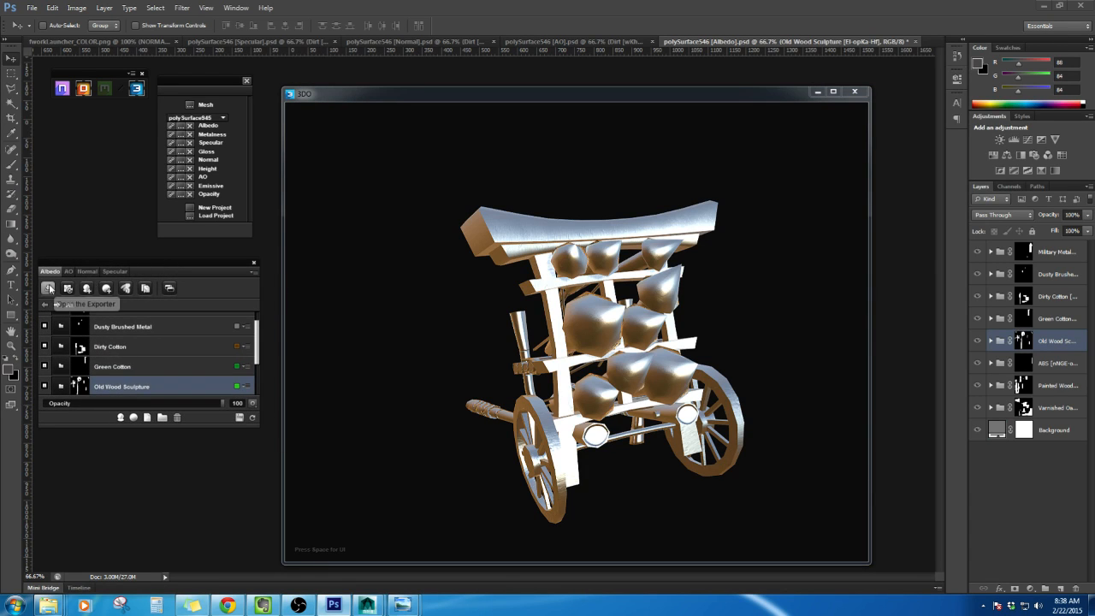
{"action": "mouse_move", "coordinate": [475, 334]}
{"action": "left_mouse_down"}
{"action": "mouse_move", "coordinate": [565, 377]}
{"action": "mouse_move", "coordinate": [482, 327]}
{"action": "left_mouse_up"}
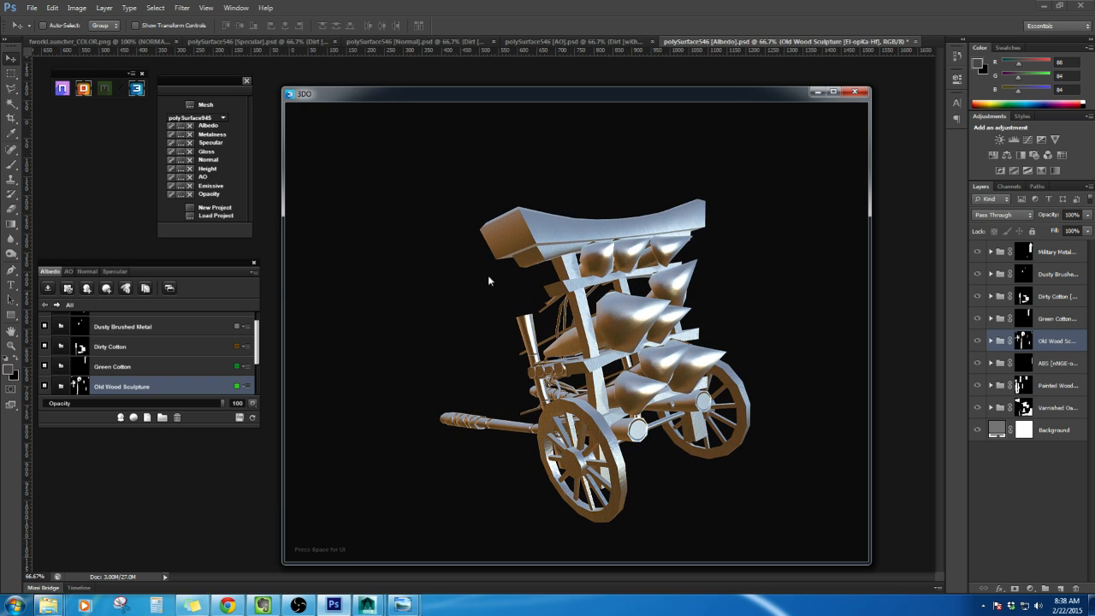
Step: Look at the 3DO render settings, then cycle the preview through its individual map views
{"action": "key", "text": "space"}
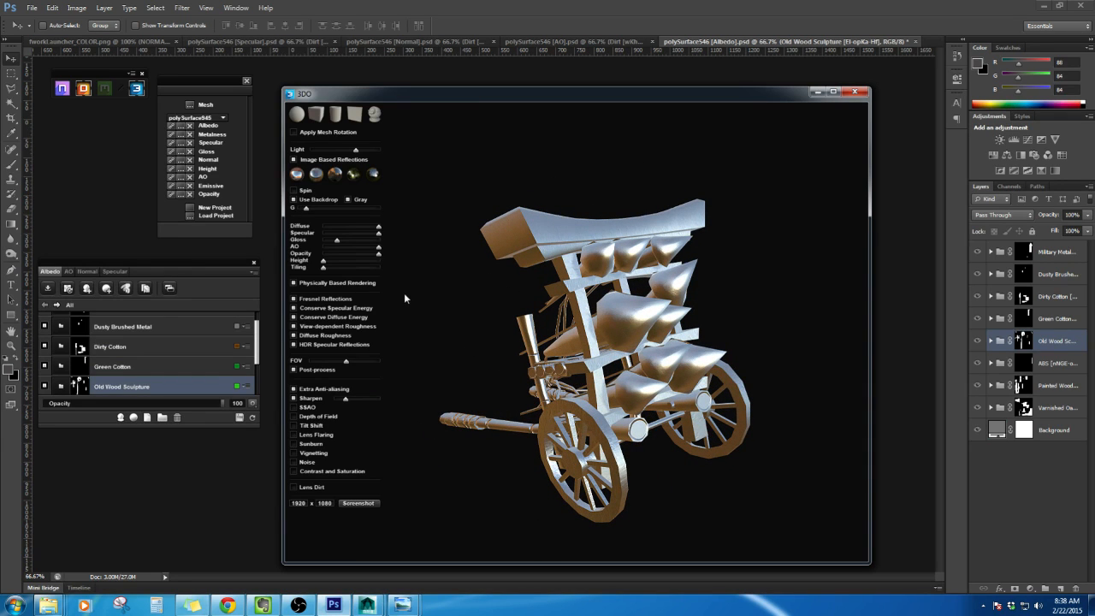
{"action": "key", "text": "space"}
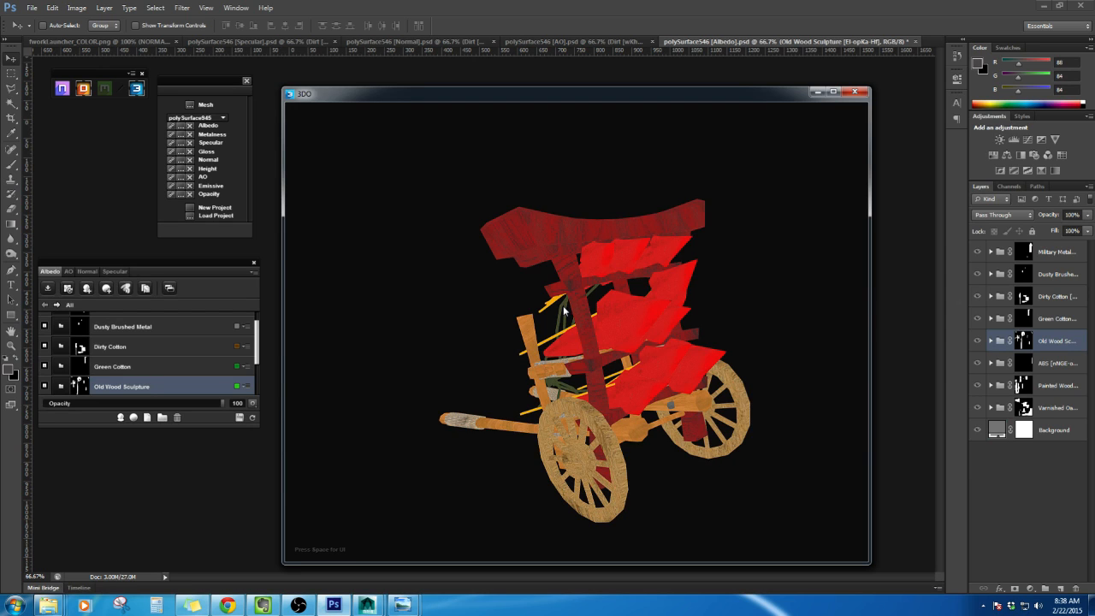
{"action": "key", "text": "c"}
{"action": "key", "text": "c"}
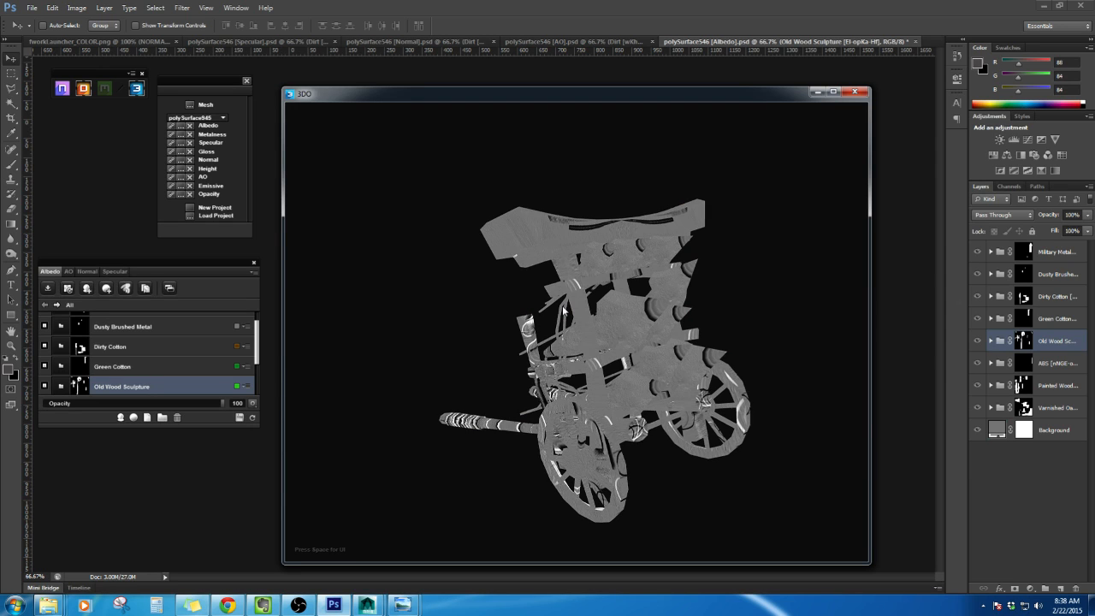
{"action": "key", "text": "c"}
{"action": "key", "text": "c"}
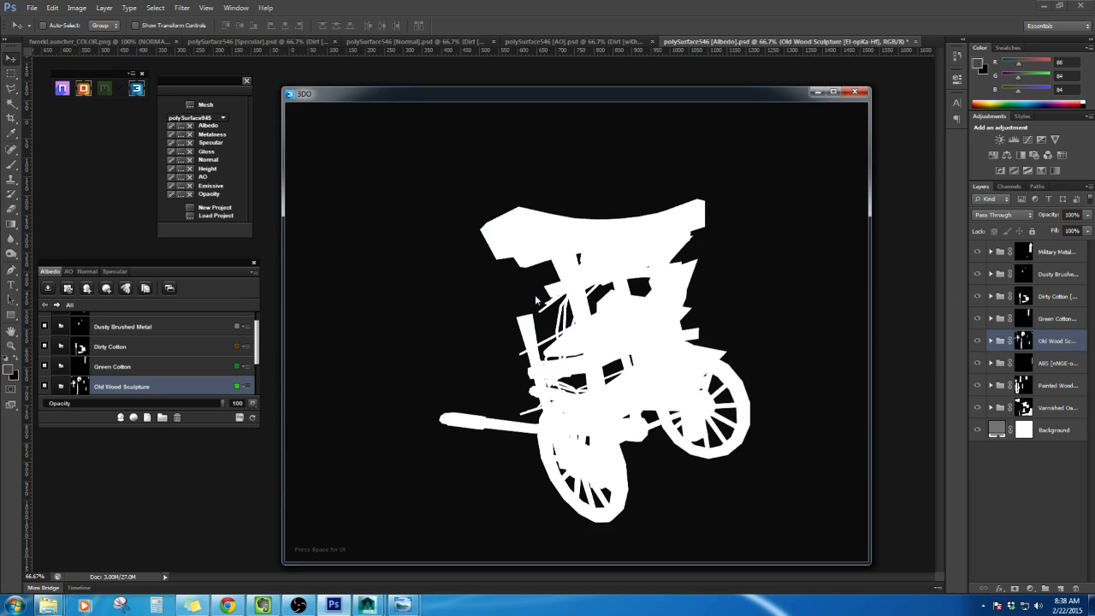
{"action": "key", "text": "c"}
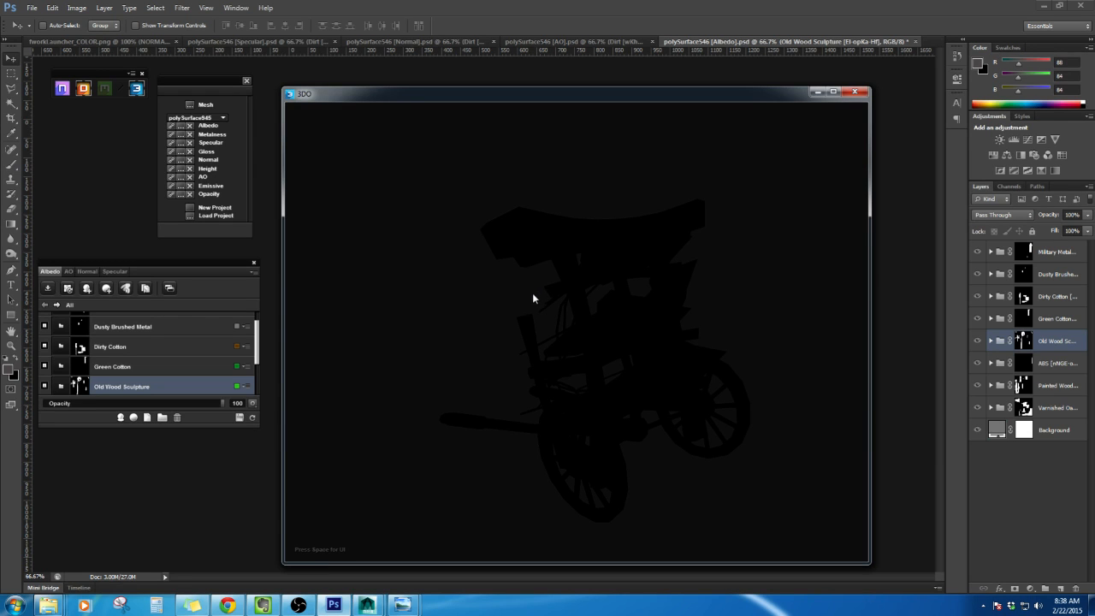
{"action": "key", "text": "c"}
Step: Set the 3DO preview to show only the albedo map and view the launcher from the rocket side
{"action": "left_click_drag", "start_coordinate": [594, 361], "coordinate": [630, 372]}
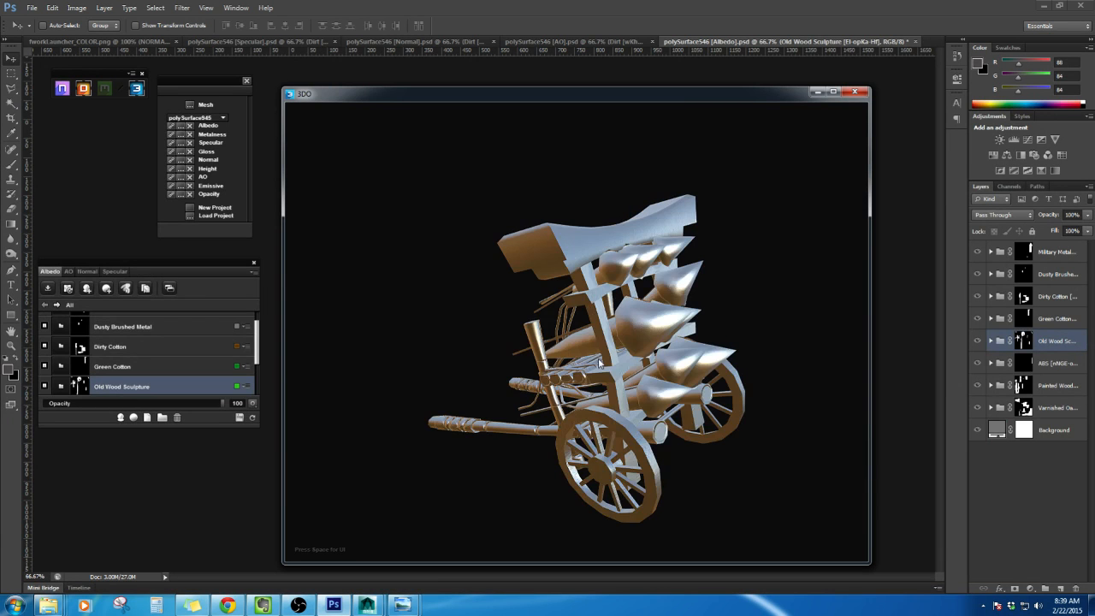
{"action": "key", "text": "c"}
{"action": "key", "text": "c"}
{"action": "key", "text": "c"}
{"action": "mouse_move", "coordinate": [599, 364]}
{"action": "left_mouse_down"}
{"action": "mouse_move", "coordinate": [430, 363]}
{"action": "mouse_move", "coordinate": [411, 402]}
{"action": "mouse_move", "coordinate": [420, 430]}
{"action": "mouse_move", "coordinate": [751, 371]}
{"action": "mouse_move", "coordinate": [608, 317]}
{"action": "mouse_move", "coordinate": [631, 293]}
{"action": "mouse_move", "coordinate": [579, 331]}
{"action": "mouse_move", "coordinate": [630, 346]}
{"action": "mouse_move", "coordinate": [706, 272]}
{"action": "mouse_move", "coordinate": [693, 245]}
{"action": "mouse_move", "coordinate": [476, 288]}
{"action": "mouse_move", "coordinate": [553, 306]}
{"action": "left_mouse_up"}
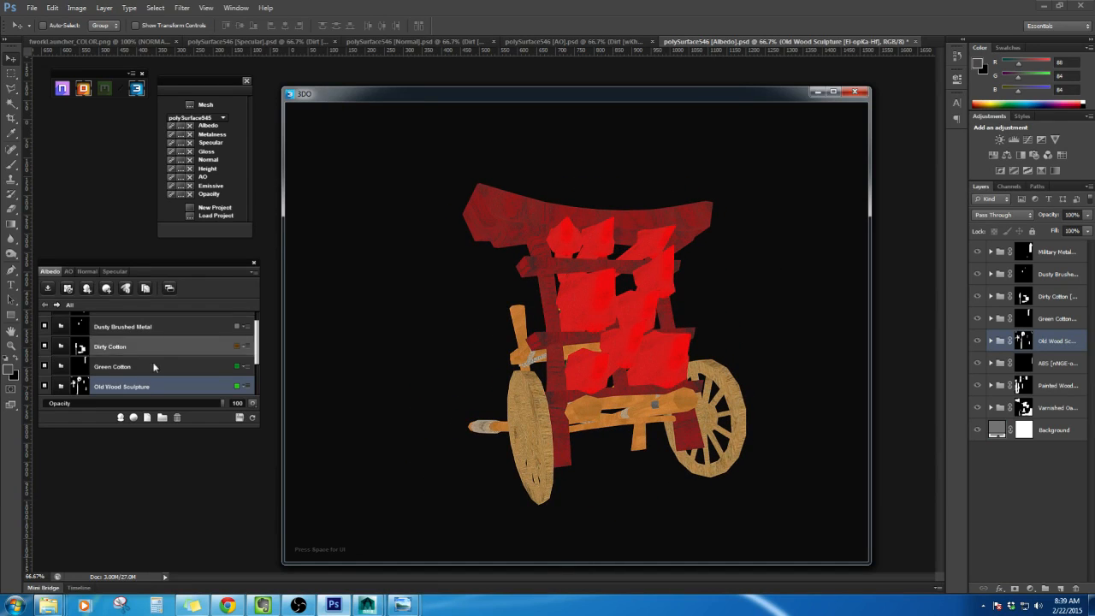
Step: Look at Military Metal 01's mask options and assign it the red material ID in DDO
{"action": "scroll", "coordinate": [244, 376], "scroll_direction": "up", "scroll_amount": 1}
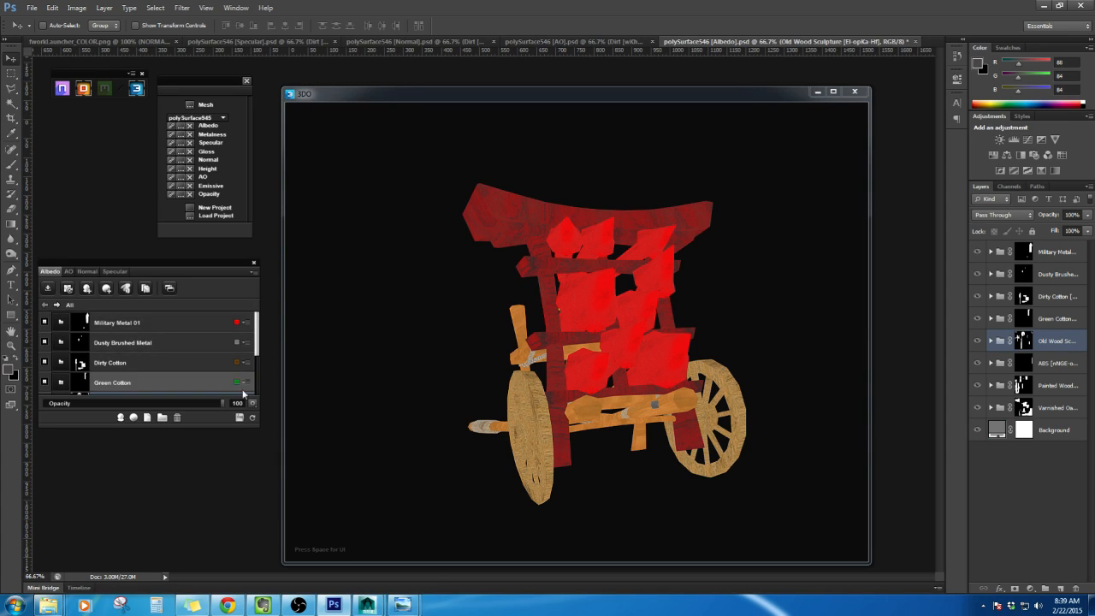
{"action": "scroll", "coordinate": [179, 347], "scroll_direction": "down", "scroll_amount": 1}
{"action": "scroll", "coordinate": [197, 352], "scroll_direction": "up", "scroll_amount": 1}
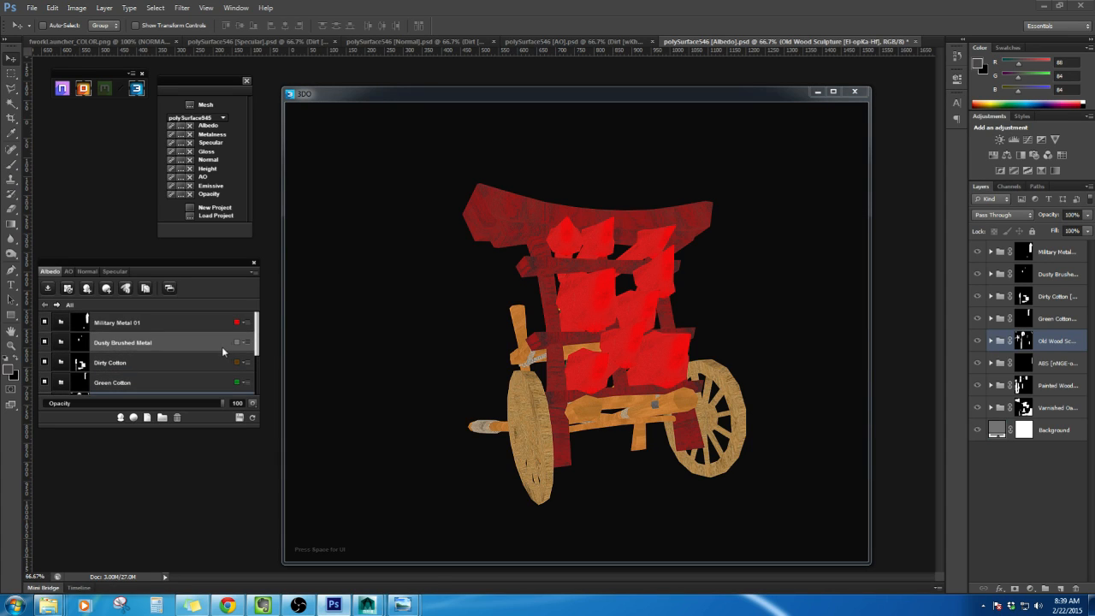
{"action": "left_click", "coordinate": [243, 323]}
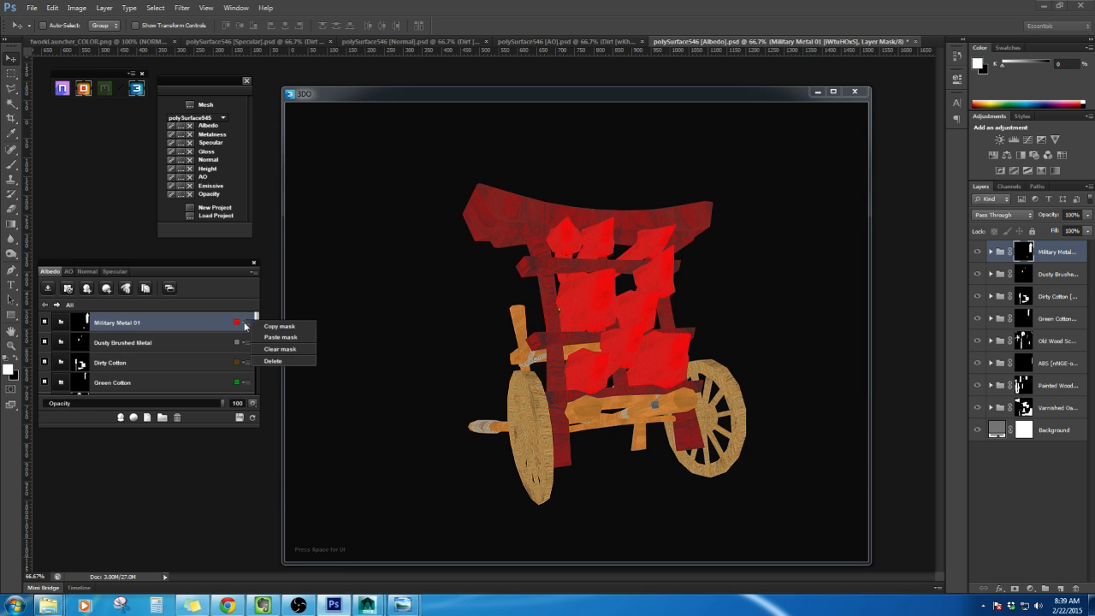
{"action": "left_click", "coordinate": [238, 322]}
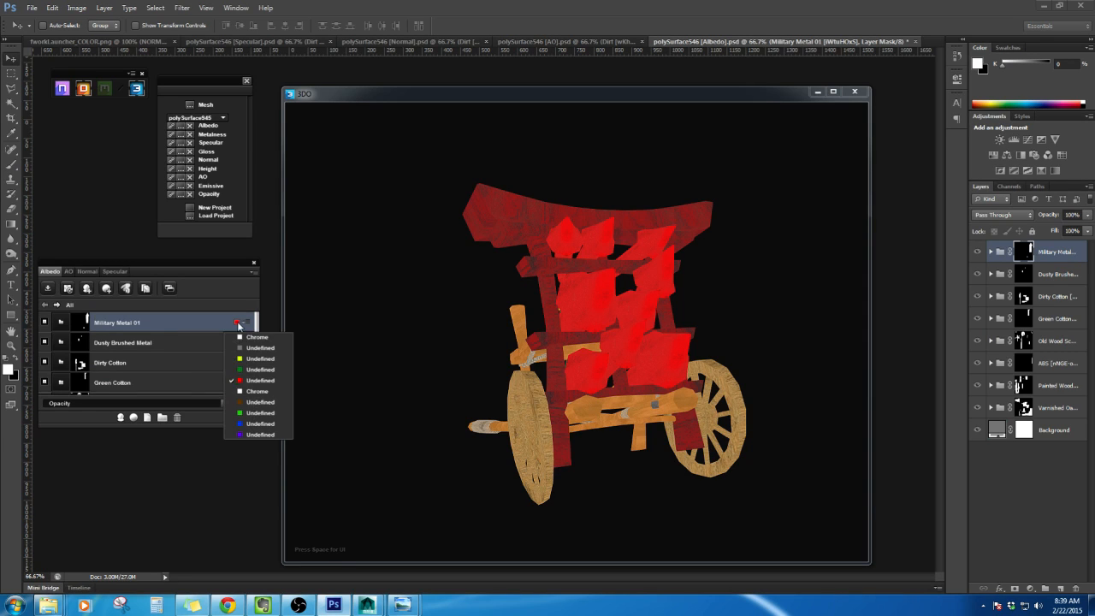
{"action": "left_click", "coordinate": [259, 380]}
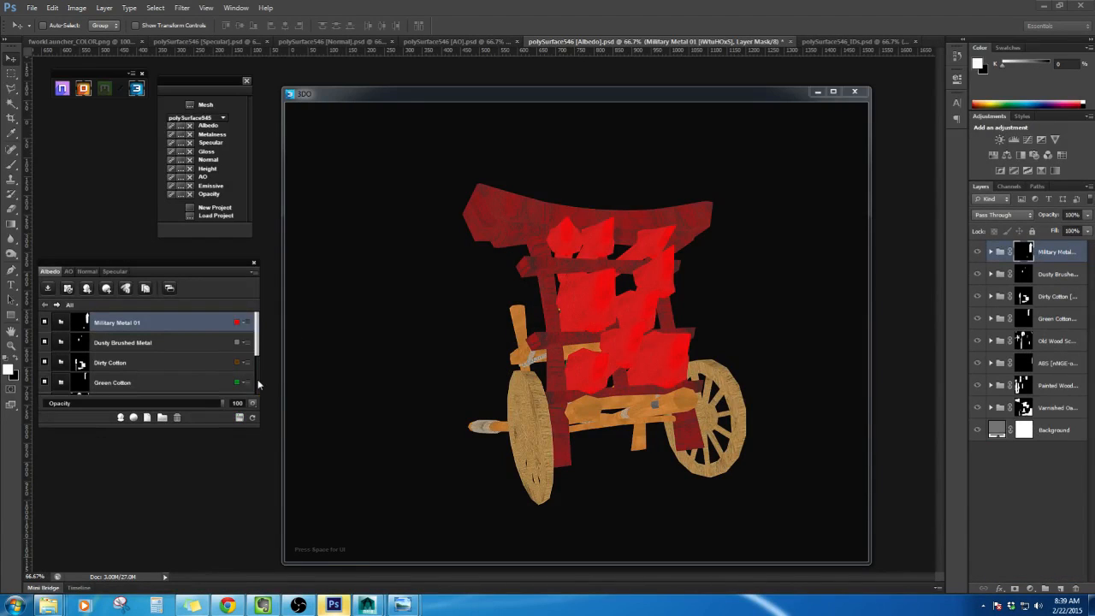
Step: Look at the blend mode options available for the Military Metal 01 material in DDO
{"action": "mouse_move", "coordinate": [256, 342]}
{"action": "left_mouse_down"}
{"action": "mouse_move", "coordinate": [252, 396]}
{"action": "mouse_move", "coordinate": [259, 319]}
{"action": "left_mouse_up"}
{"action": "left_click", "coordinate": [990, 252]}
{"action": "left_click", "coordinate": [990, 253]}
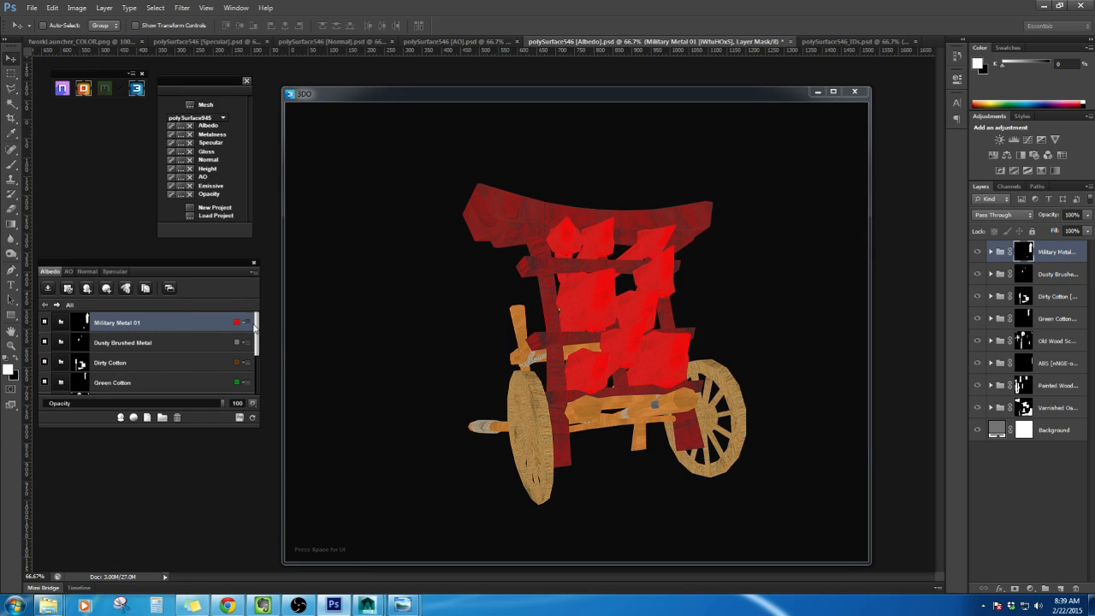
{"action": "mouse_move", "coordinate": [254, 328]}
{"action": "left_mouse_down"}
{"action": "mouse_move", "coordinate": [257, 382]}
{"action": "mouse_move", "coordinate": [259, 314]}
{"action": "left_mouse_up"}
{"action": "left_click", "coordinate": [251, 404]}
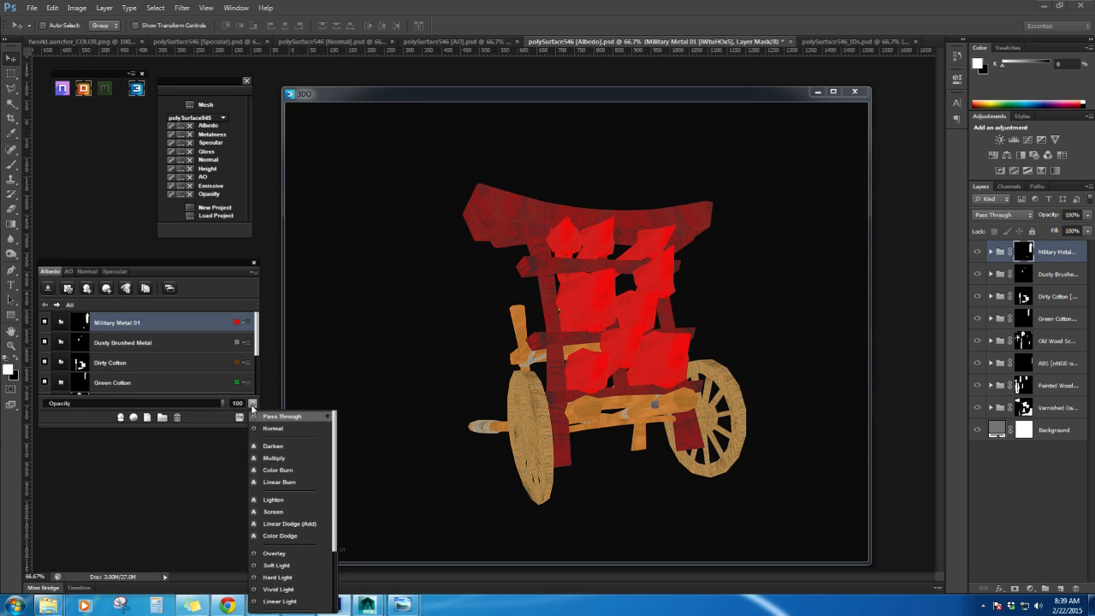
{"action": "left_click", "coordinate": [251, 406]}
Step: Look through DDO's project and map options, then shift the DDO window slightly
{"action": "left_click", "coordinate": [253, 273]}
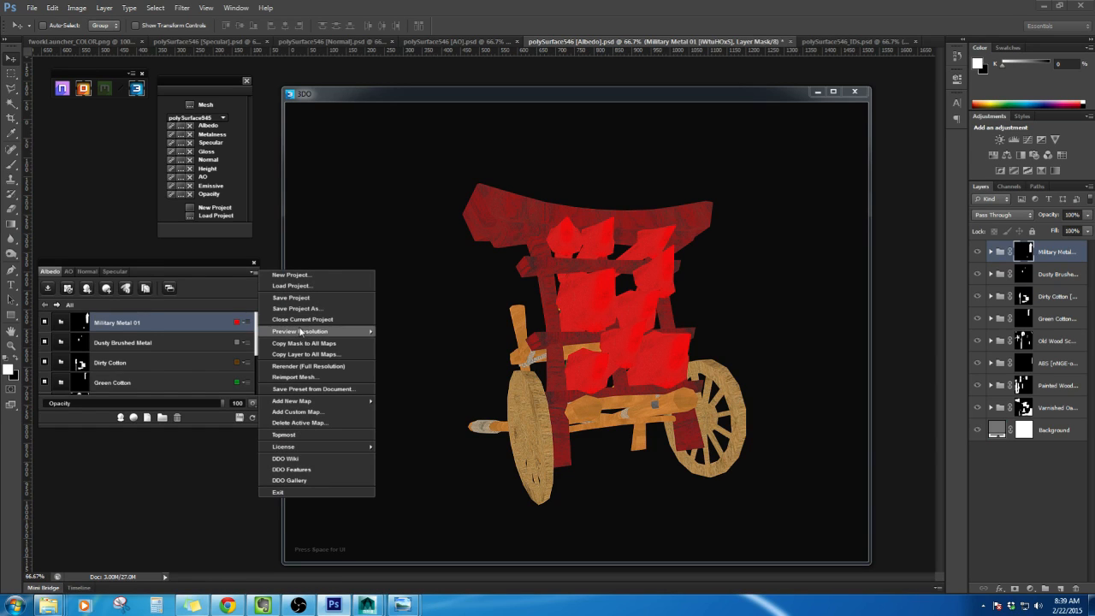
{"action": "mouse_move", "coordinate": [300, 333]}
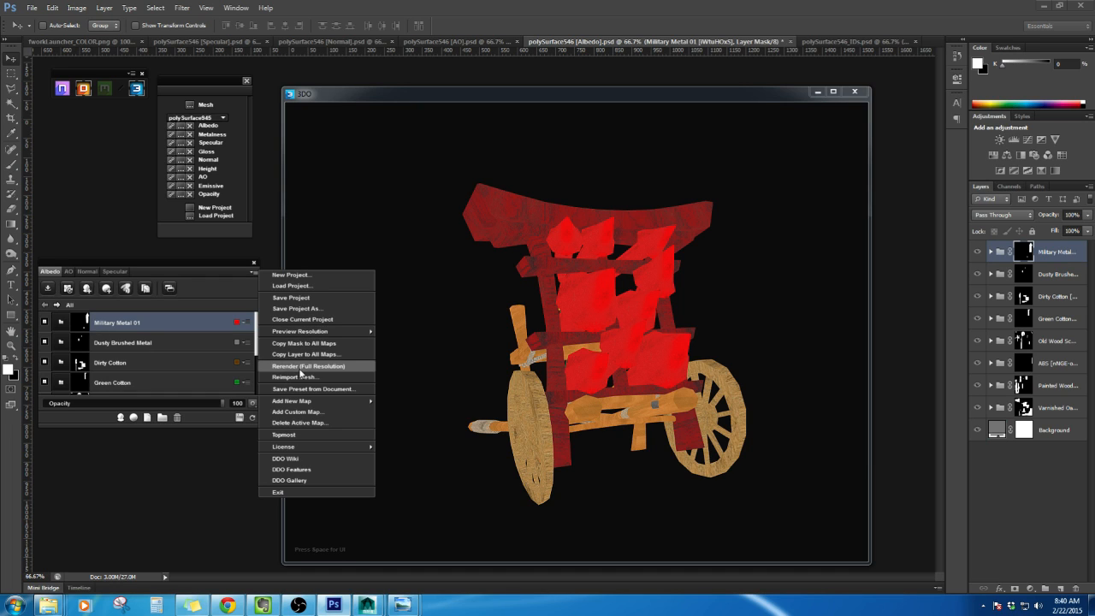
{"action": "mouse_move", "coordinate": [308, 404]}
{"action": "left_click", "coordinate": [190, 269]}
{"action": "left_click_drag", "start_coordinate": [190, 268], "coordinate": [194, 268]}
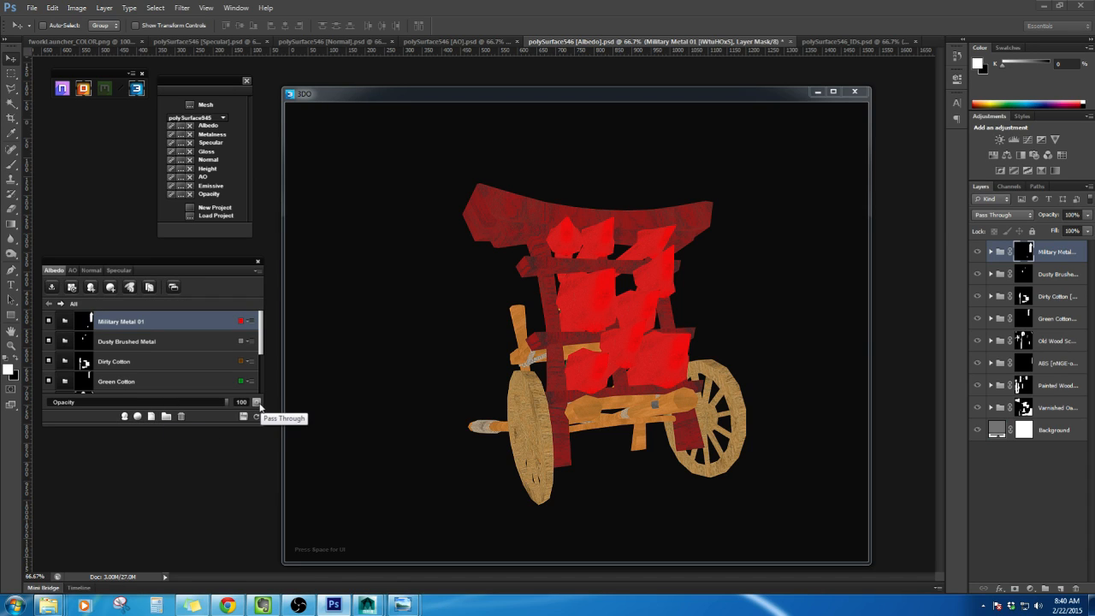
Step: Look at DDO's Cross-App settings and their calibration profiles, then close them without linking apps
{"action": "left_click", "coordinate": [172, 288]}
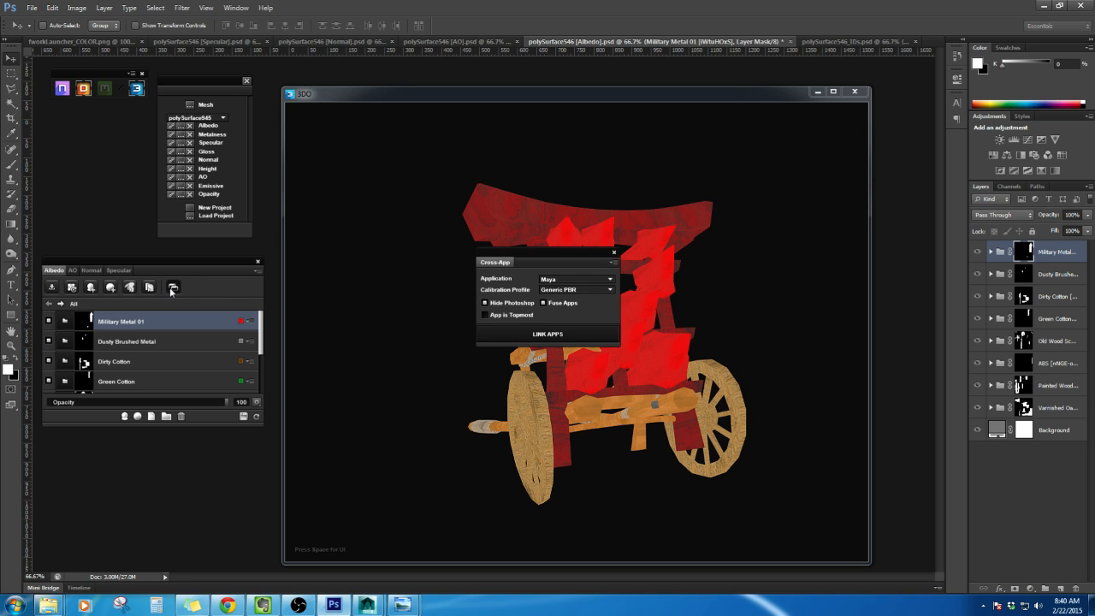
{"action": "left_click_drag", "start_coordinate": [527, 261], "coordinate": [329, 266]}
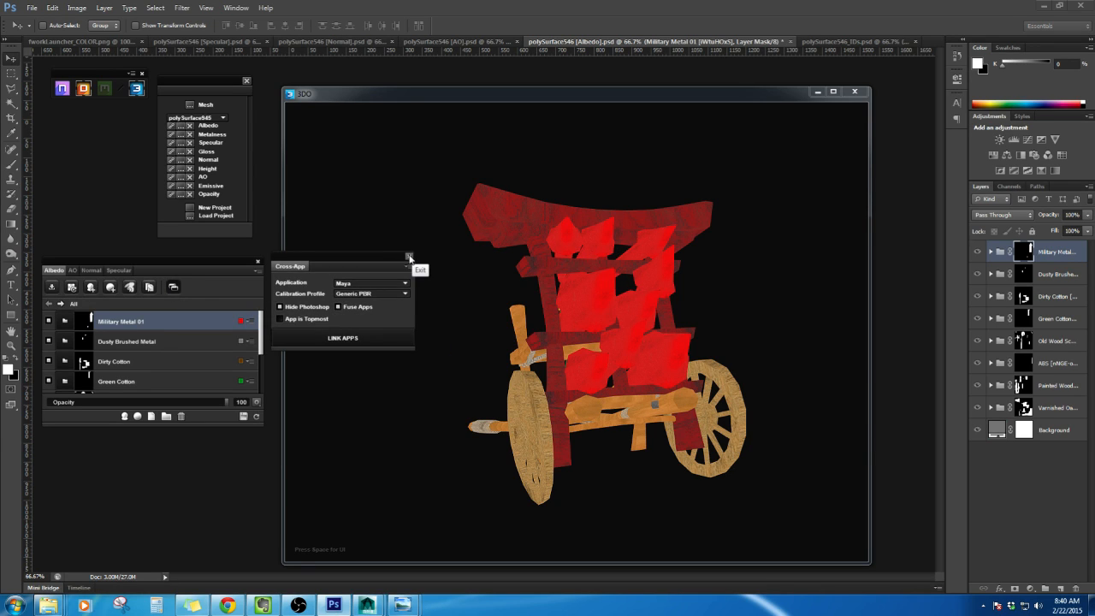
{"action": "left_click", "coordinate": [396, 294]}
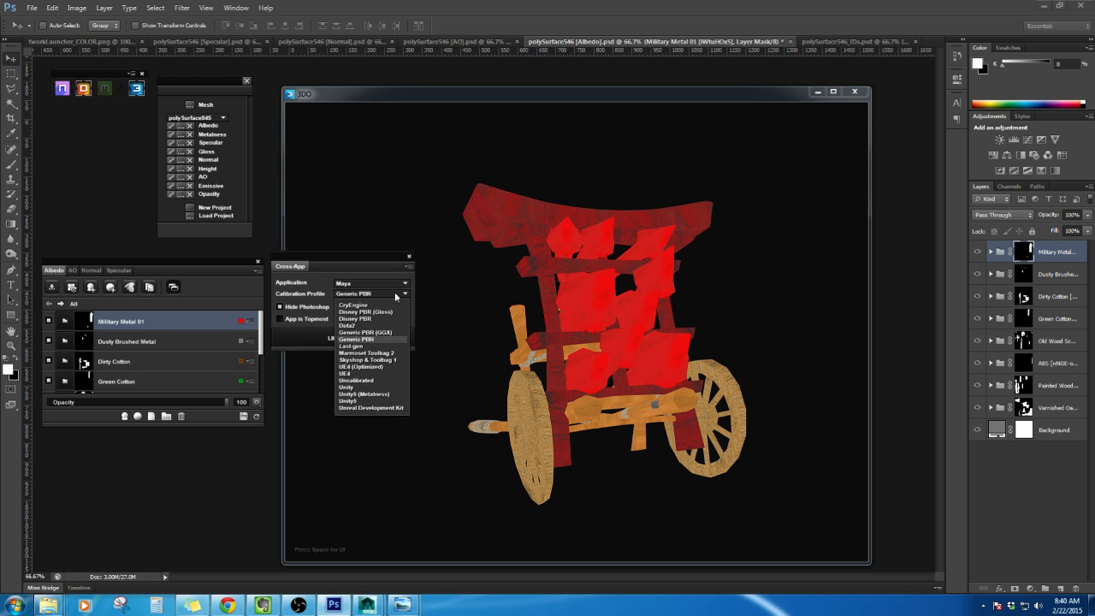
{"action": "left_click", "coordinate": [396, 295]}
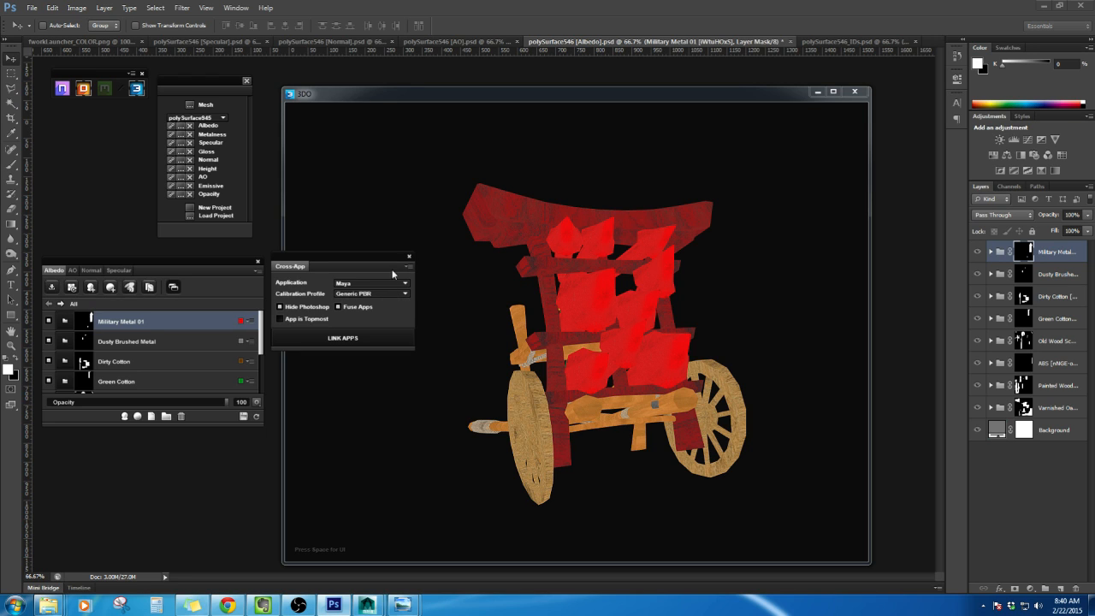
{"action": "left_click", "coordinate": [410, 270]}
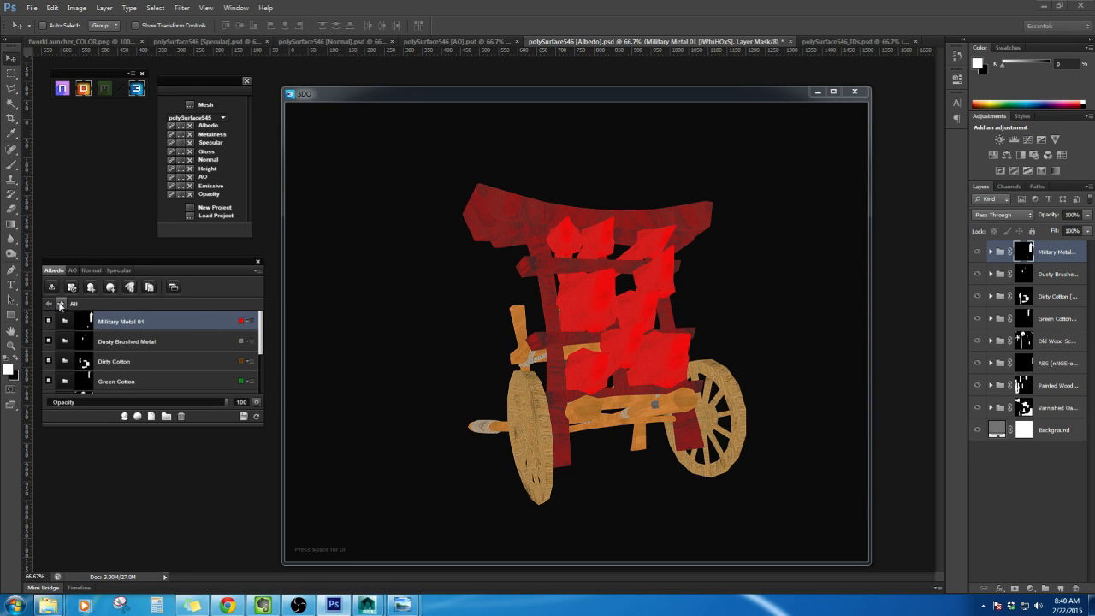
Step: Look into the Military Metal 01 group, return to the All level and view the Quick PBR material categories
{"action": "left_click", "coordinate": [60, 304]}
{"action": "left_click", "coordinate": [48, 303]}
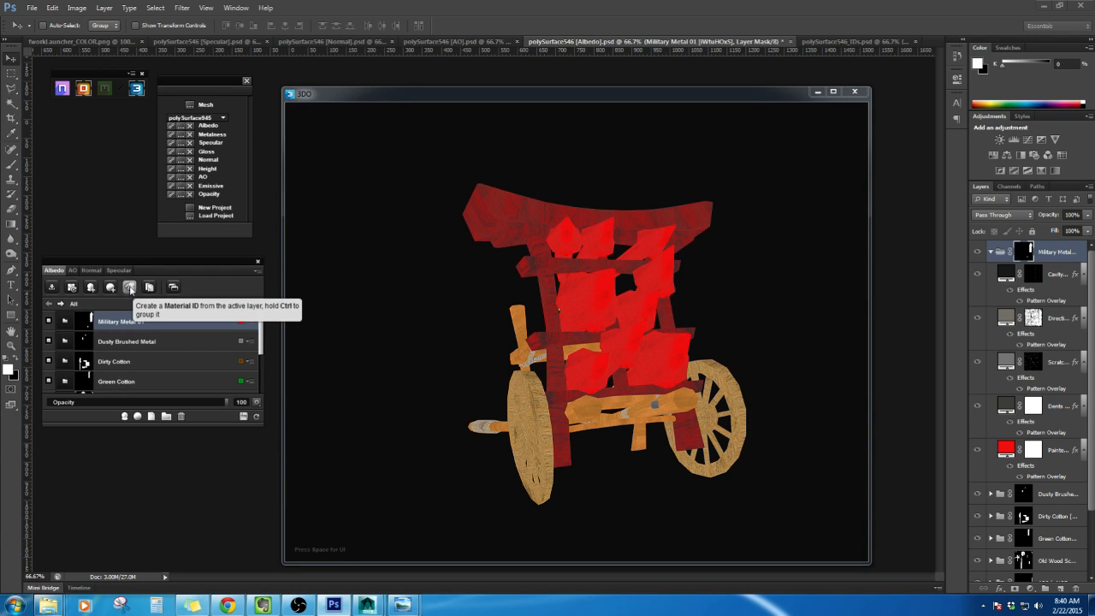
{"action": "left_click", "coordinate": [130, 287]}
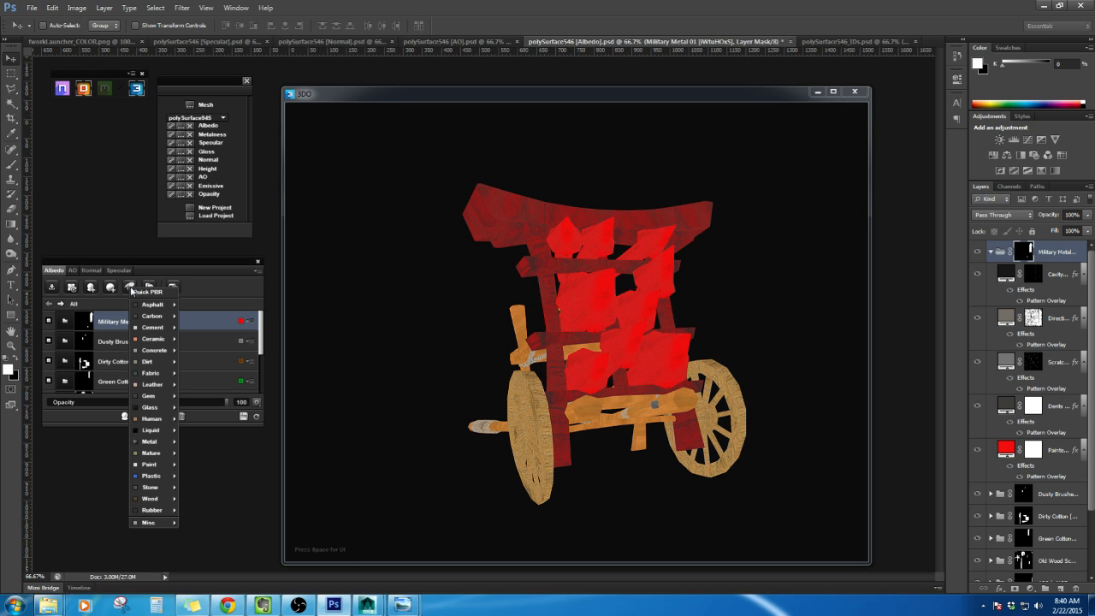
{"action": "left_click", "coordinate": [156, 274]}
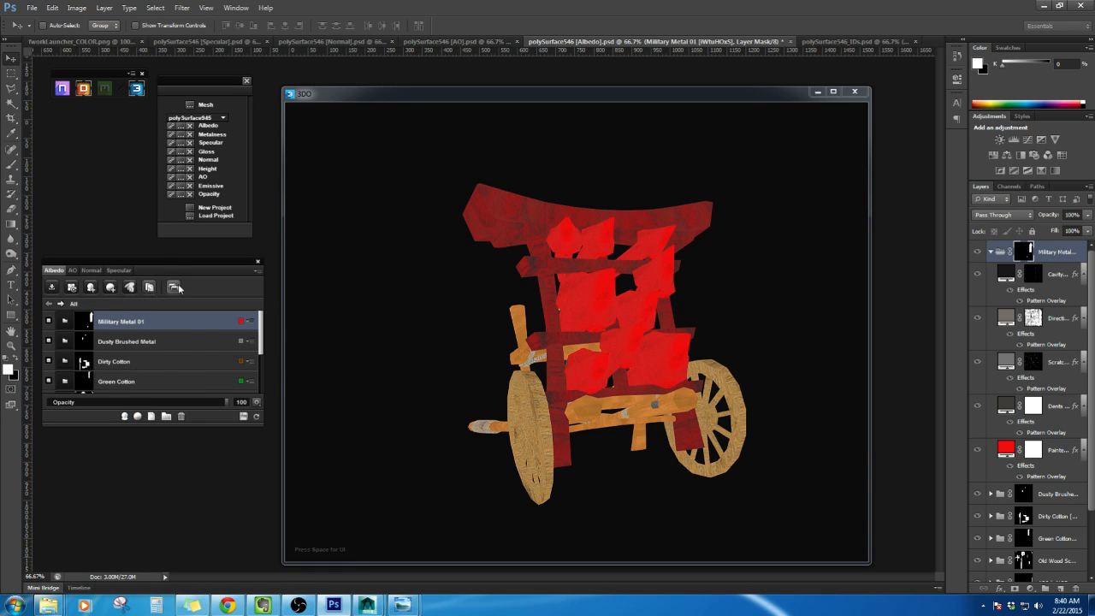
Step: Look at DDO's Exporter settings, then close them without exporting
{"action": "left_click", "coordinate": [51, 288]}
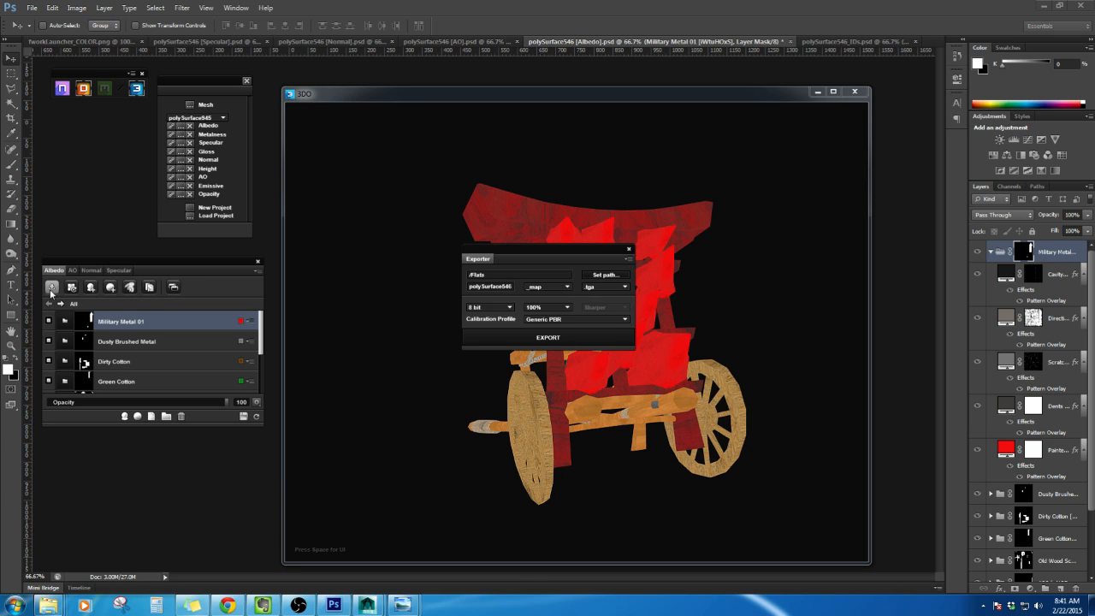
{"action": "left_click_drag", "start_coordinate": [561, 257], "coordinate": [331, 265]}
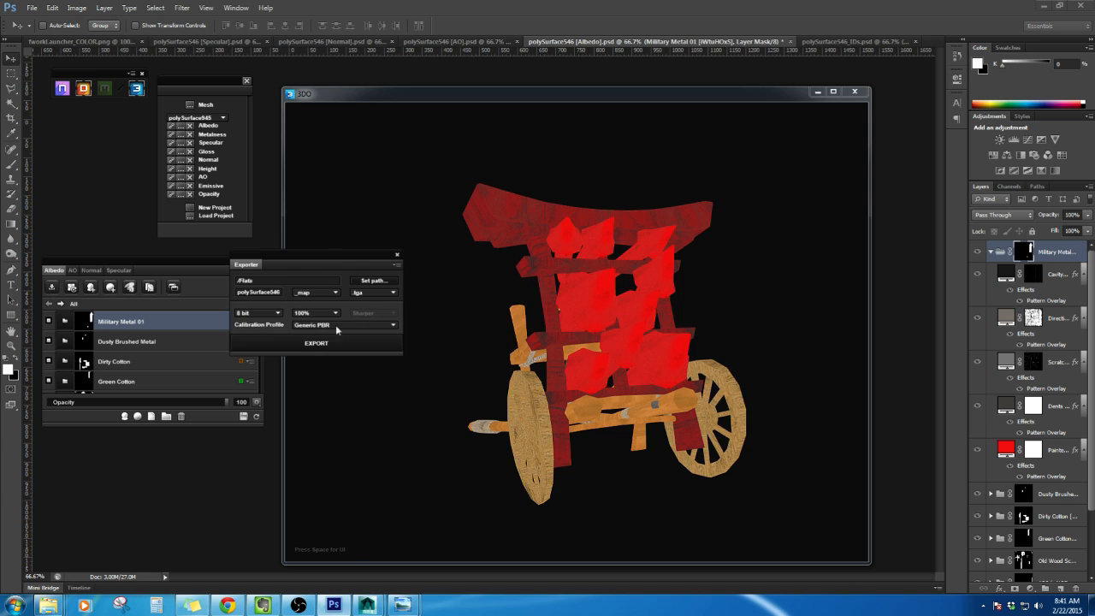
{"action": "left_click", "coordinate": [397, 254]}
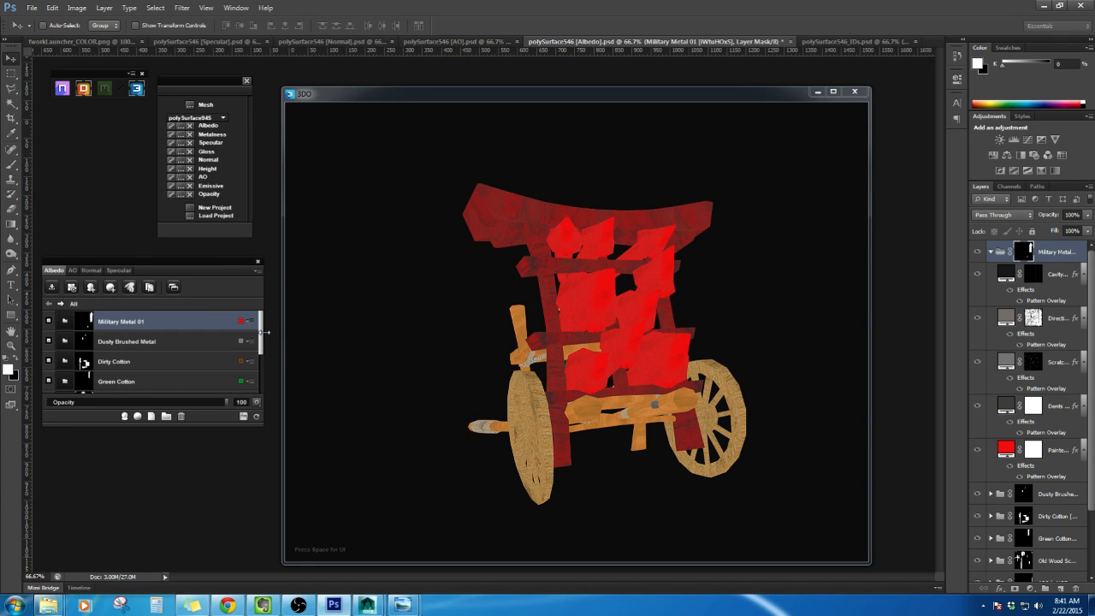
{"action": "mouse_move", "coordinate": [259, 335]}
{"action": "left_mouse_down"}
{"action": "mouse_move", "coordinate": [258, 387]}
{"action": "mouse_move", "coordinate": [259, 341]}
{"action": "left_mouse_up"}
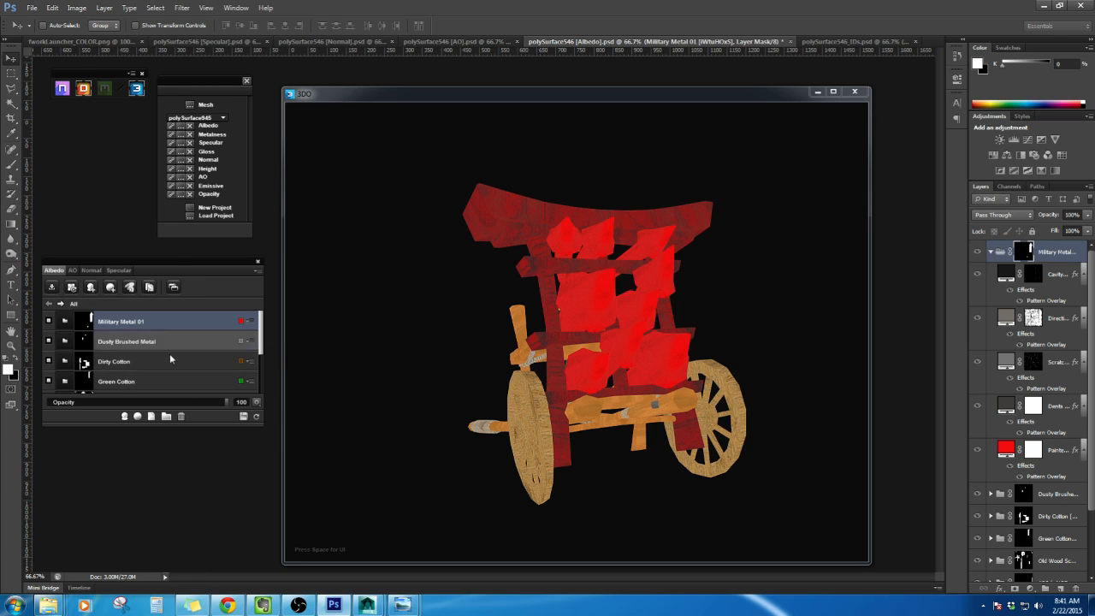
Step: In the fworkLauncher_COLOR document, minimize the 3DO preview, hide the NORMAL group and show the Background copy color map
{"action": "left_click", "coordinate": [86, 42]}
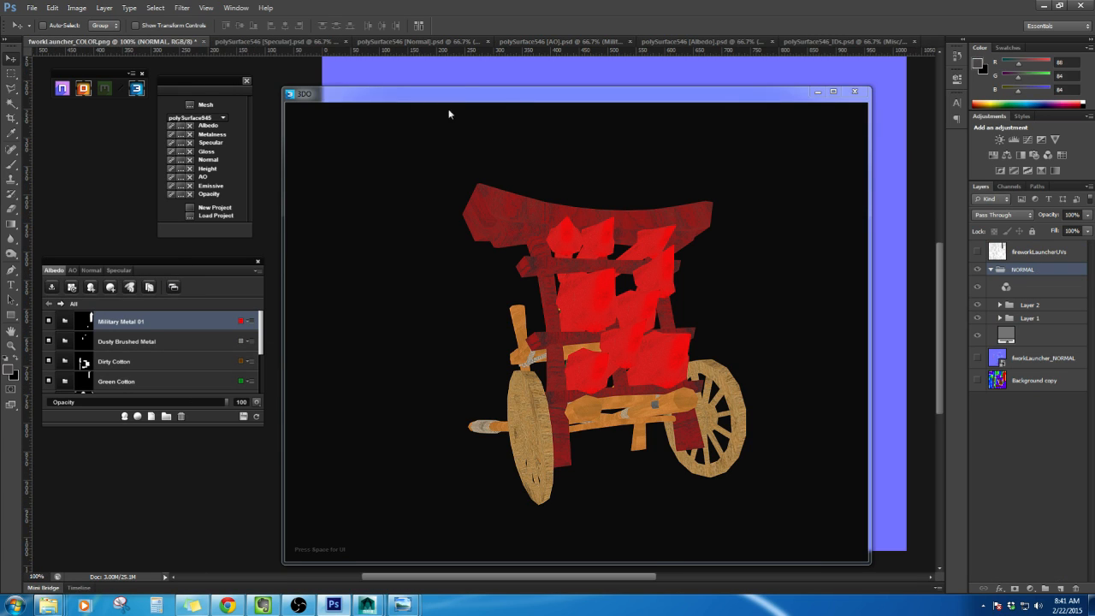
{"action": "left_click", "coordinate": [817, 91]}
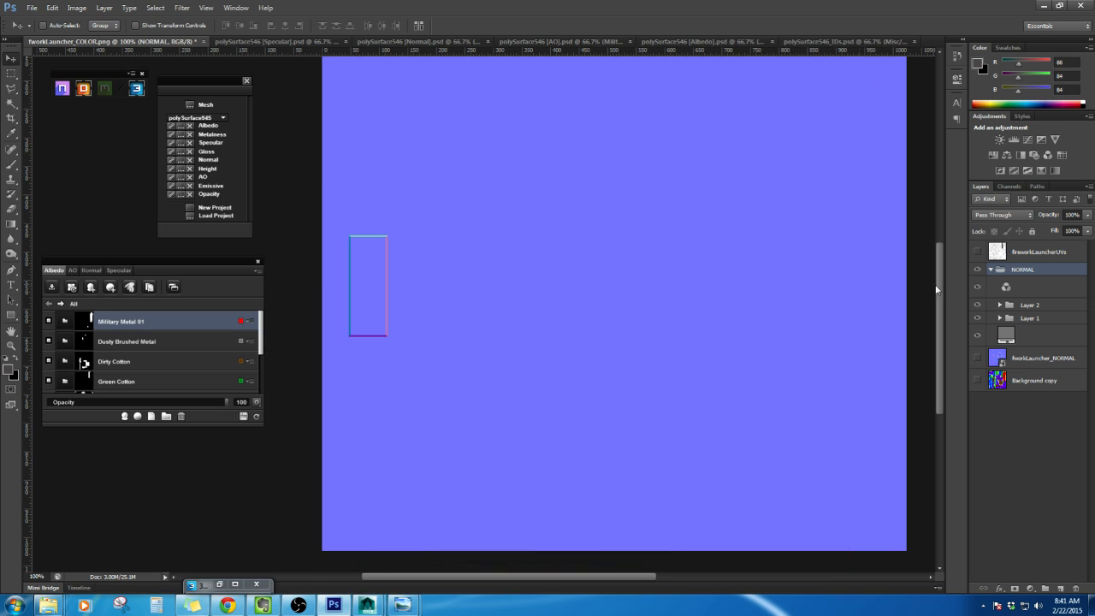
{"action": "left_click", "coordinate": [989, 270]}
{"action": "left_click", "coordinate": [978, 270]}
{"action": "left_click", "coordinate": [978, 309]}
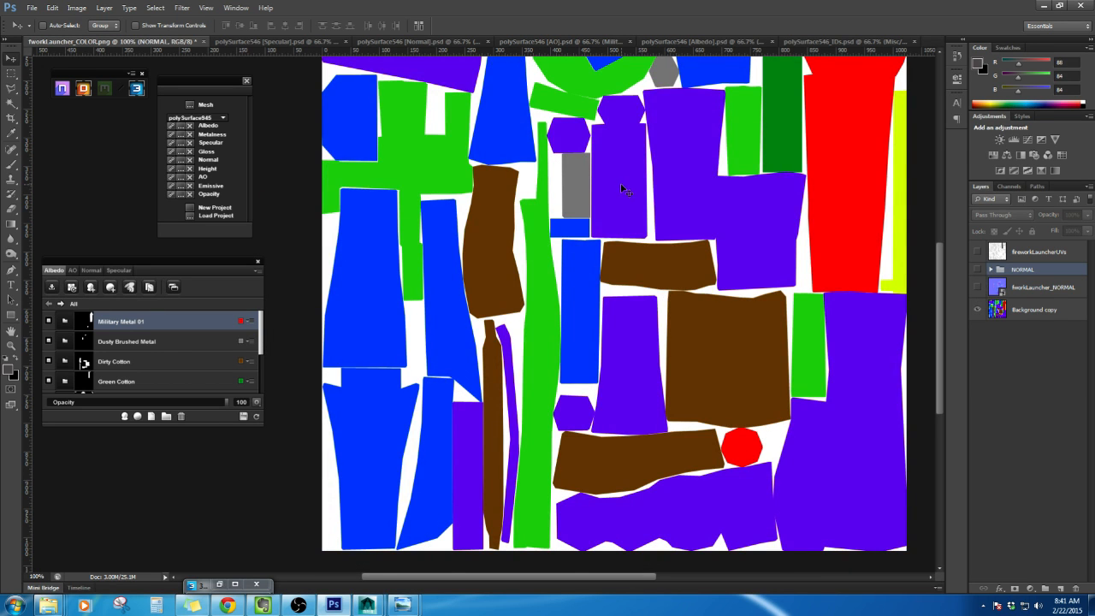
{"action": "left_click_drag", "start_coordinate": [619, 208], "coordinate": [609, 306]}
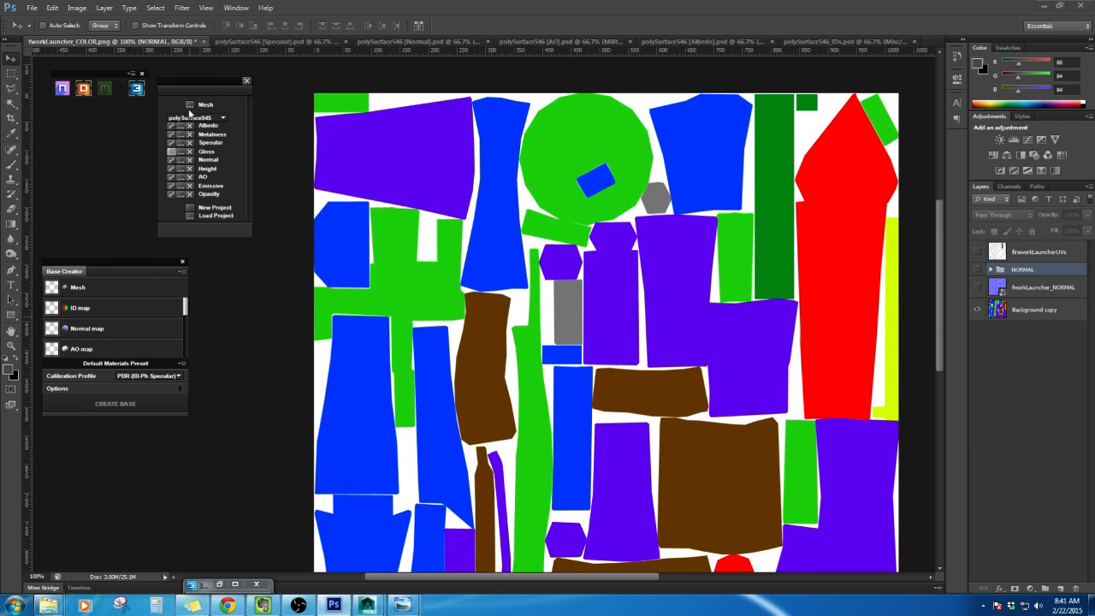
Step: Look through the DDO project's Specular, Normal, Albedo and IDs documents
{"action": "left_click", "coordinate": [275, 42]}
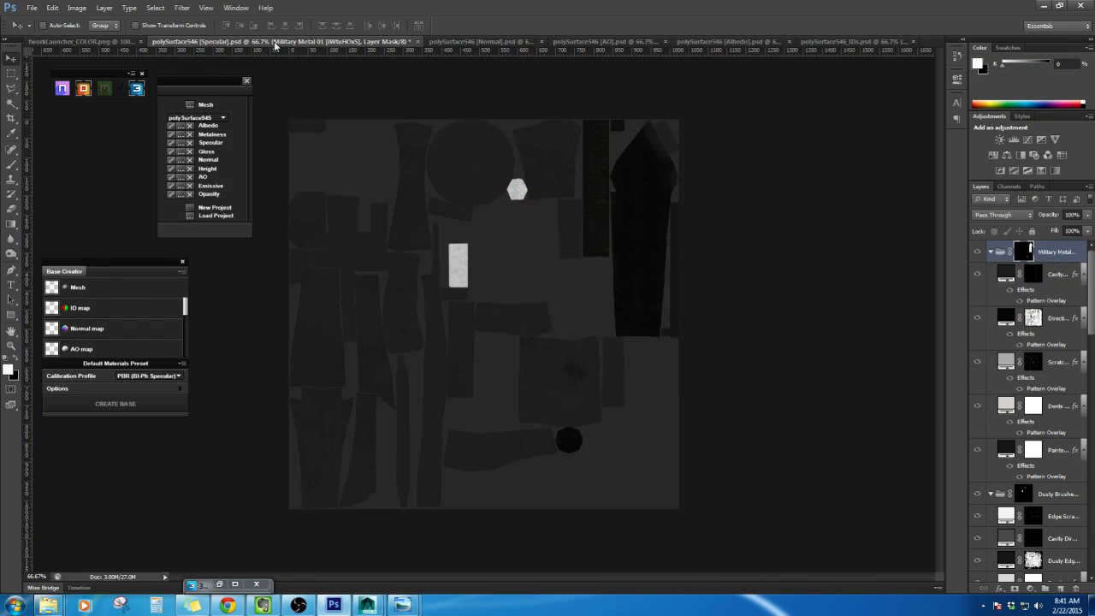
{"action": "left_click", "coordinate": [479, 42]}
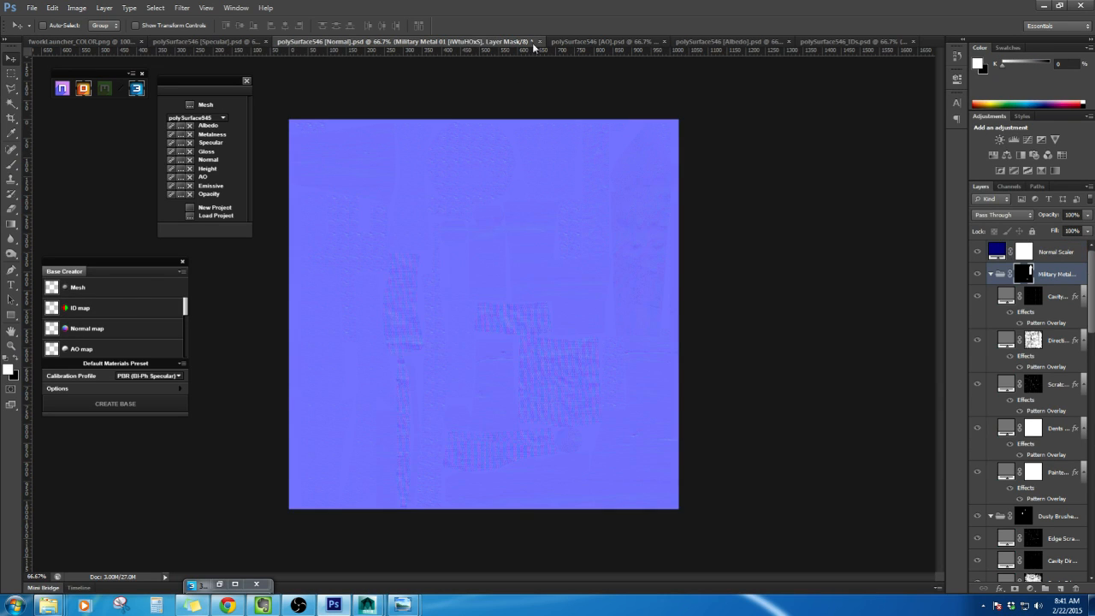
{"action": "left_click", "coordinate": [723, 42]}
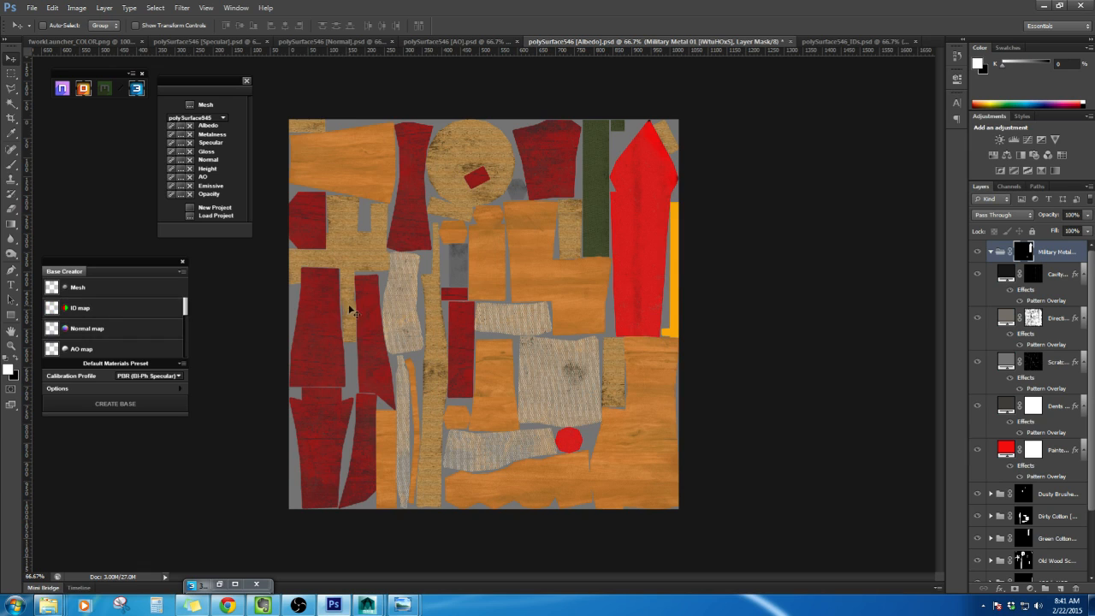
{"action": "mouse_move", "coordinate": [184, 303]}
{"action": "left_mouse_down"}
{"action": "mouse_move", "coordinate": [183, 361]}
{"action": "mouse_move", "coordinate": [184, 299]}
{"action": "left_mouse_up"}
{"action": "left_click", "coordinate": [864, 41]}
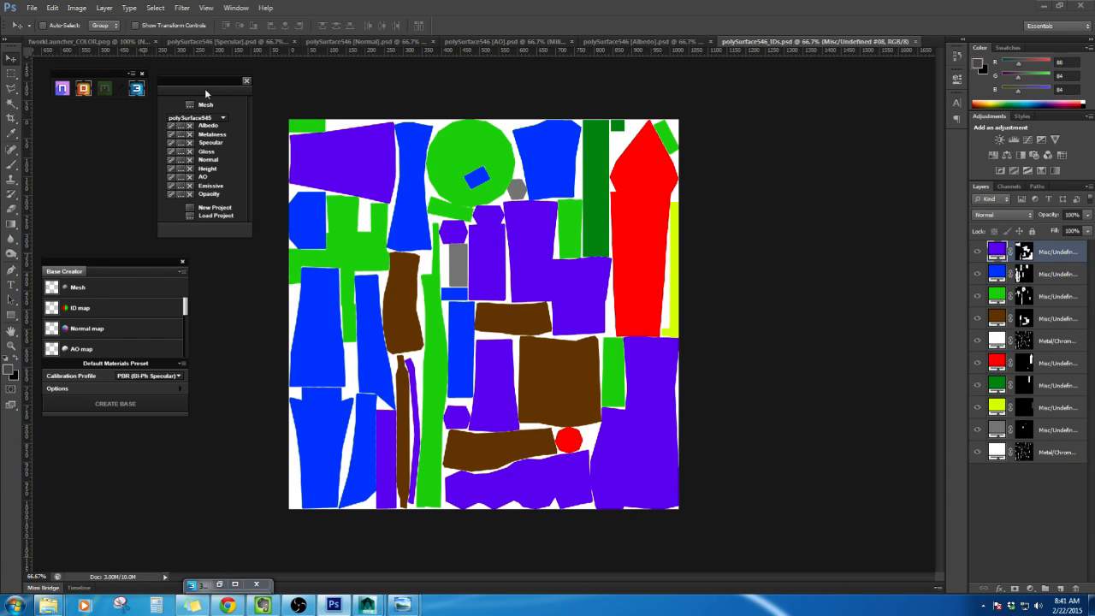
Step: Reposition the 3DO map list and the Base Creator, then bring back the 3DO preview and orbit the launcher
{"action": "left_click_drag", "start_coordinate": [204, 88], "coordinate": [225, 93]}
{"action": "left_click_drag", "start_coordinate": [118, 258], "coordinate": [140, 263]}
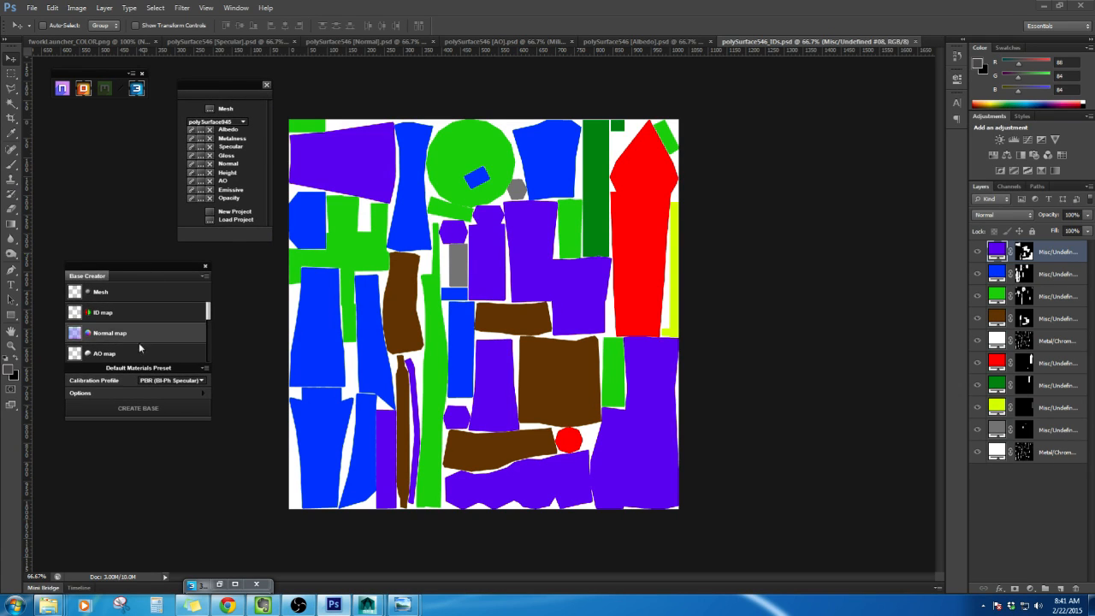
{"action": "left_click", "coordinate": [214, 219]}
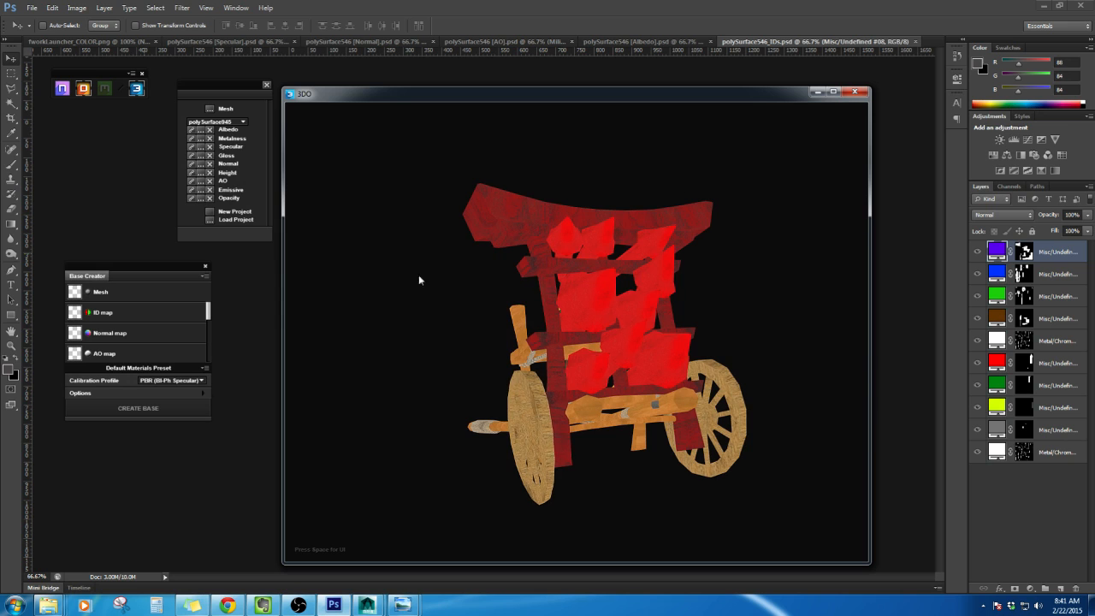
{"action": "left_click_drag", "start_coordinate": [462, 275], "coordinate": [500, 252]}
Step: Bring back DDO's albedo layer list in place of the Base Creator and view the launcher from another angle
{"action": "left_click", "coordinate": [144, 366]}
{"action": "left_click", "coordinate": [106, 88]}
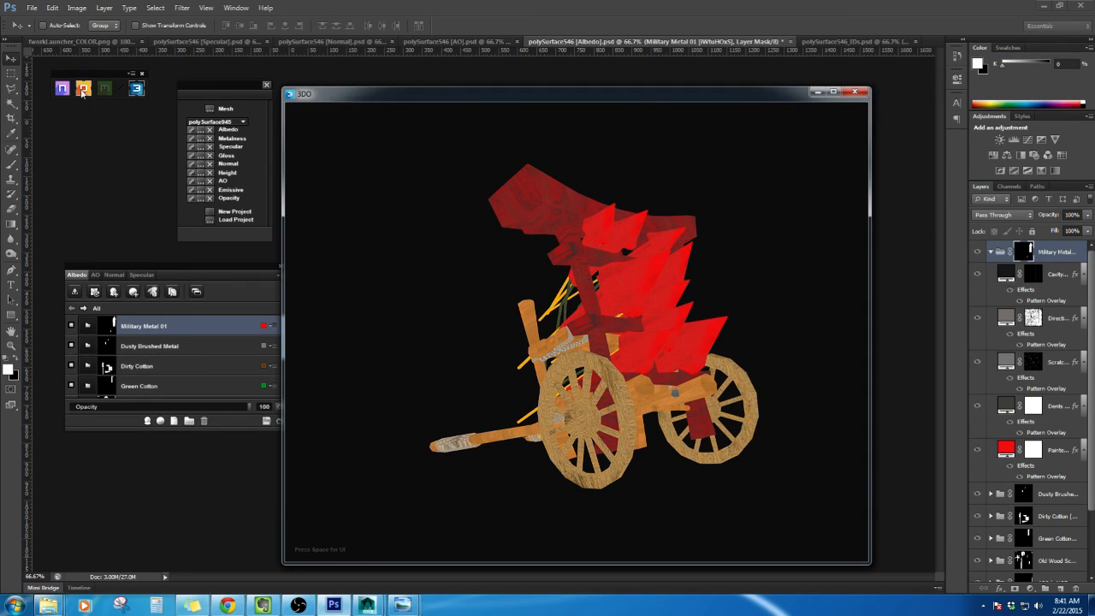
{"action": "left_click", "coordinate": [82, 91]}
{"action": "left_click_drag", "start_coordinate": [554, 298], "coordinate": [562, 331]}
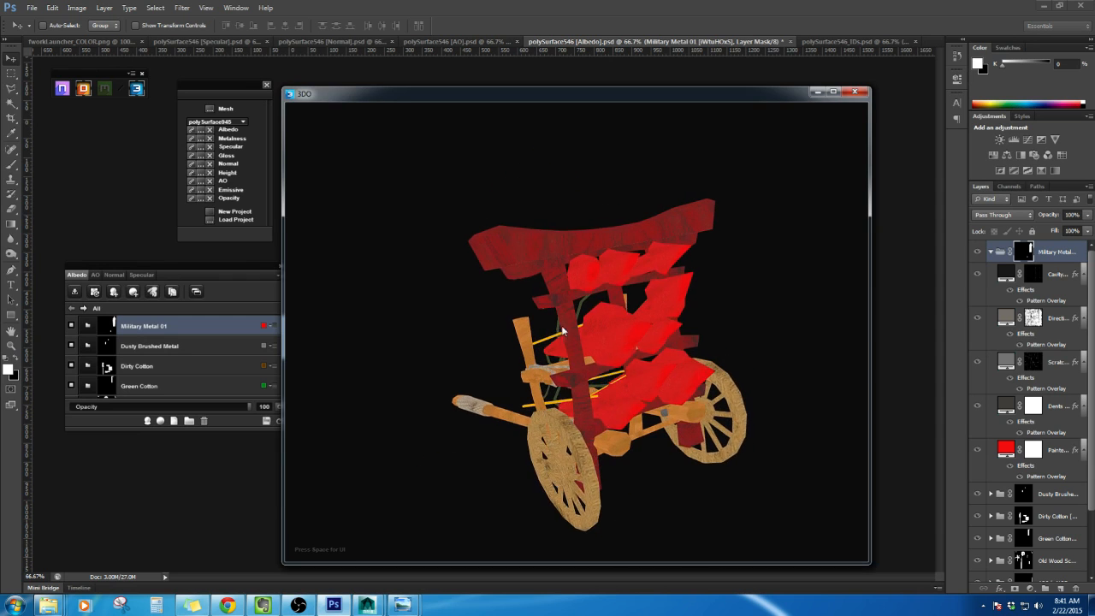
Step: Look at the IDs document beside the 3DO preview, then minimize the preview
{"action": "left_click", "coordinate": [853, 41]}
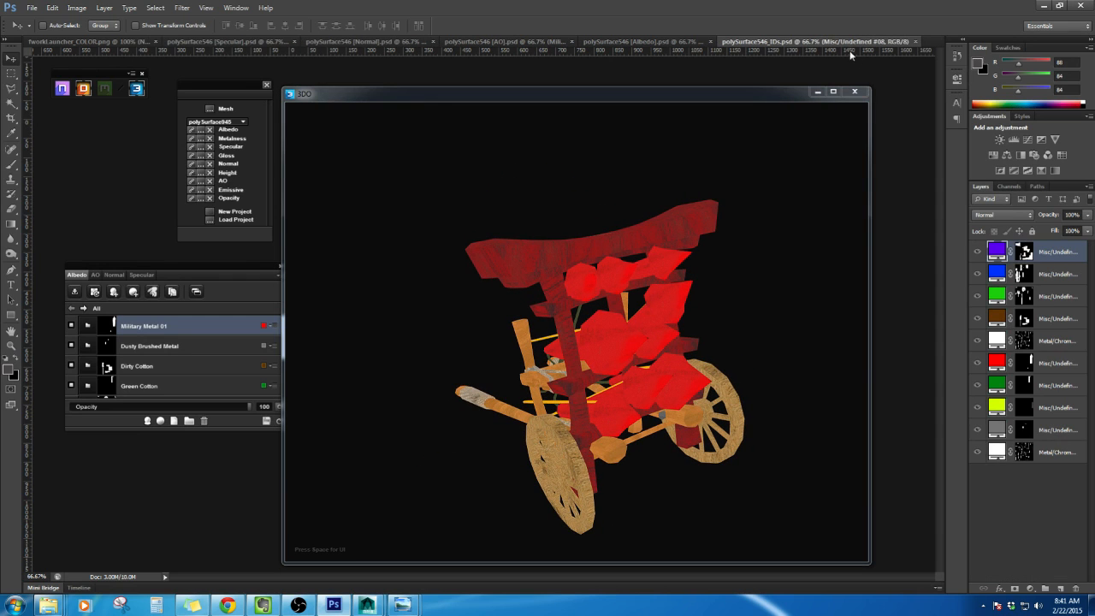
{"action": "left_click_drag", "start_coordinate": [635, 297], "coordinate": [670, 147]}
{"action": "left_click_drag", "start_coordinate": [665, 102], "coordinate": [799, 116]}
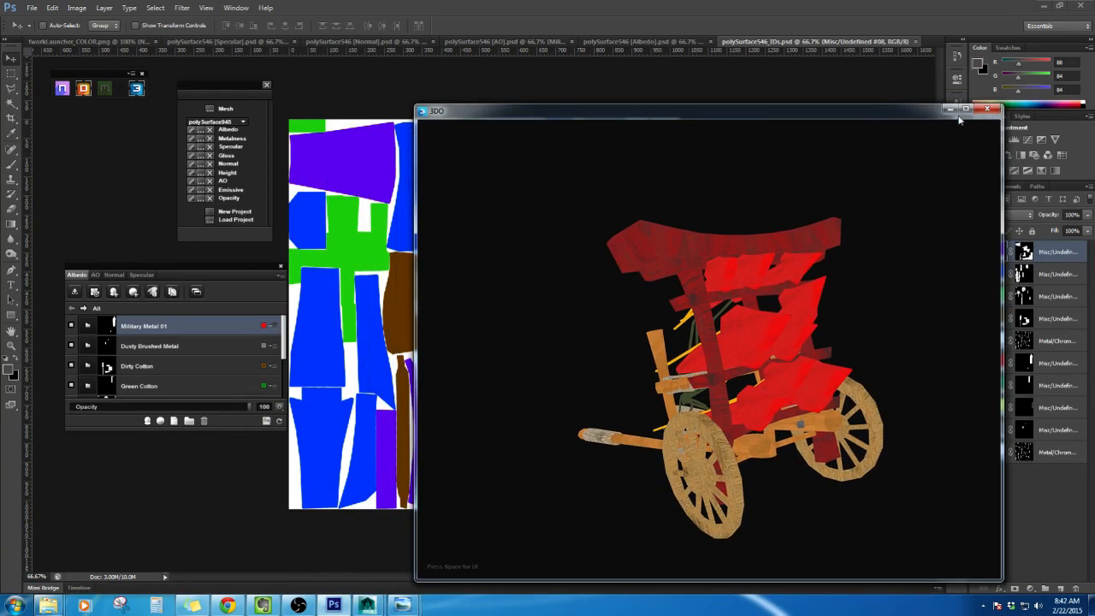
{"action": "left_click", "coordinate": [951, 104]}
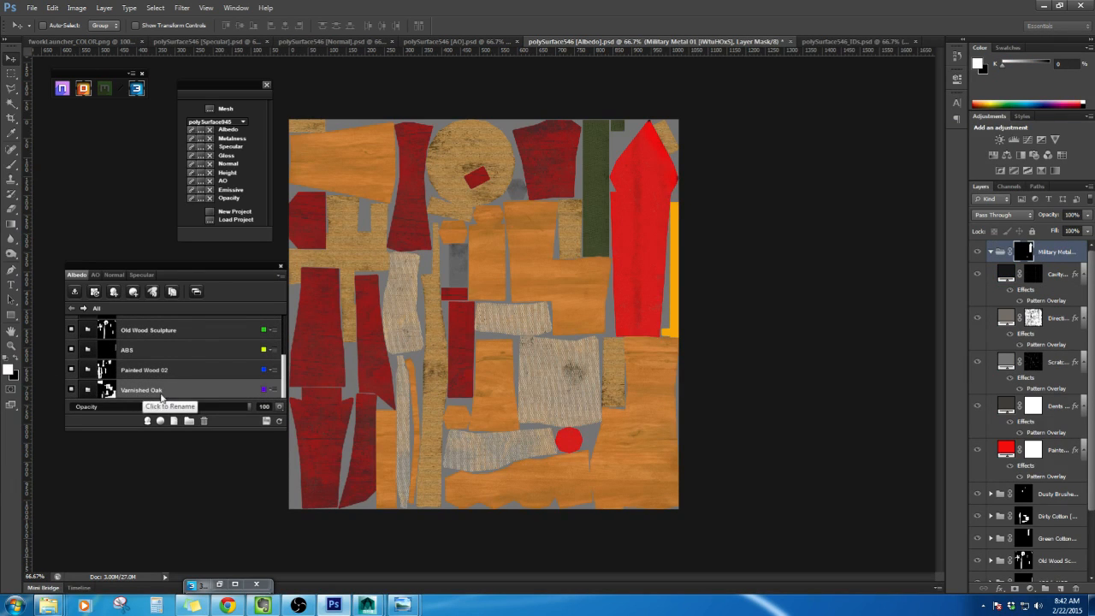
Step: Open the Varnished Oak material's layers in DDO and restore the 3DO preview beside them
{"action": "double_click", "coordinate": [114, 392]}
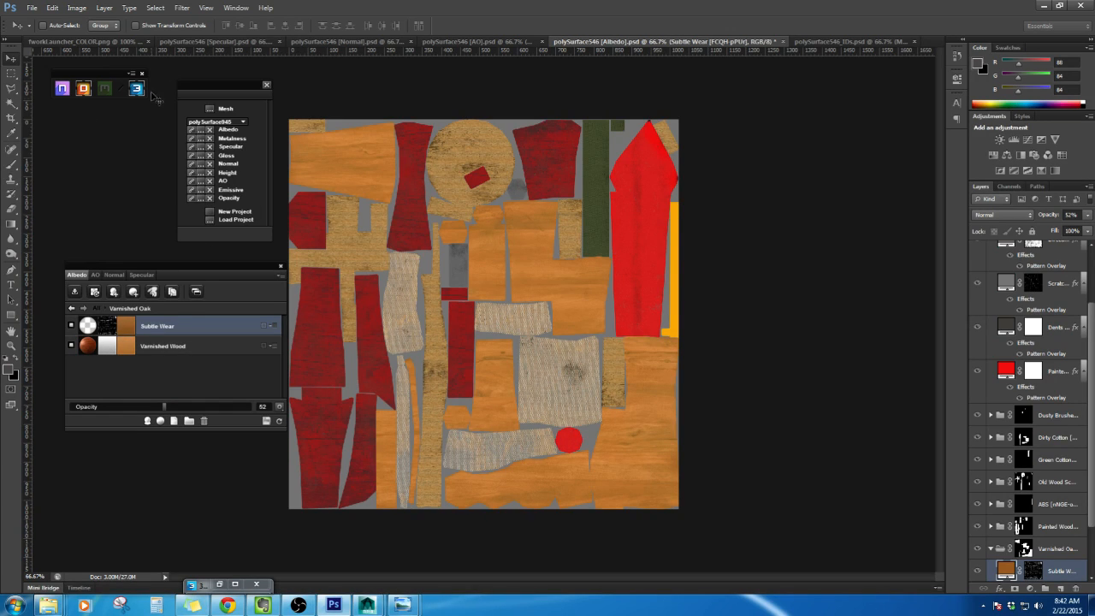
{"action": "left_click", "coordinate": [219, 584]}
{"action": "left_click_drag", "start_coordinate": [667, 114], "coordinate": [566, 95]}
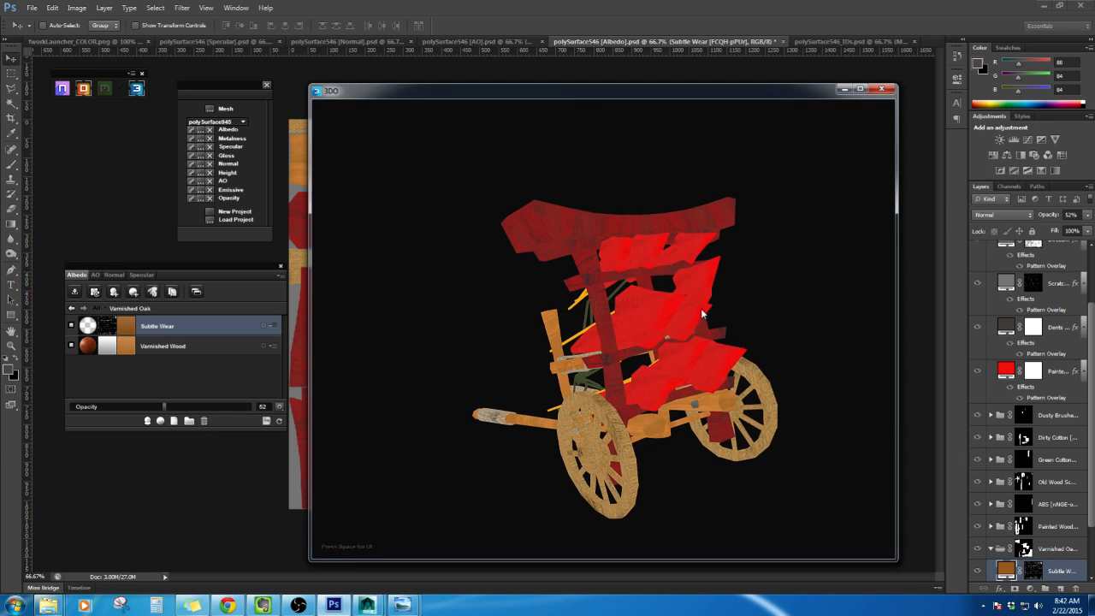
{"action": "left_click_drag", "start_coordinate": [701, 310], "coordinate": [588, 315]}
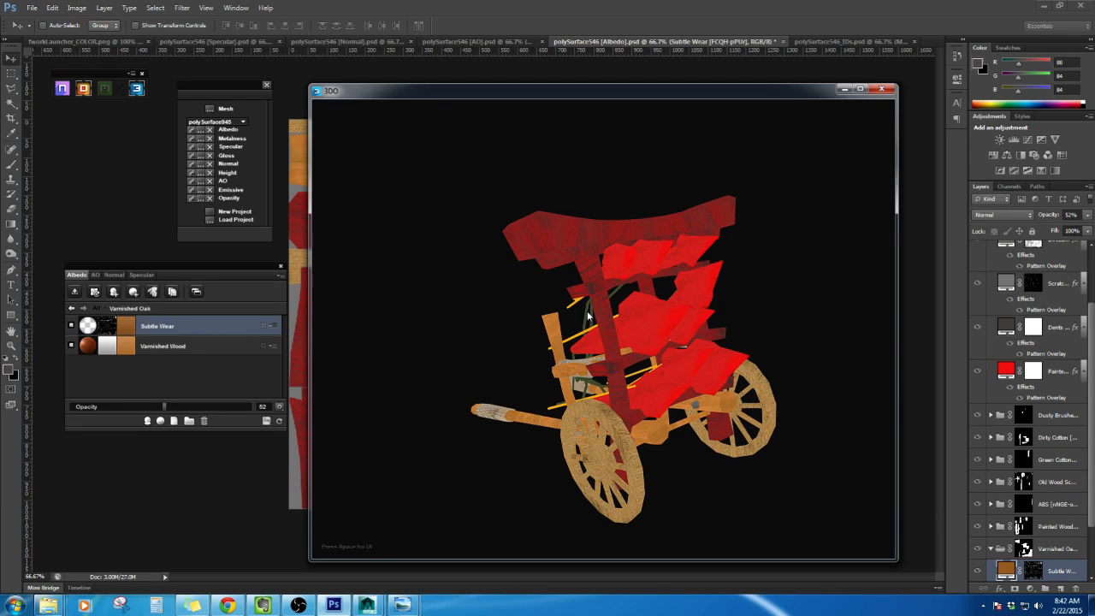
Step: Reposition DDO's Varnished Oak layer window directly beneath the 3DO map list, clear of the preview
{"action": "left_click_drag", "start_coordinate": [147, 270], "coordinate": [118, 262]}
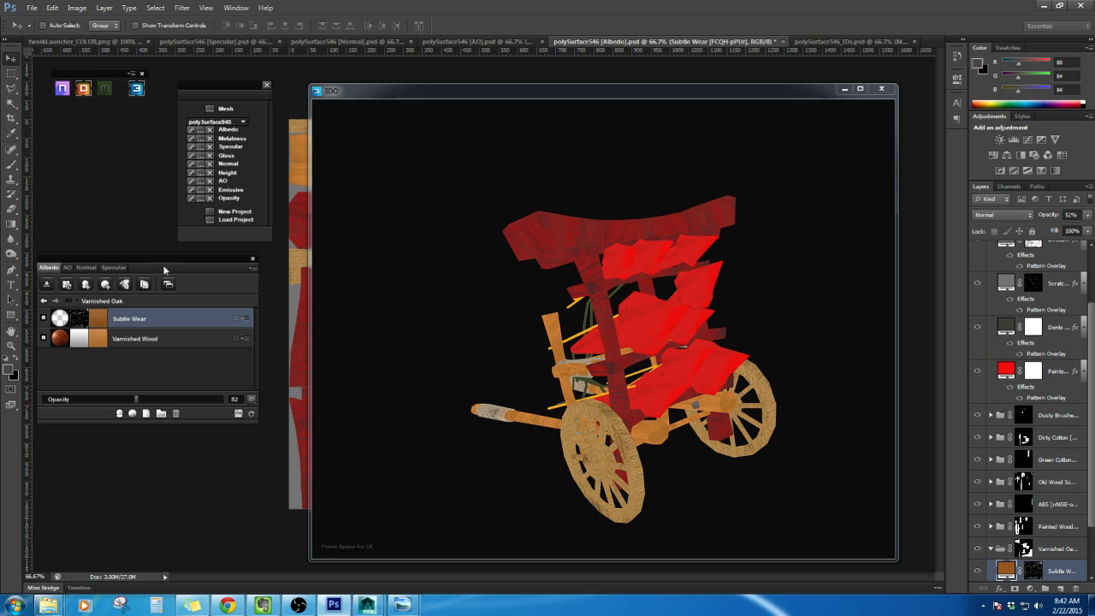
{"action": "left_click_drag", "start_coordinate": [187, 264], "coordinate": [202, 256]}
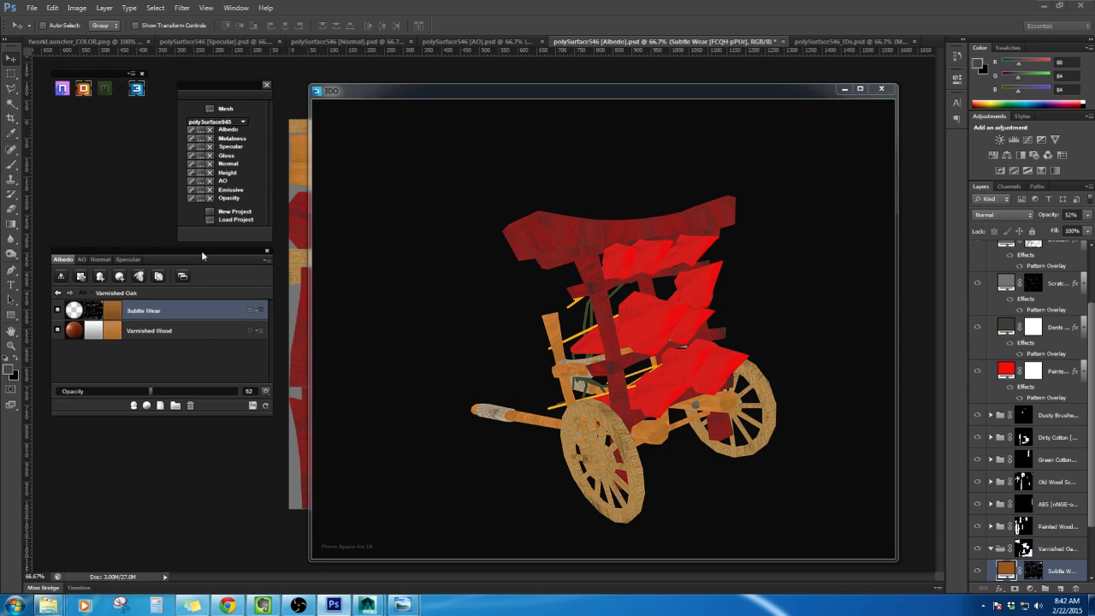
{"action": "left_click_drag", "start_coordinate": [183, 251], "coordinate": [184, 250]}
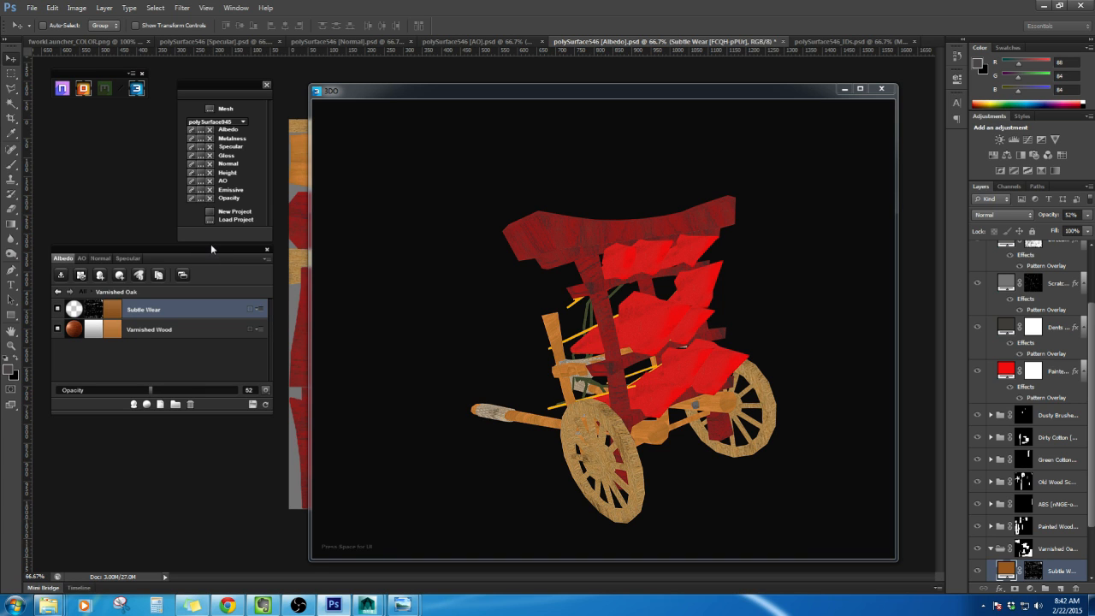
Step: Orbit the firework launcher in the 3DO preview to examine its materials from several angles
{"action": "left_click_drag", "start_coordinate": [599, 343], "coordinate": [628, 376]}
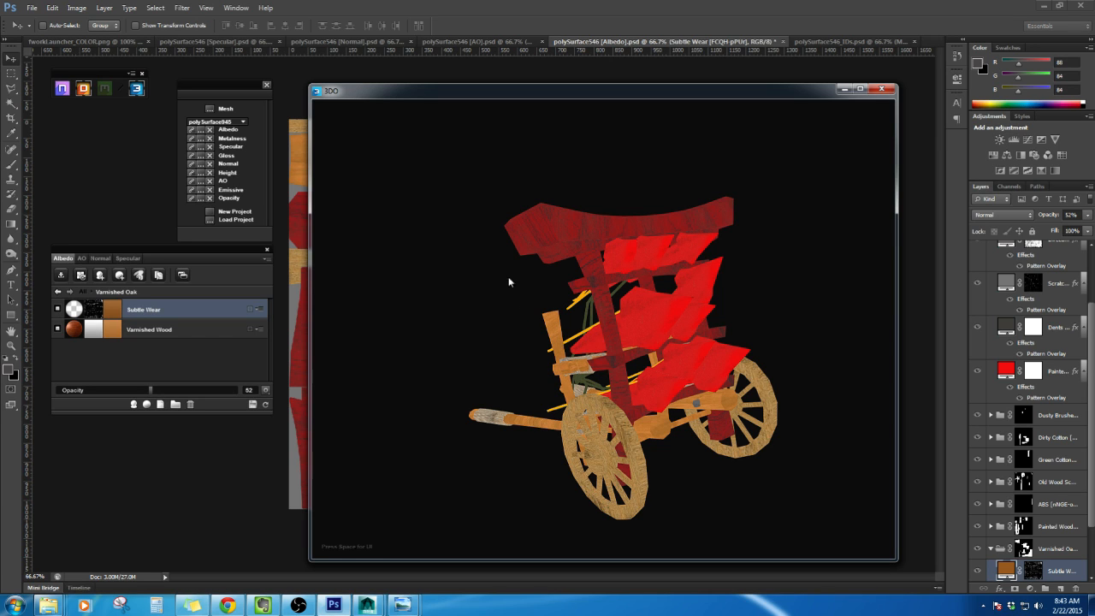
{"action": "left_click_drag", "start_coordinate": [508, 283], "coordinate": [636, 376]}
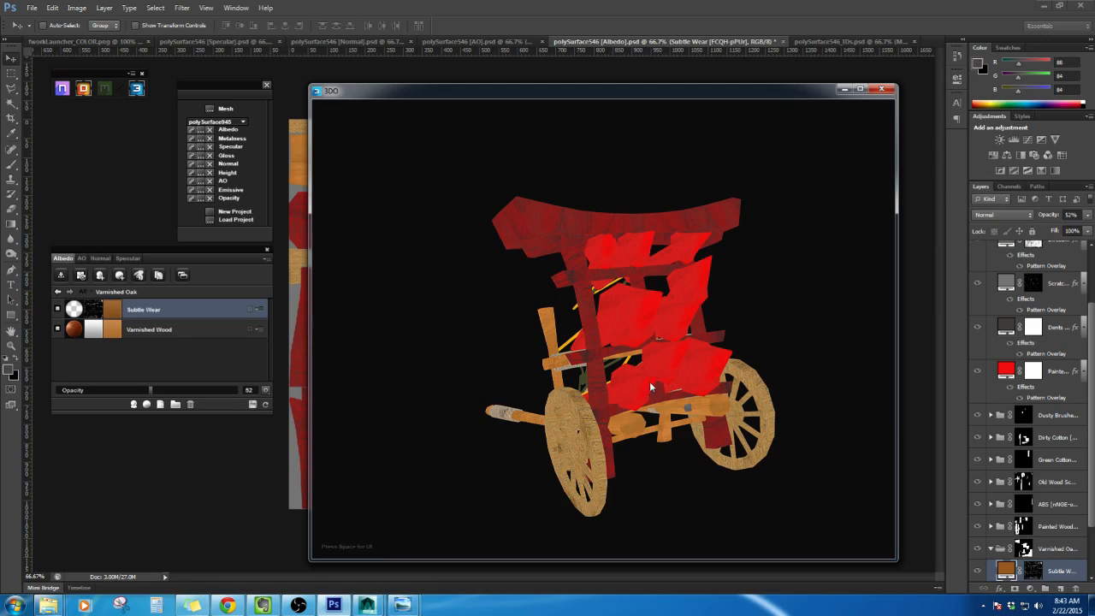
{"action": "mouse_move", "coordinate": [594, 452]}
{"action": "left_mouse_down"}
{"action": "mouse_move", "coordinate": [604, 473]}
{"action": "mouse_move", "coordinate": [600, 446]}
{"action": "left_mouse_up"}
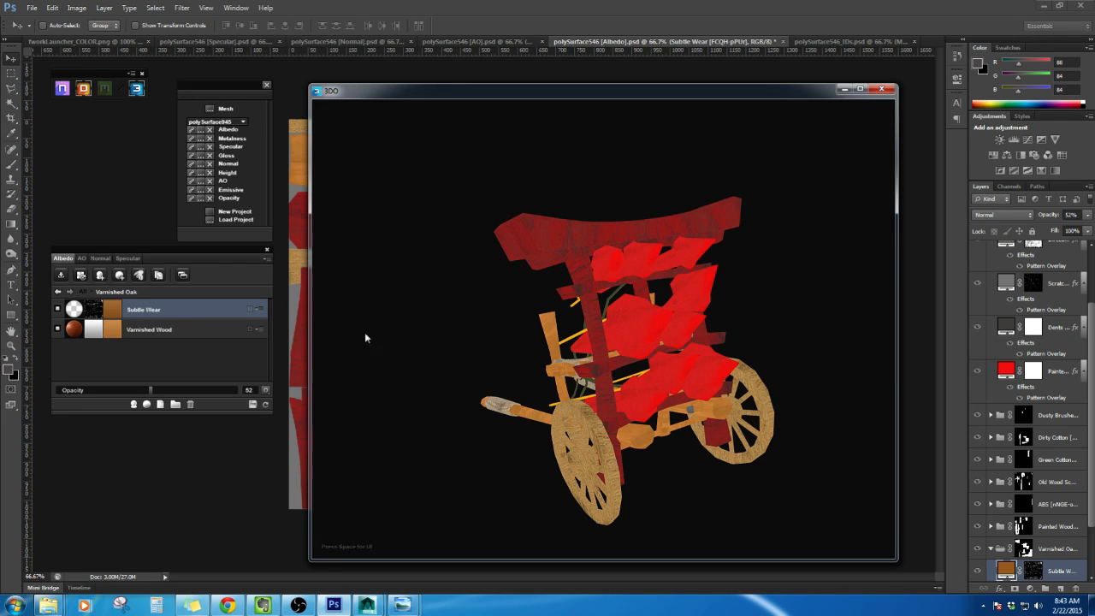
{"action": "left_click", "coordinate": [305, 604]}
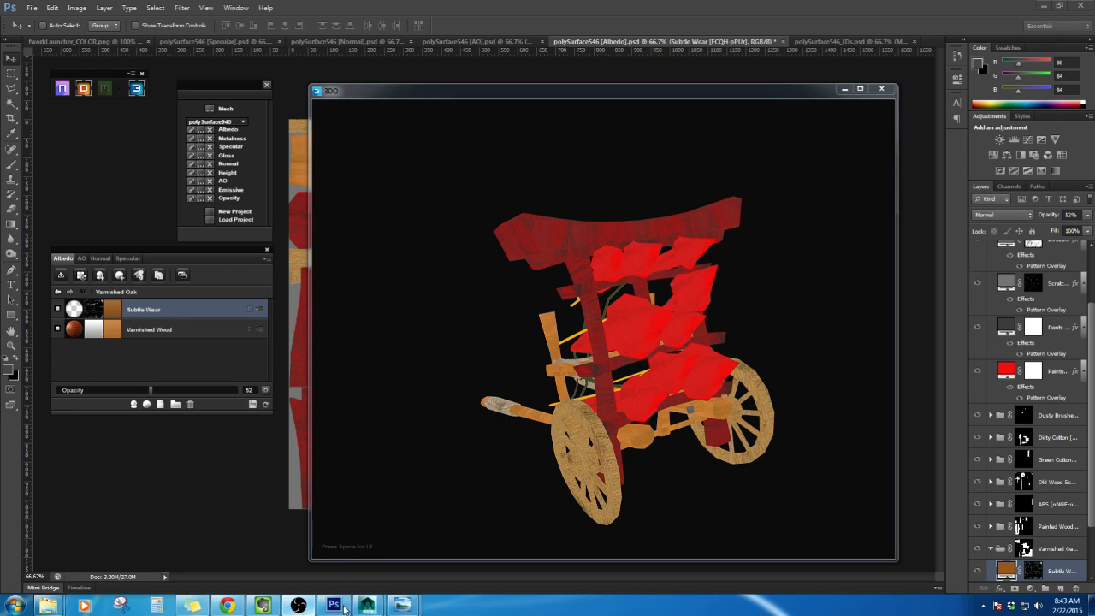